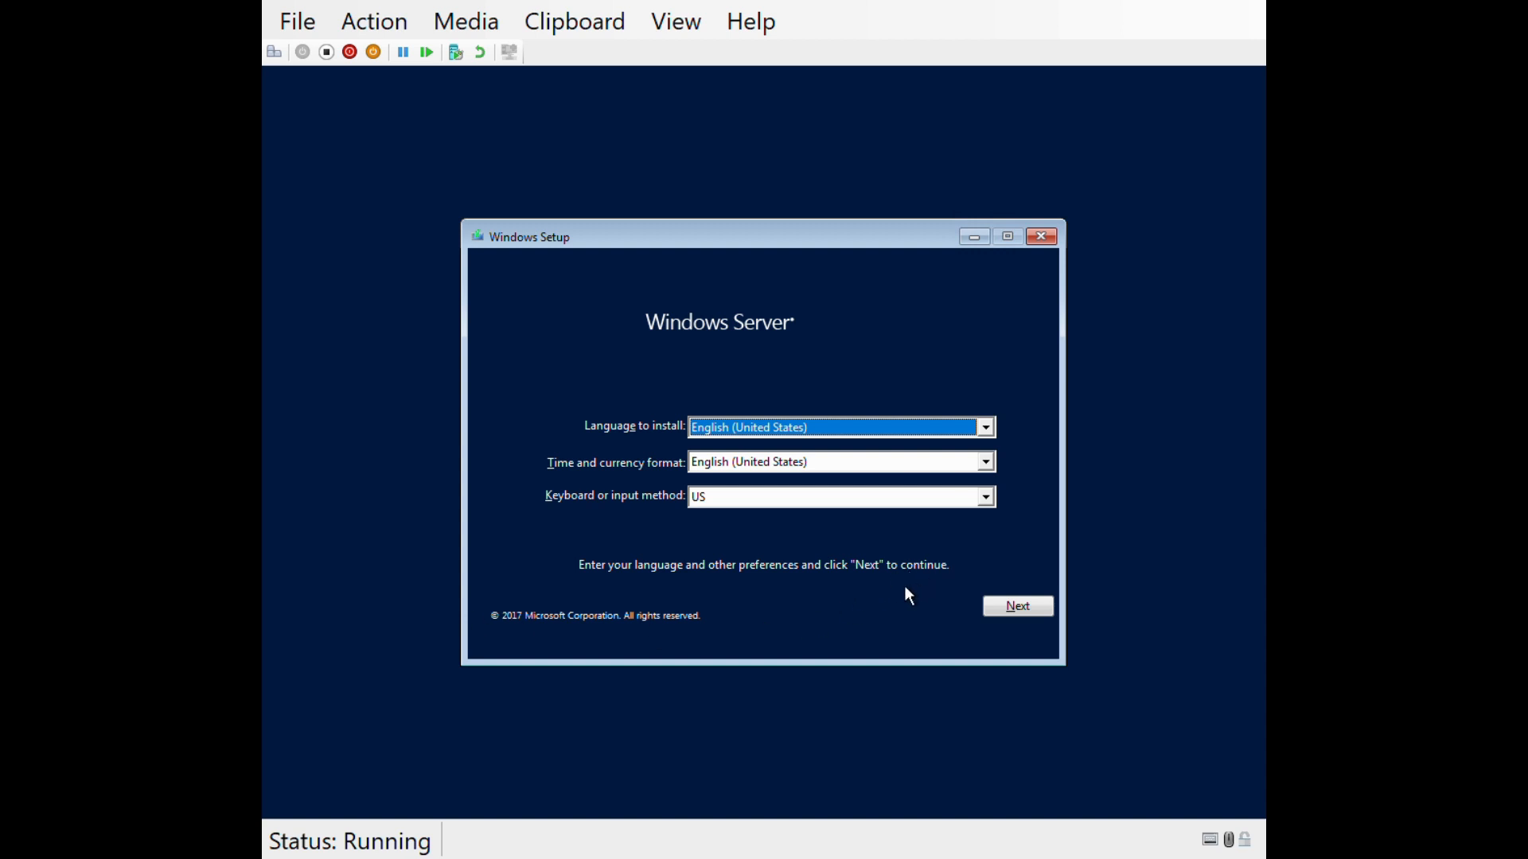
# - Keep the English (United States) language defaults and start the Windows Server installation
pyautogui.click(1003, 608)
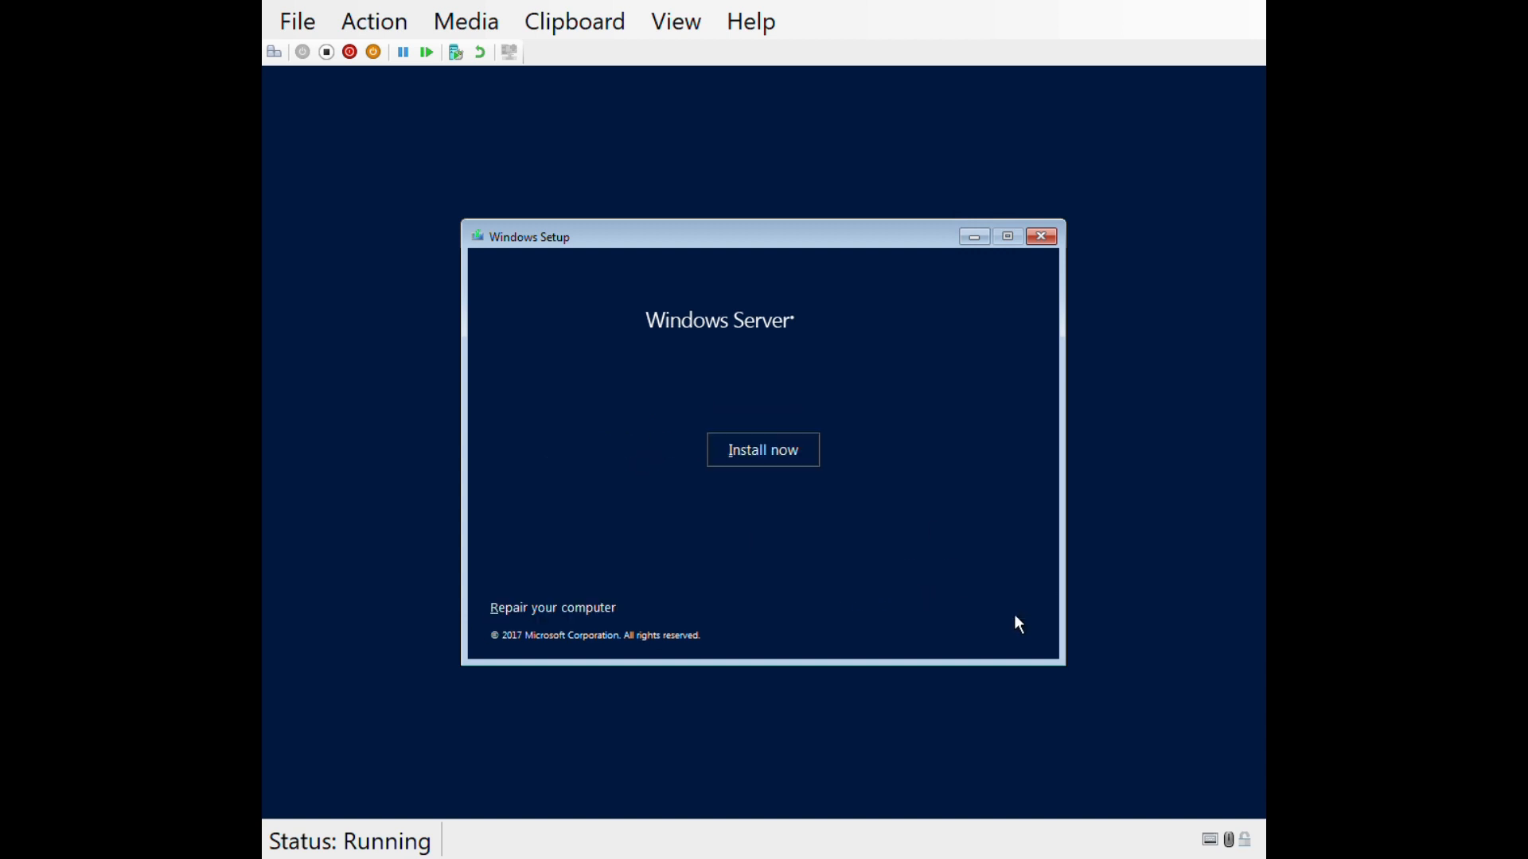
pyautogui.click(770, 450)
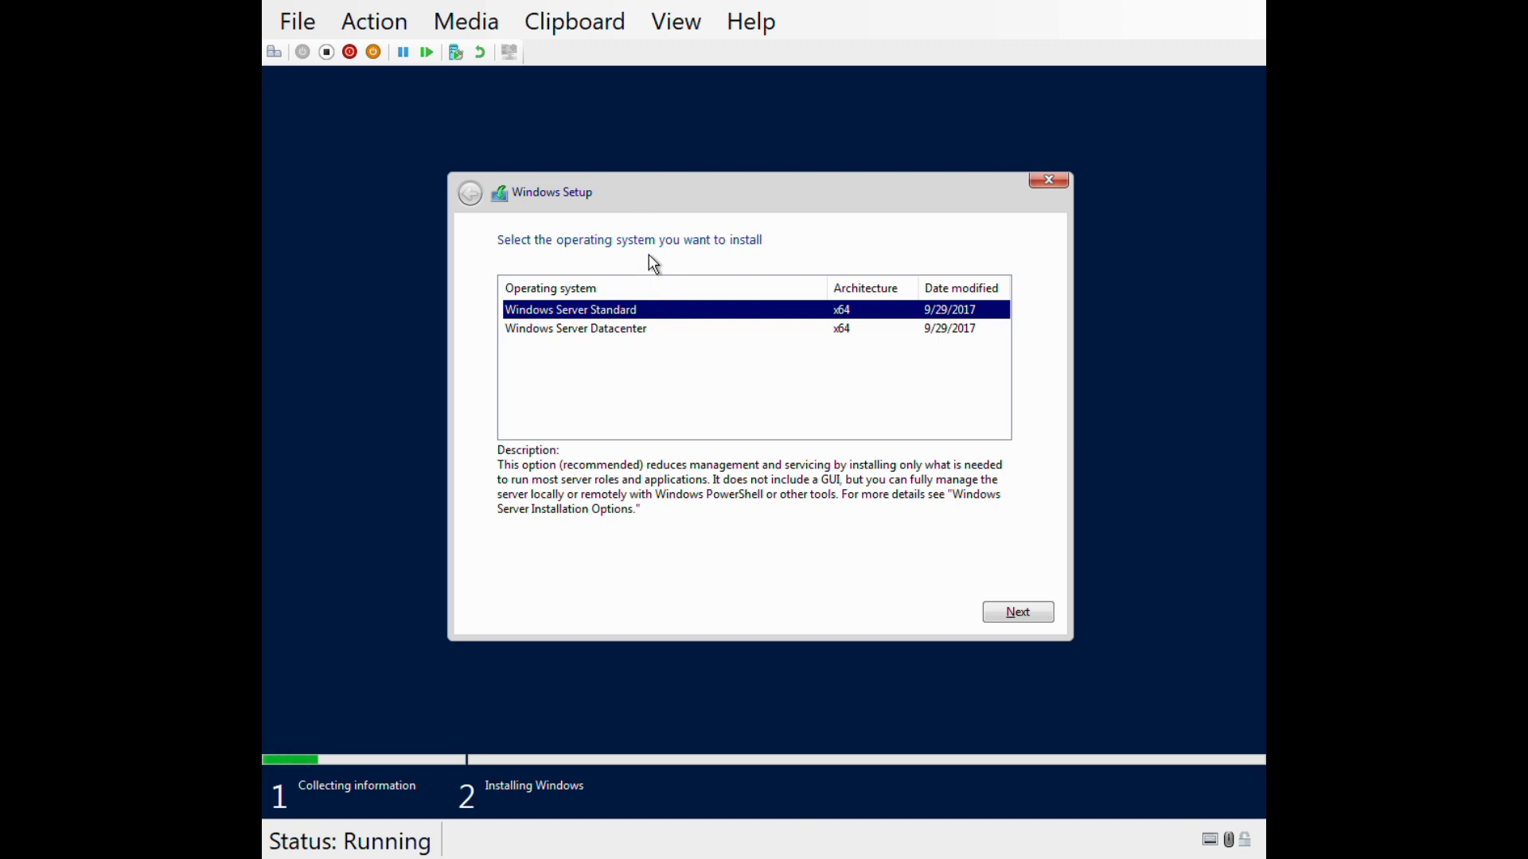
# - Select Windows Server Datacenter as the edition to install and continue
pyautogui.click(607, 343)
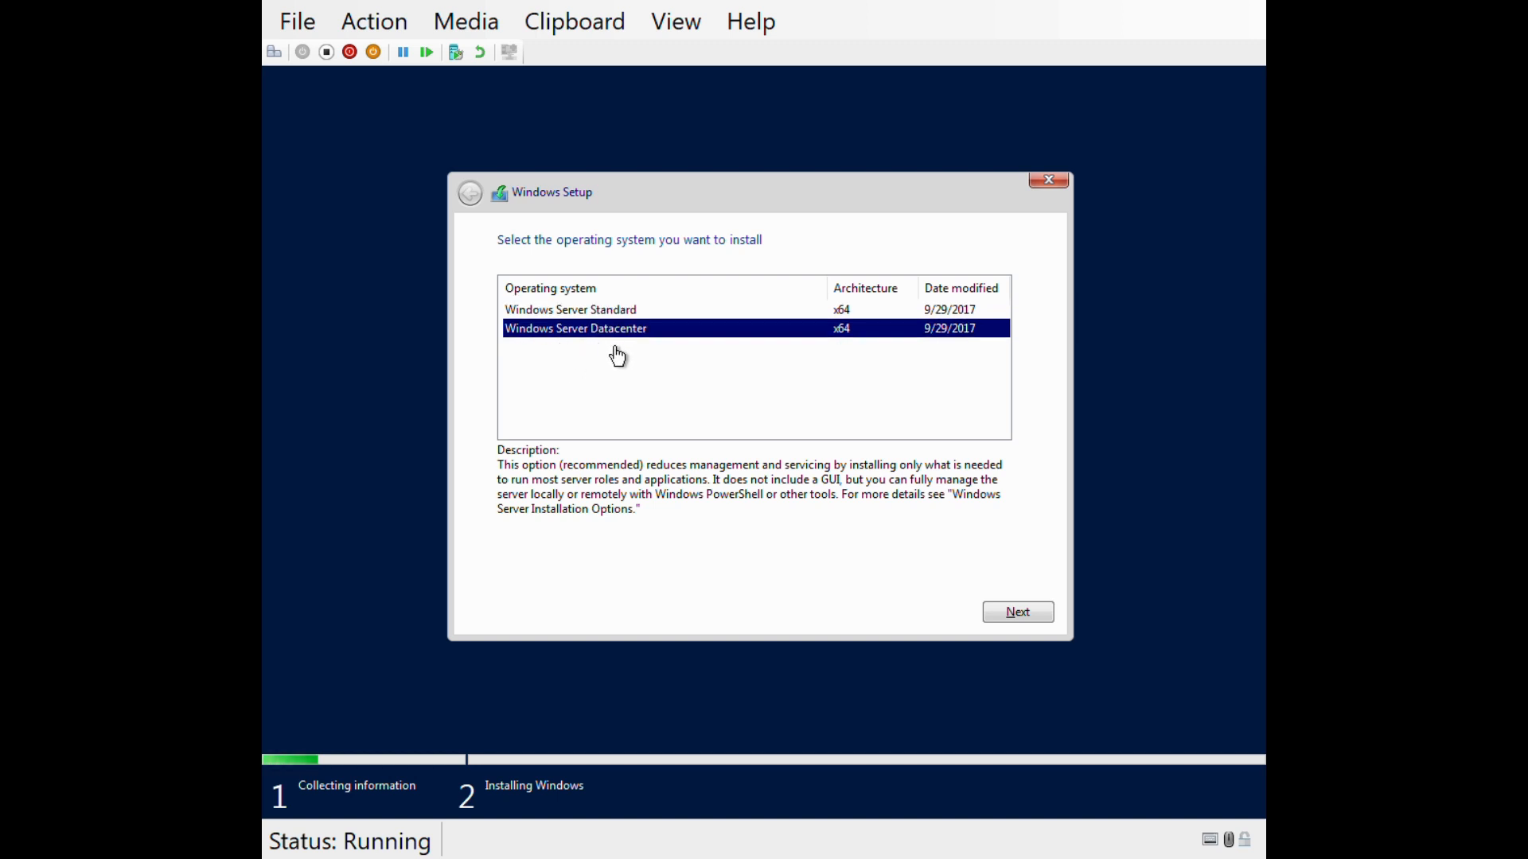
pyautogui.click(1019, 617)
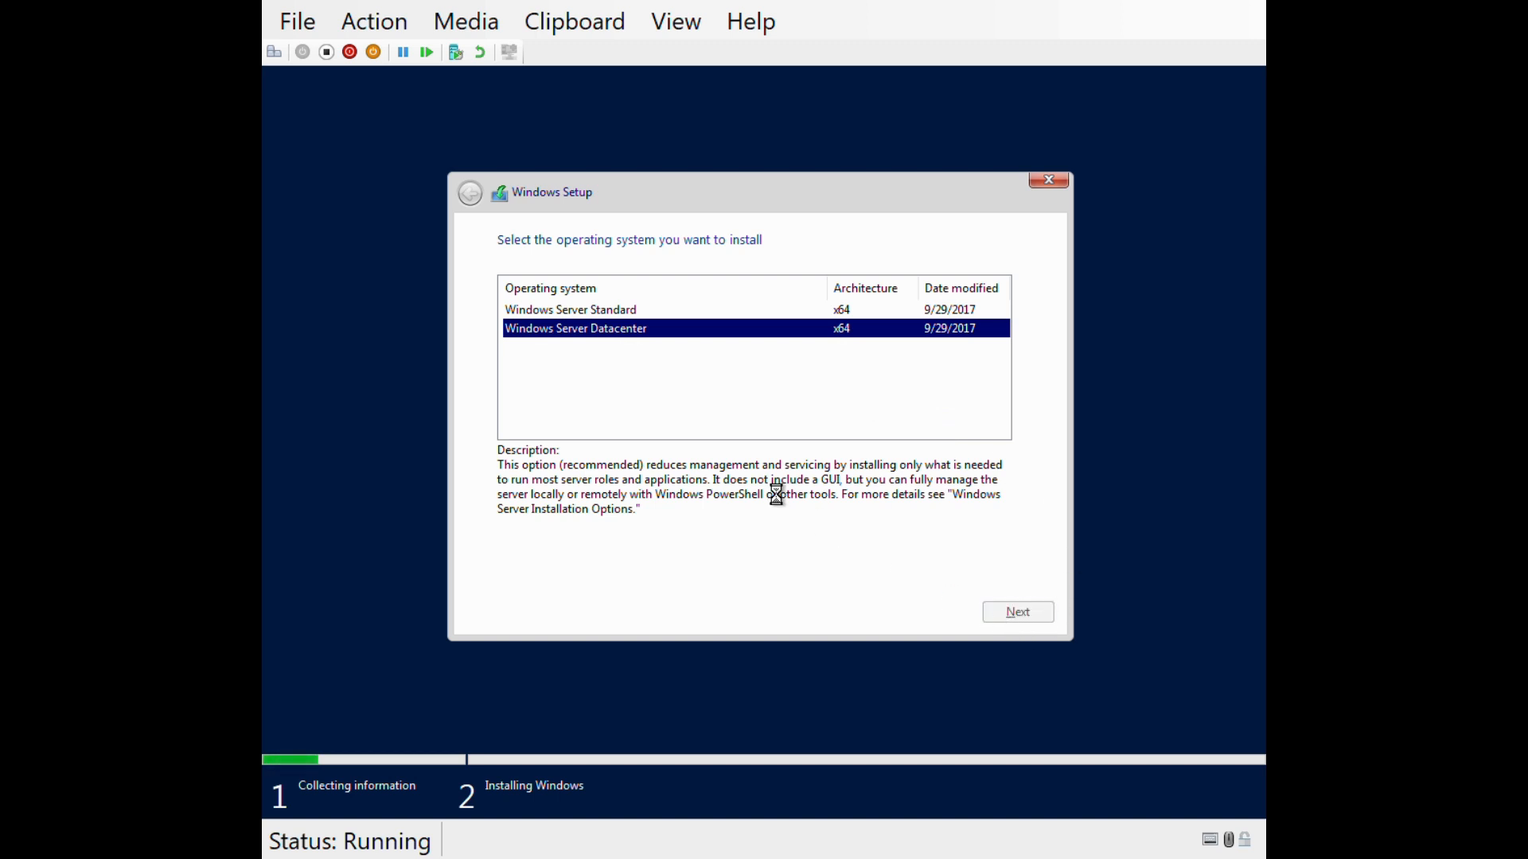
# - Accept the license terms and choose a Custom: Install Windows only installation targeting the 60 GB Drive 0
pyautogui.click(566, 570)
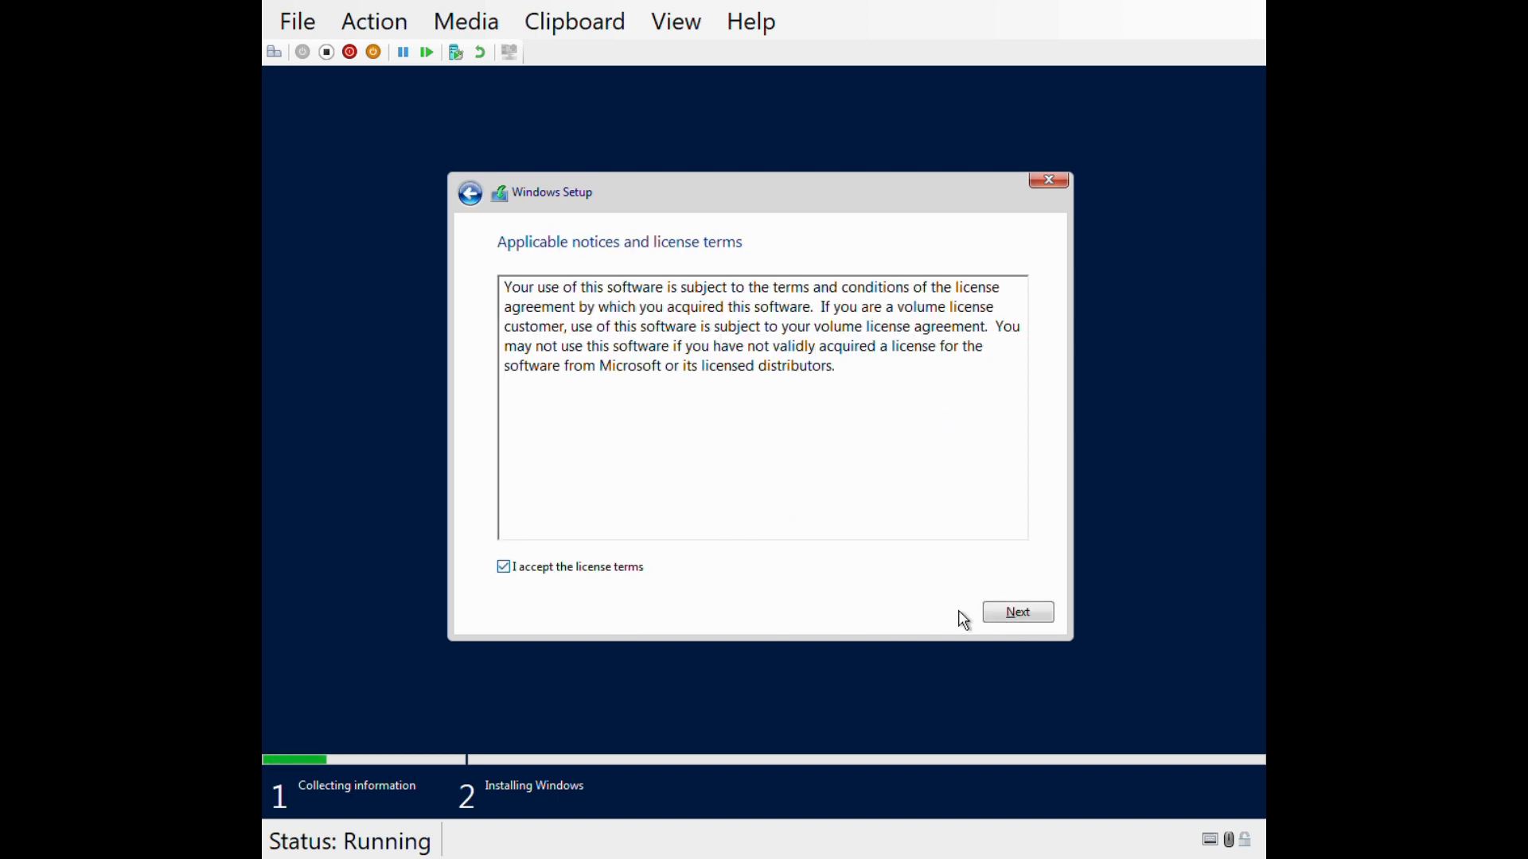
pyautogui.click(1019, 619)
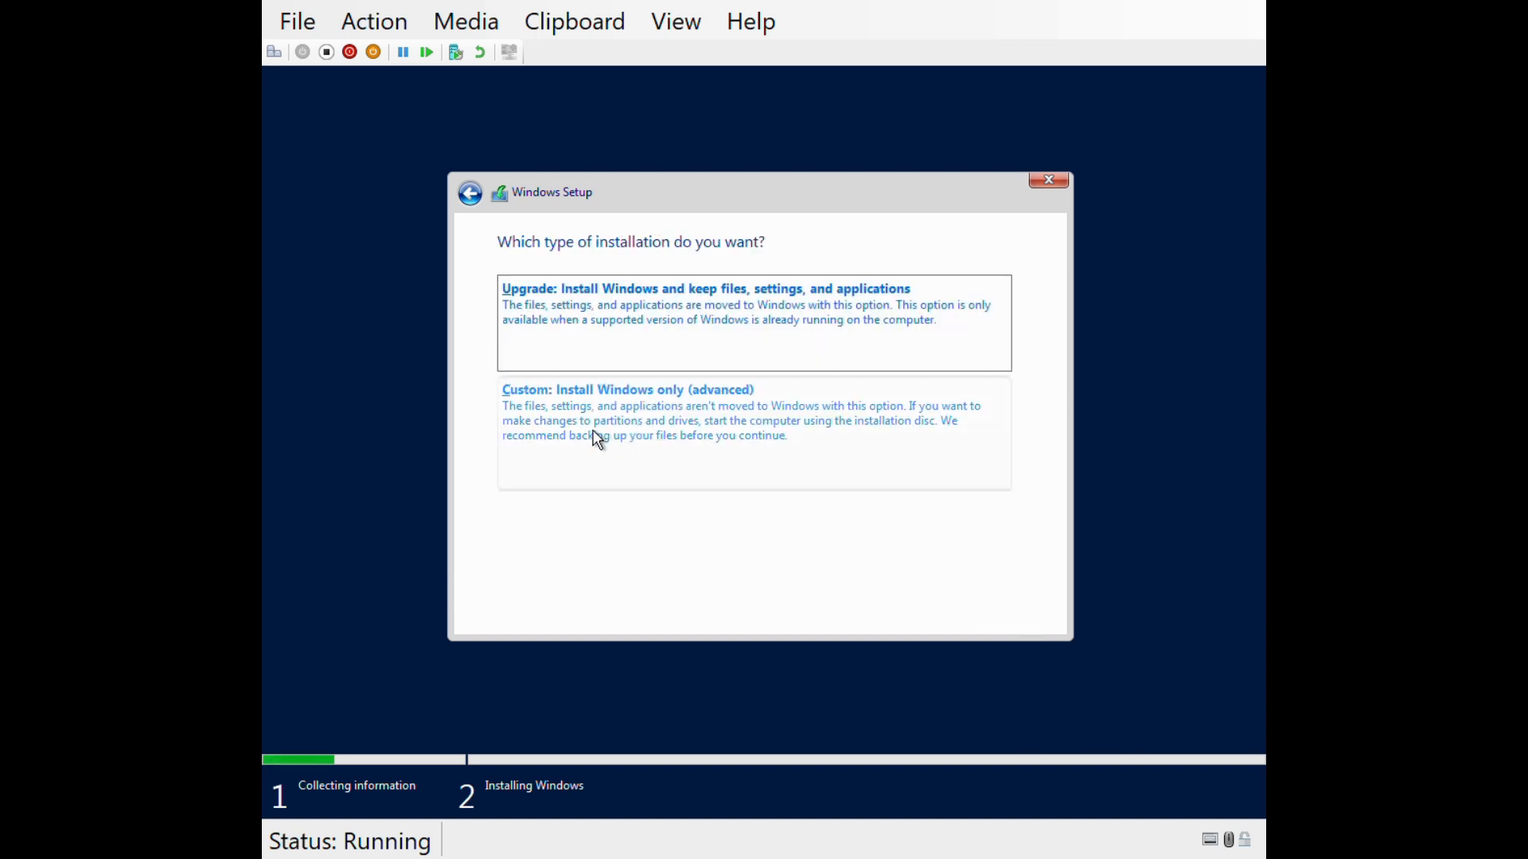
pyautogui.click(598, 440)
pyautogui.click(1019, 618)
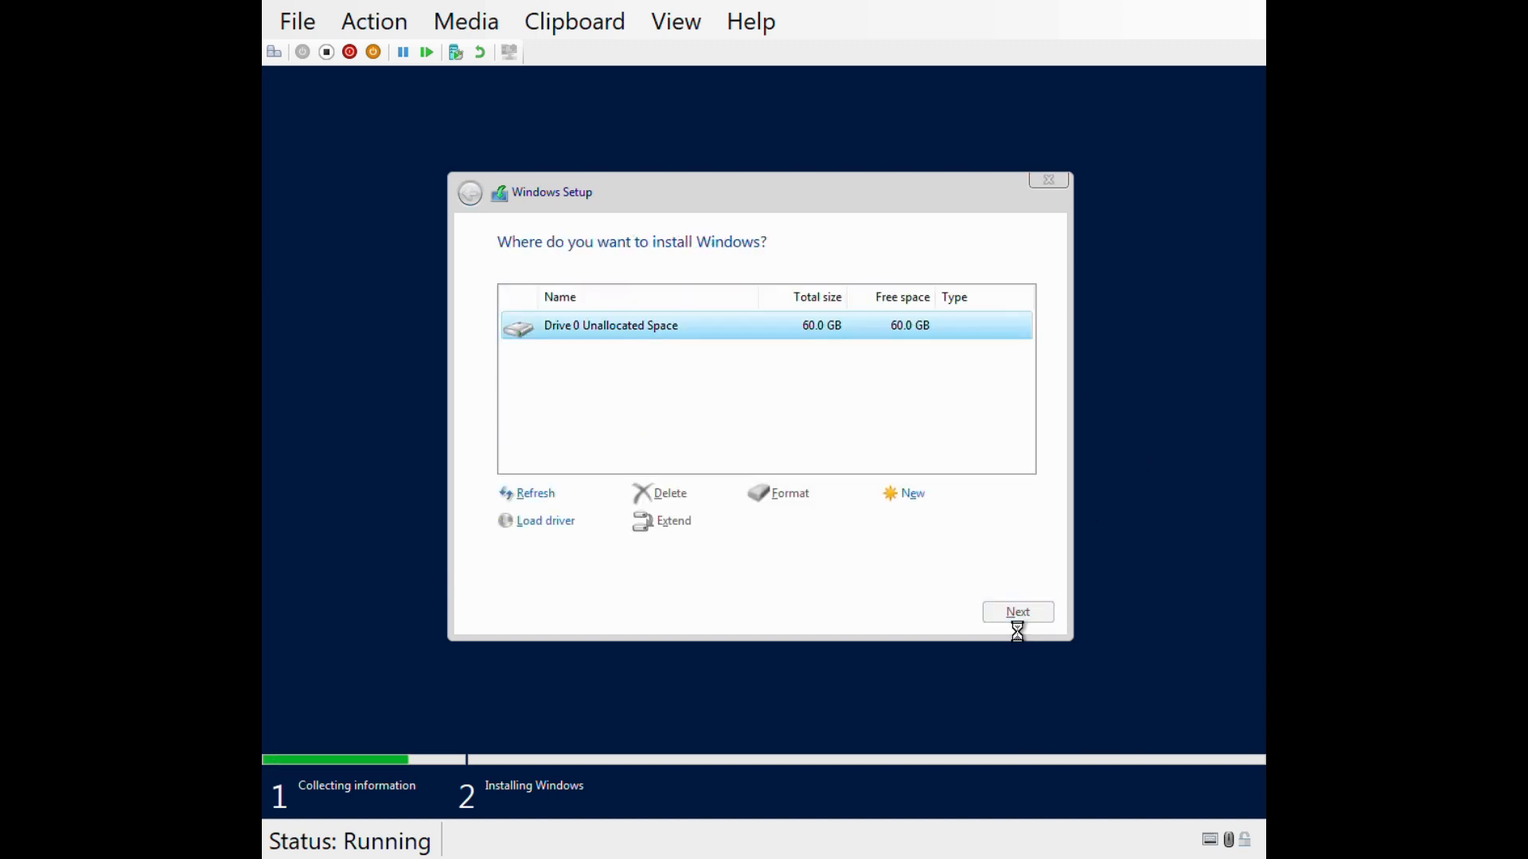
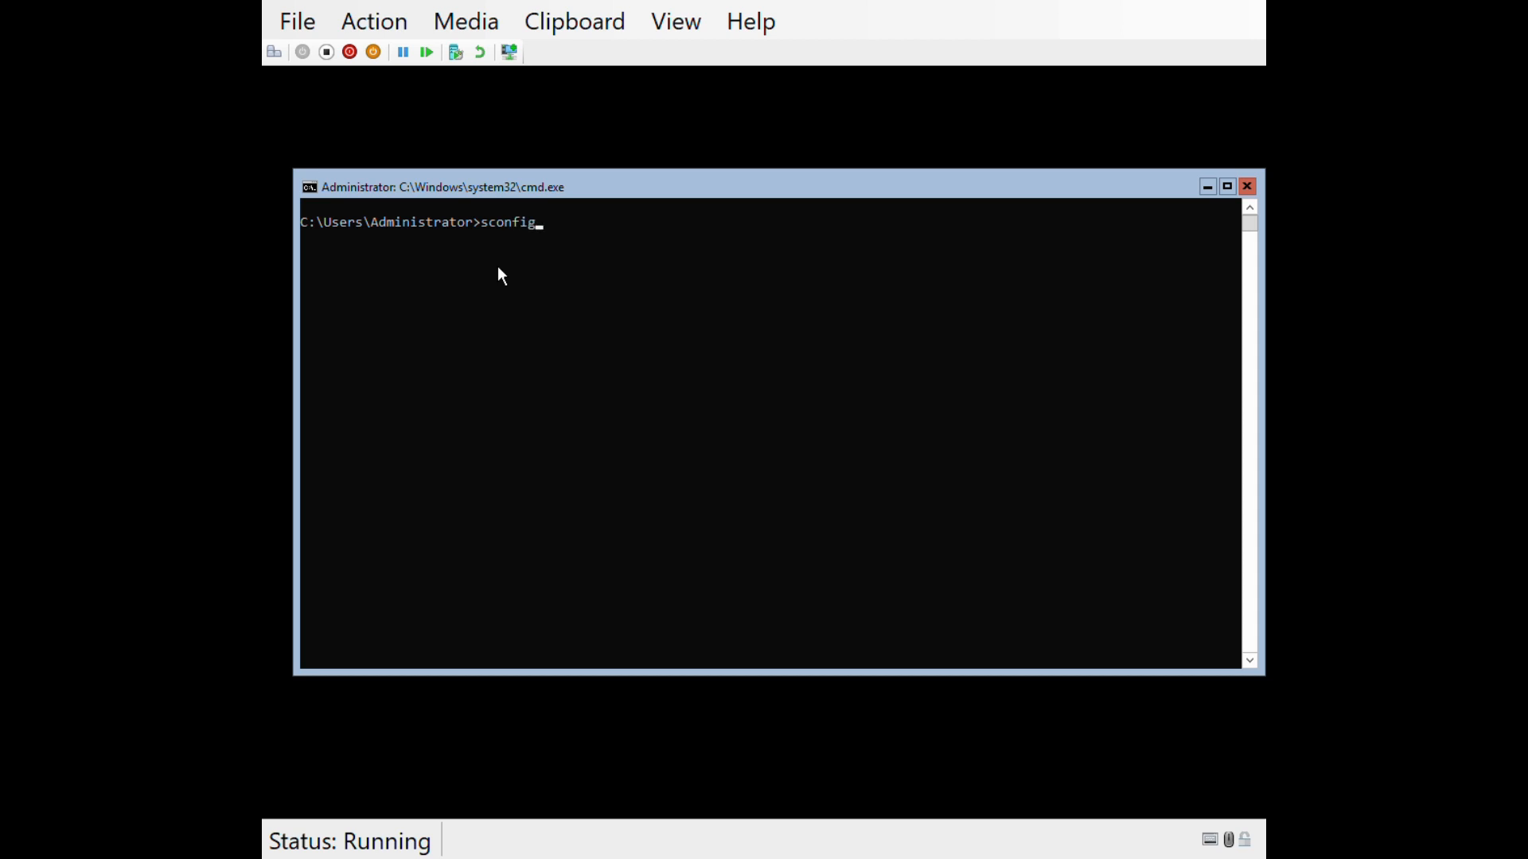
# - Use sconfig option 2 to rename the server to CS1 and restart it
pyautogui.press('Return')
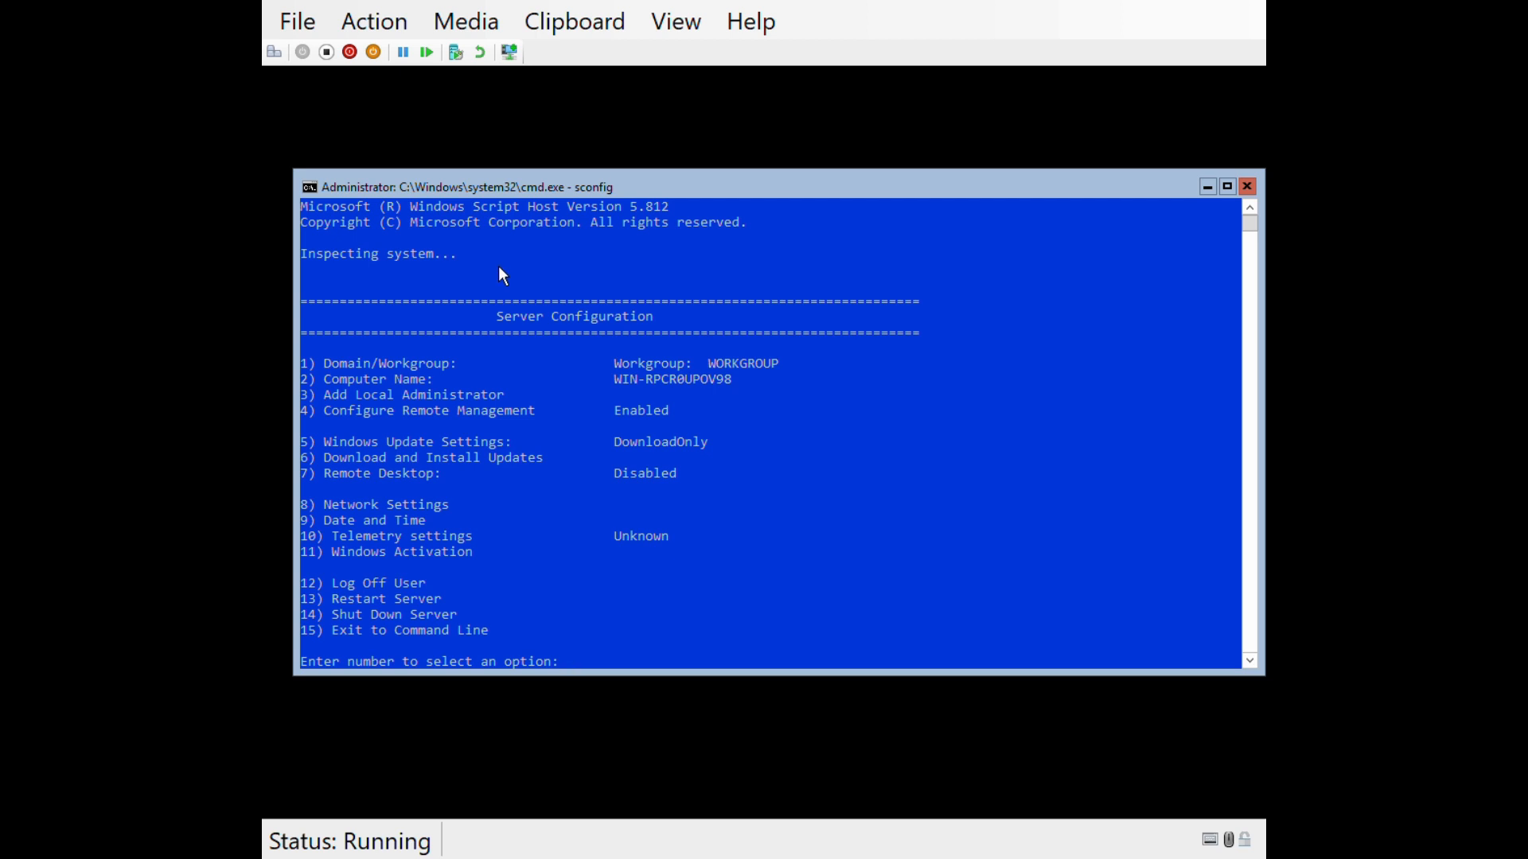
pyautogui.write('2')
pyautogui.press('Return')
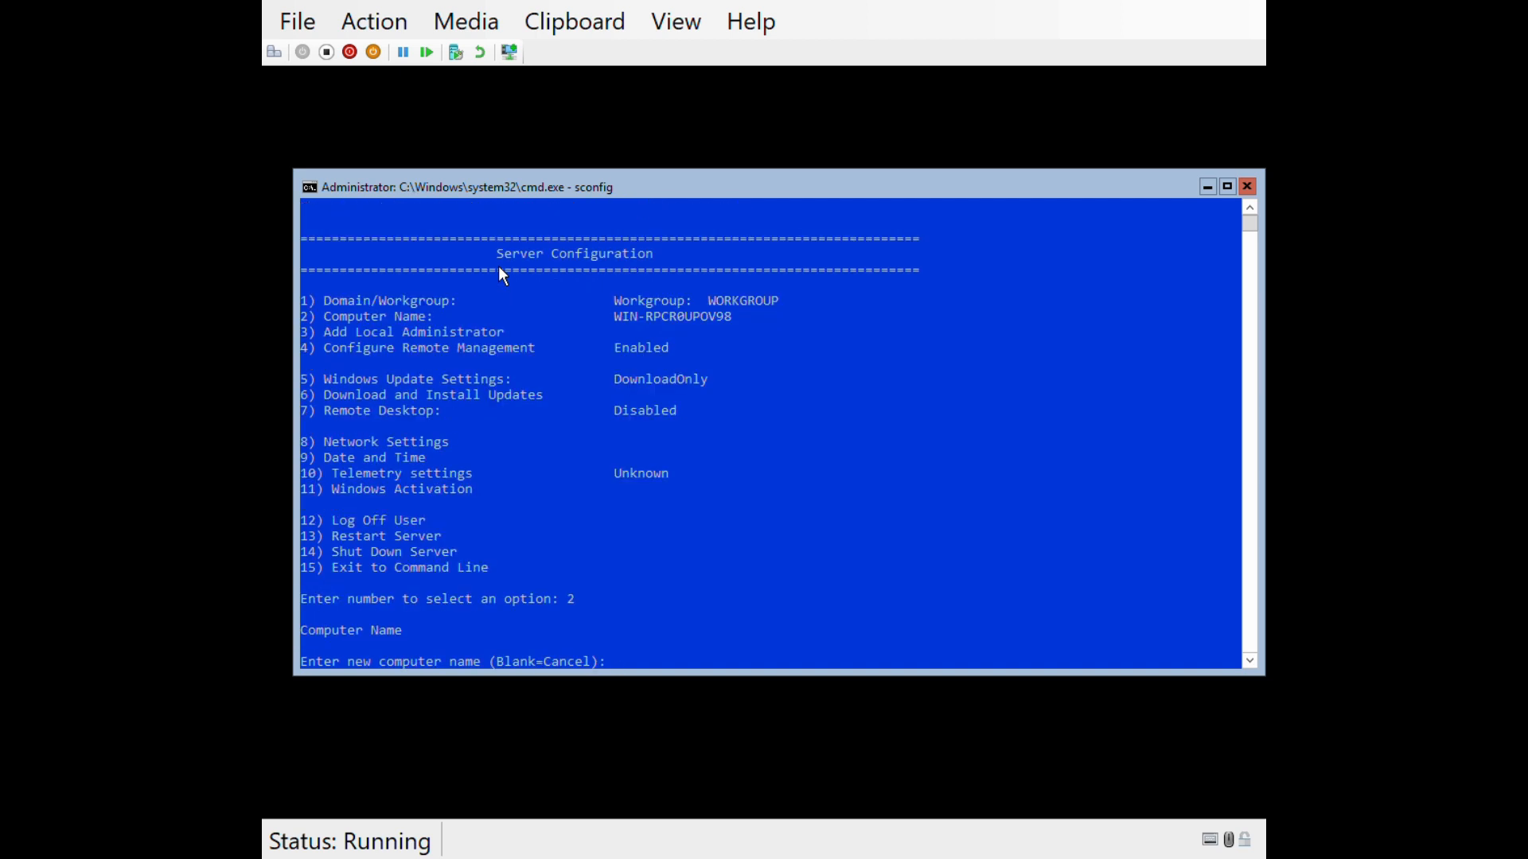
pyautogui.write('CS1')
pyautogui.press('Return')
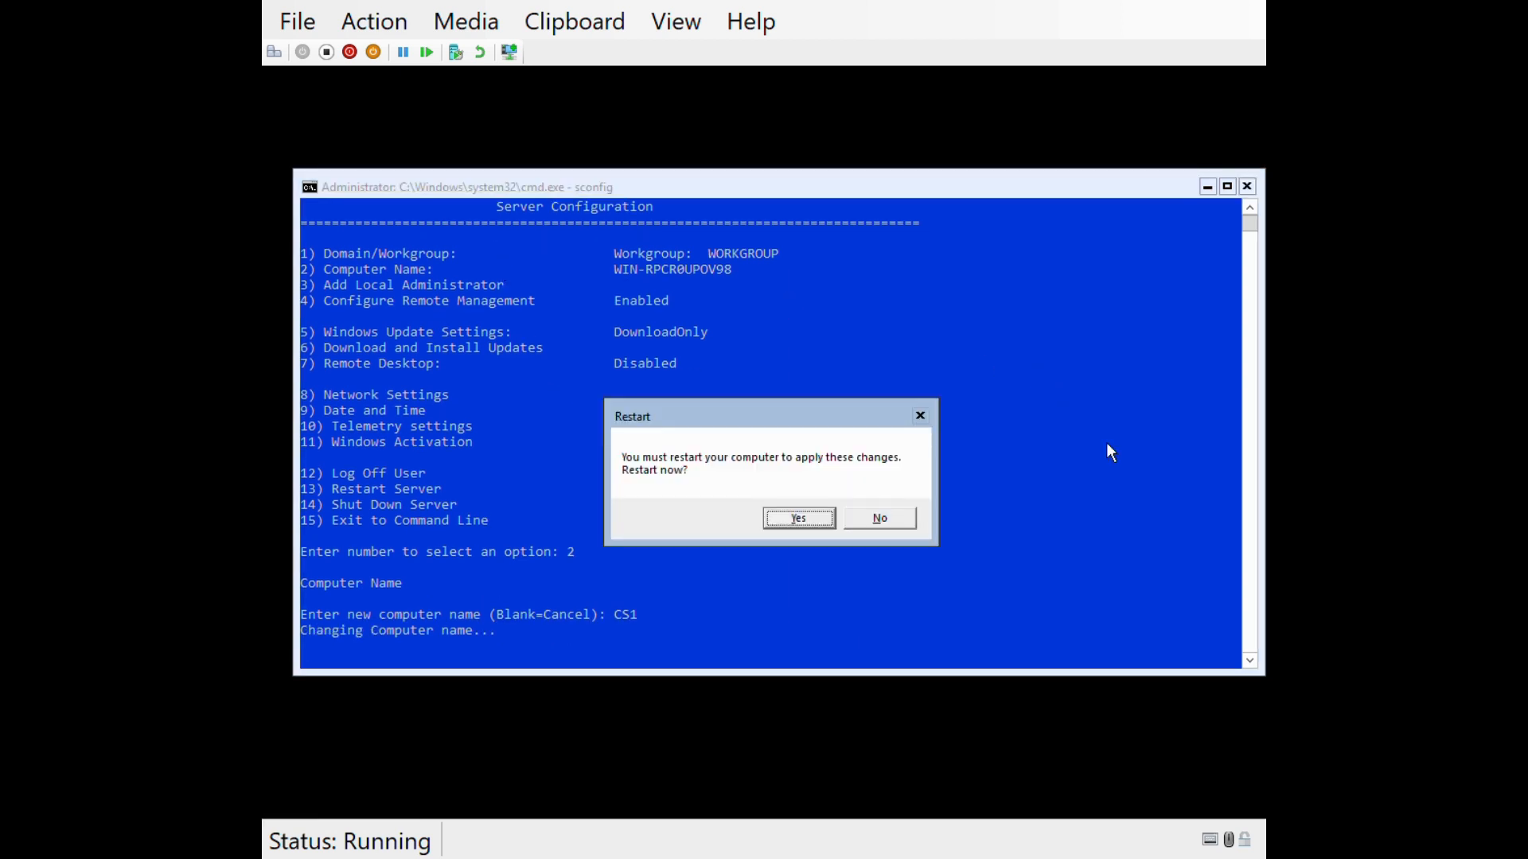
pyautogui.press('Return')
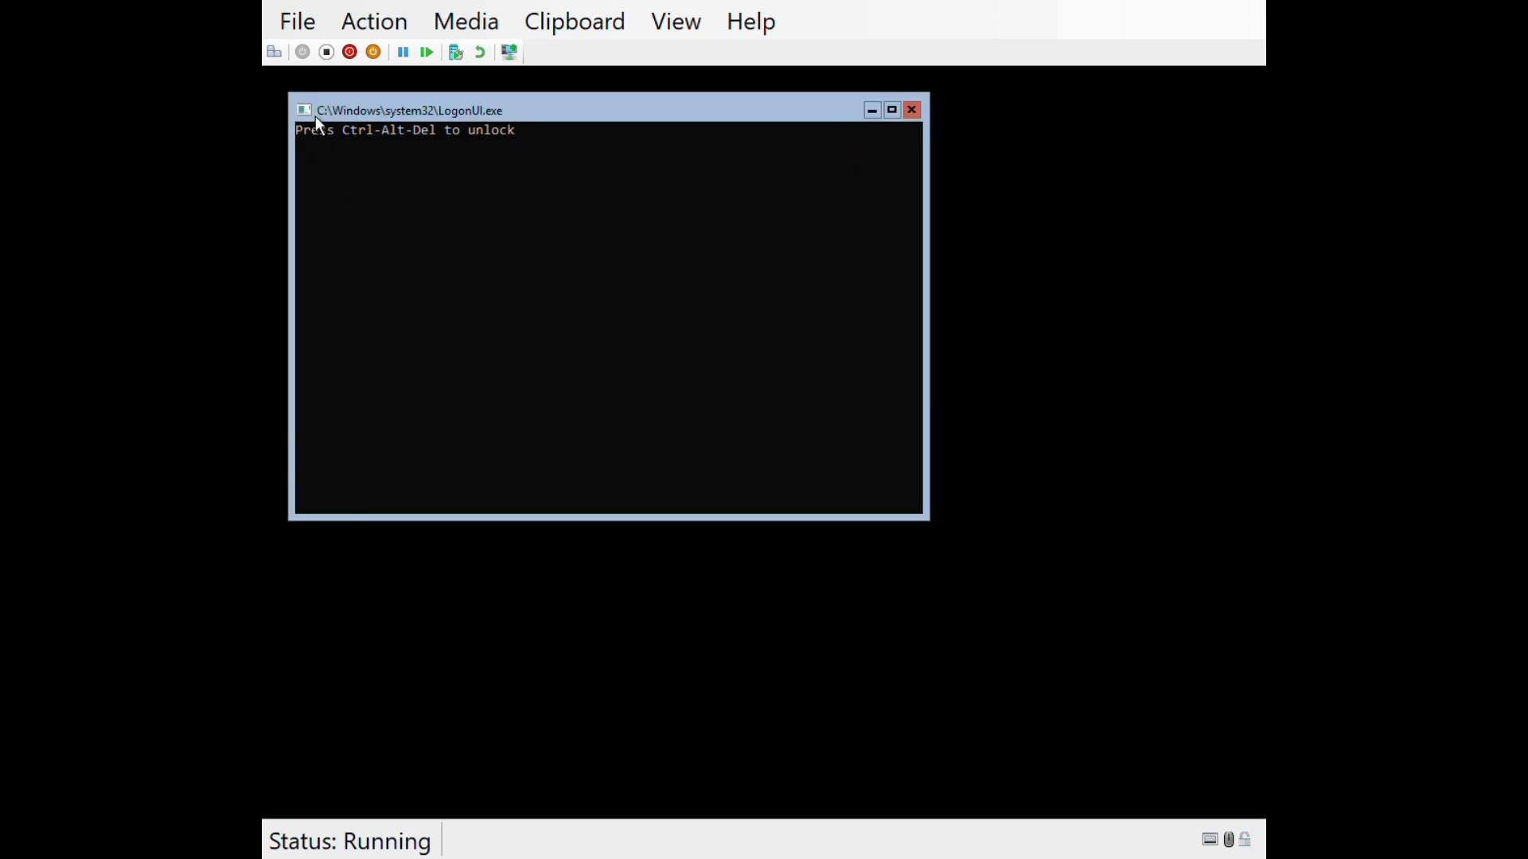
# - Sign back in to CS1 with the administrator password
pyautogui.click(275, 49)
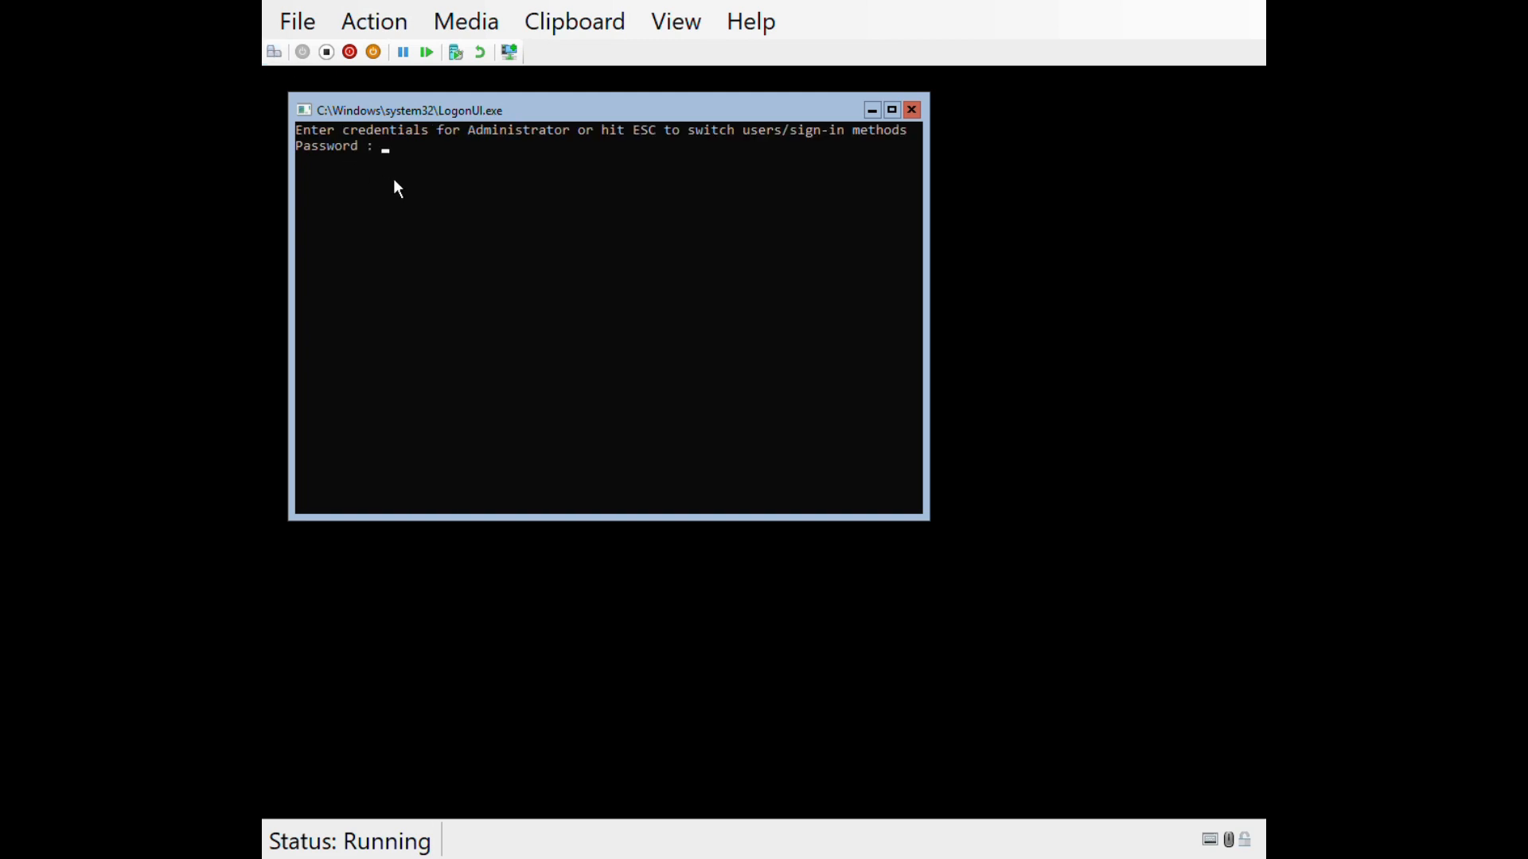
pyautogui.write('**********')
pyautogui.press('Return')
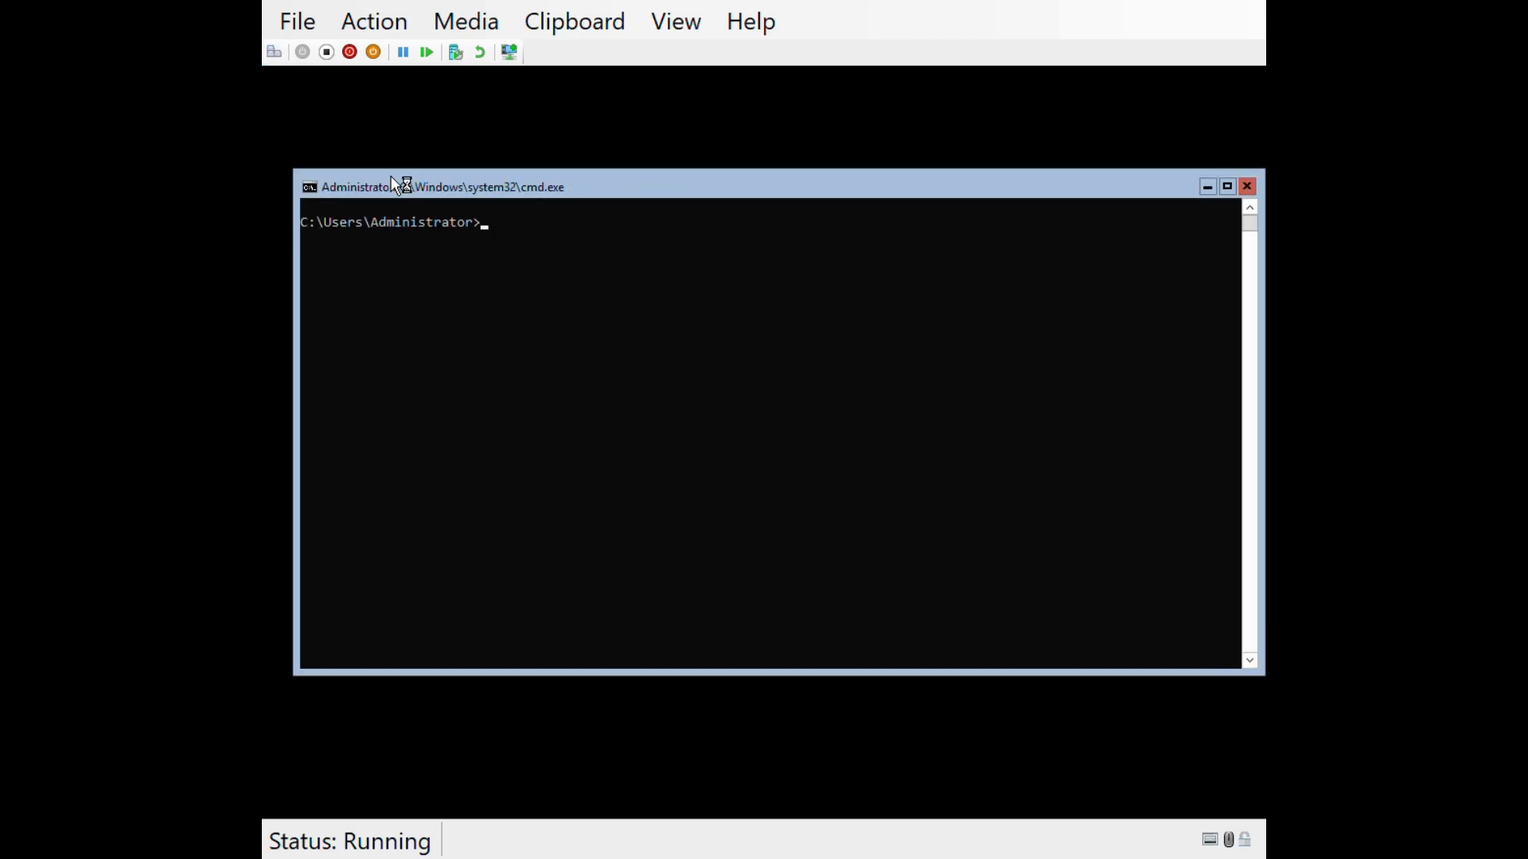
# - In sconfig, try joining louistechviews.int as louistechviews\administrator and dismiss the domain-unreachable error
pyautogui.write('sconfig')
pyautogui.press('Return')
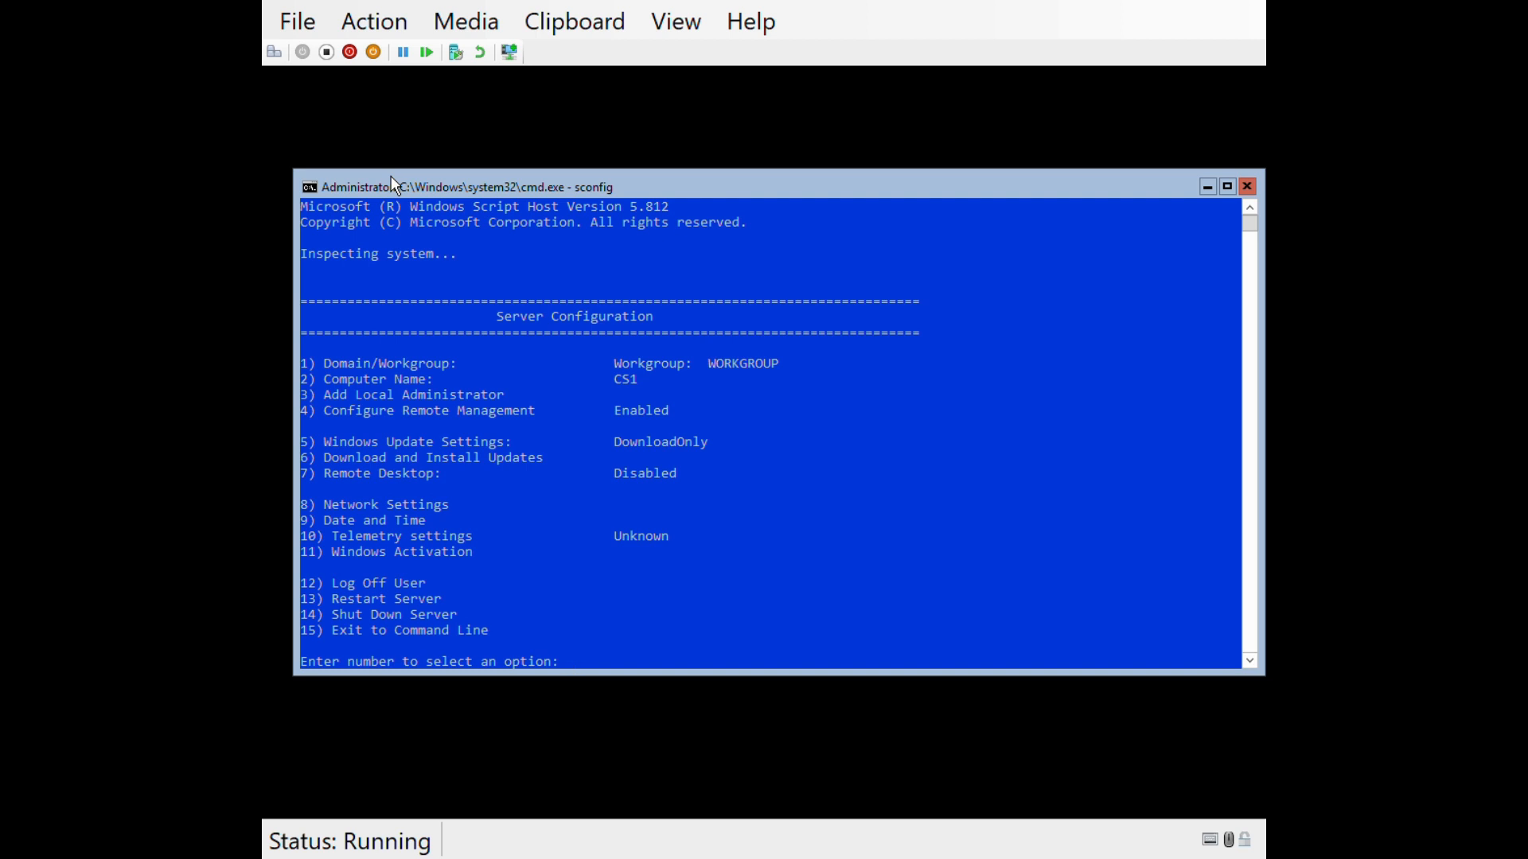
pyautogui.write('1')
pyautogui.press('Return')
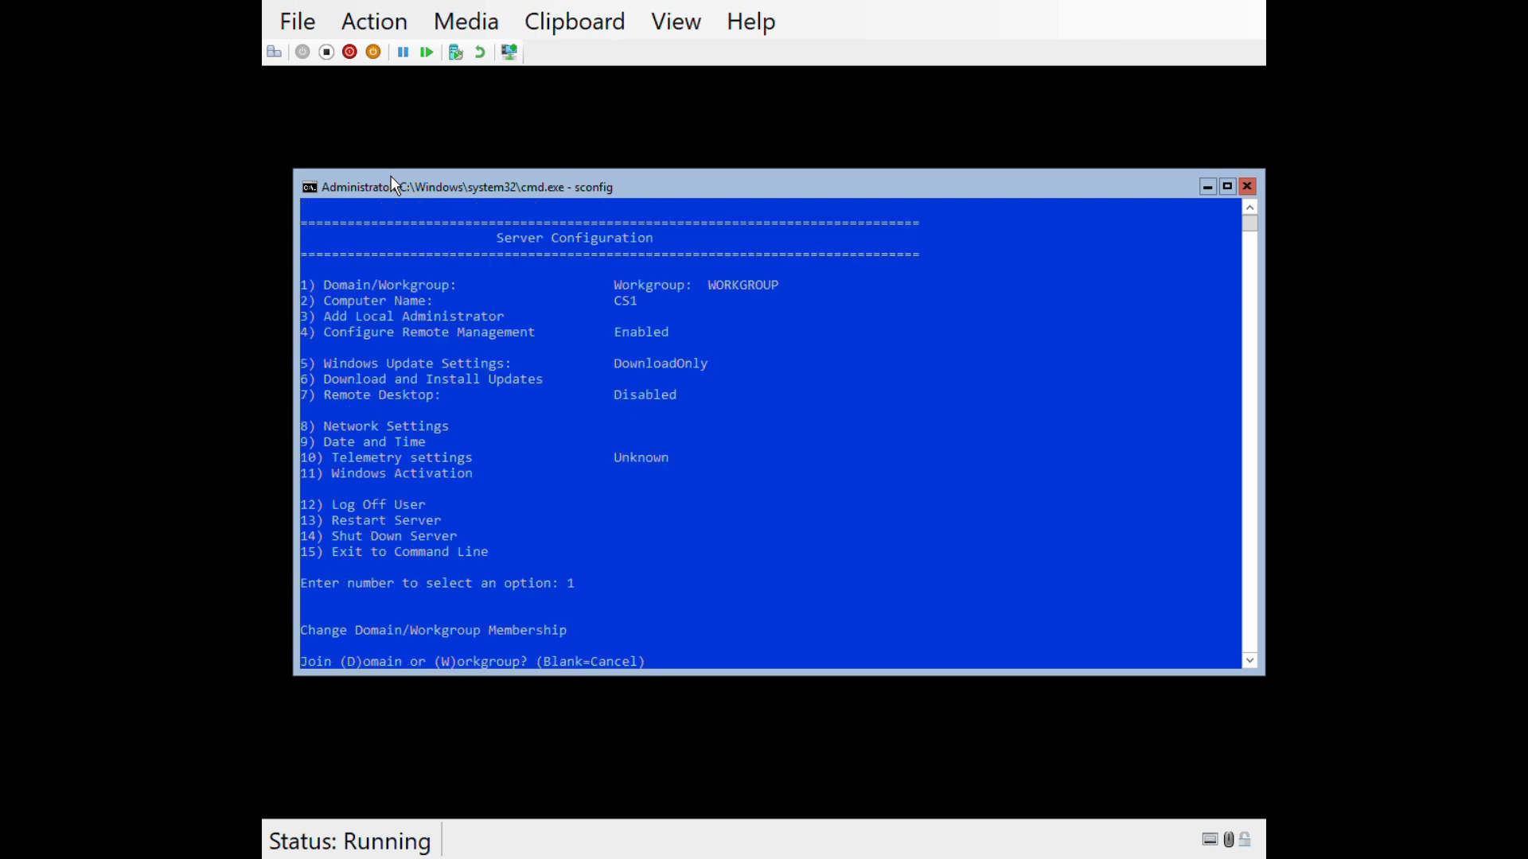
pyautogui.write('d')
pyautogui.press('Return')
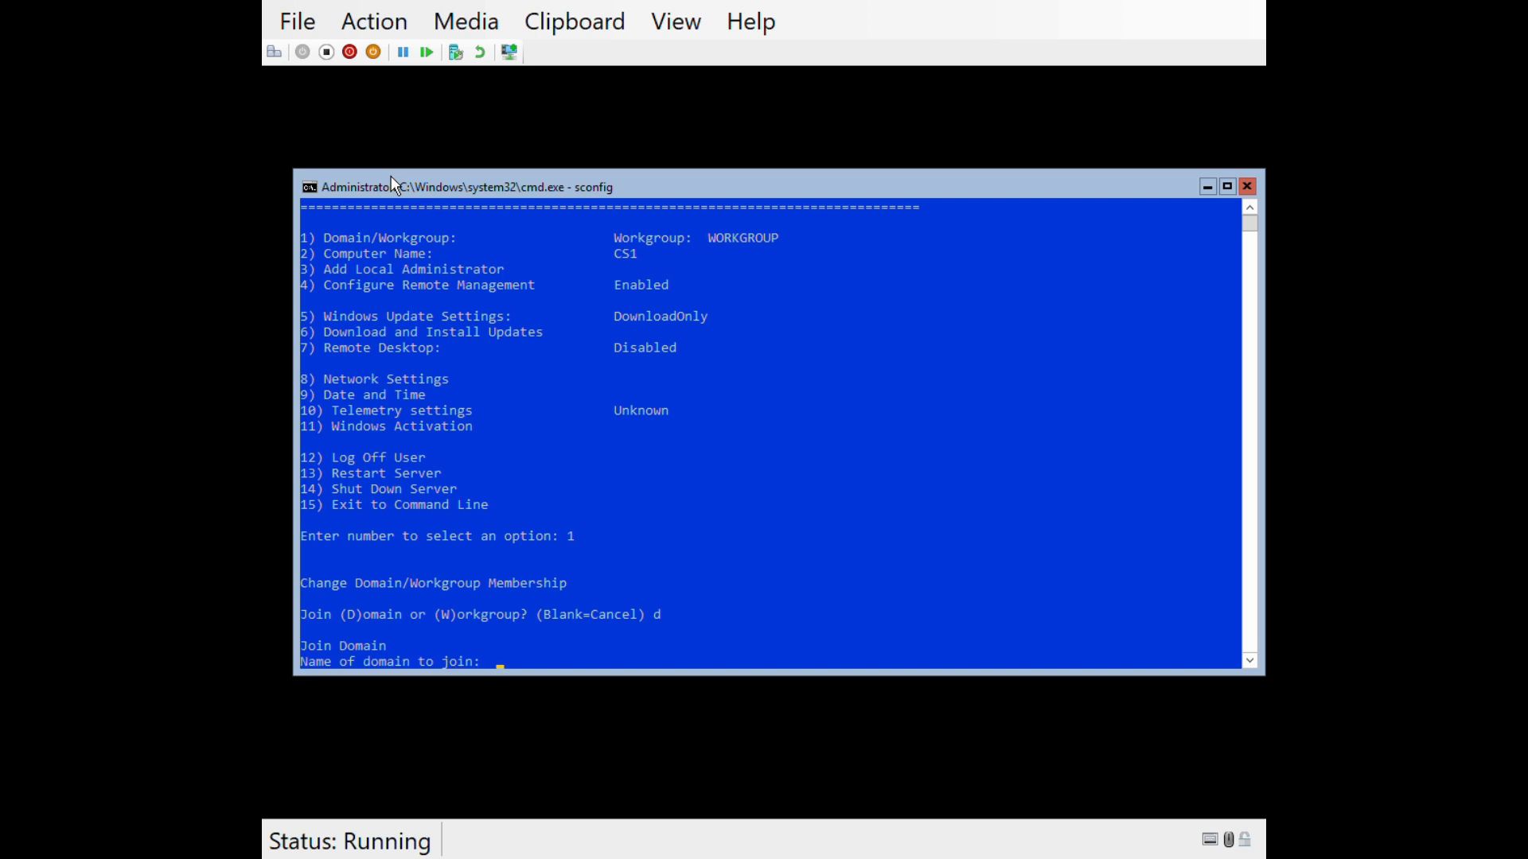
pyautogui.write('louistechviews.int')
pyautogui.press('Return')
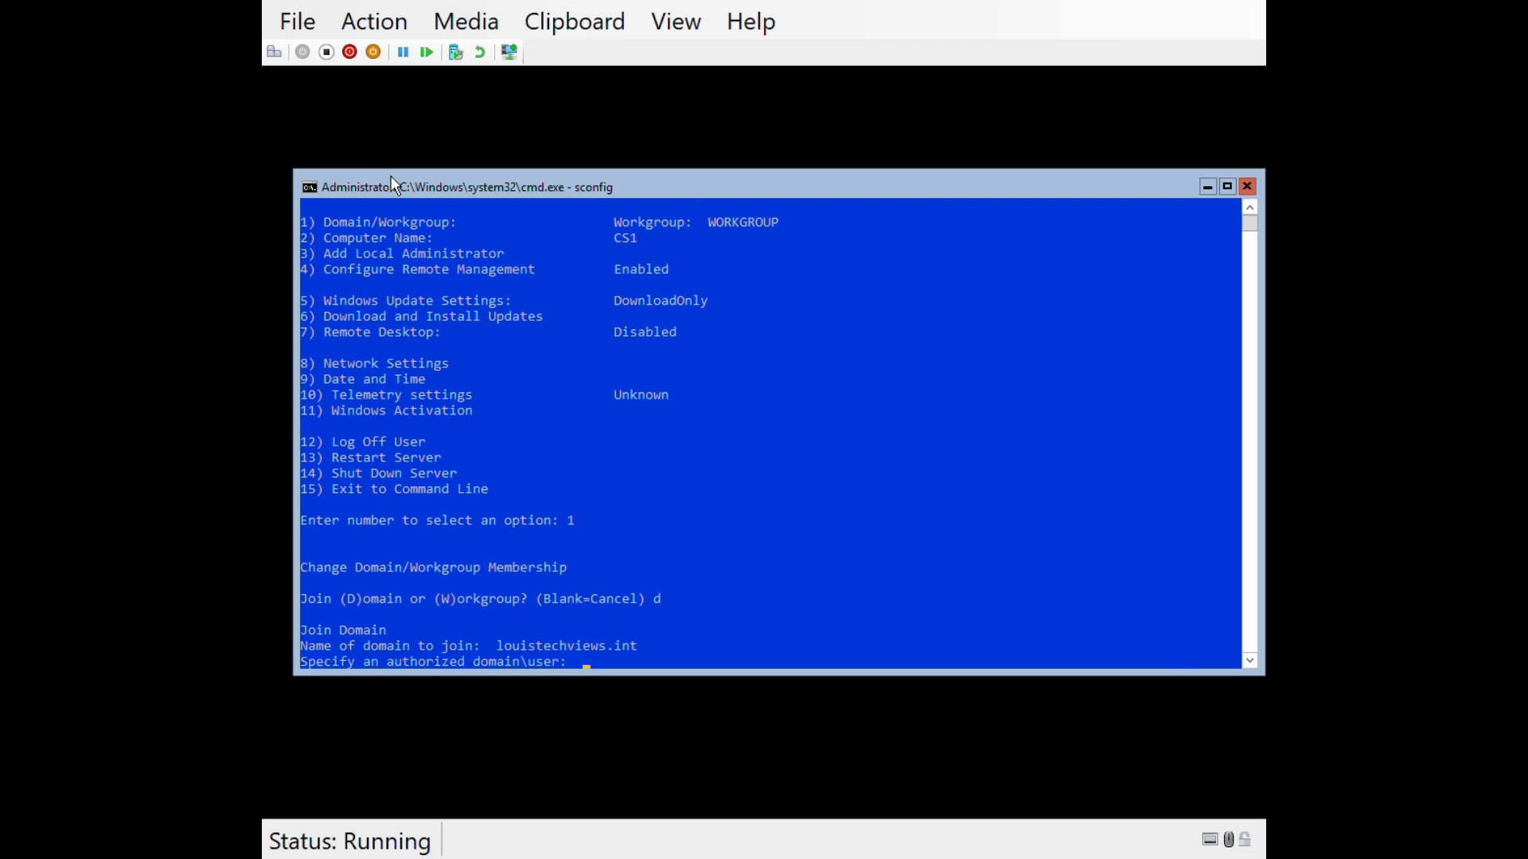
pyautogui.write('louistechviews\\administrator')
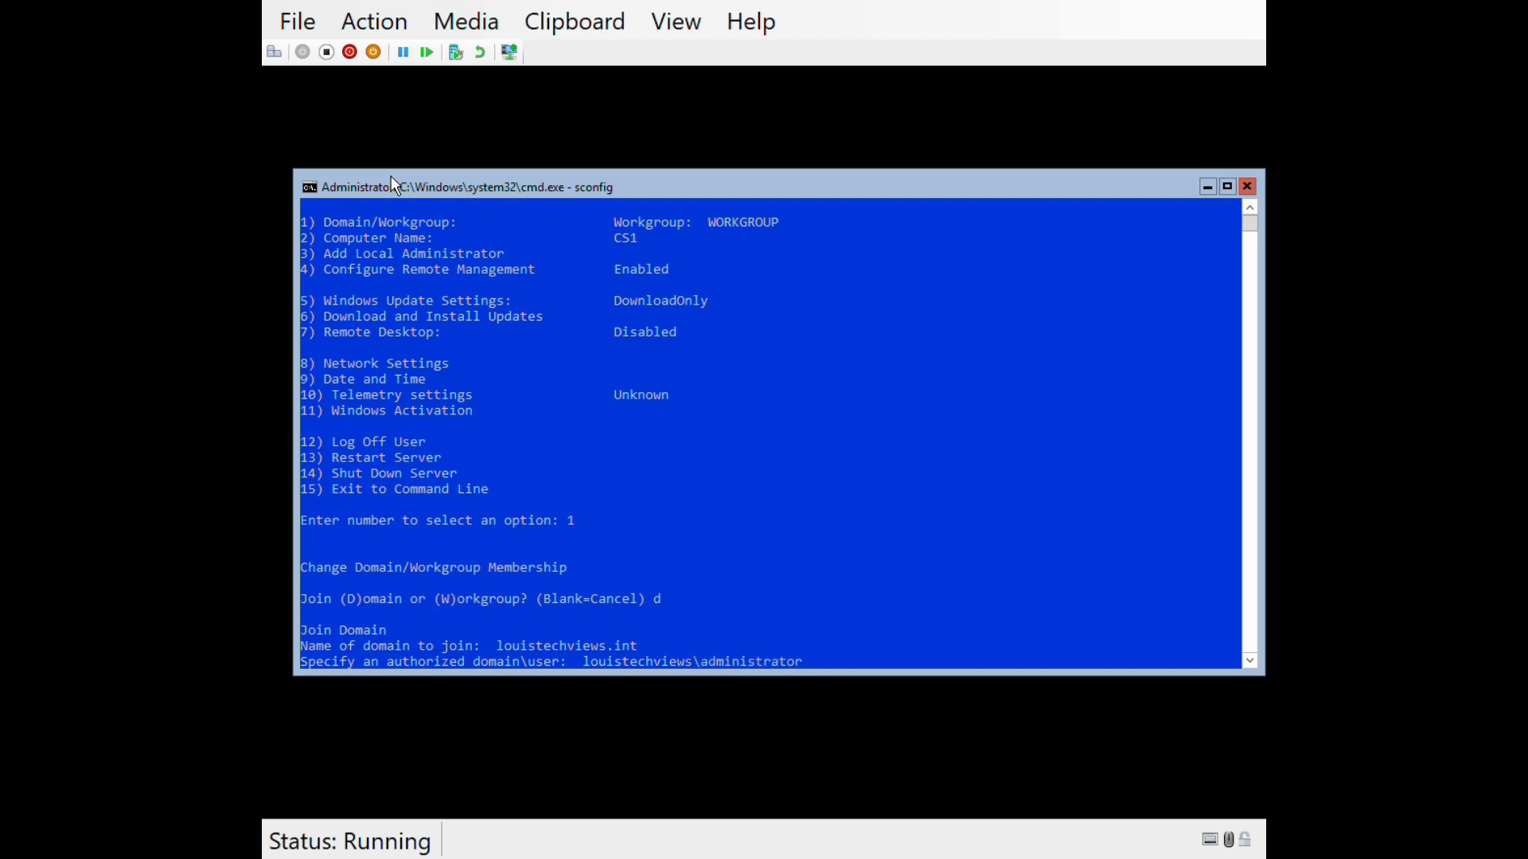
pyautogui.press('Return')
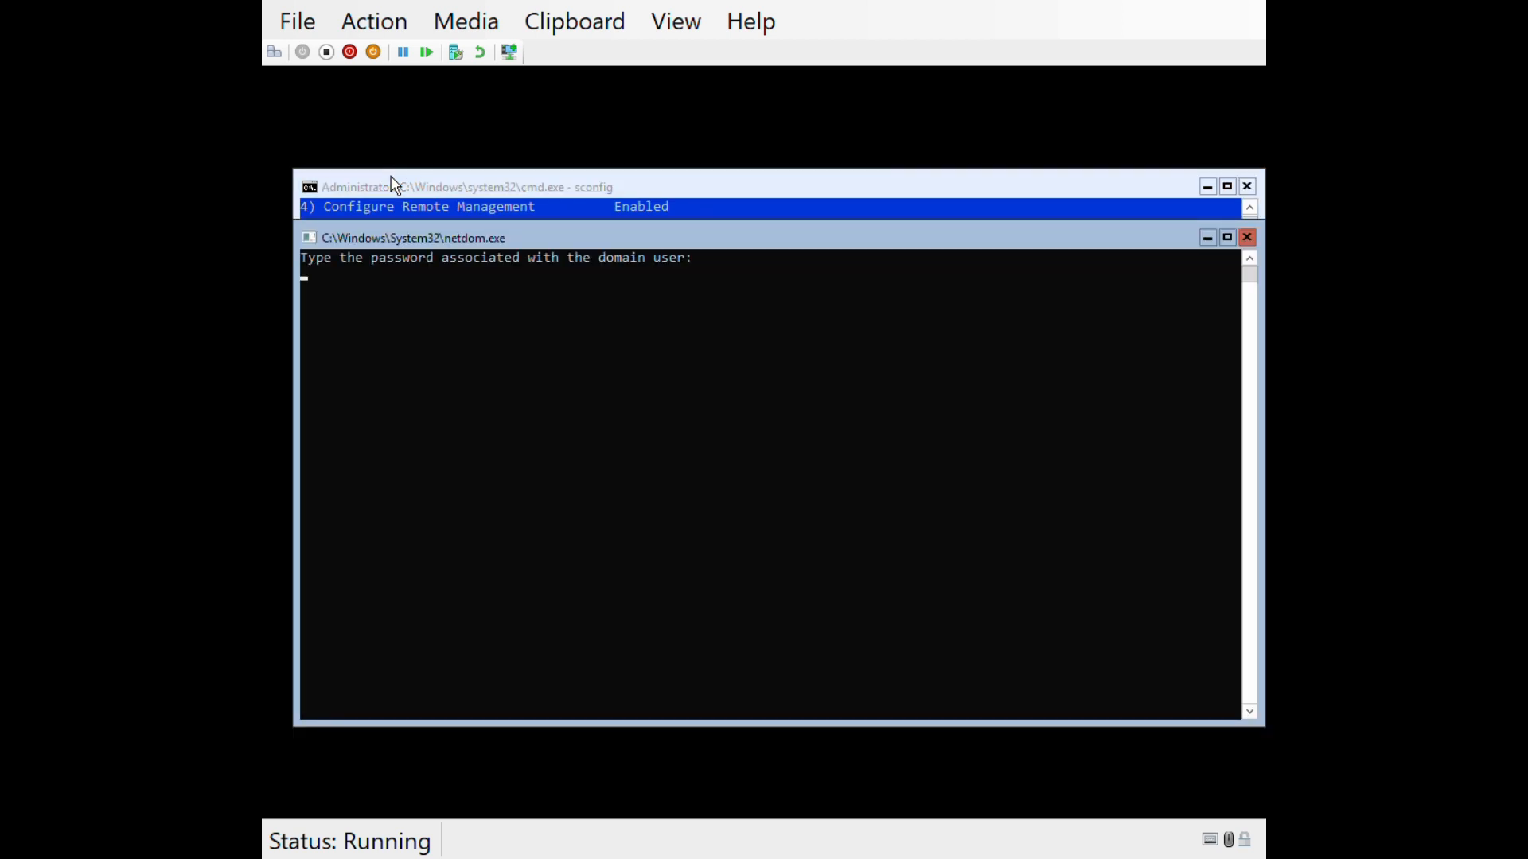
pyautogui.press('Return')
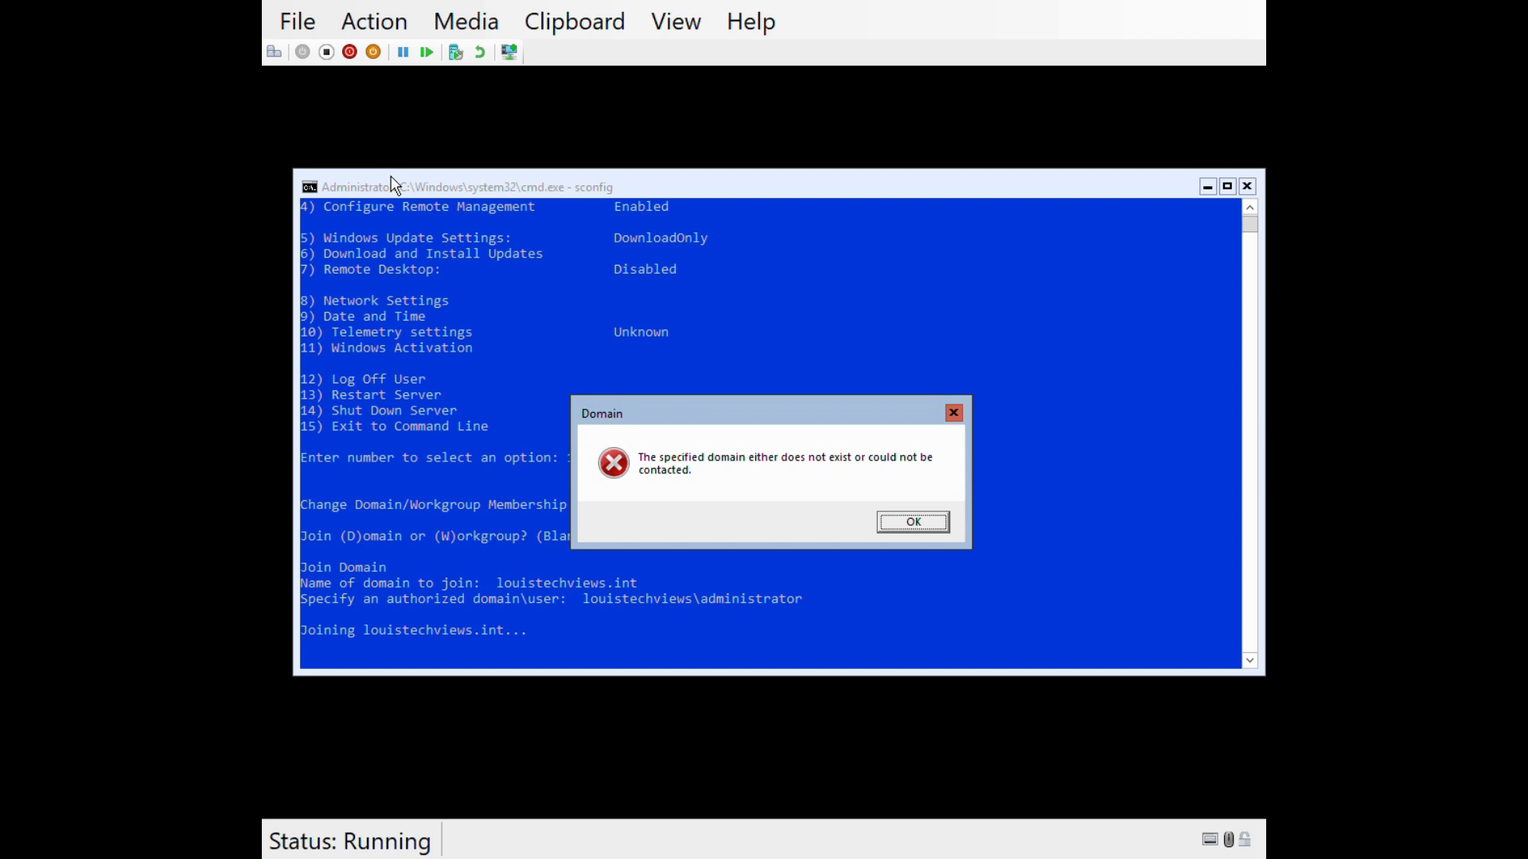
pyautogui.press('Return')
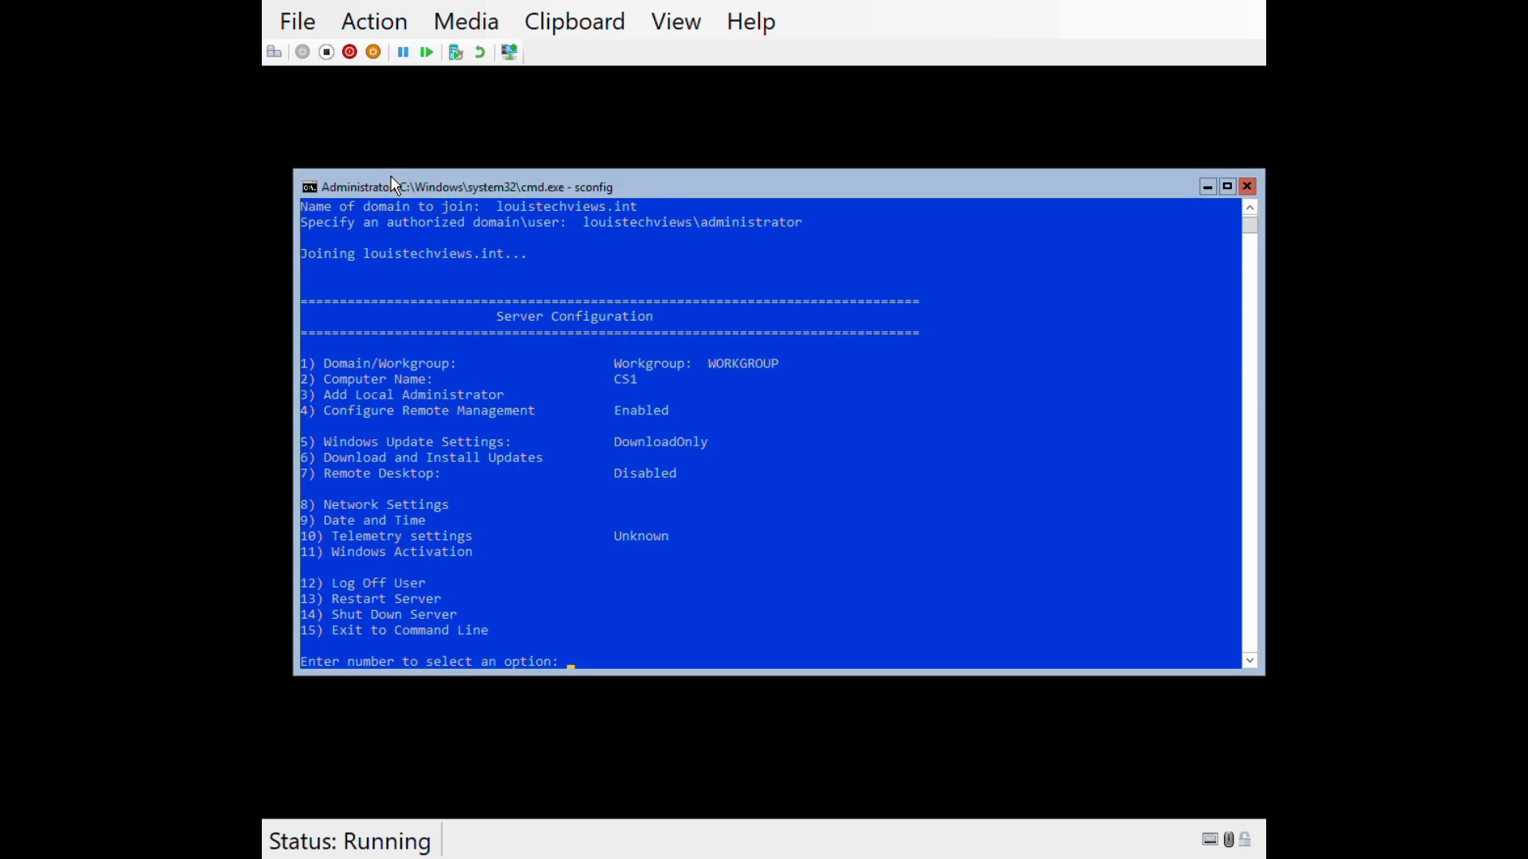
# - Exit sconfig with option 15 and run ipconfig to check the IP address
pyautogui.write('15')
pyautogui.press('Return')
pyautogui.write('ipconfig')
pyautogui.press('Return')
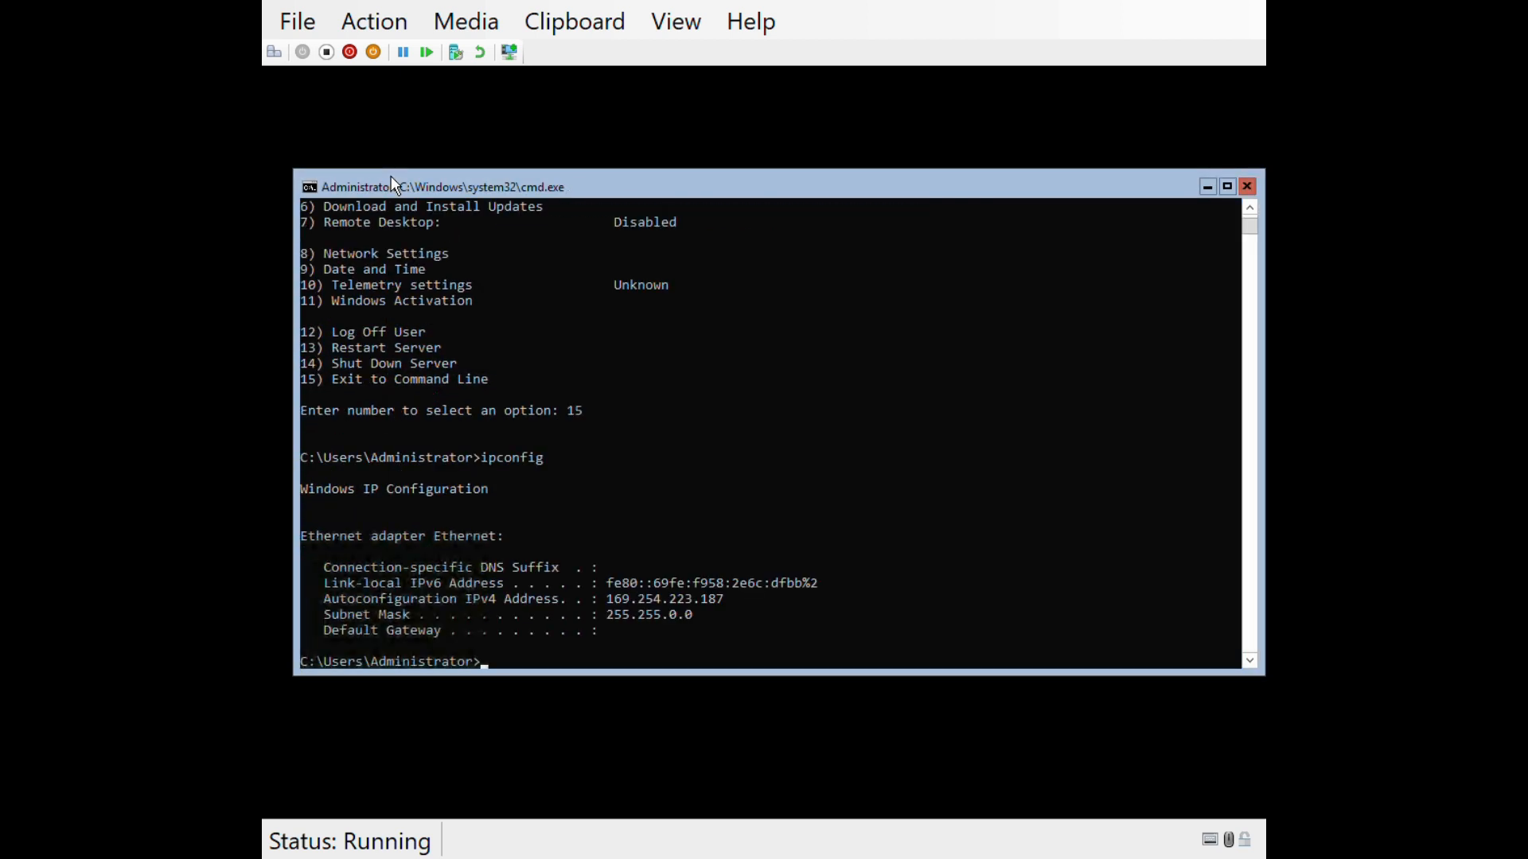
pyautogui.write('ipconfig')
pyautogui.press('Return')
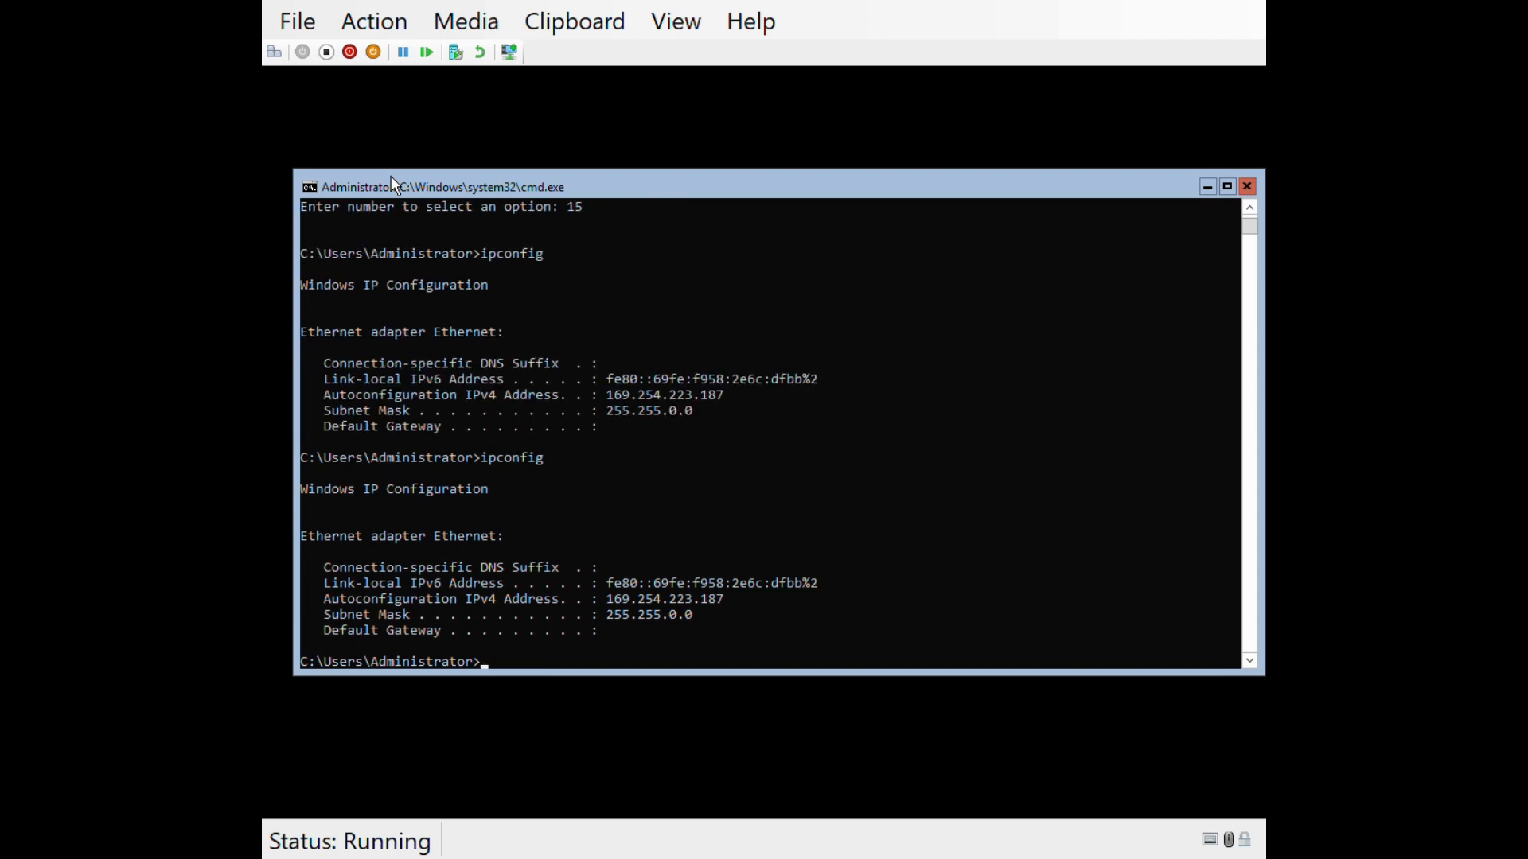
pyautogui.write('ipconfig /all')
pyautogui.press('BackSpace')
pyautogui.press('BackSpace')
pyautogui.press('BackSpace')
pyautogui.press('BackSpace')
pyautogui.press('BackSpace')
pyautogui.press('BackSpace')
pyautogui.press('BackSpace')
pyautogui.press('BackSpace')
pyautogui.press('BackSpace')
pyautogui.press('BackSpace')
pyautogui.press('BackSpace')
pyautogui.press('BackSpace')
pyautogui.press('BackSpace')
pyautogui.click(530, 556)
pyautogui.press('Escape')
pyautogui.write('ipconfig /a')
pyautogui.press('BackSpace')
pyautogui.press('BackSpace')
pyautogui.press('BackSpace')
pyautogui.write('/all')
pyautogui.press('Return')
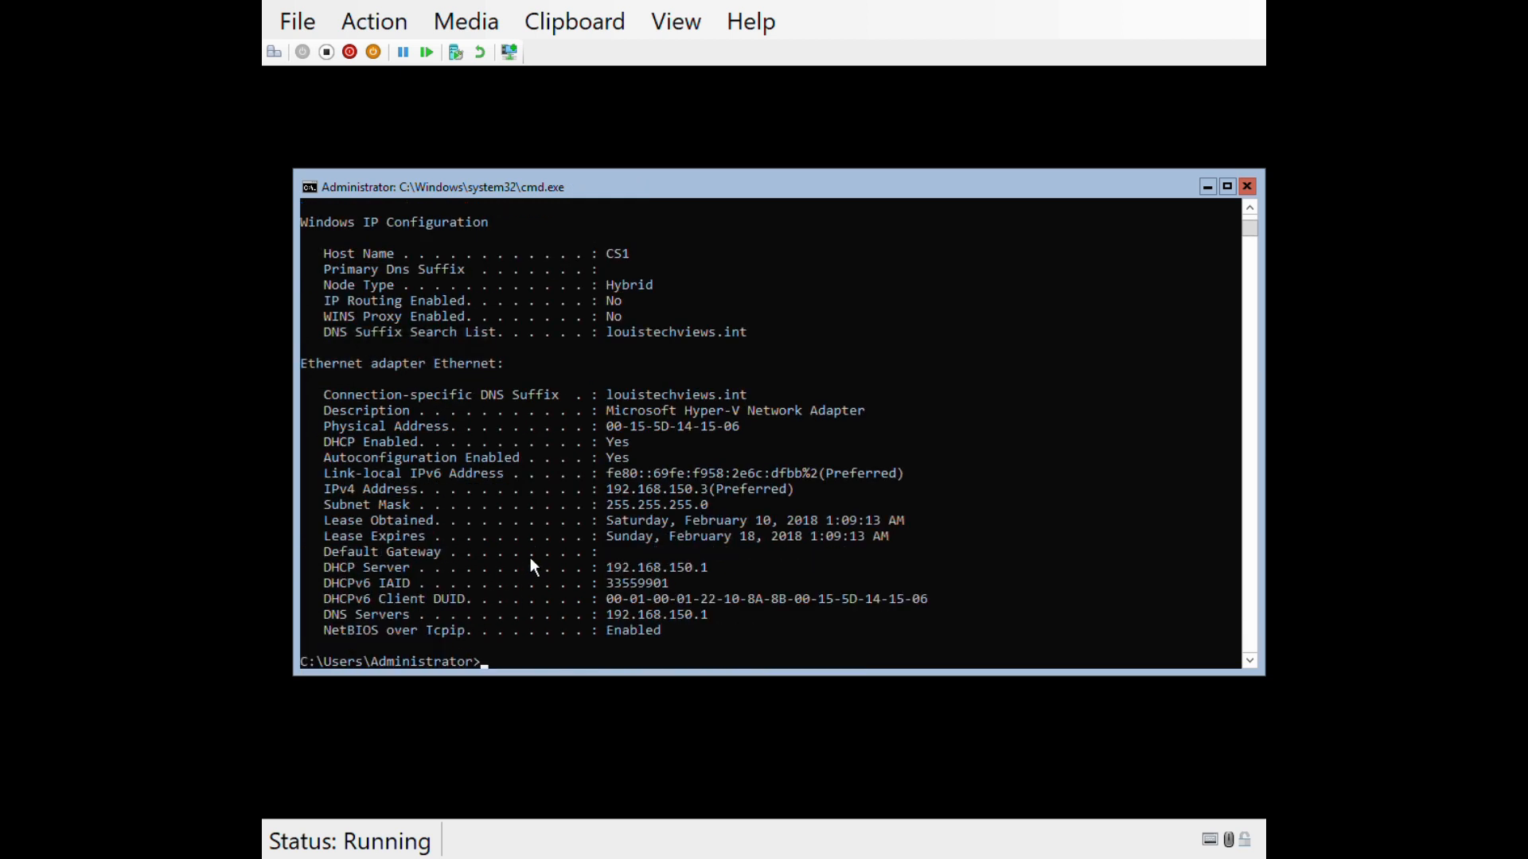
pyautogui.write('ipconfig')
pyautogui.press('BackSpace')
pyautogui.press('BackSpace')
pyautogui.press('BackSpace')
pyautogui.press('BackSpace')
pyautogui.press('BackSpace')
pyautogui.press('BackSpace')
pyautogui.press('BackSpace')
pyautogui.press('BackSpace')
pyautogui.write('sconfig')
pyautogui.press('Return')
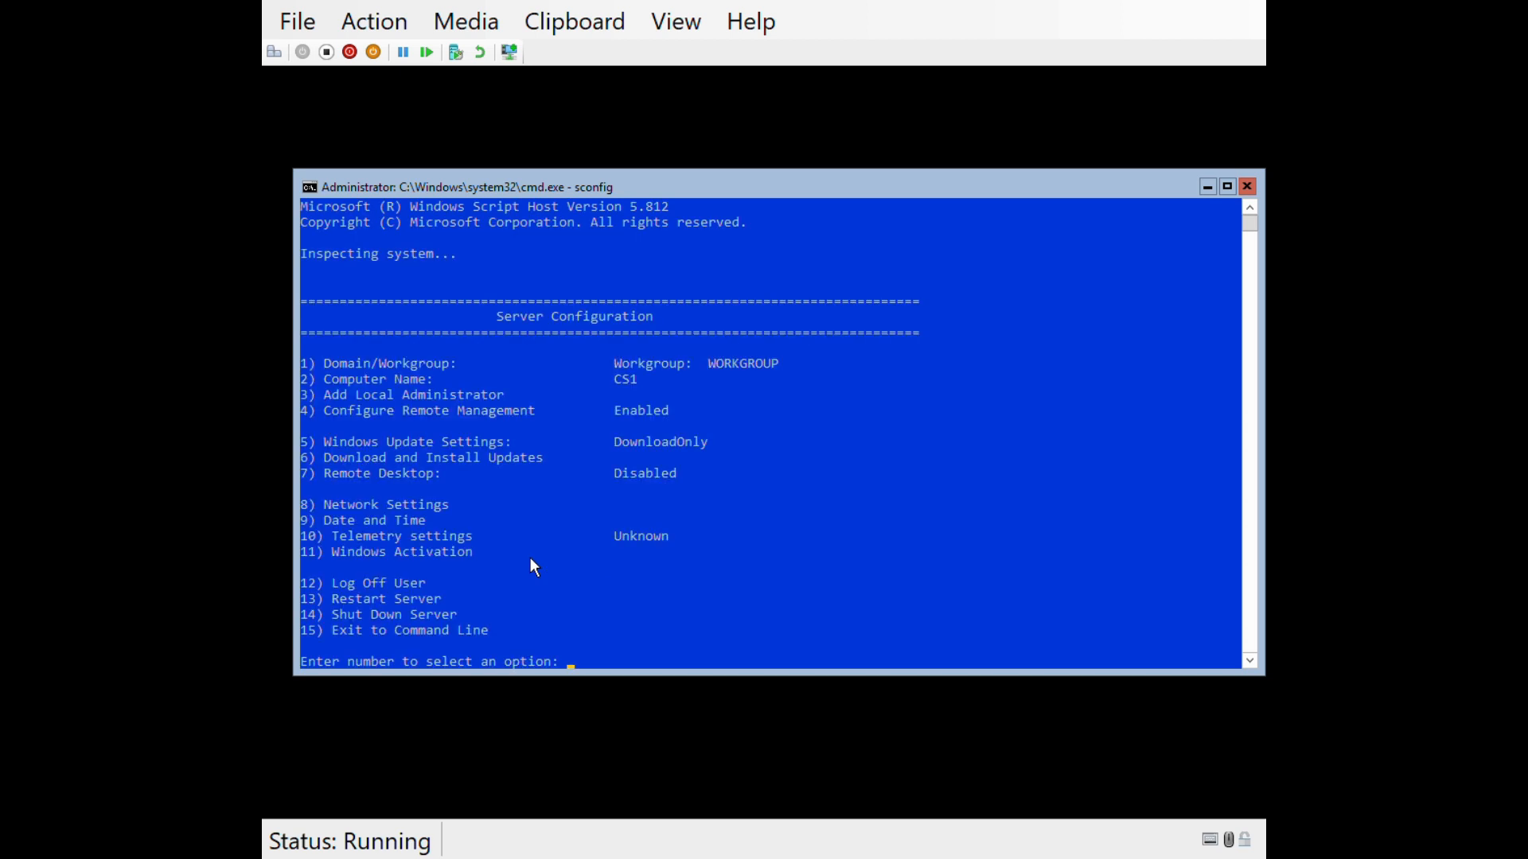
# - Join the domain louistechviews.int using the louistechviews\administrator account
pyautogui.write('1')
pyautogui.press('Return')
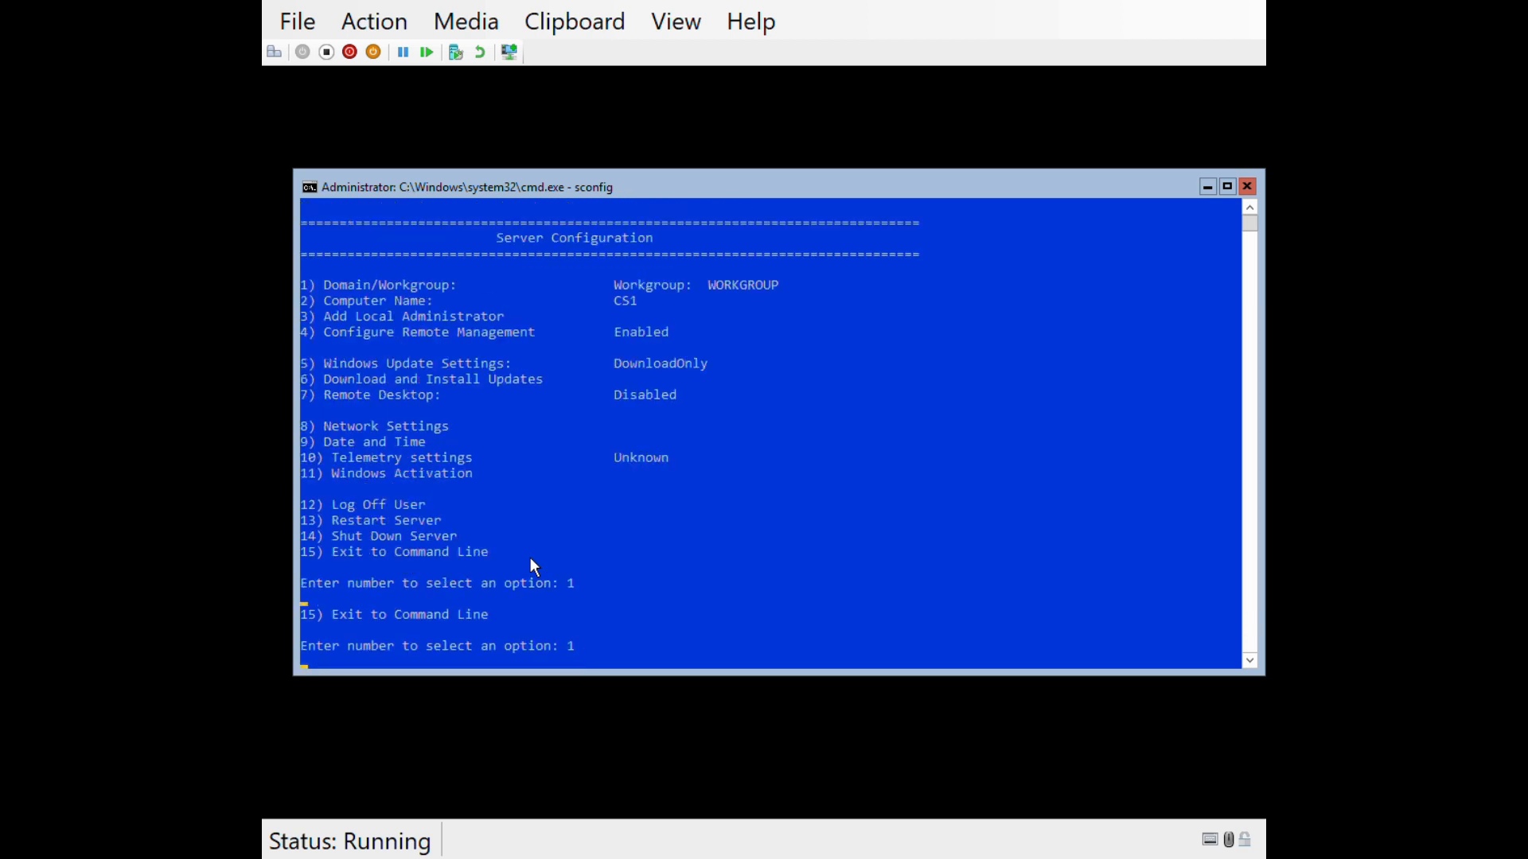
pyautogui.write('d')
pyautogui.press('Return')
pyautogui.write('l')
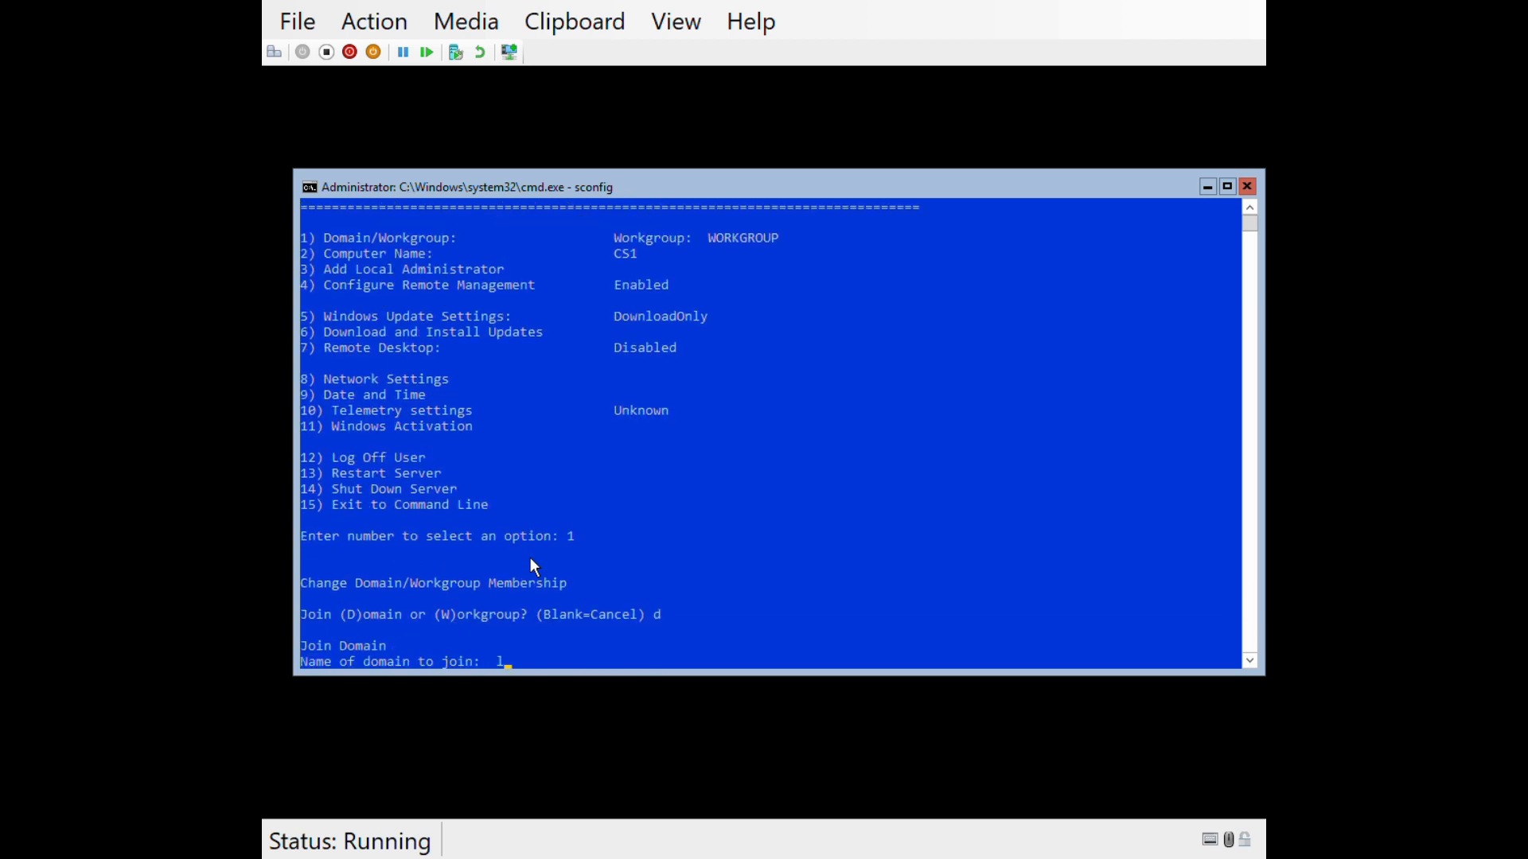
pyautogui.write('ouistechviews.int')
pyautogui.press('Return')
pyautogui.write('louistechvie')
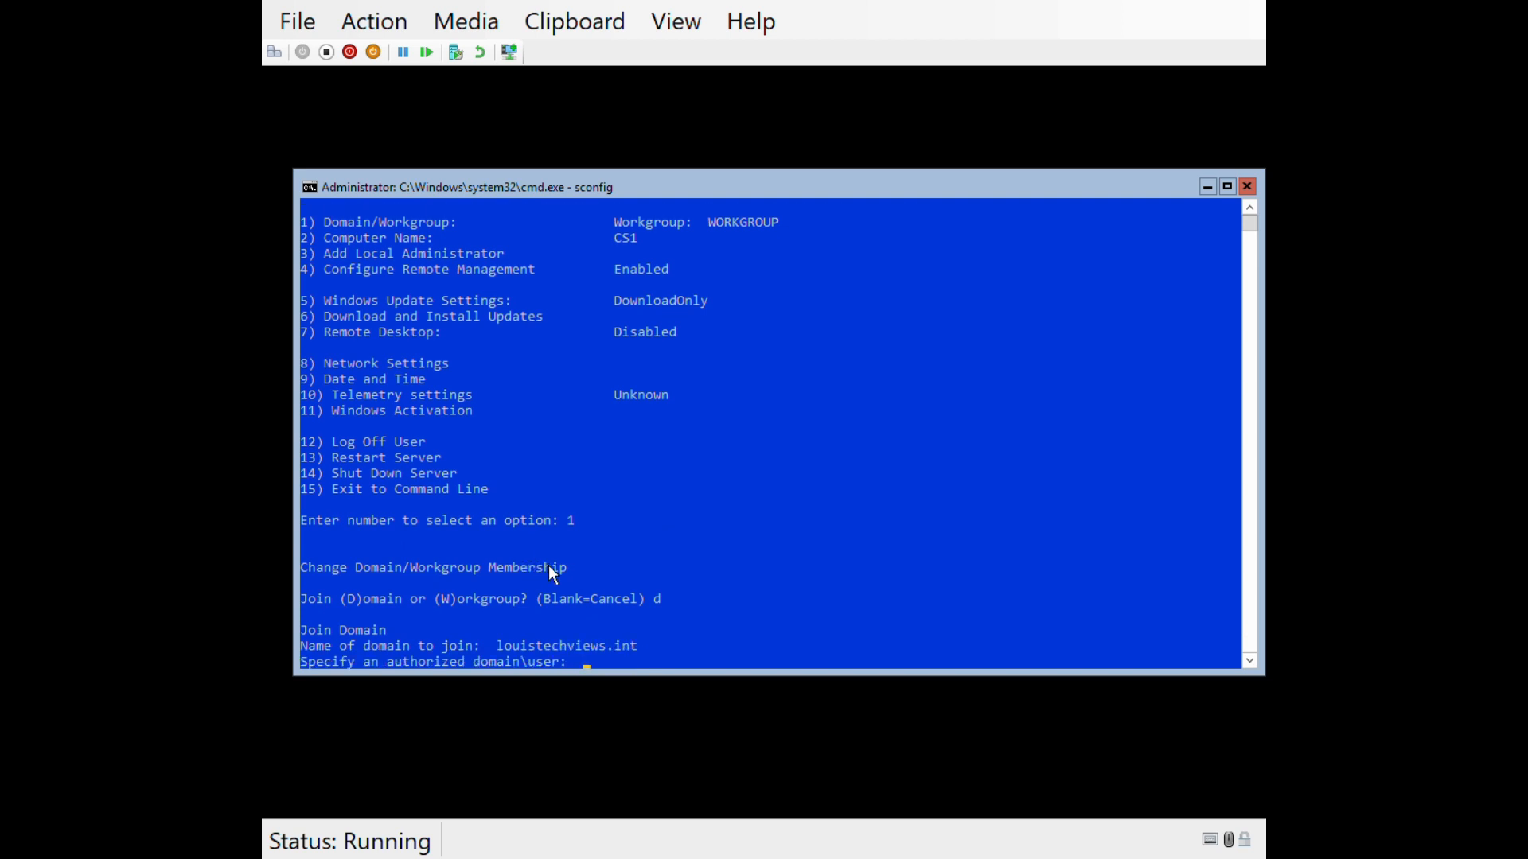
pyautogui.write('ws\\administrator')
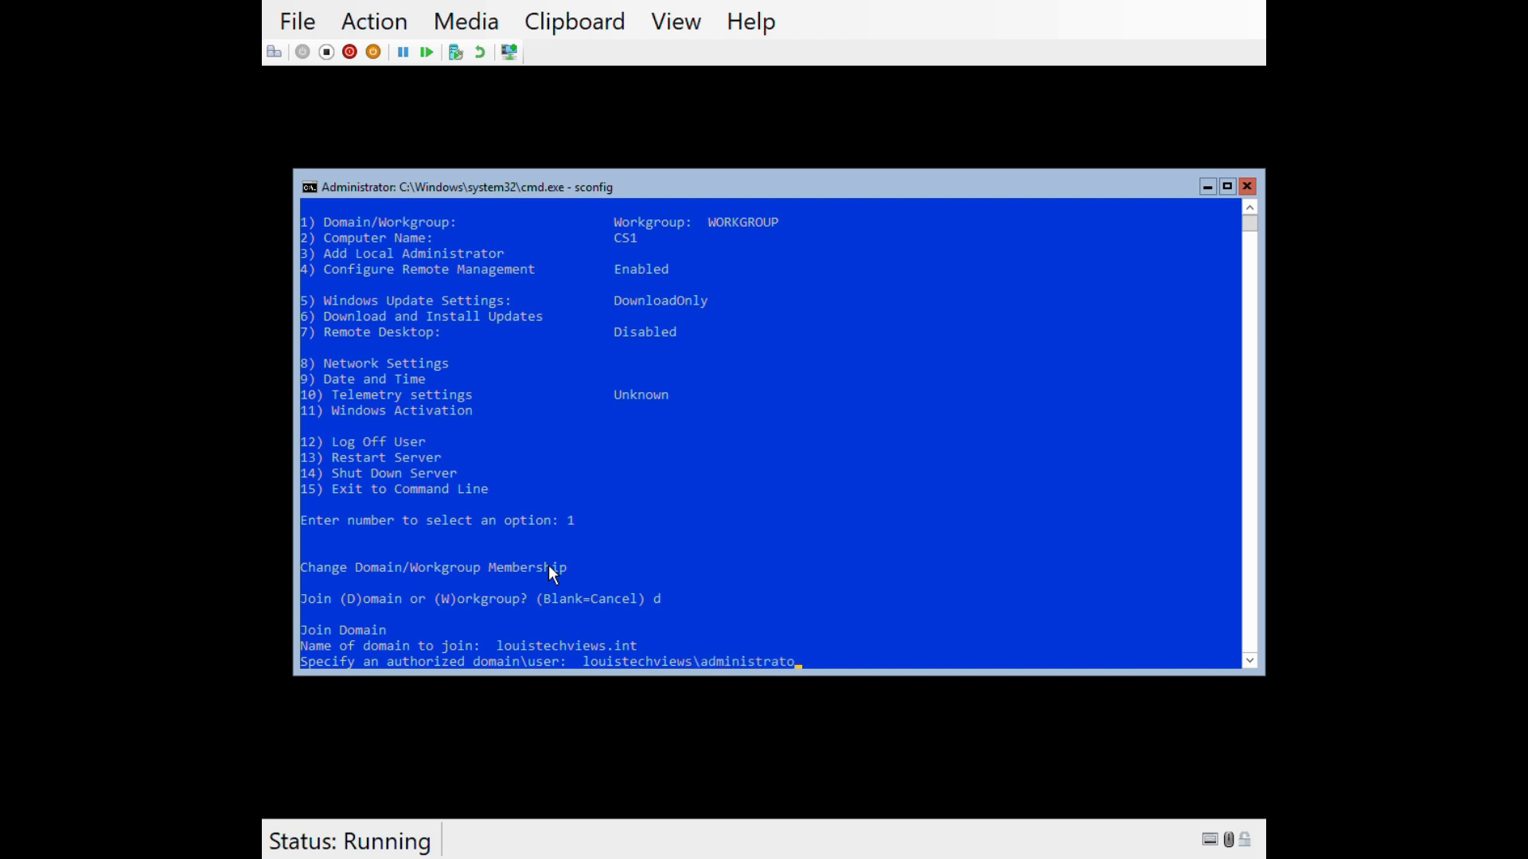
pyautogui.press('Return')
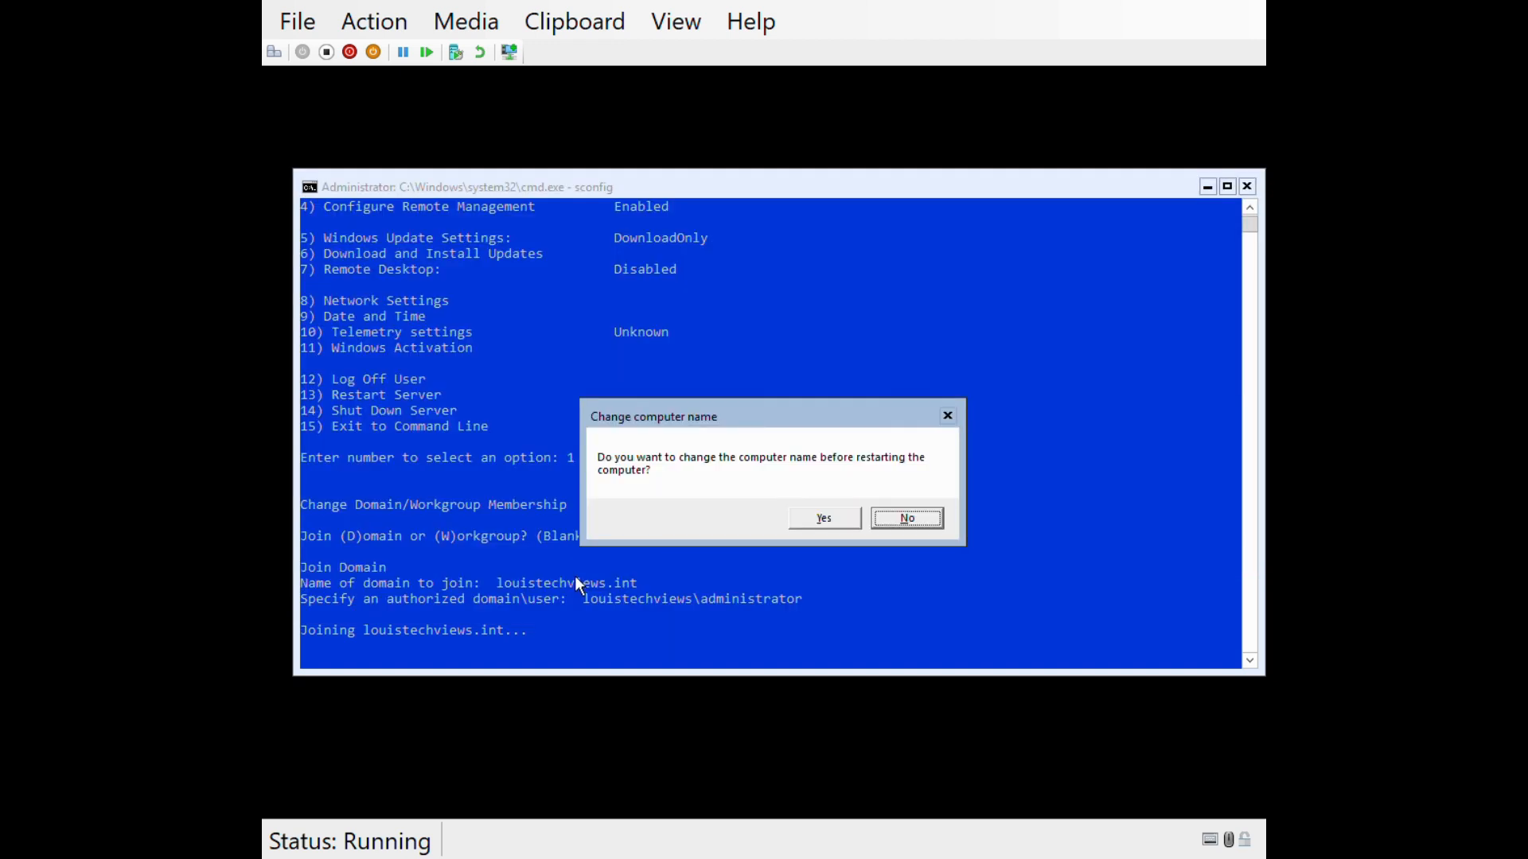
# - Rename the computer to CS1 with domain admin credentials, dismiss the error, and choose restart (13)
pyautogui.press('Left')
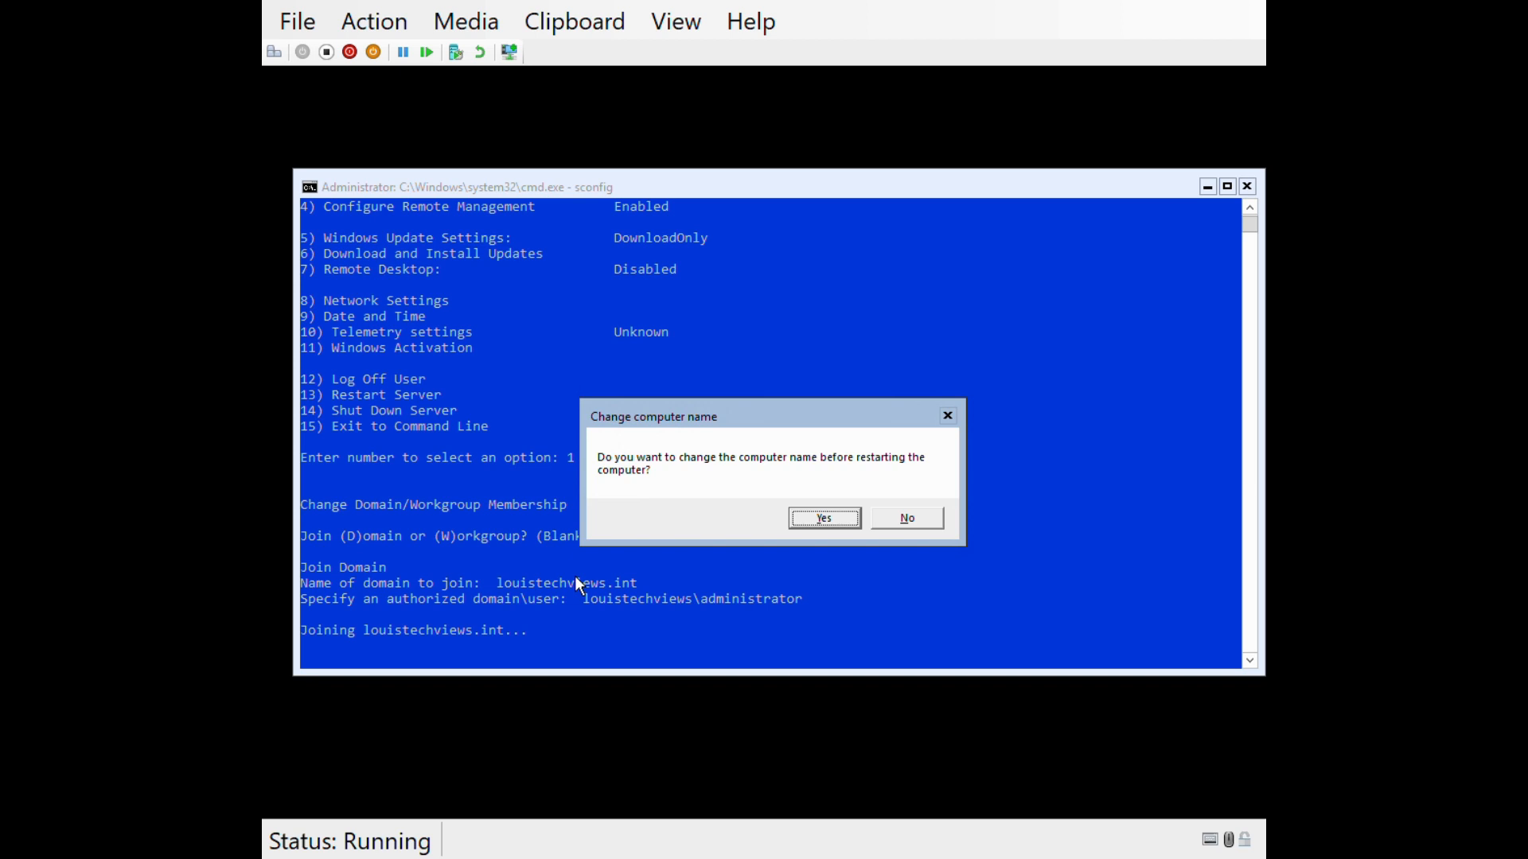
pyautogui.press('Return')
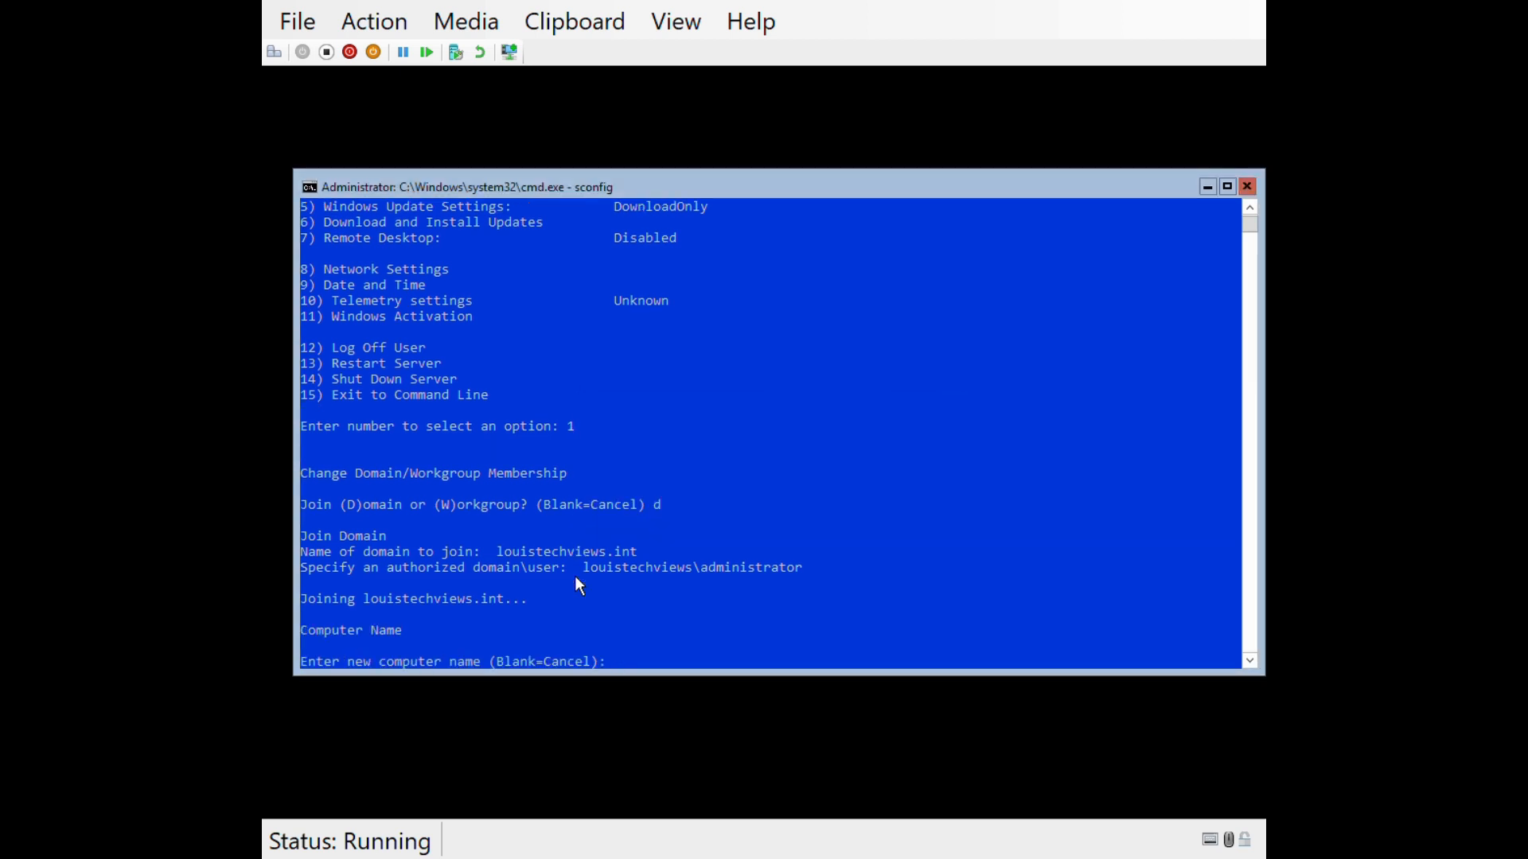
pyautogui.write('CS1')
pyautogui.press('Return')
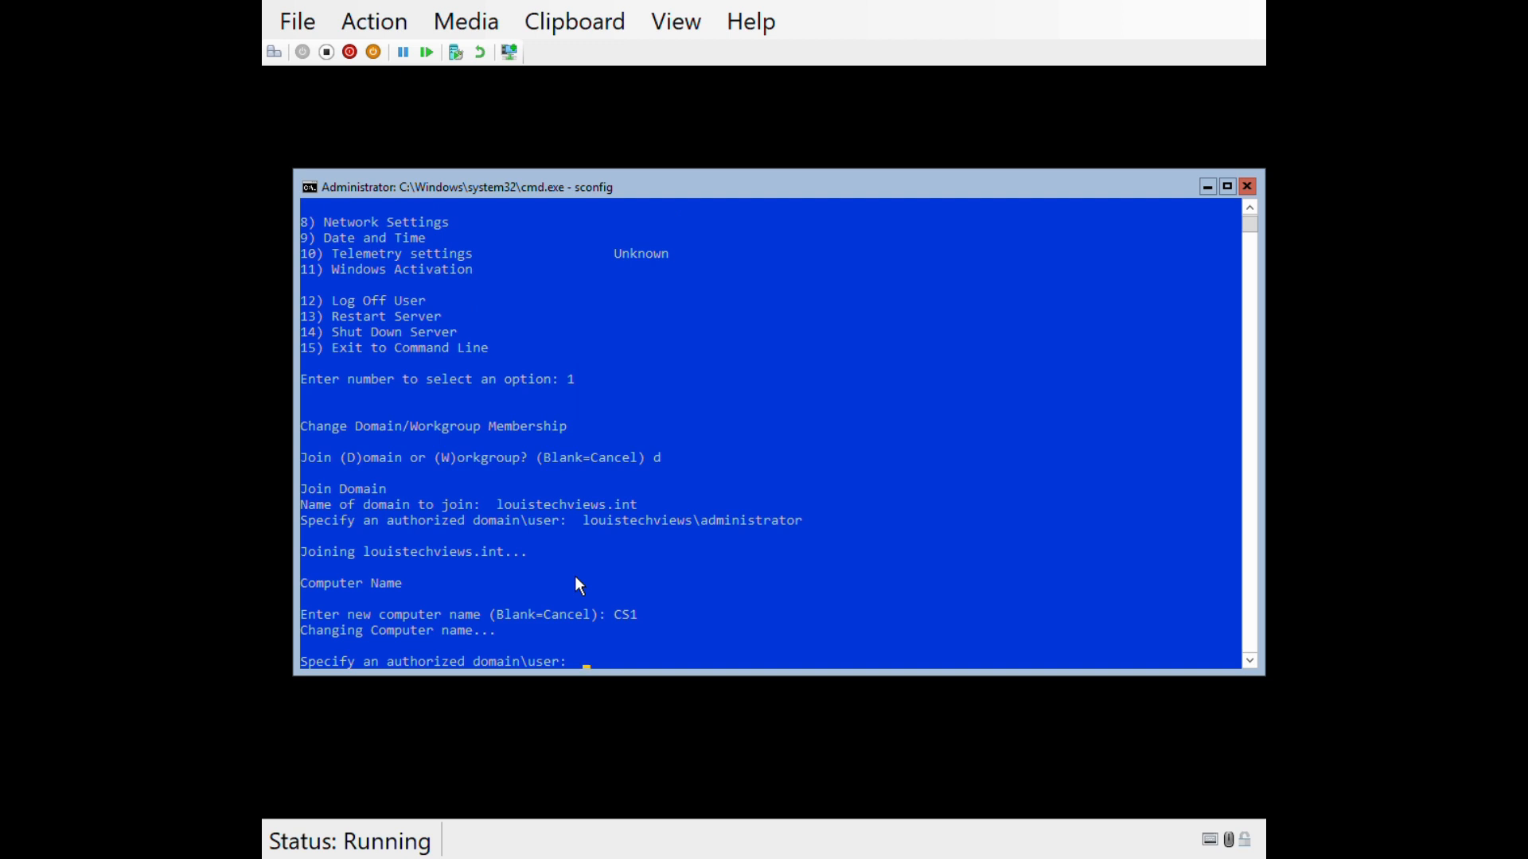
pyautogui.write('louistechviews\\administrator')
pyautogui.press('Return')
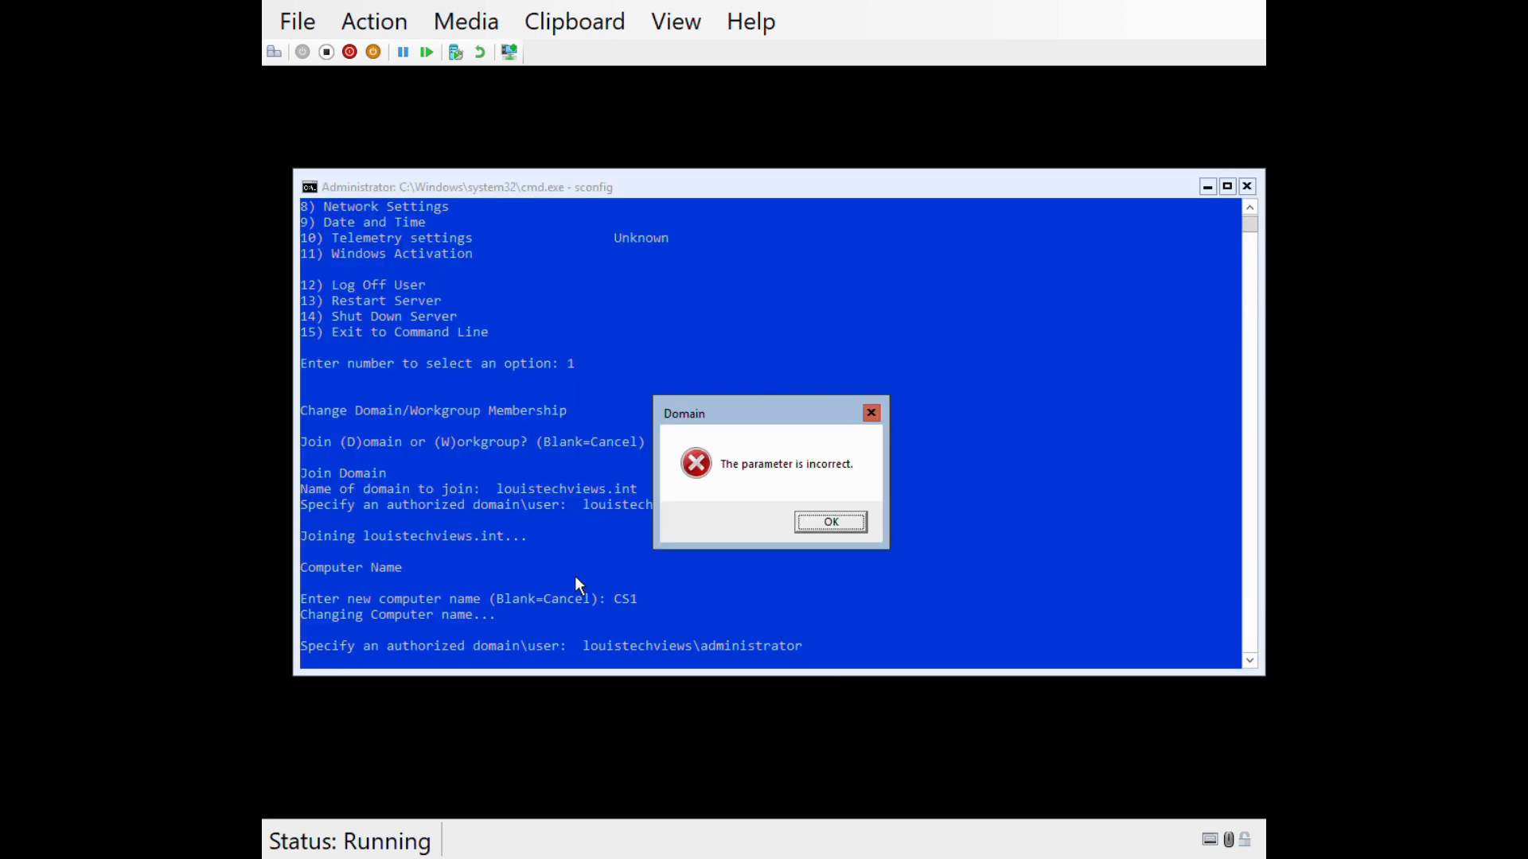
pyautogui.press('Return')
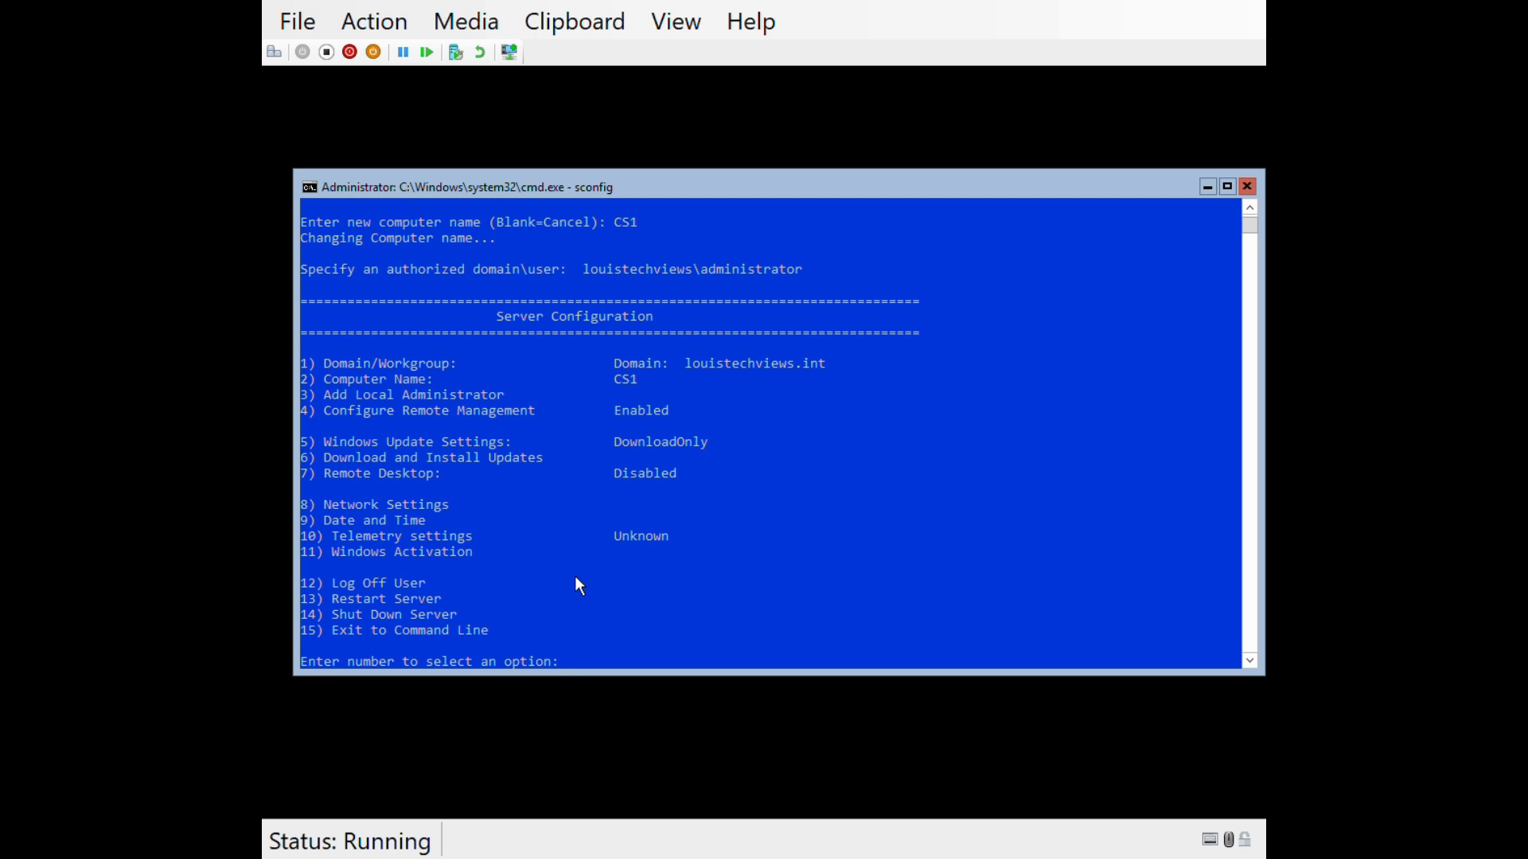
pyautogui.write('13')
pyautogui.press('Return')
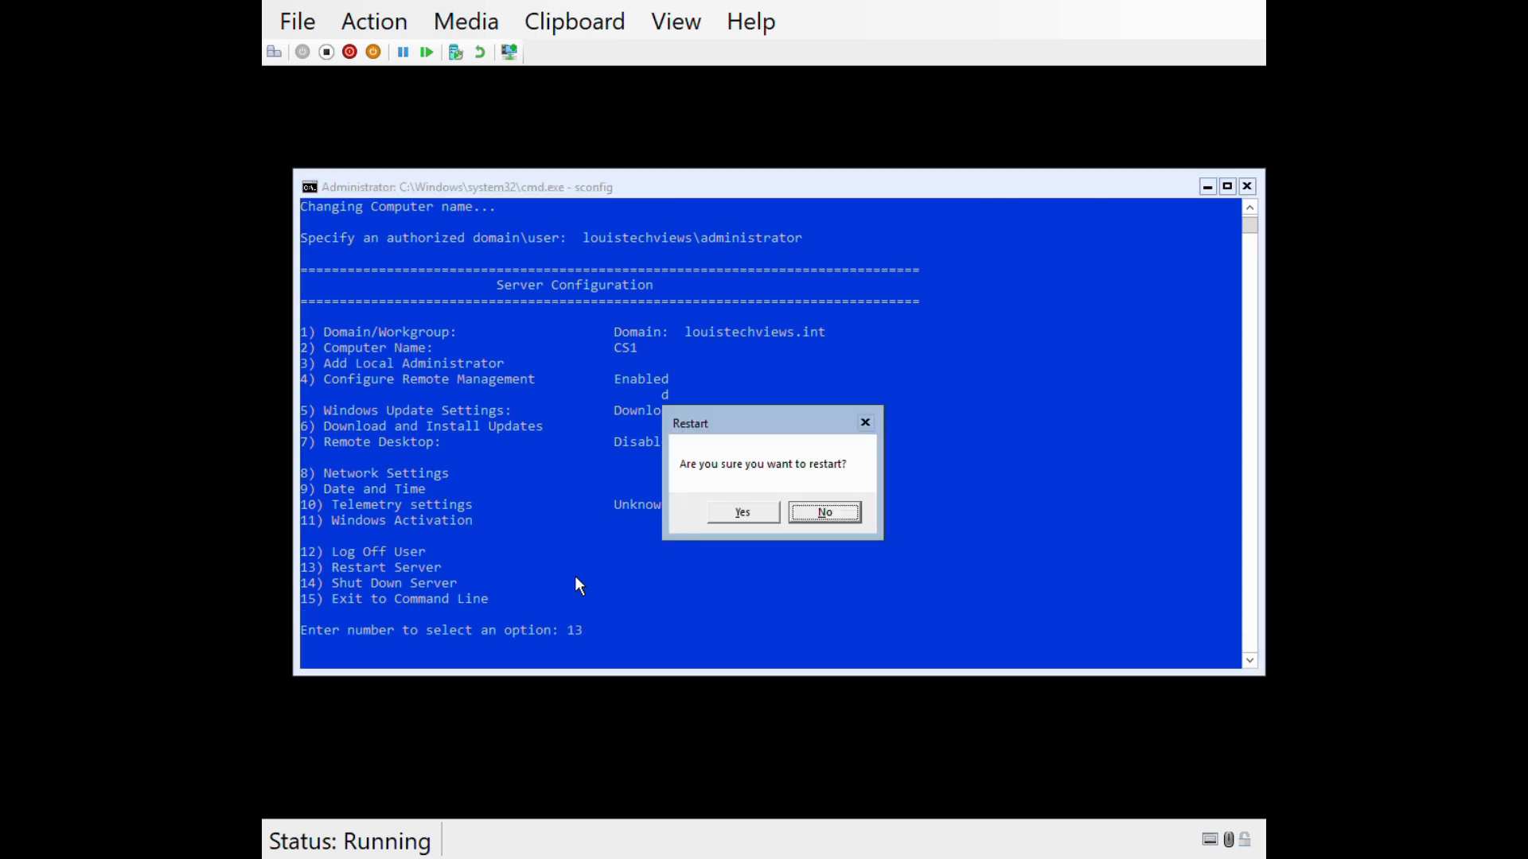
# - Confirm the restart, then sign in as Other user LOUISTECHVIEWS\administrator
pyautogui.press('Left')
pyautogui.press('Return')
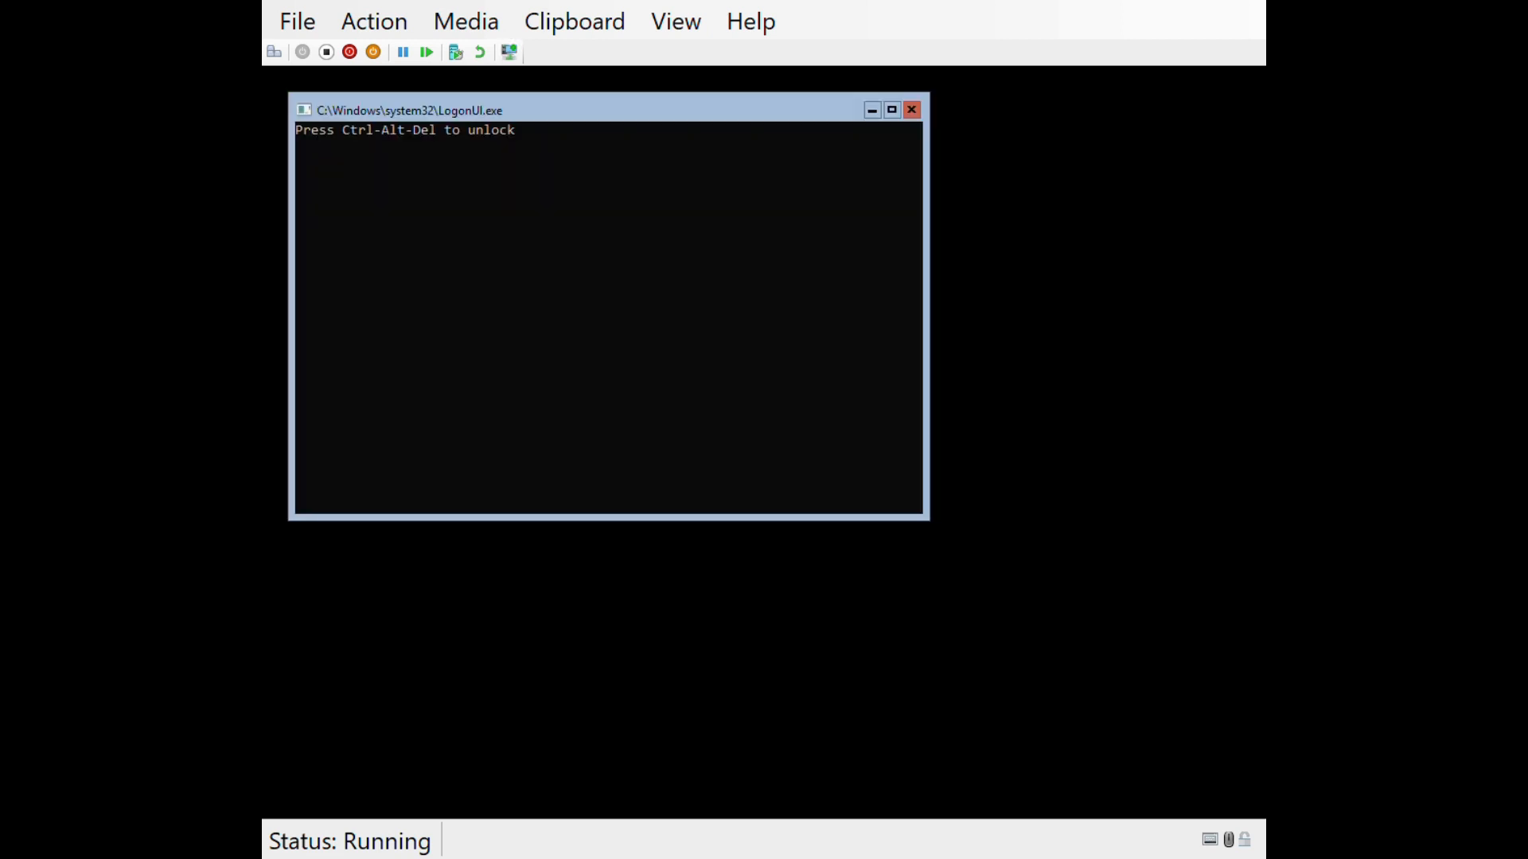
pyautogui.click(274, 53)
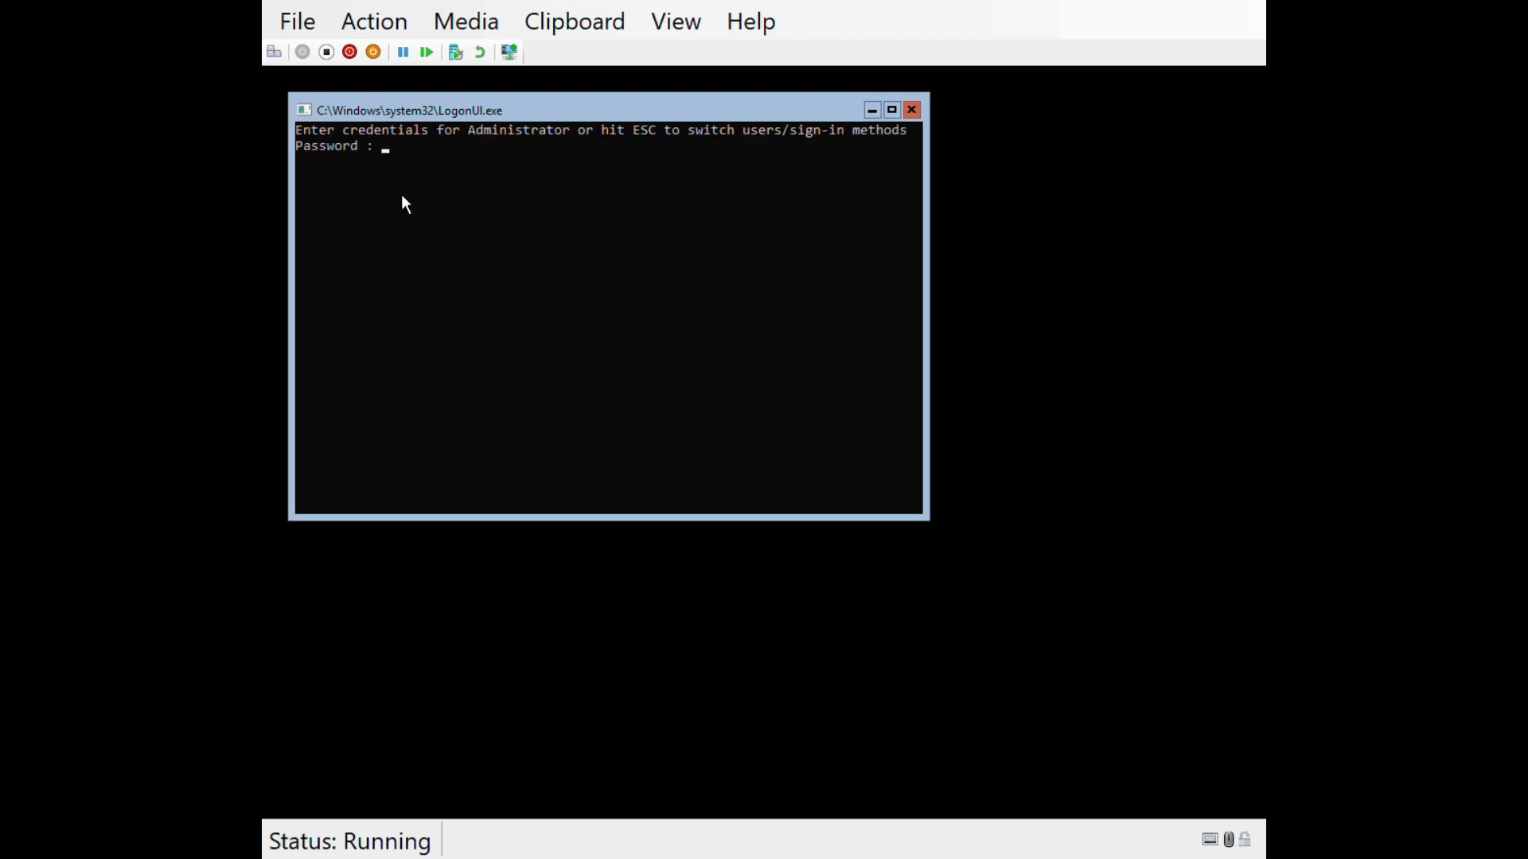
pyautogui.press('Escape')
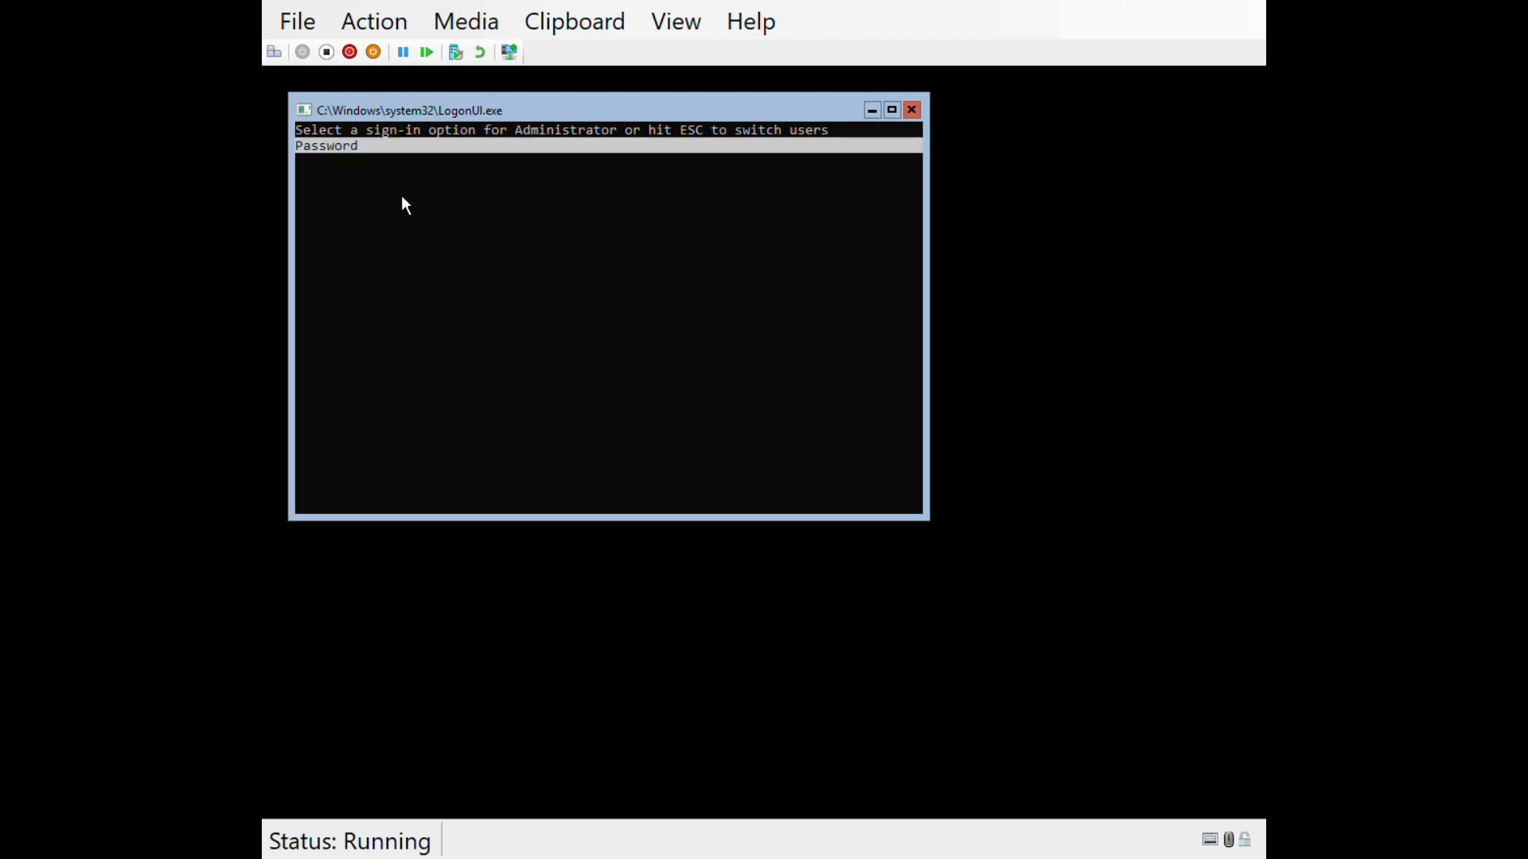
pyautogui.press('Escape')
pyautogui.press('Down')
pyautogui.press('Return')
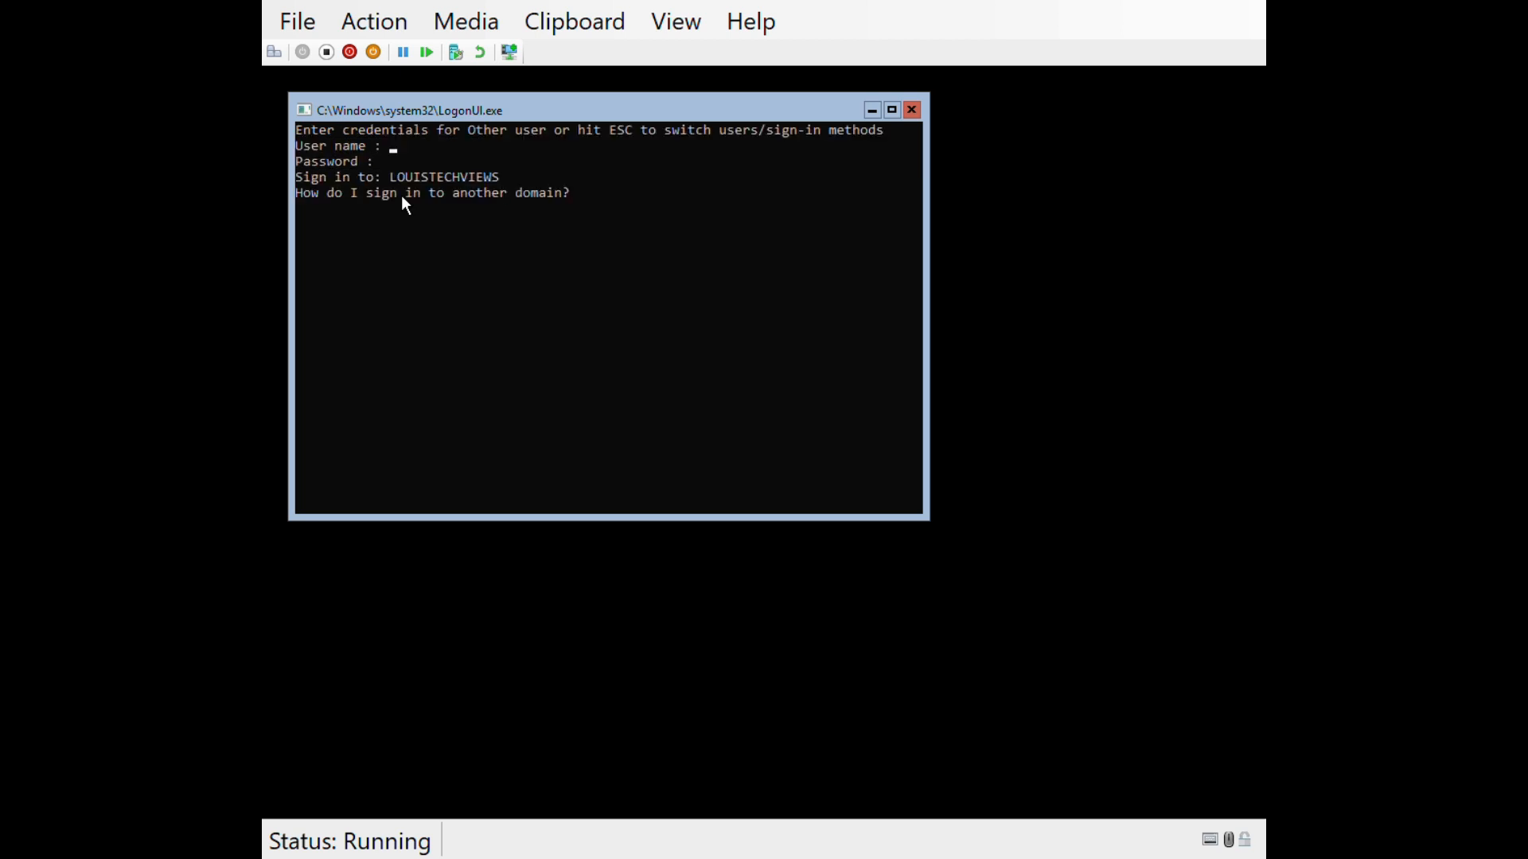
pyautogui.write('administrato')
pyautogui.press('BackSpace')
pyautogui.press('BackSpace')
pyautogui.press('BackSpace')
pyautogui.press('BackSpace')
pyautogui.press('BackSpace')
pyautogui.press('BackSpace')
pyautogui.press('BackSpace')
pyautogui.press('BackSpace')
pyautogui.press('BackSpace')
pyautogui.press('BackSpace')
pyautogui.press('BackSpace')
pyautogui.press('BackSpace')
pyautogui.write('LOUISTECHVIEWS\\administrator')
pyautogui.press('Return')
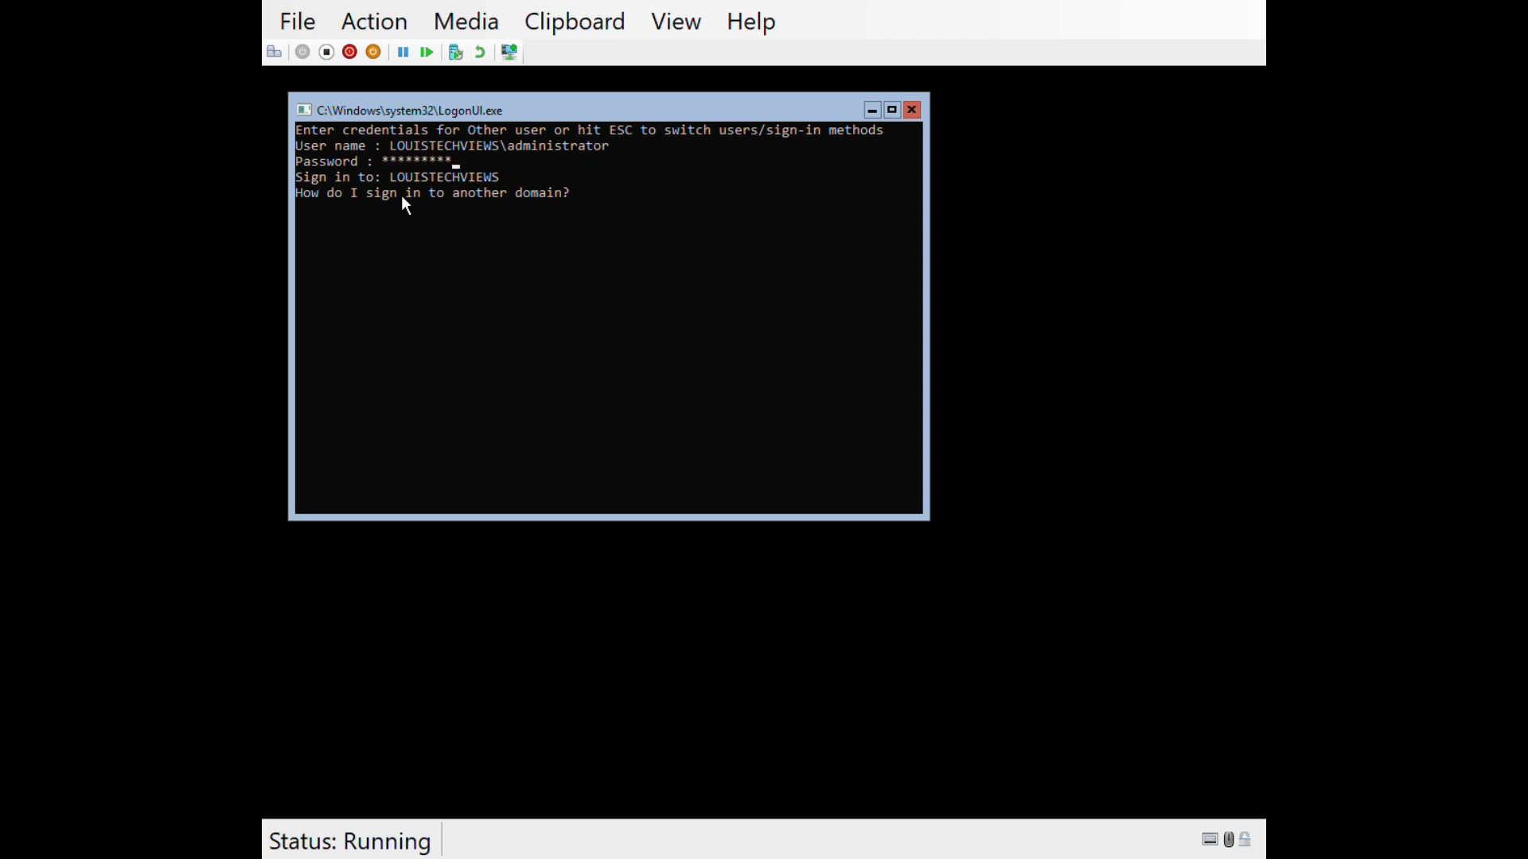
pyautogui.press('Return')
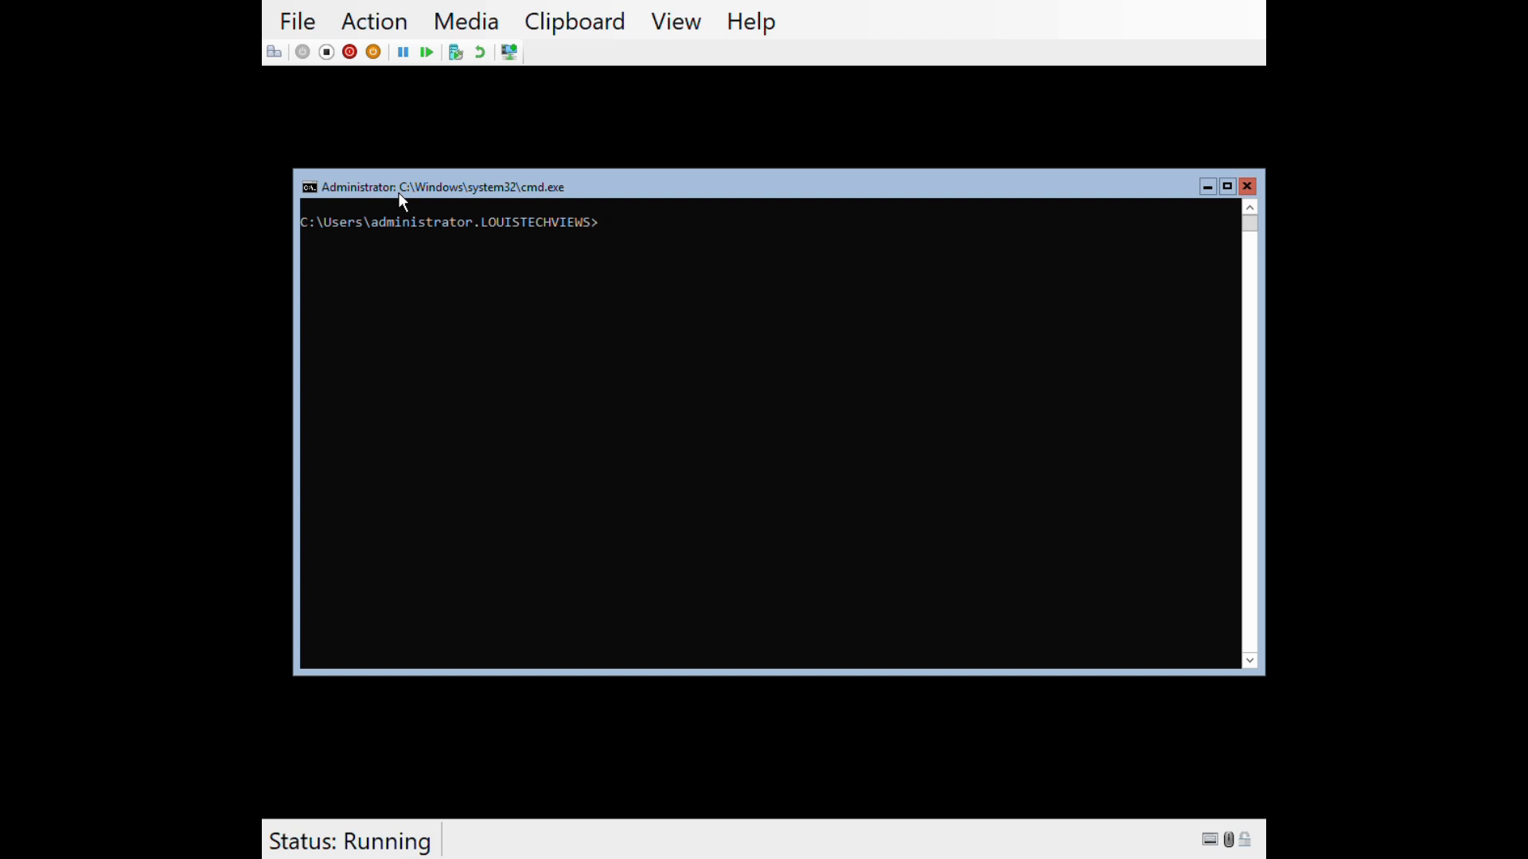
# - Log off the domain administrator session with sconfig option 12
pyautogui.write('sconfig')
pyautogui.press('Return')
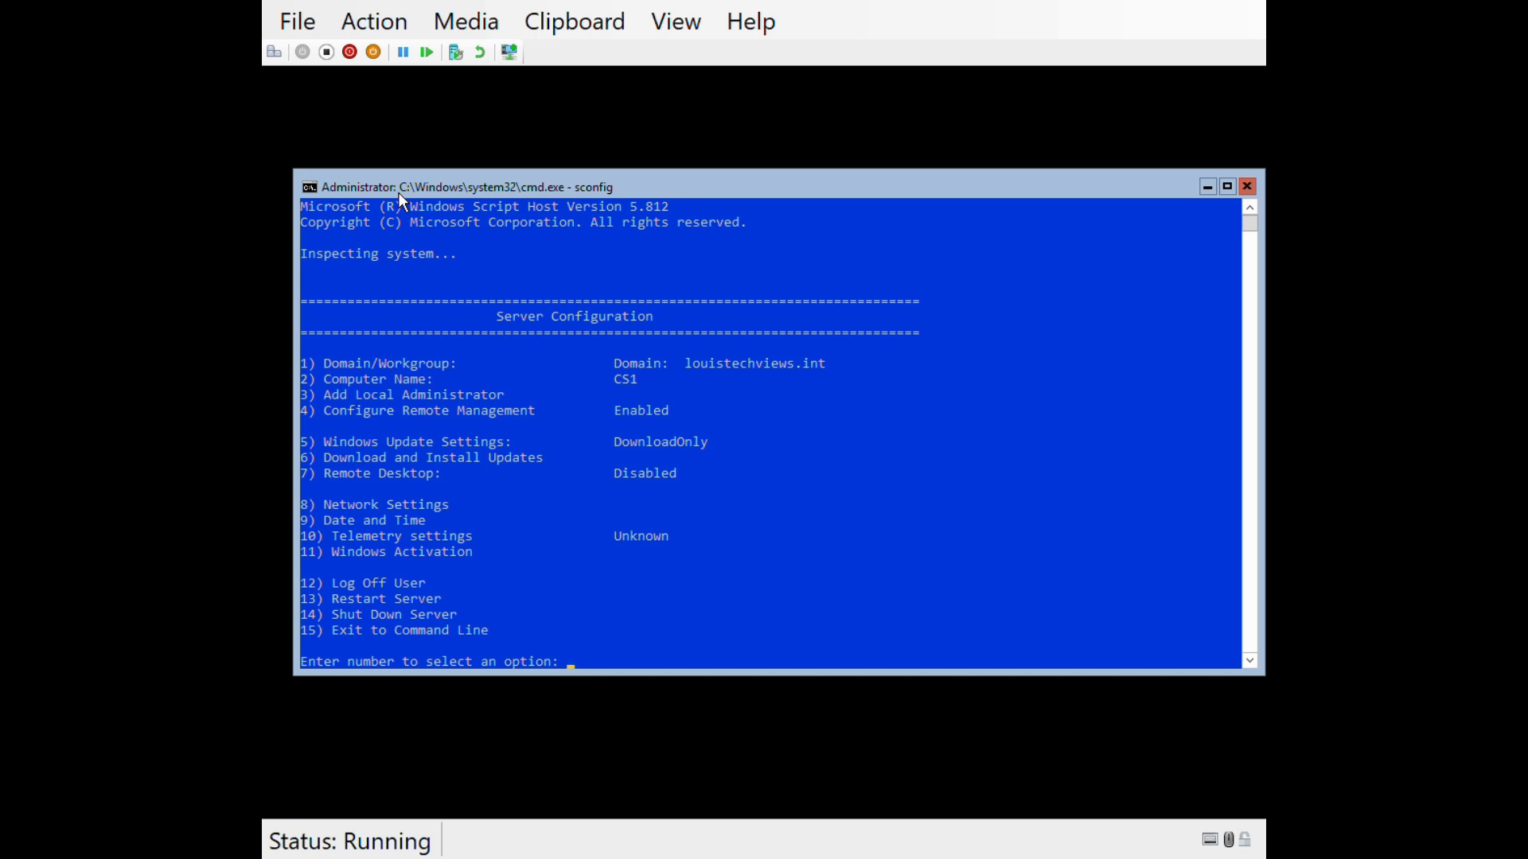
pyautogui.write('12')
pyautogui.press('Return')
pyautogui.press('Left')
pyautogui.press('Return')
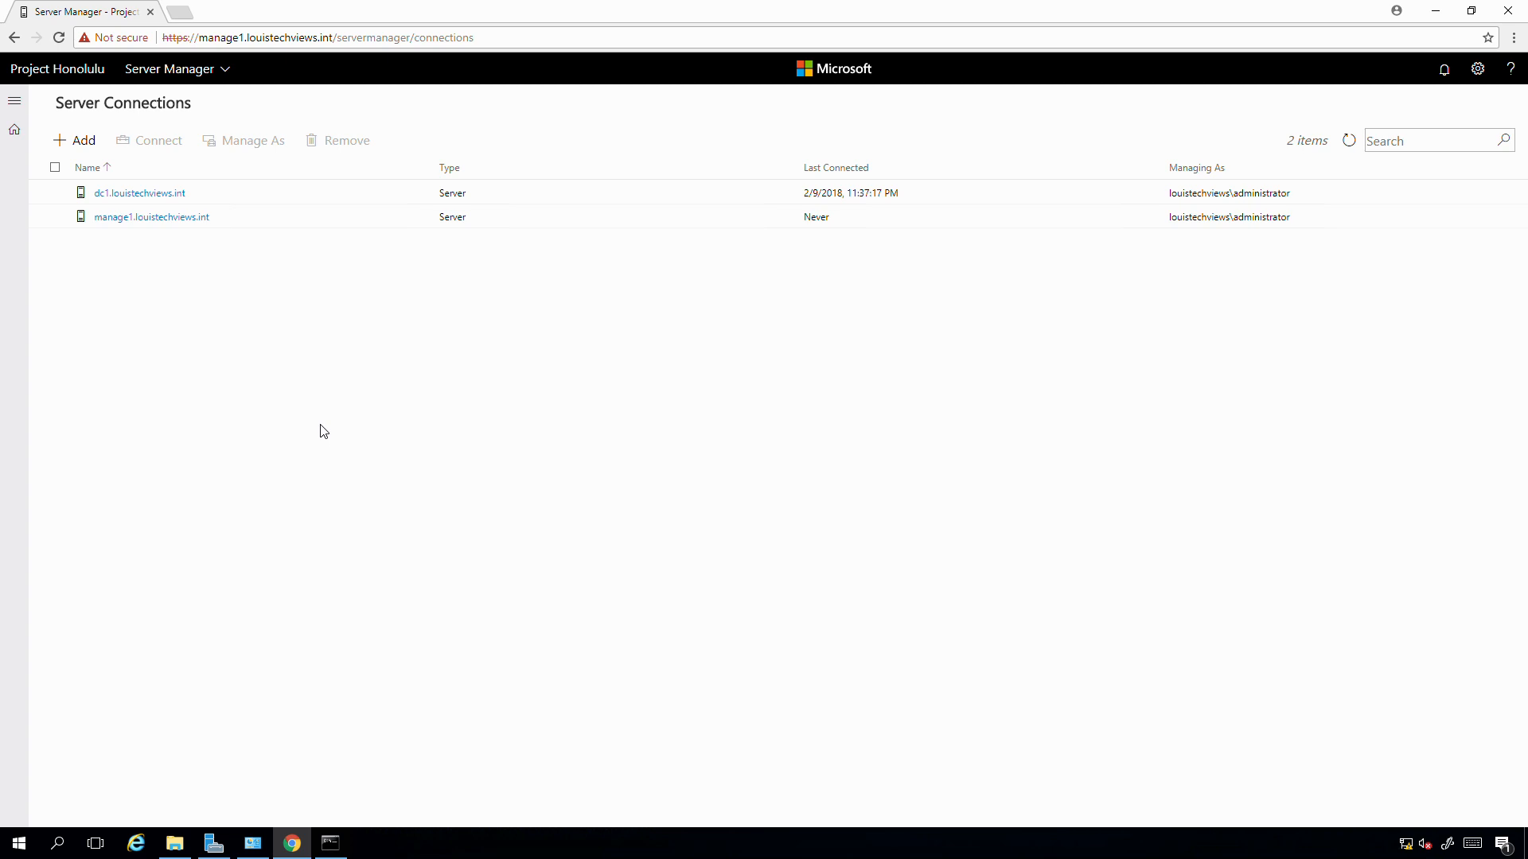
# - Add cs1.louistechviews.int as a new server connection and submit it
pyautogui.click(94, 143)
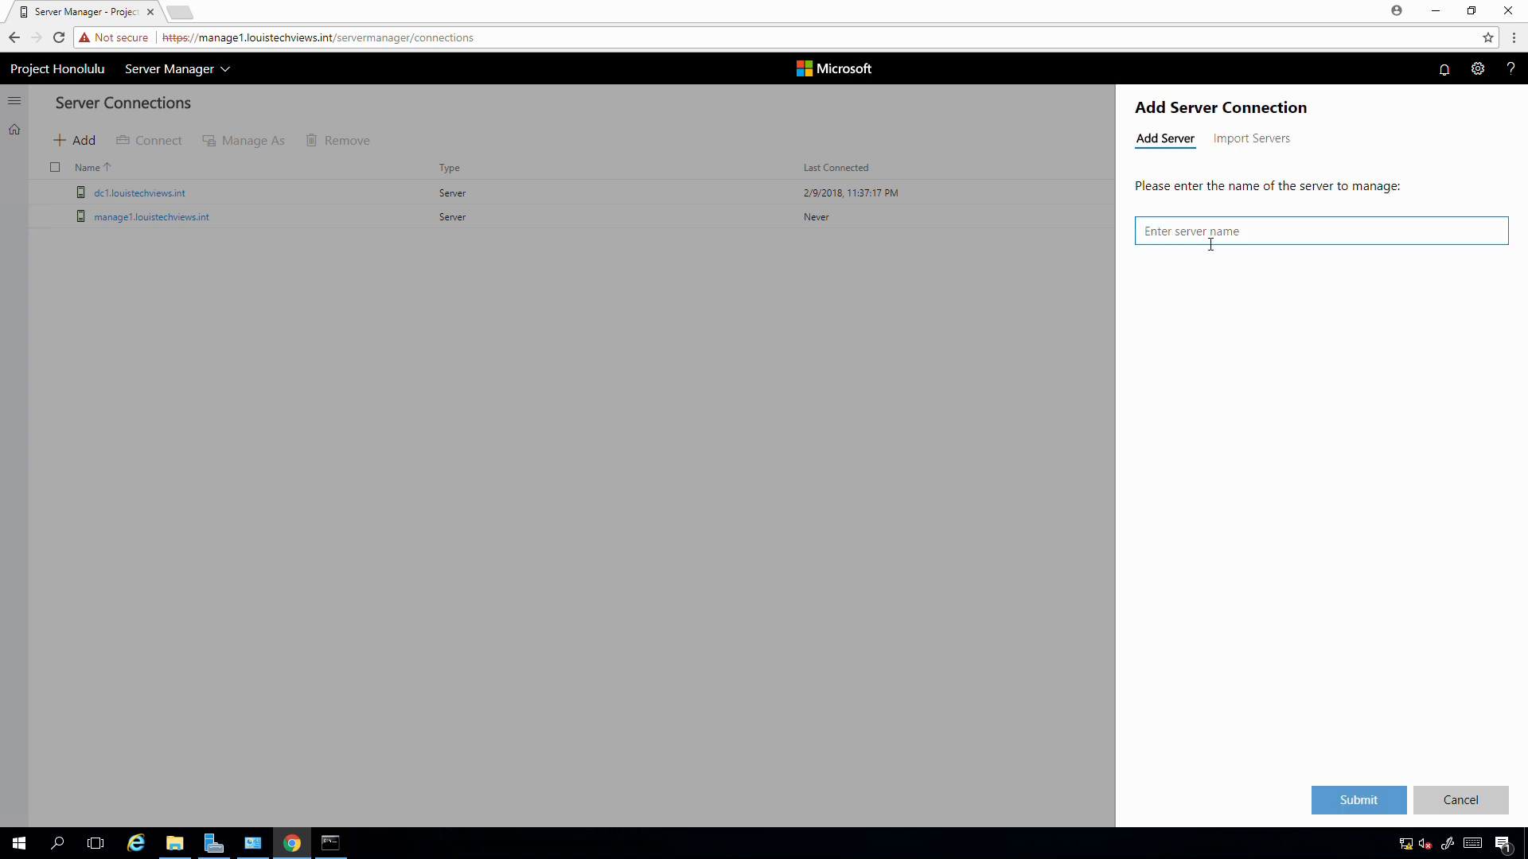
pyautogui.write('cs1.louistechviews.int')
pyautogui.press('Tab')
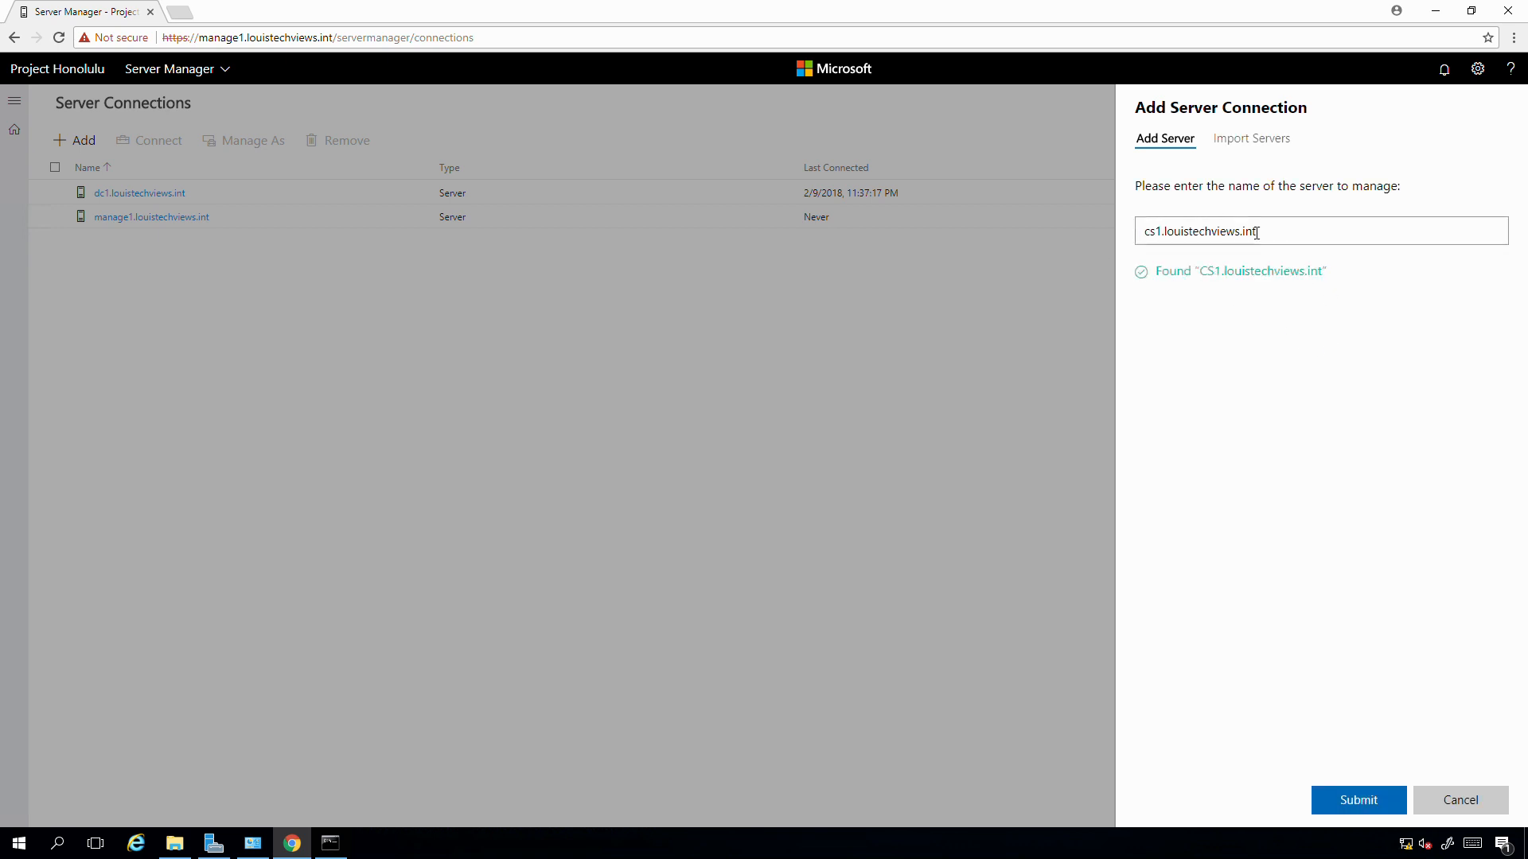
pyautogui.click(1344, 802)
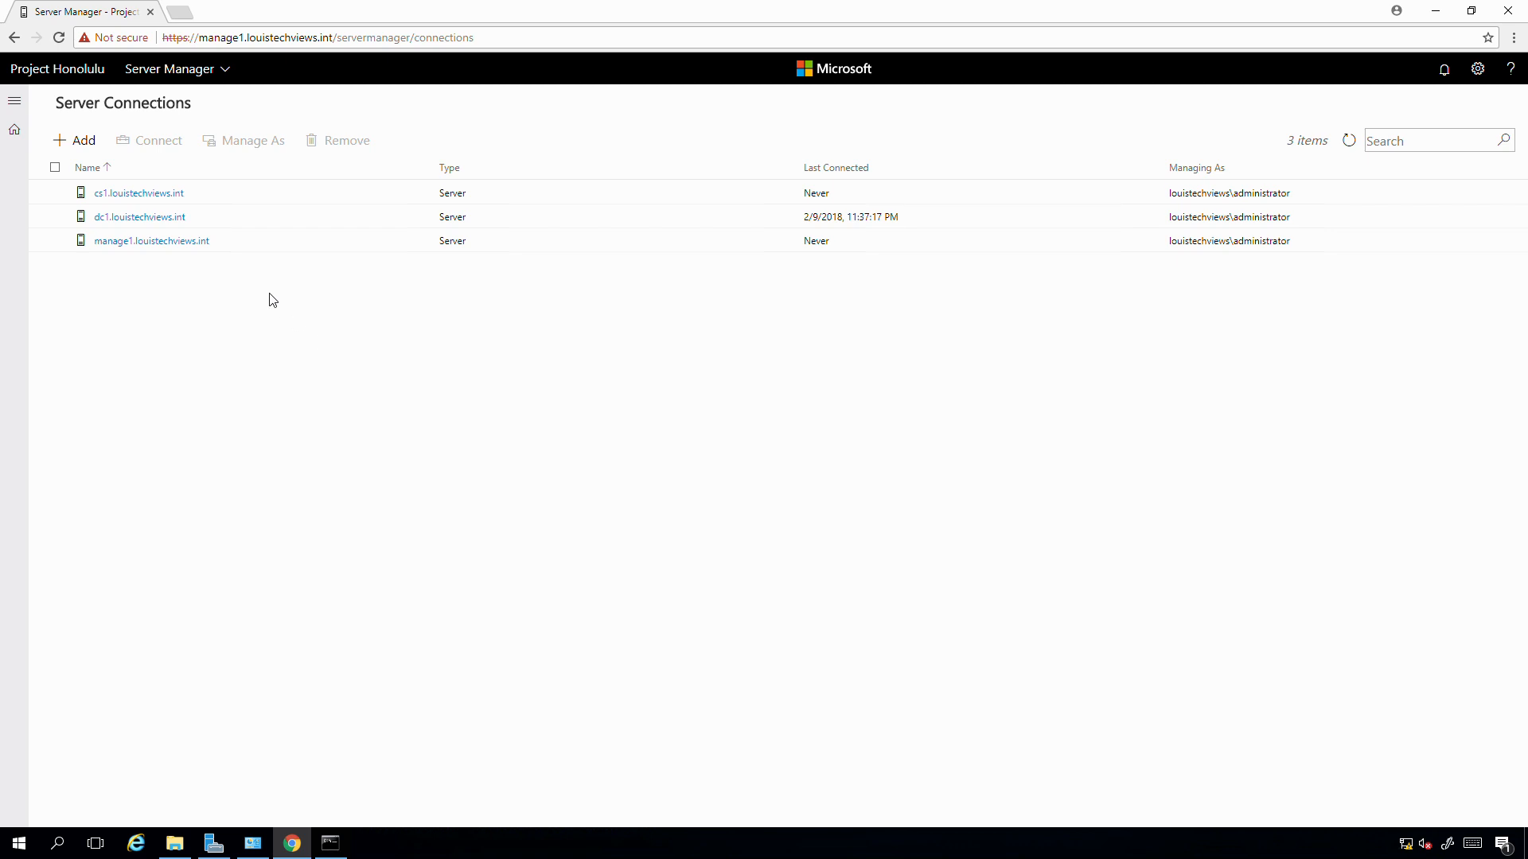
# - Connect to cs1.louistechviews.int and discard the Edit Computer ID dialog without changes
pyautogui.click(140, 193)
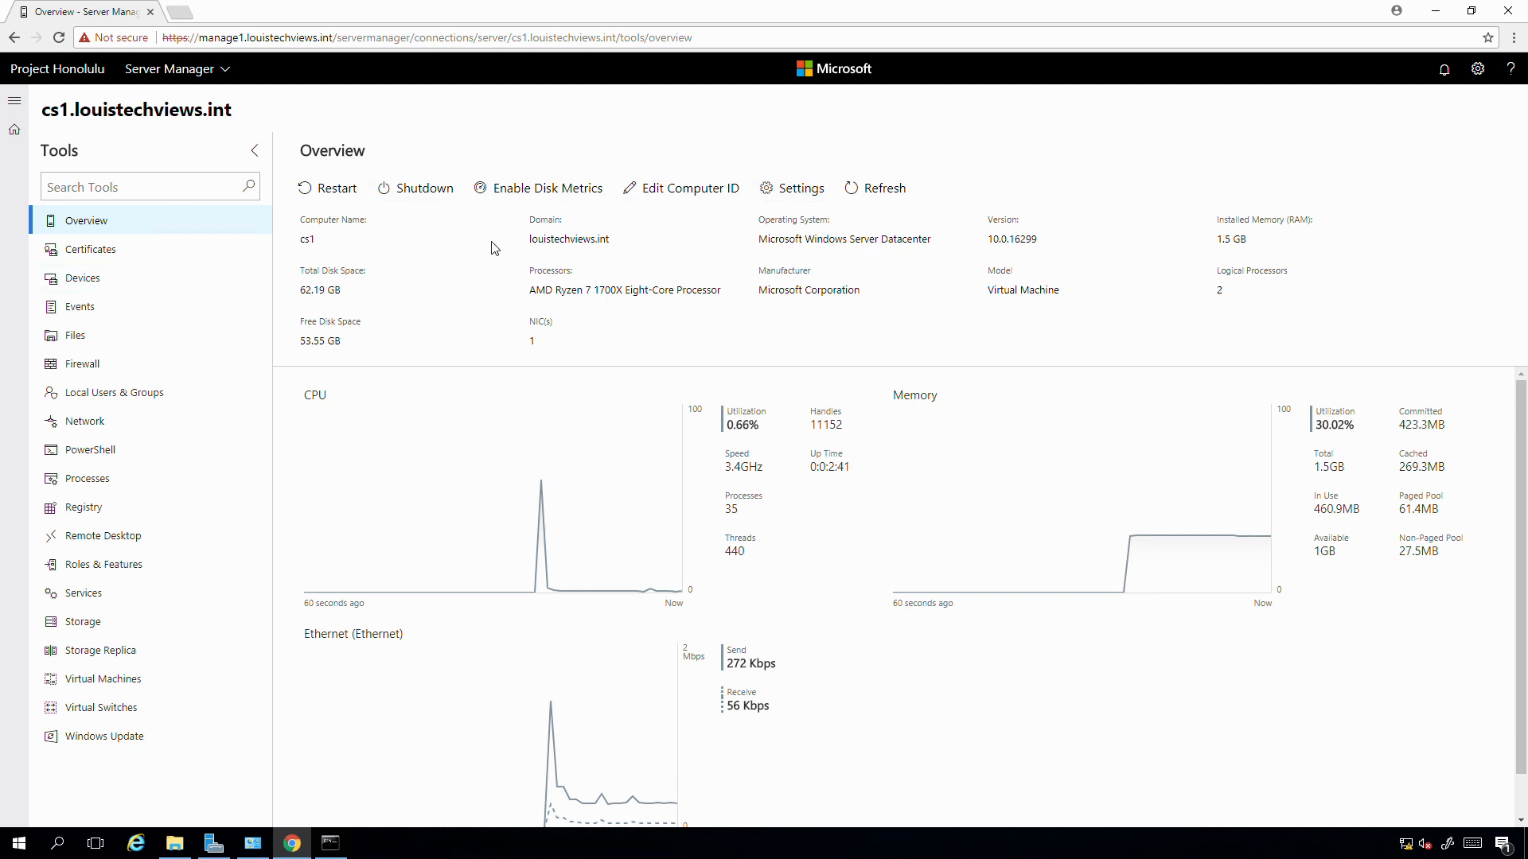
pyautogui.click(699, 193)
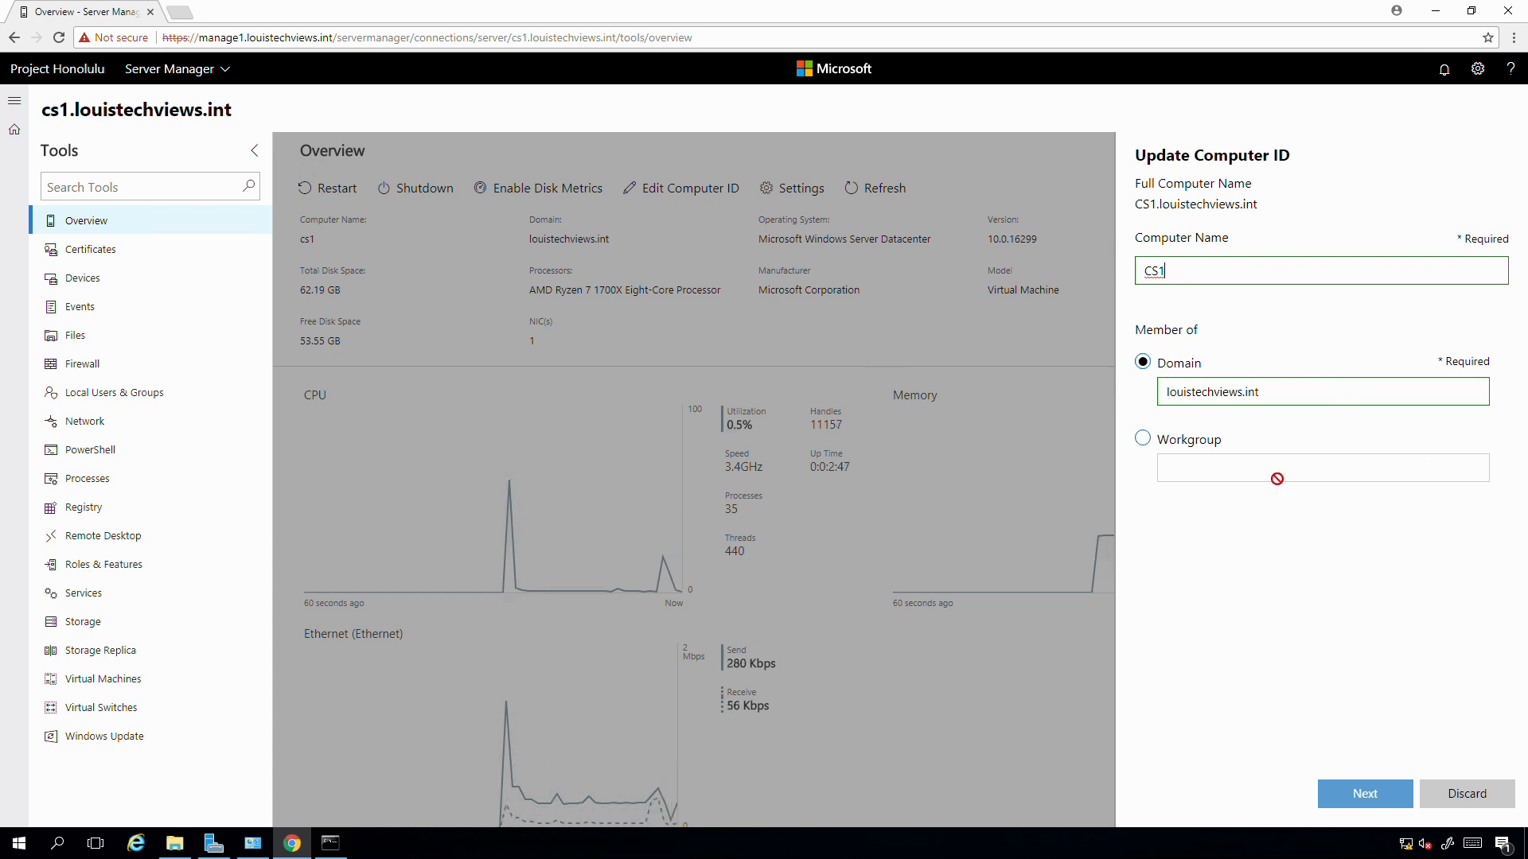
pyautogui.click(1467, 794)
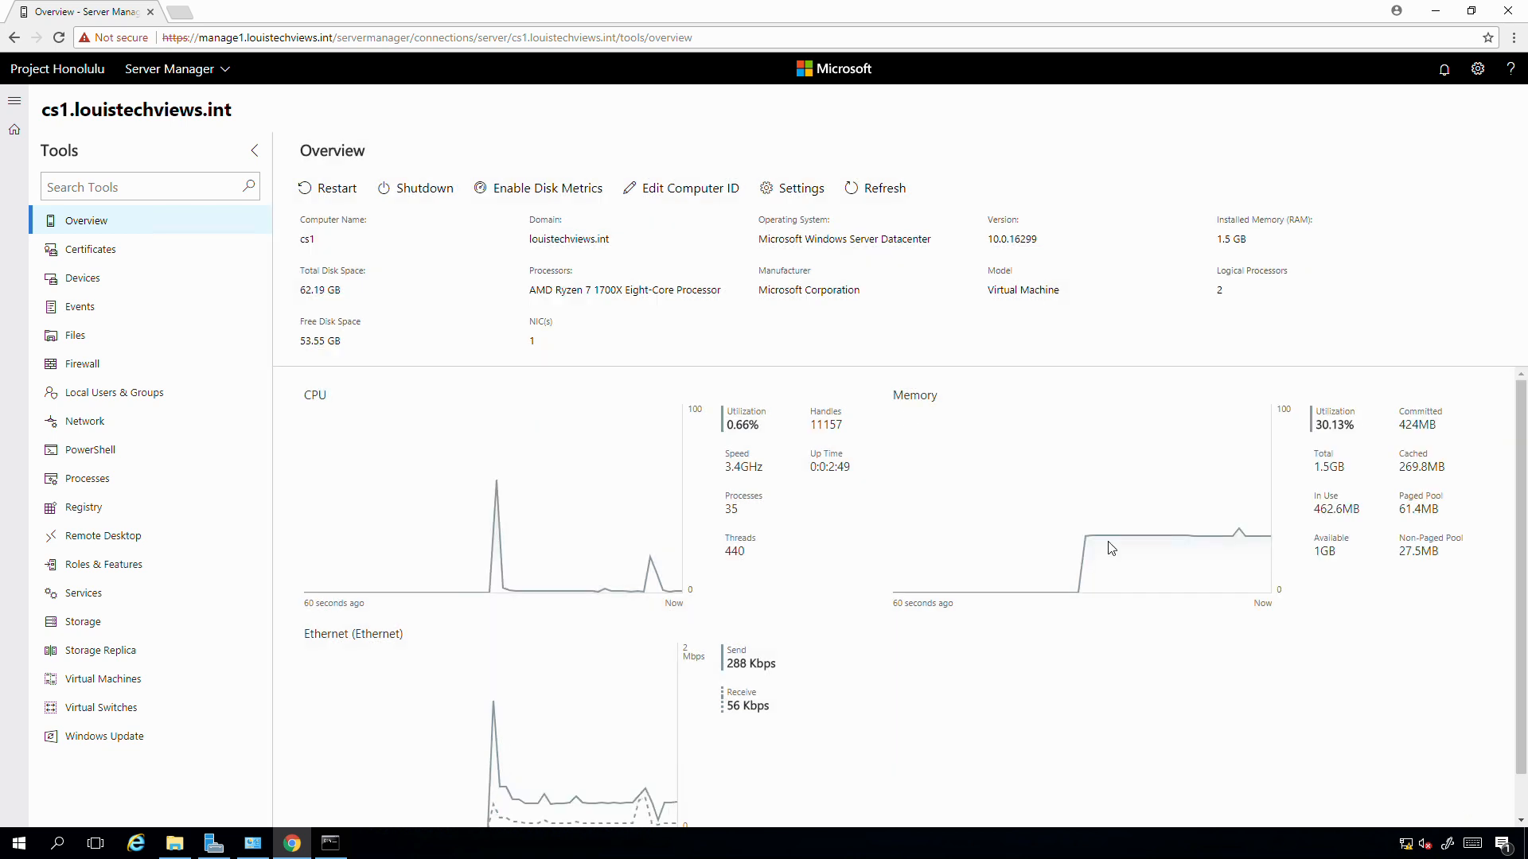
pyautogui.click(780, 191)
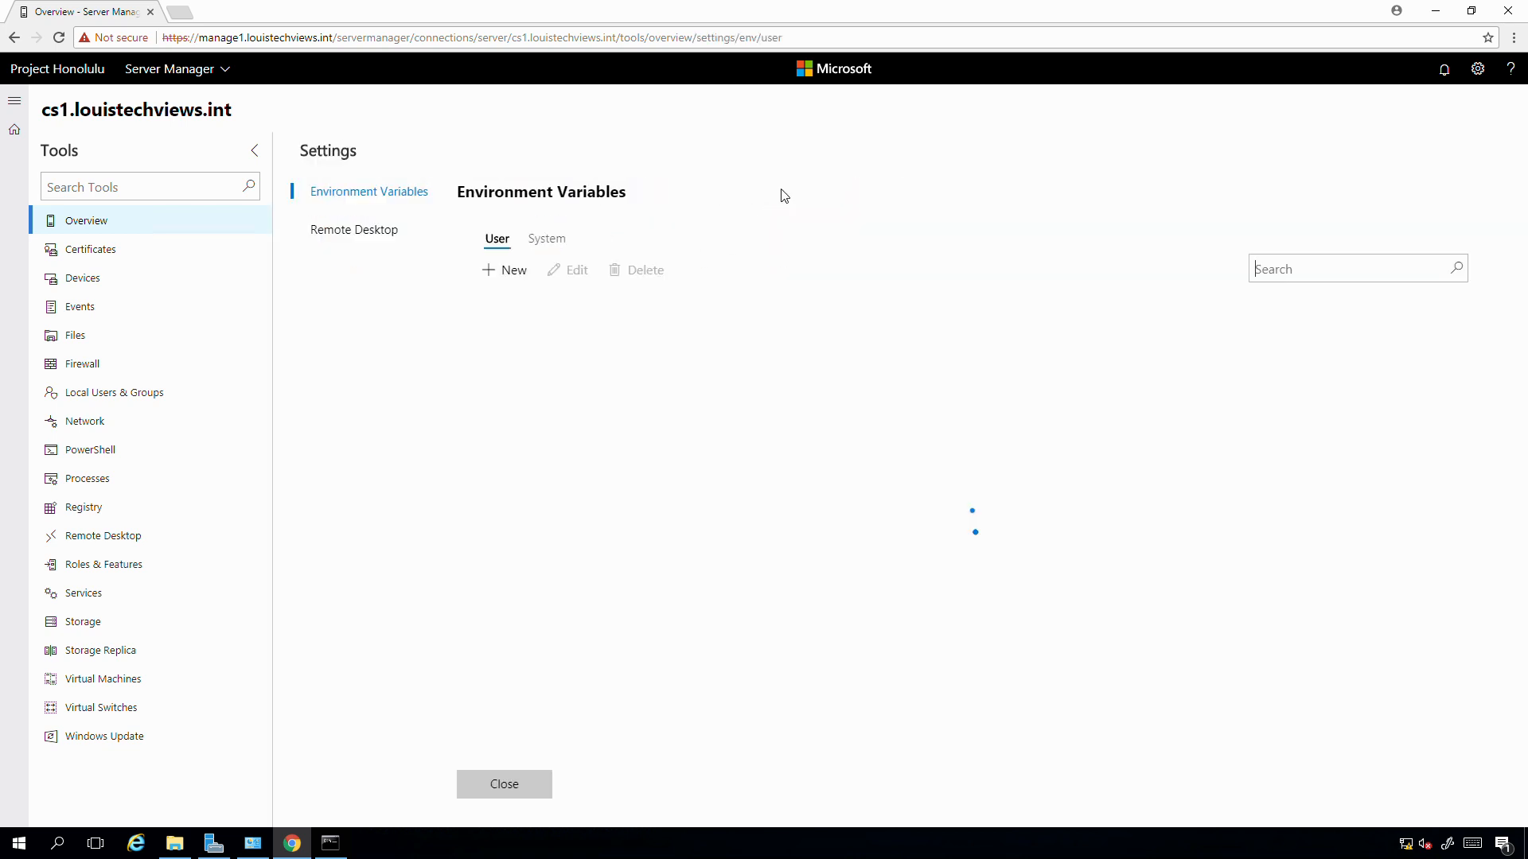
pyautogui.click(381, 230)
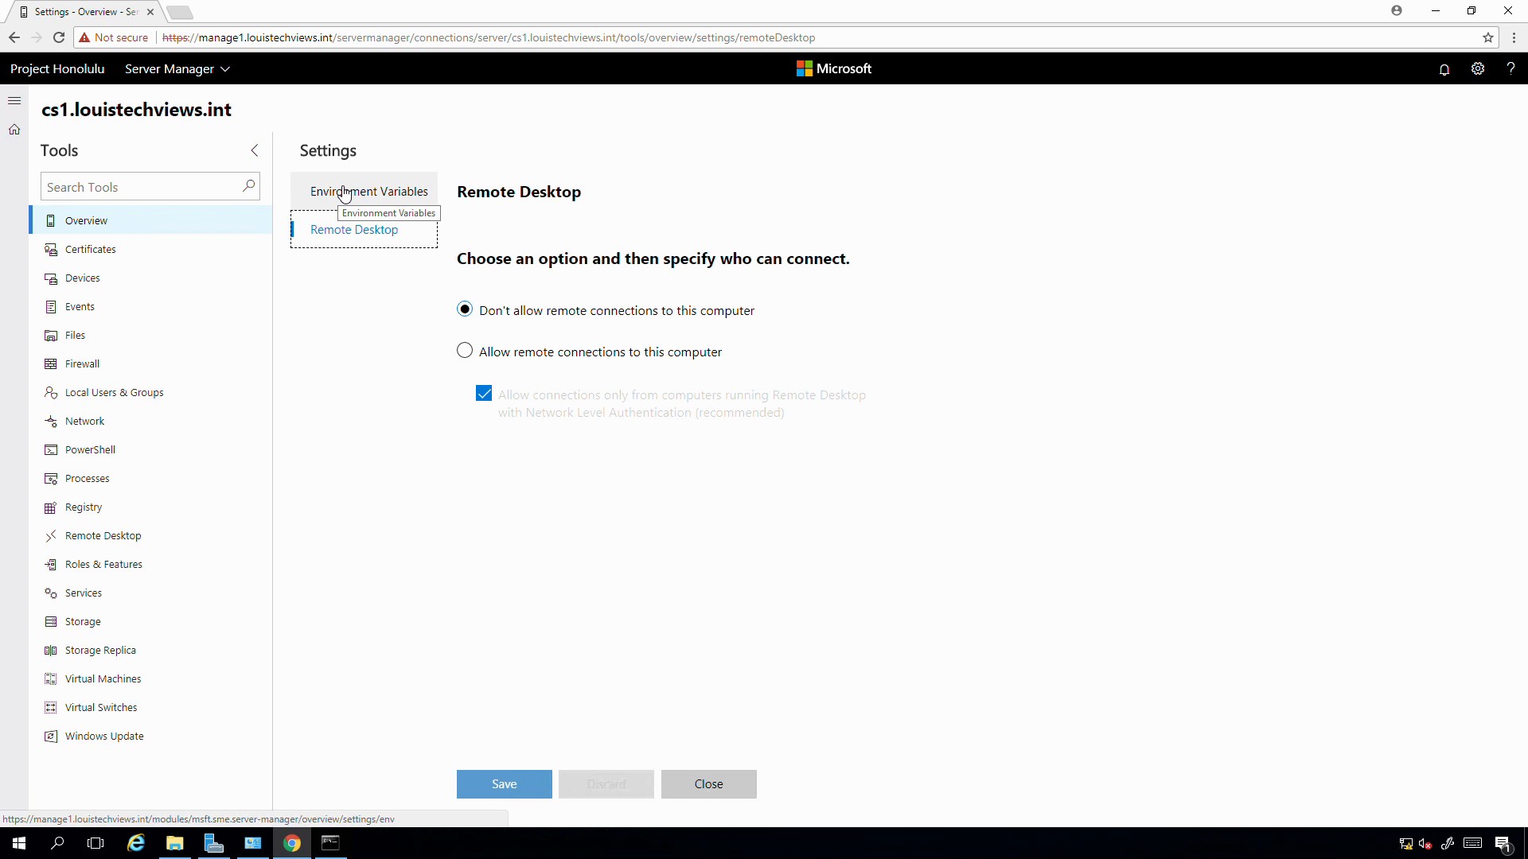
pyautogui.click(708, 784)
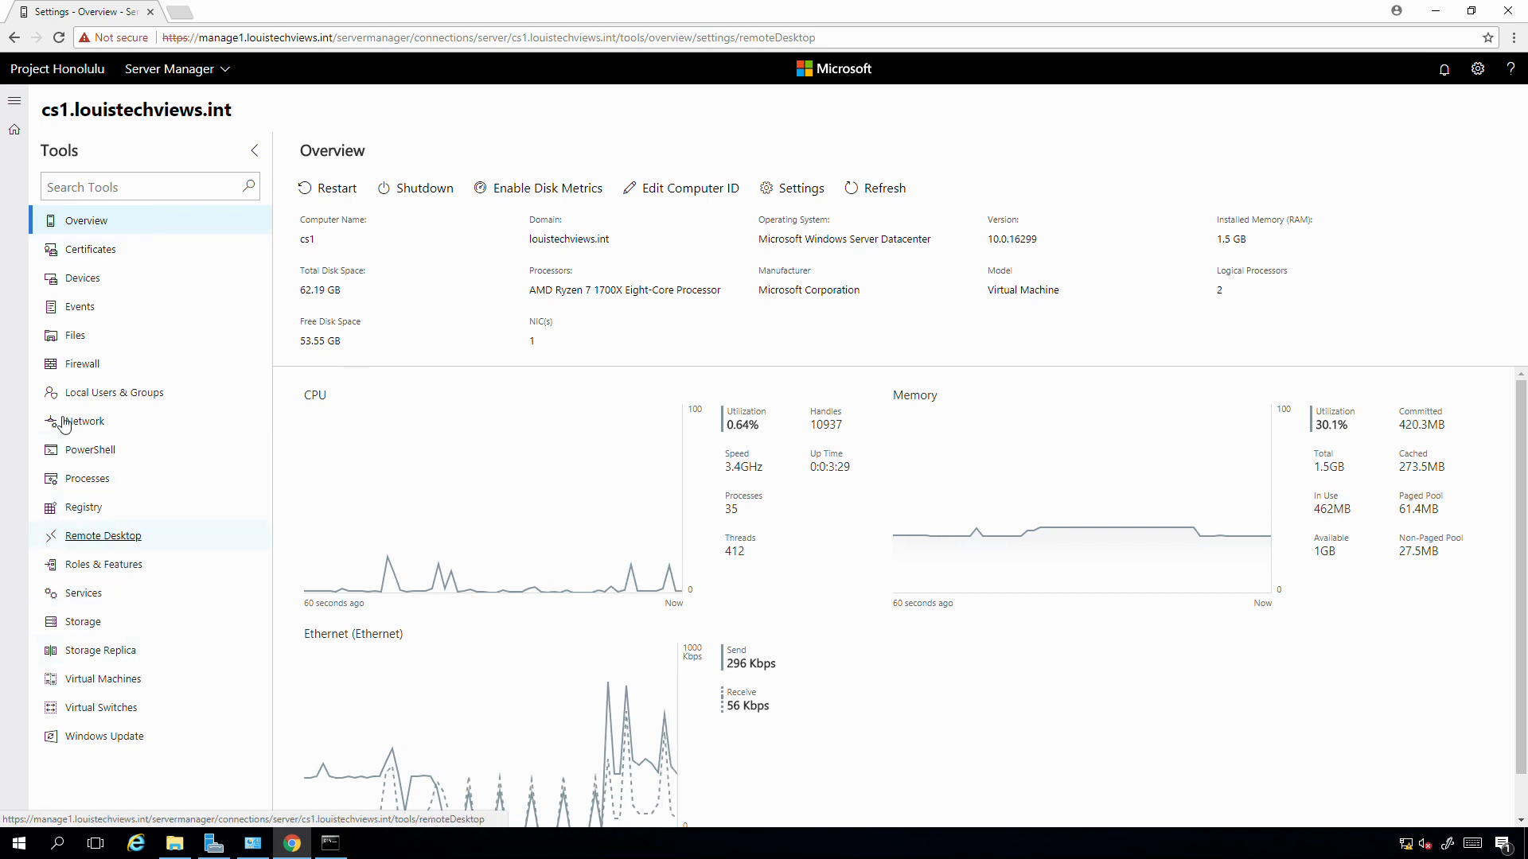
# - Open cs1's Network tool and expand the Ethernet details, showing IPv4 DHCP is Yes
pyautogui.click(104, 430)
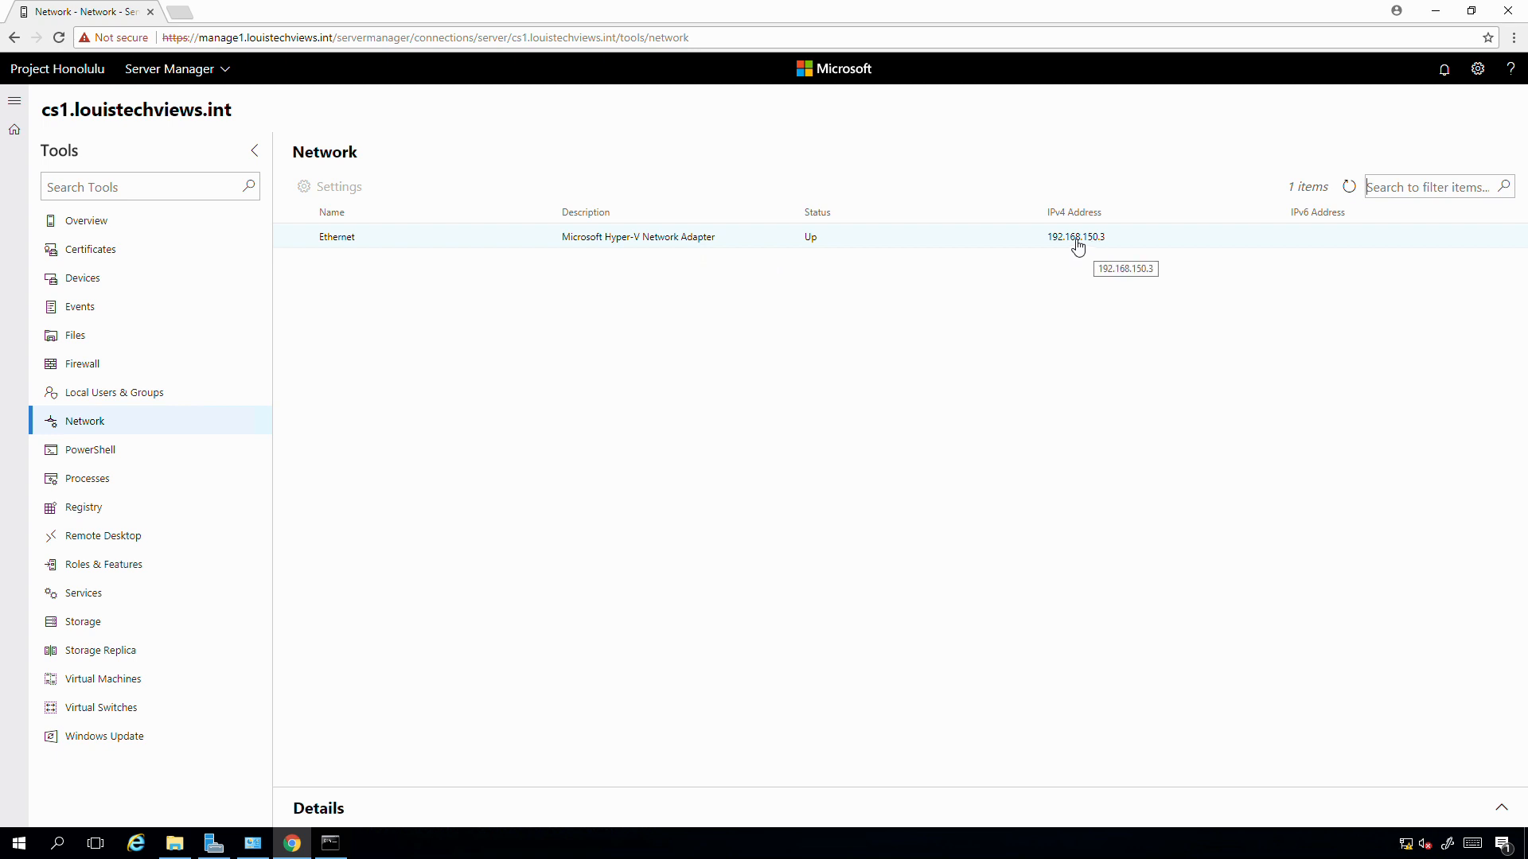
pyautogui.click(355, 244)
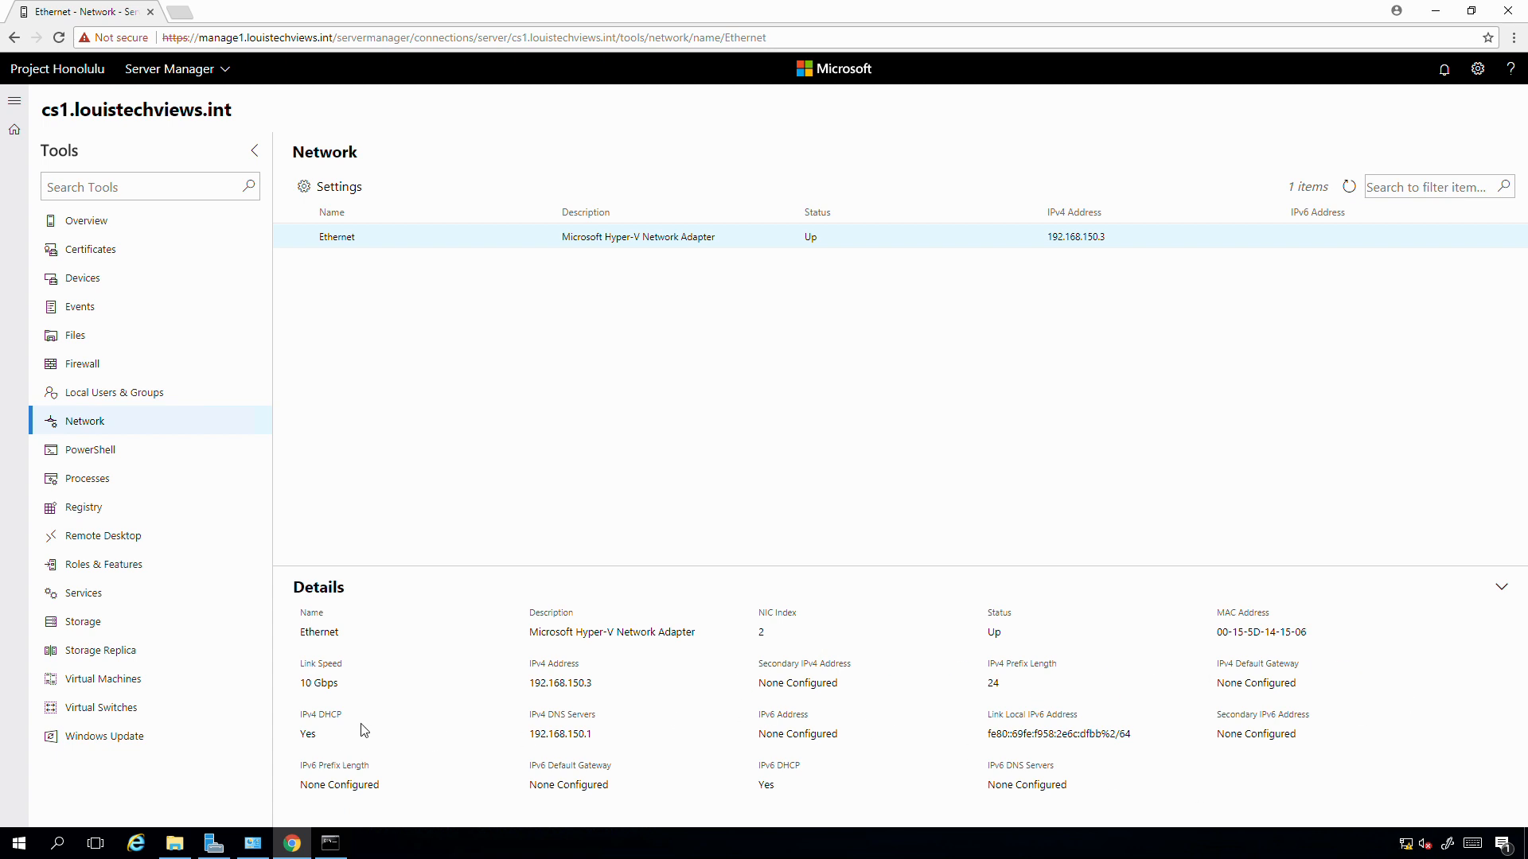
pyautogui.moveTo(301, 734); pyautogui.dragTo(354, 742)
# - Set Ethernet to static IP 192.168.150.3/24 with gateway 192.168.150.254 and save
pyautogui.click(346, 194)
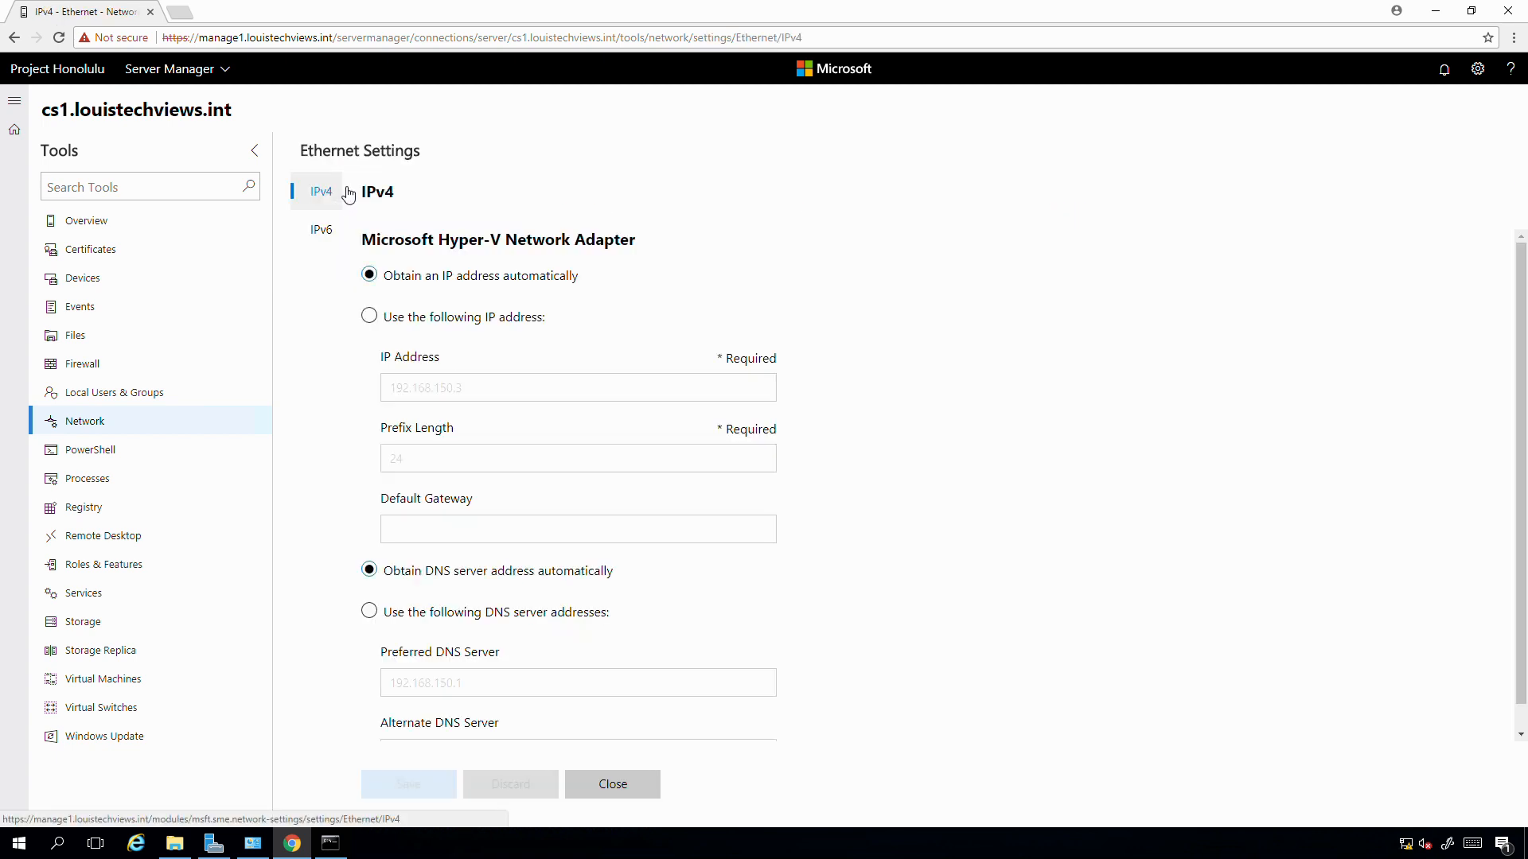
pyautogui.click(370, 317)
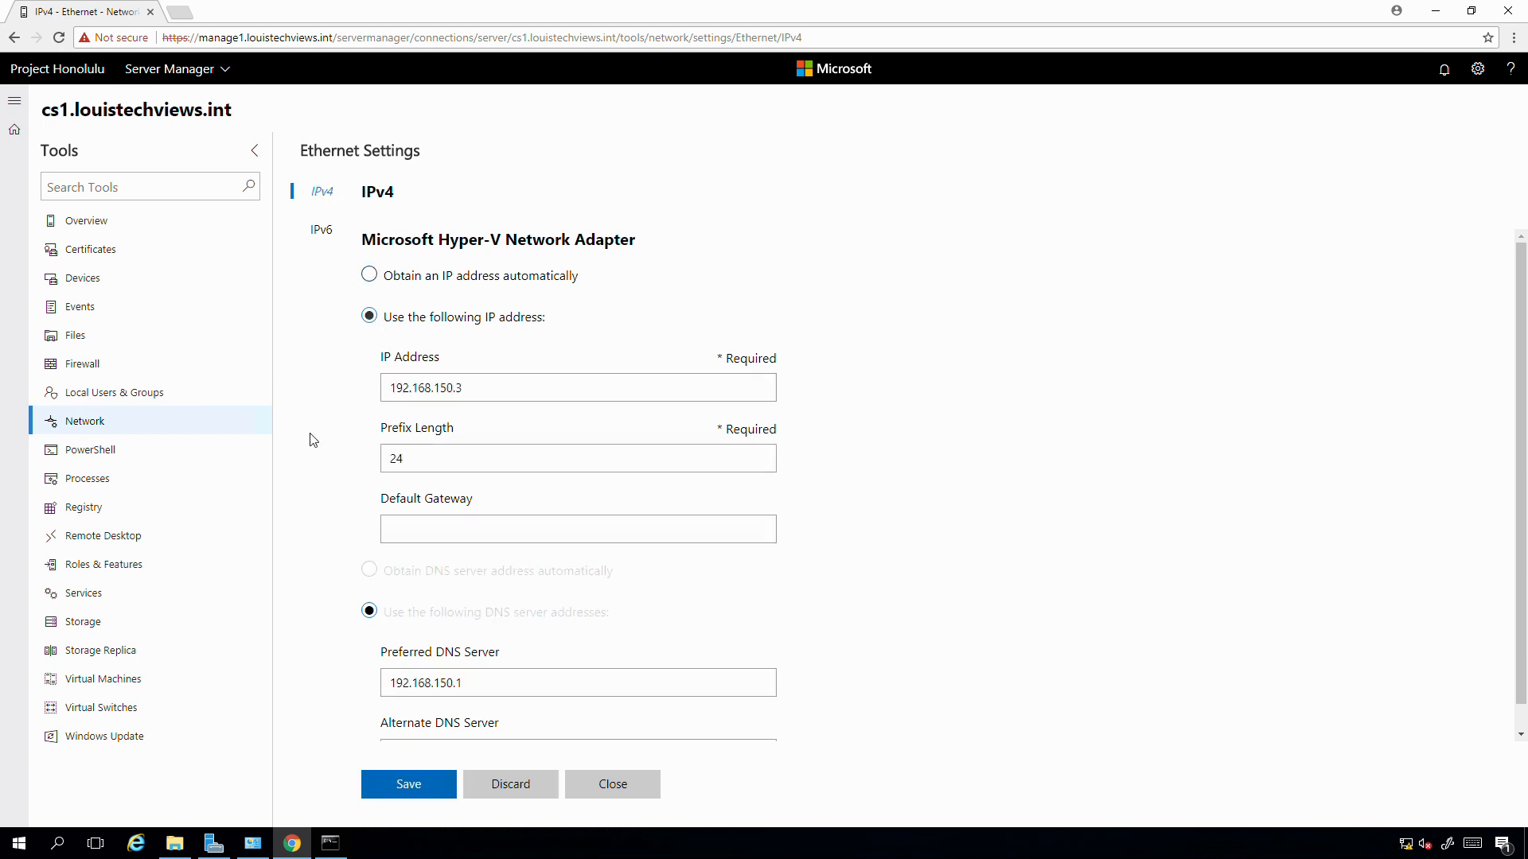
pyautogui.click(394, 534)
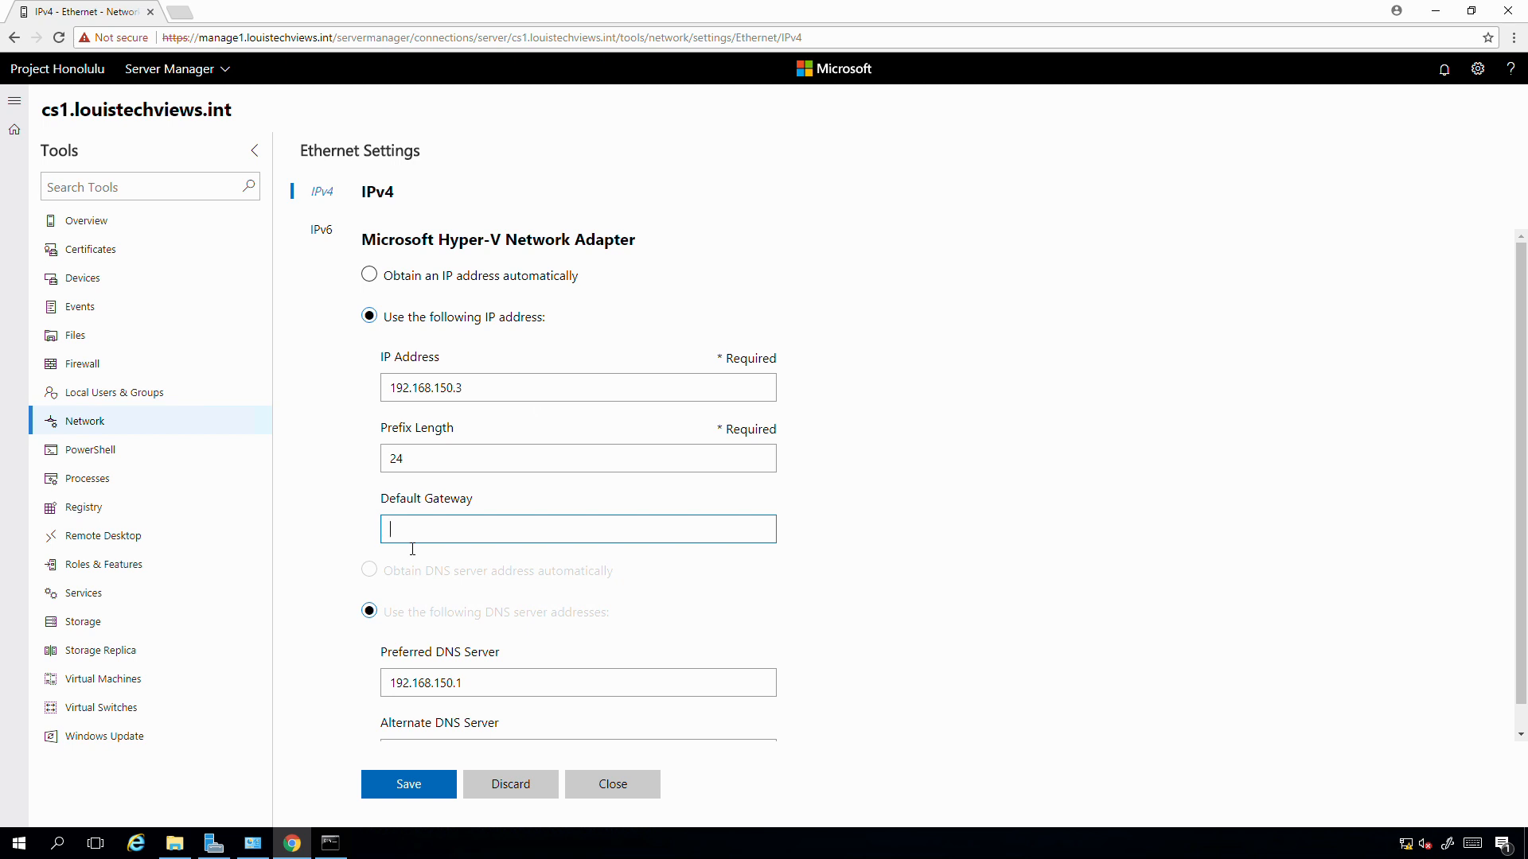
pyautogui.write('19')
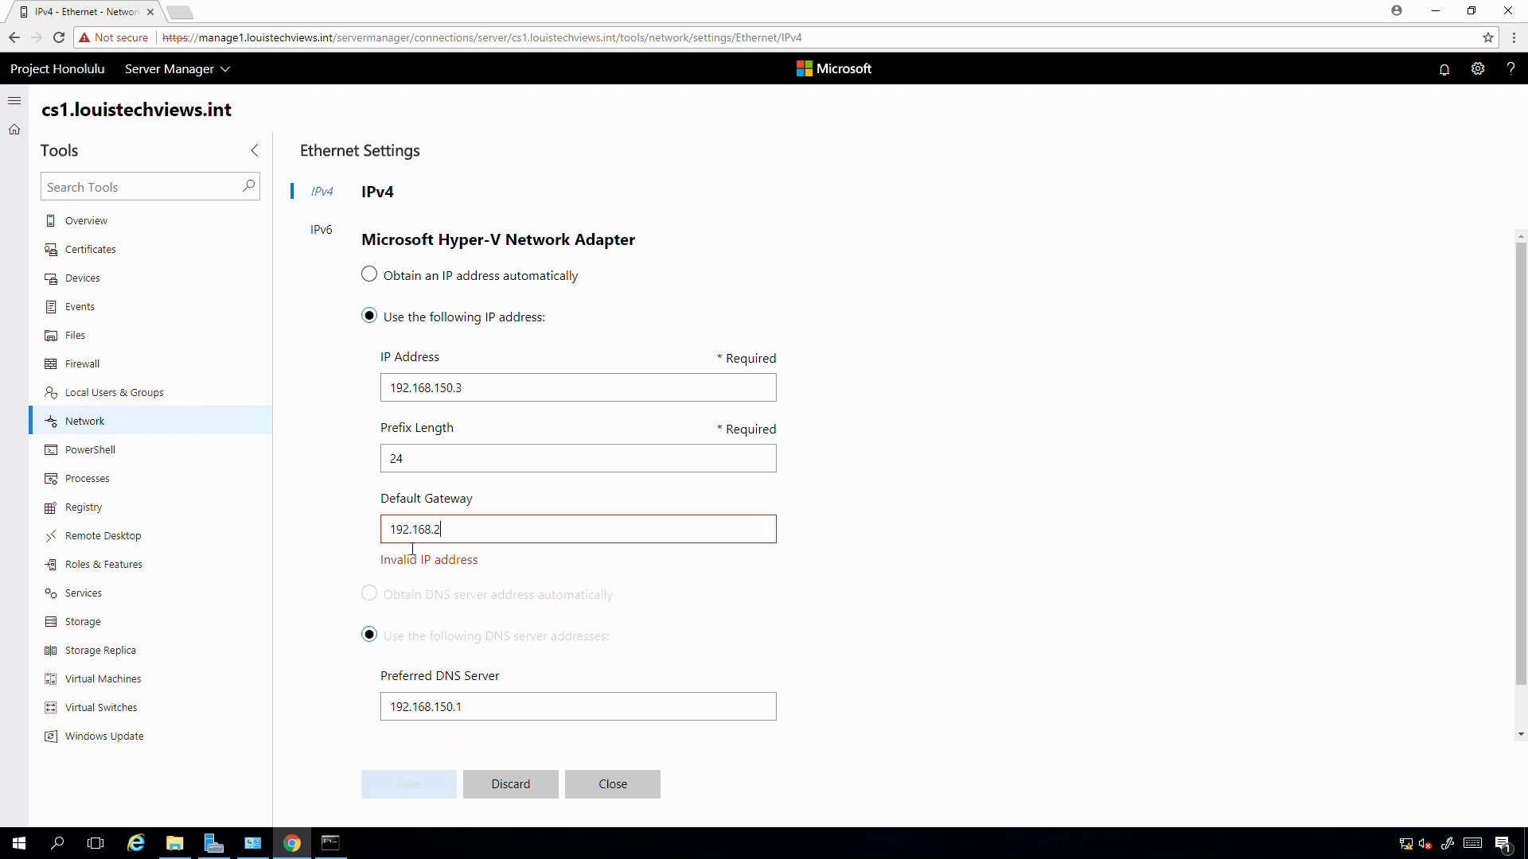
pyautogui.write('2.168.150.254')
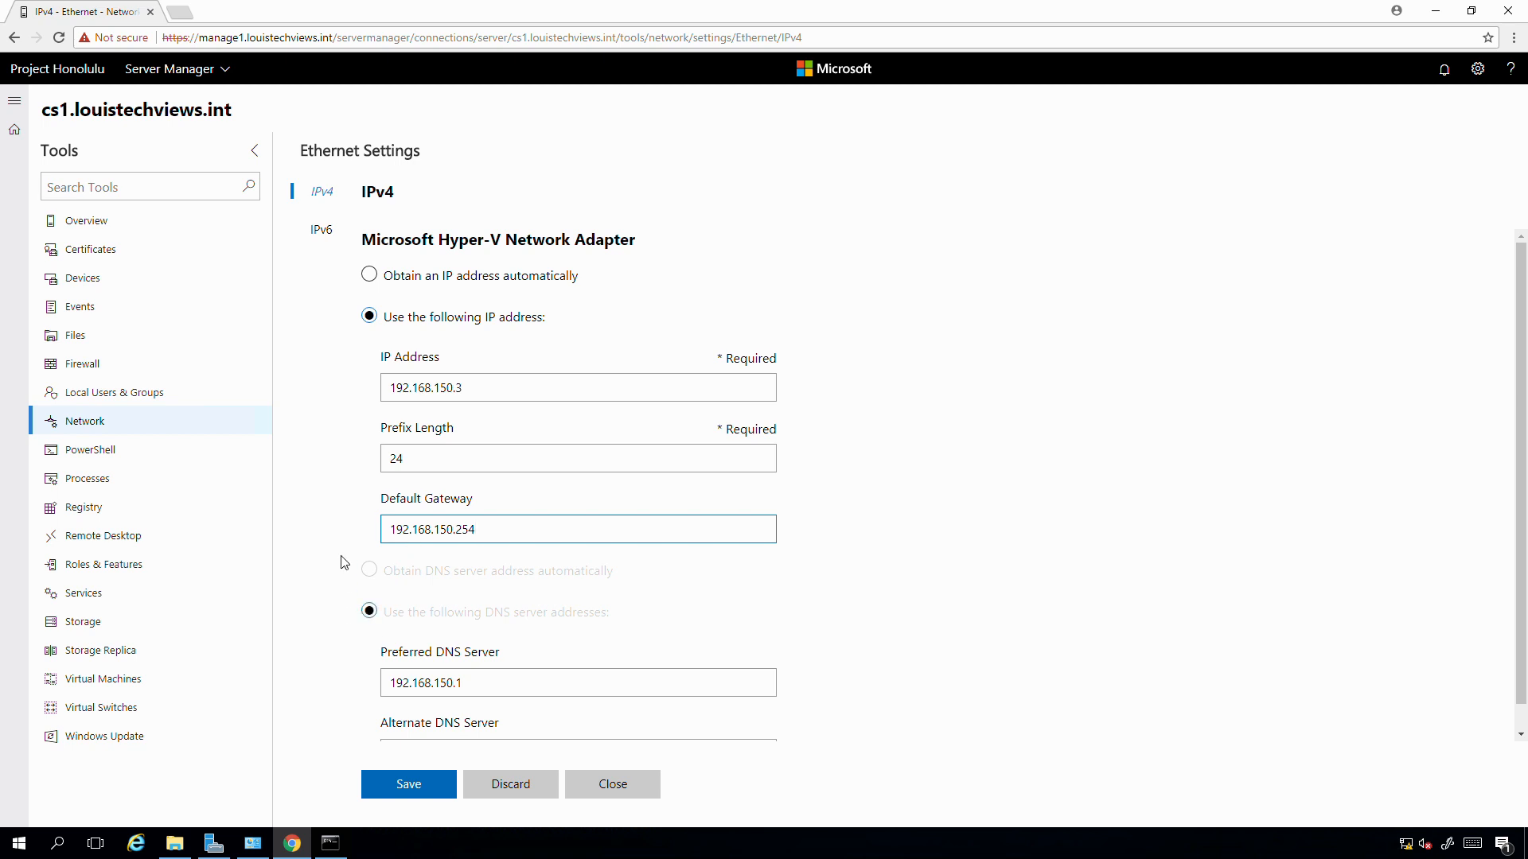
pyautogui.scroll(-1, 914, 543)
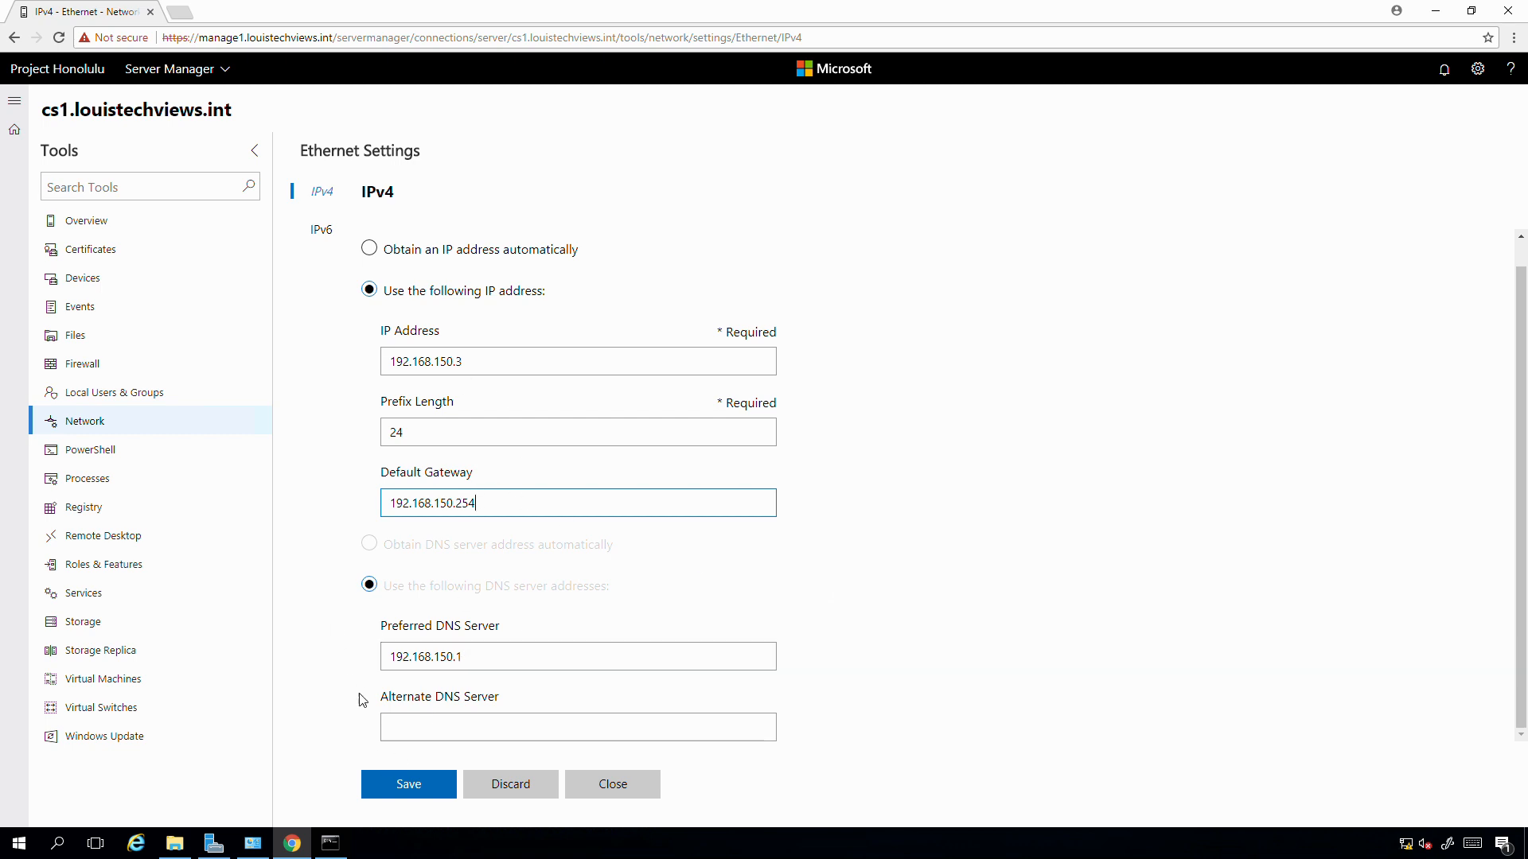
pyautogui.click(418, 790)
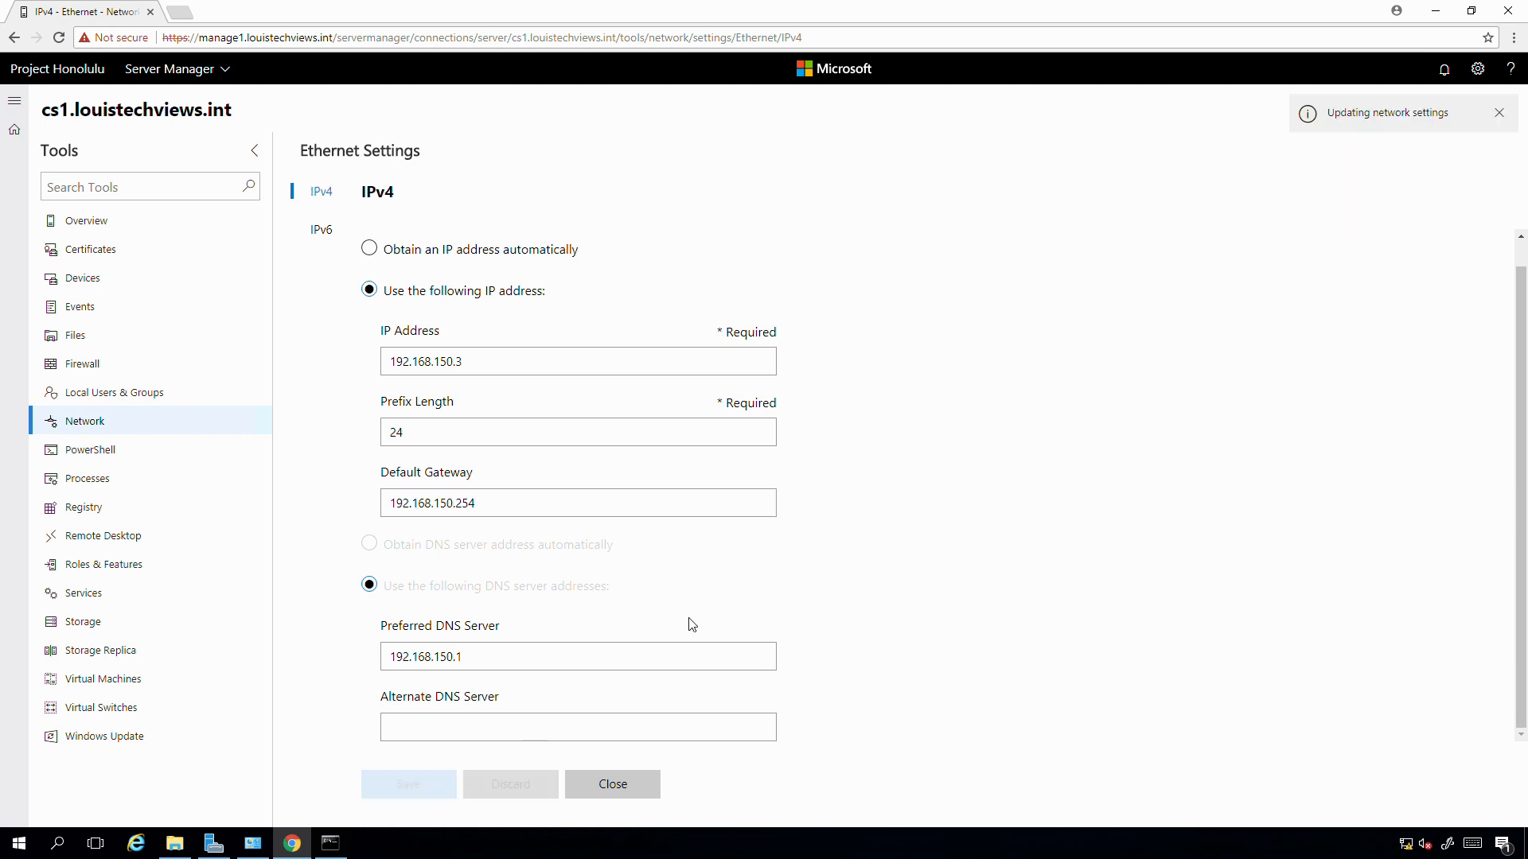
pyautogui.click(601, 789)
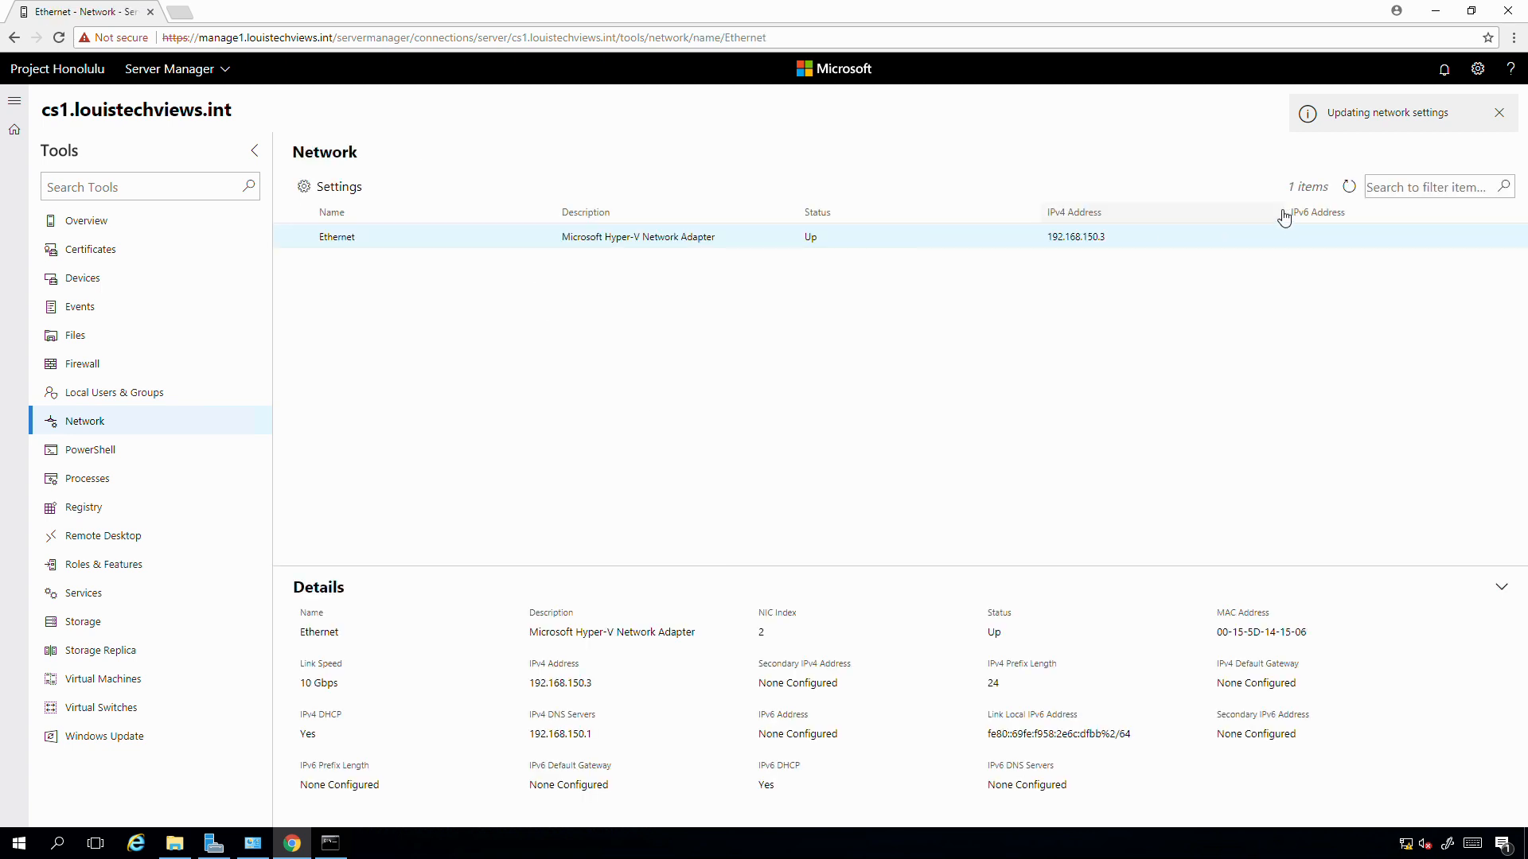
# - Refresh the adapters, confirm IPv4 DHCP No with 192.168.150.3, and dismiss the update error
pyautogui.click(1350, 188)
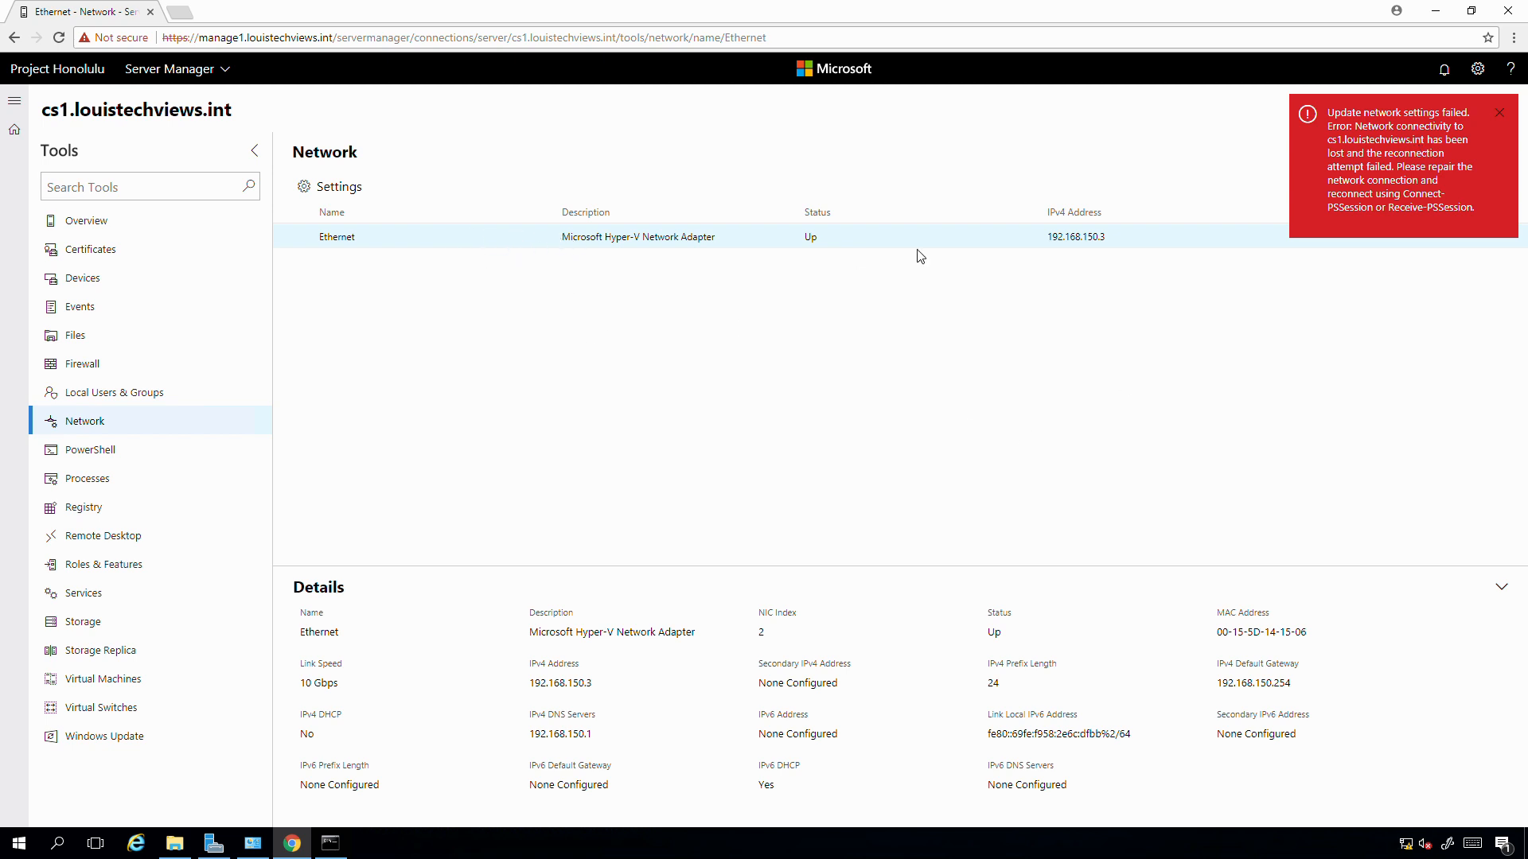
pyautogui.doubleClick(316, 733)
pyautogui.click(1509, 124)
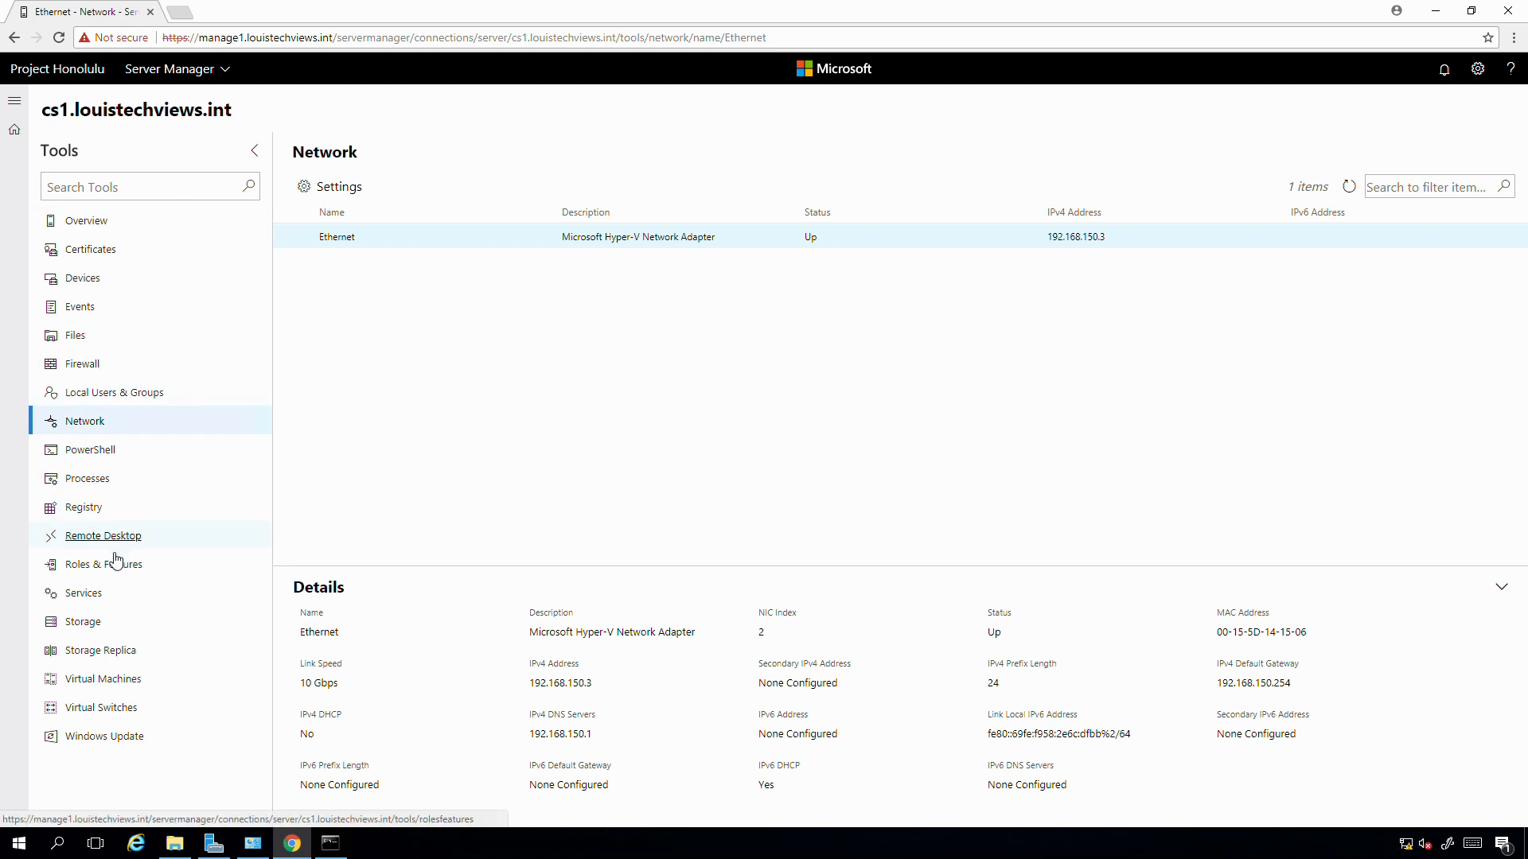
# - Open Roles & Features for cs1 and start ticking Active Directory Certificate Services role services
pyautogui.click(87, 571)
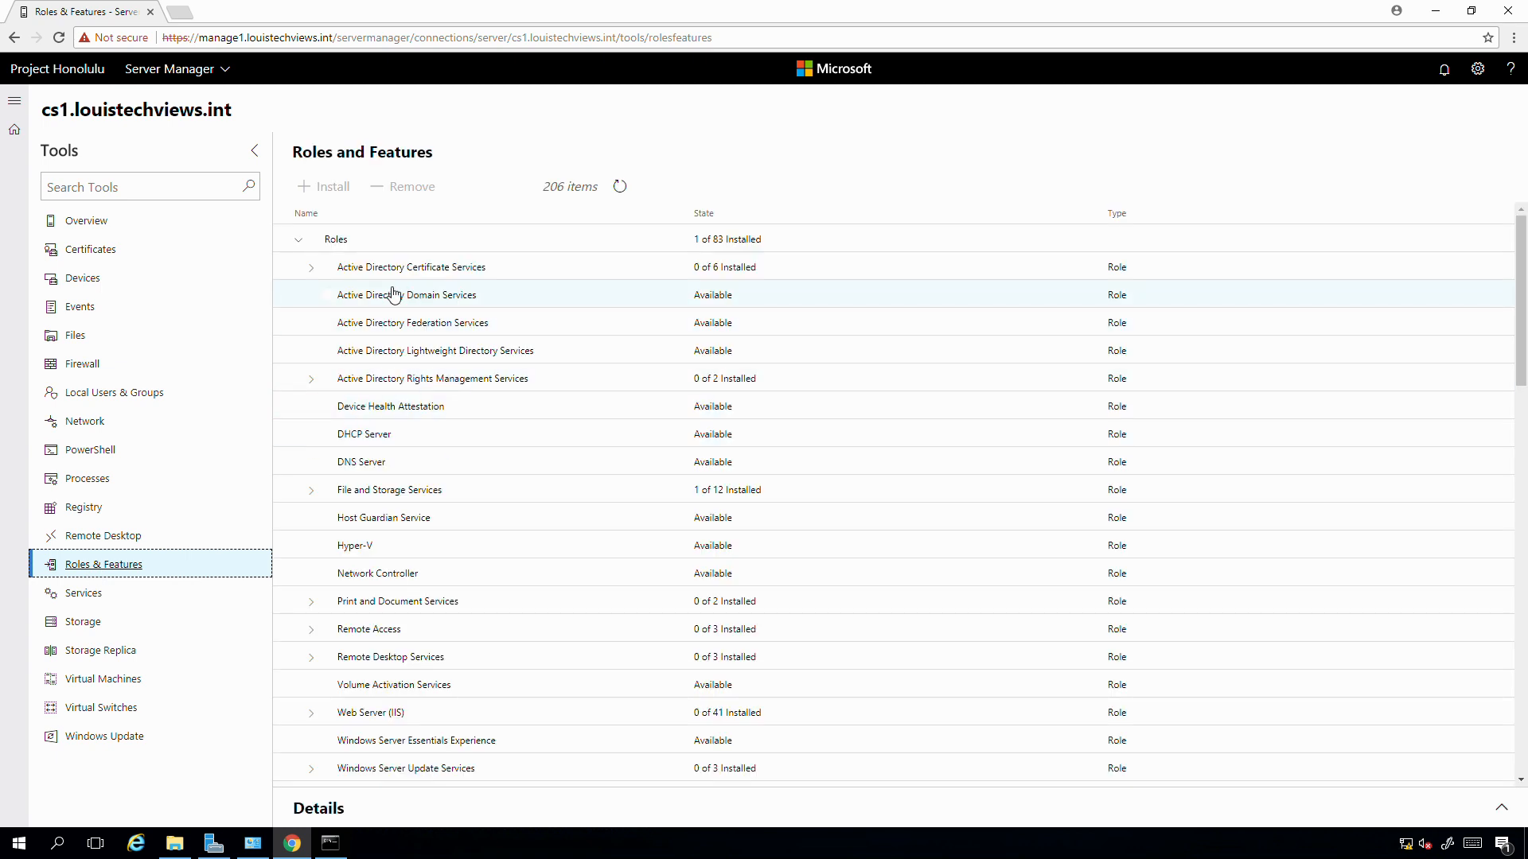
pyautogui.click(312, 271)
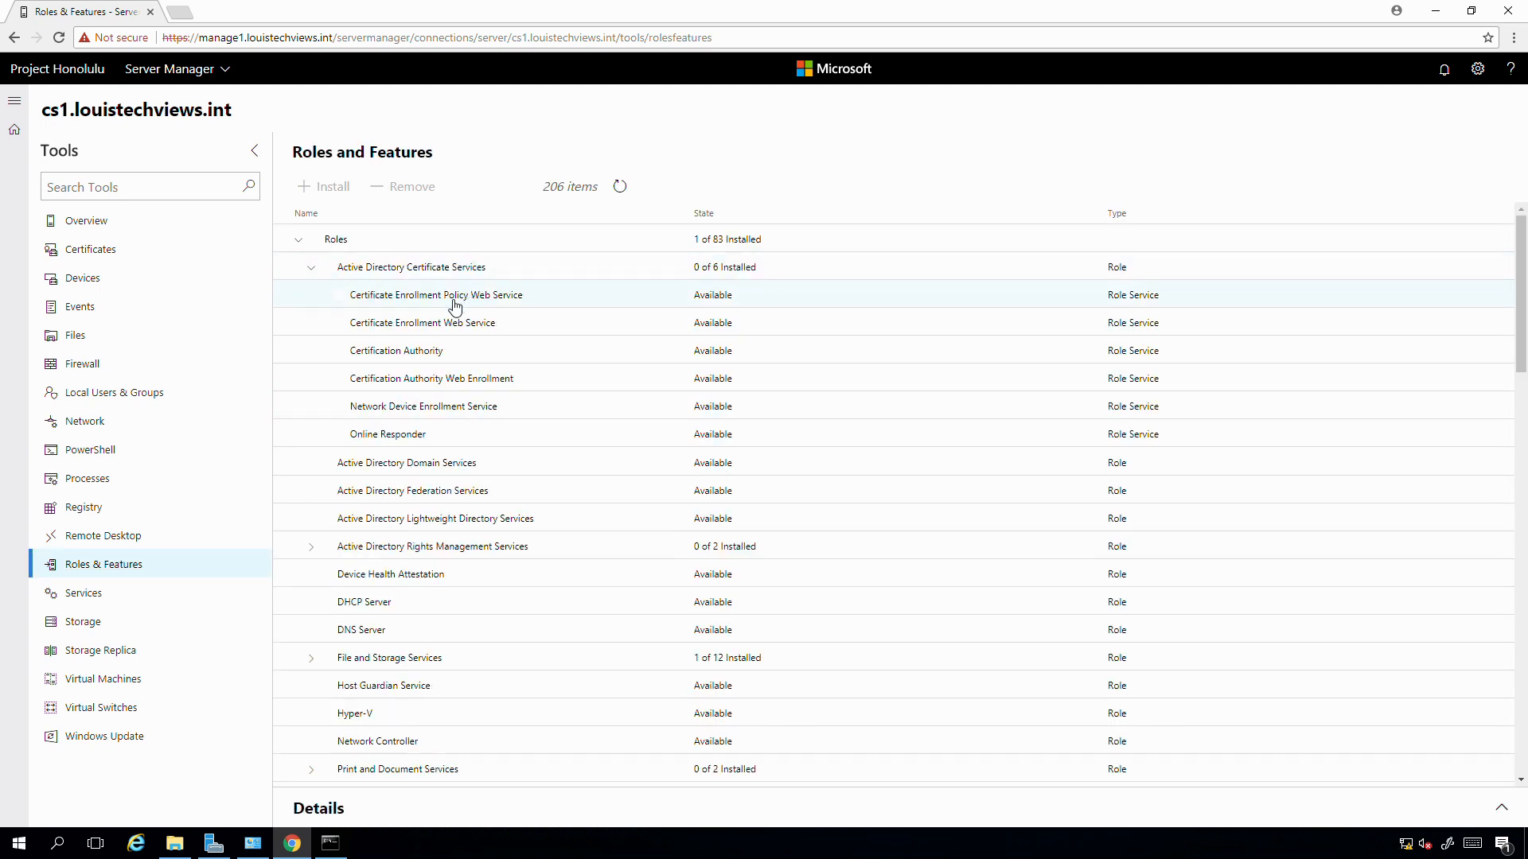
pyautogui.click(339, 352)
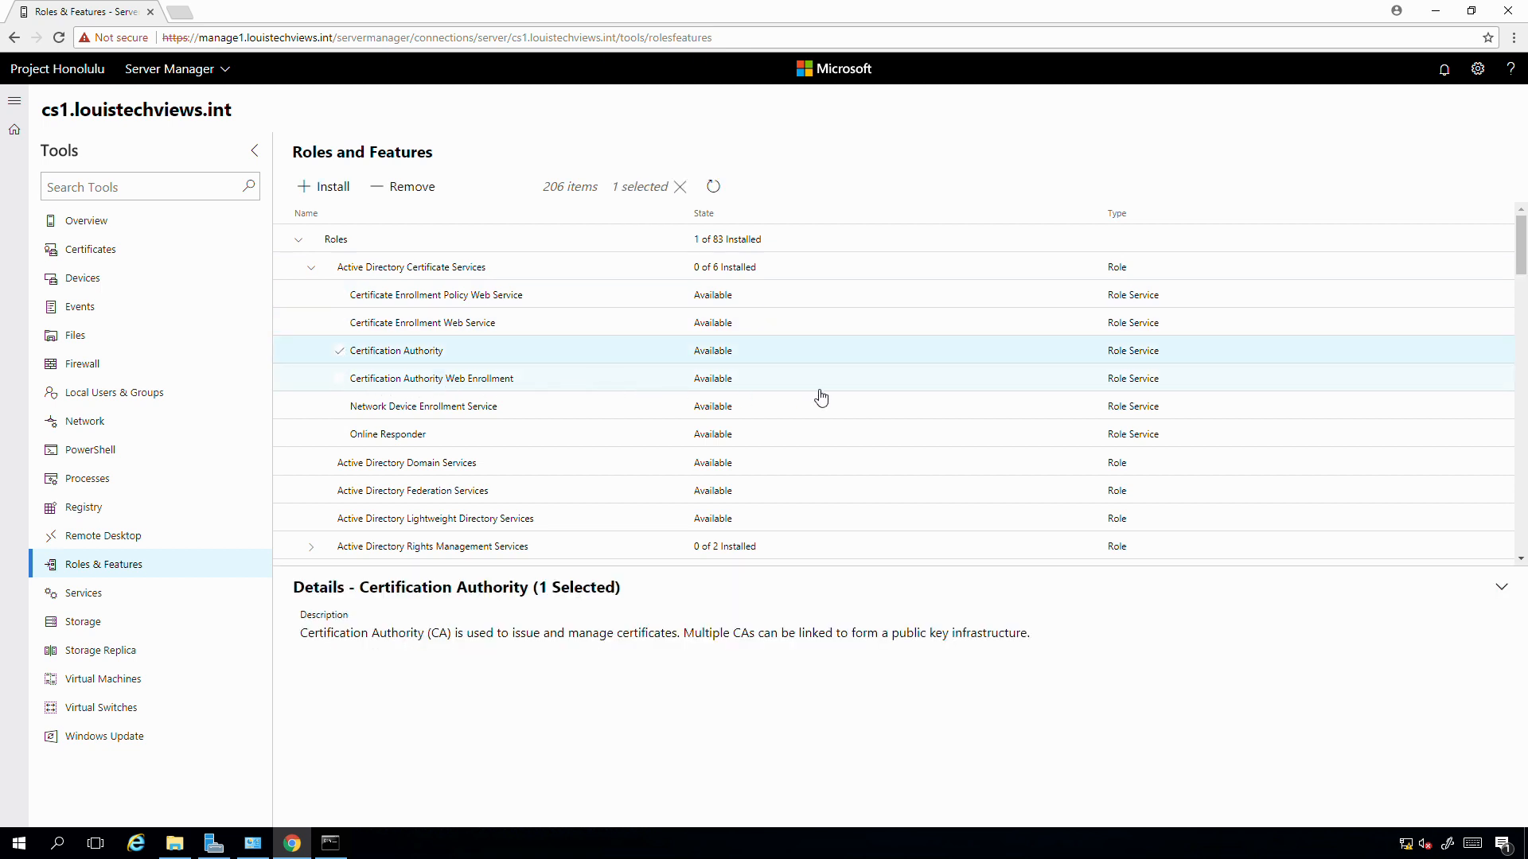
pyautogui.click(341, 380)
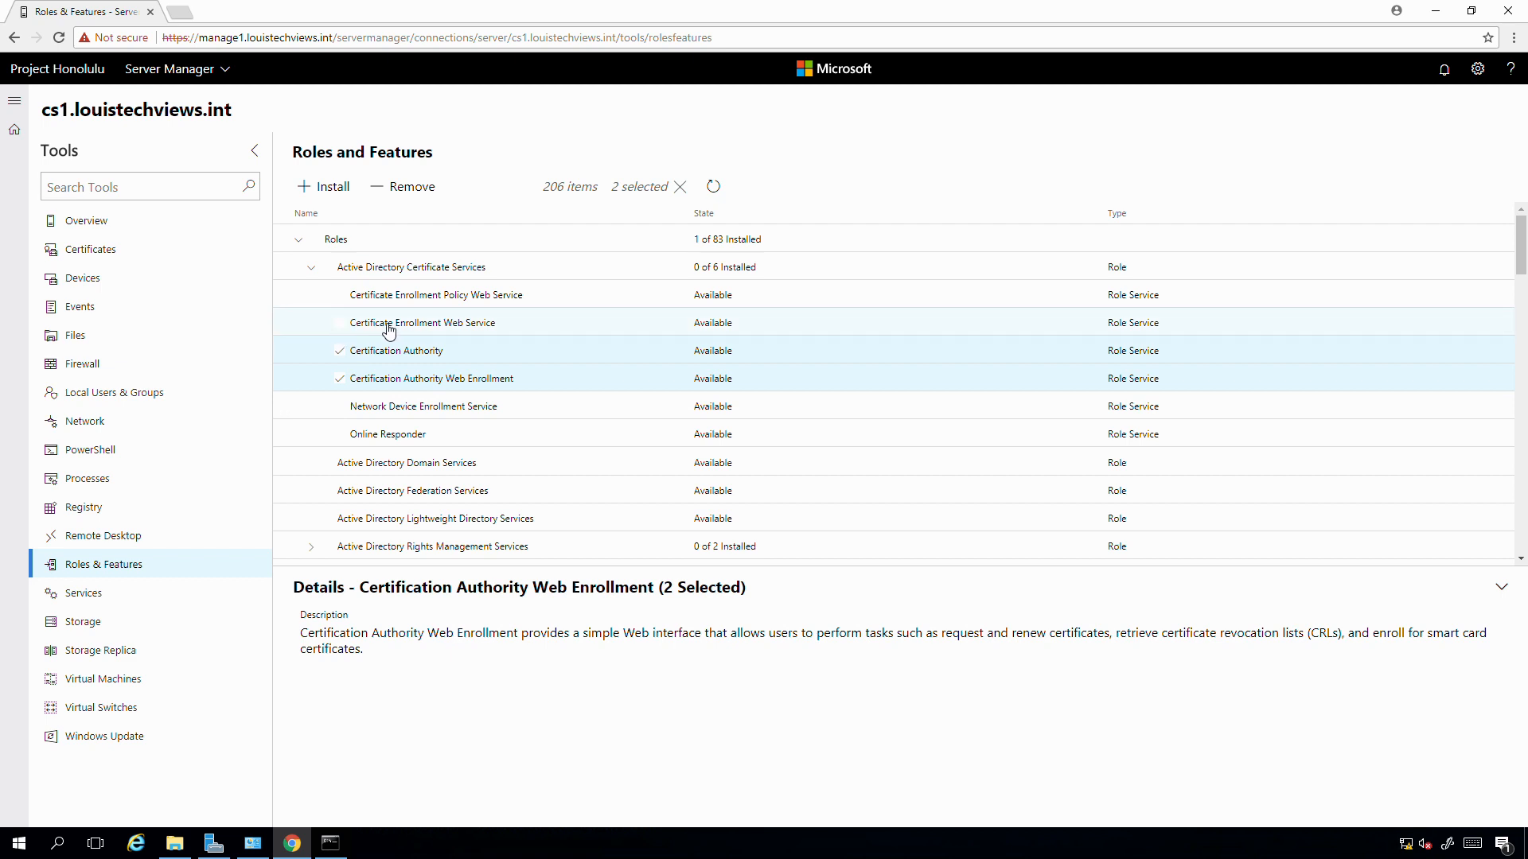
pyautogui.click(339, 325)
pyautogui.click(342, 297)
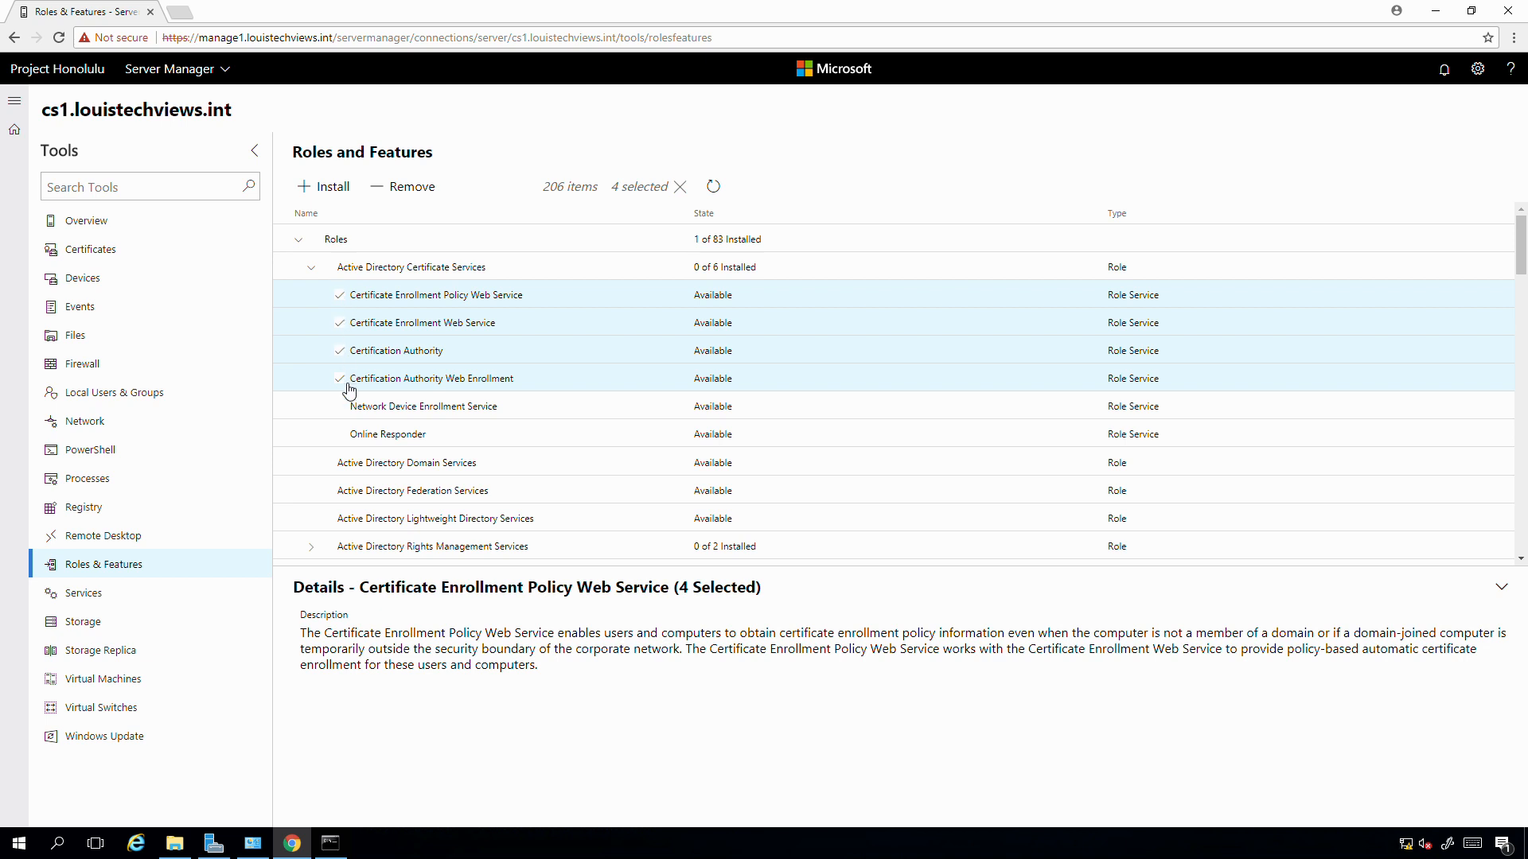
pyautogui.click(417, 436)
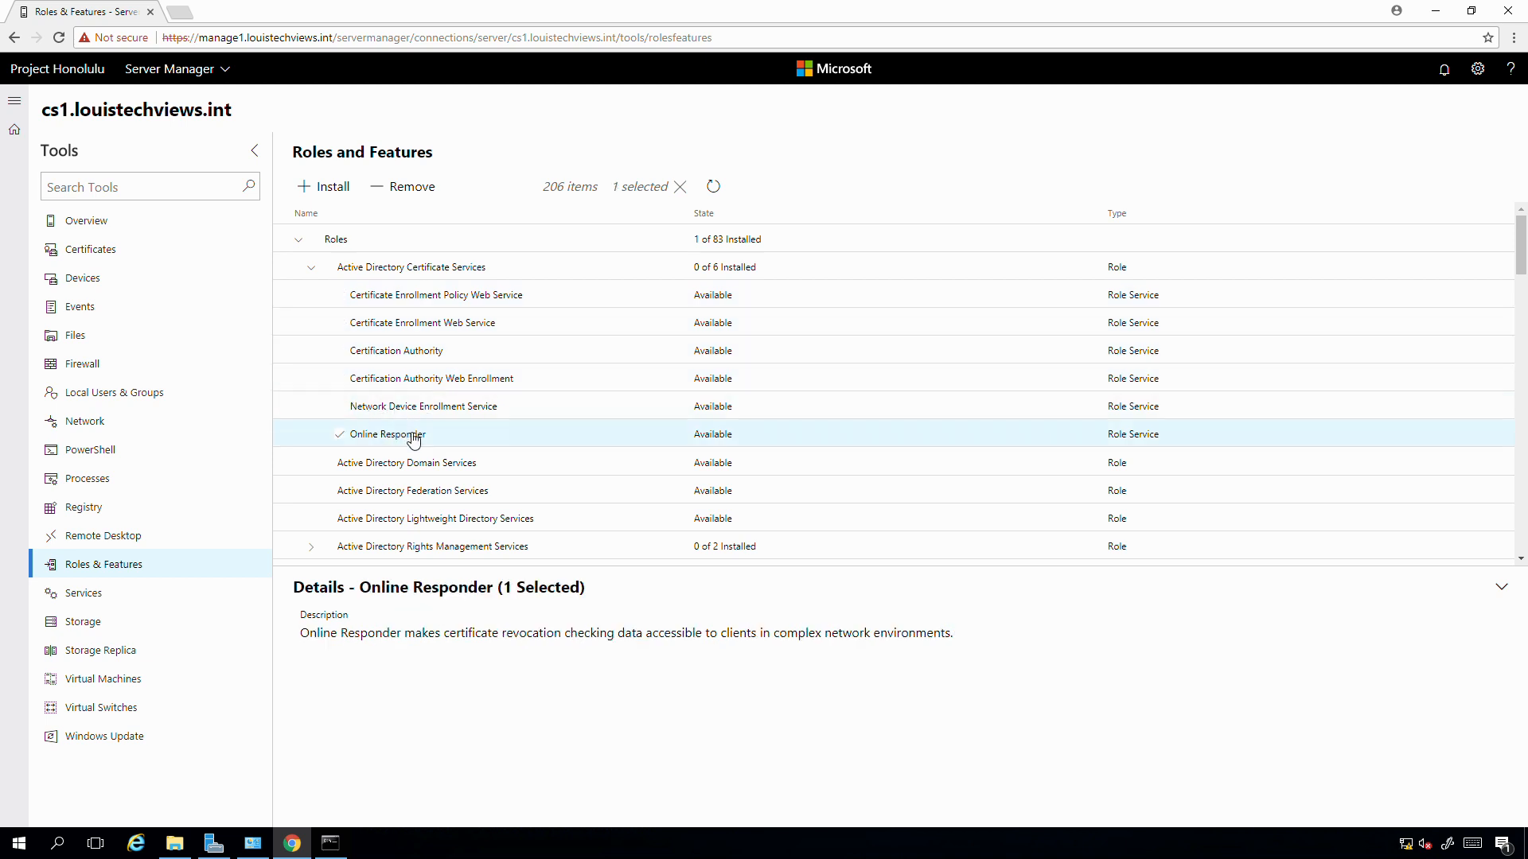
pyautogui.click(342, 436)
pyautogui.click(343, 438)
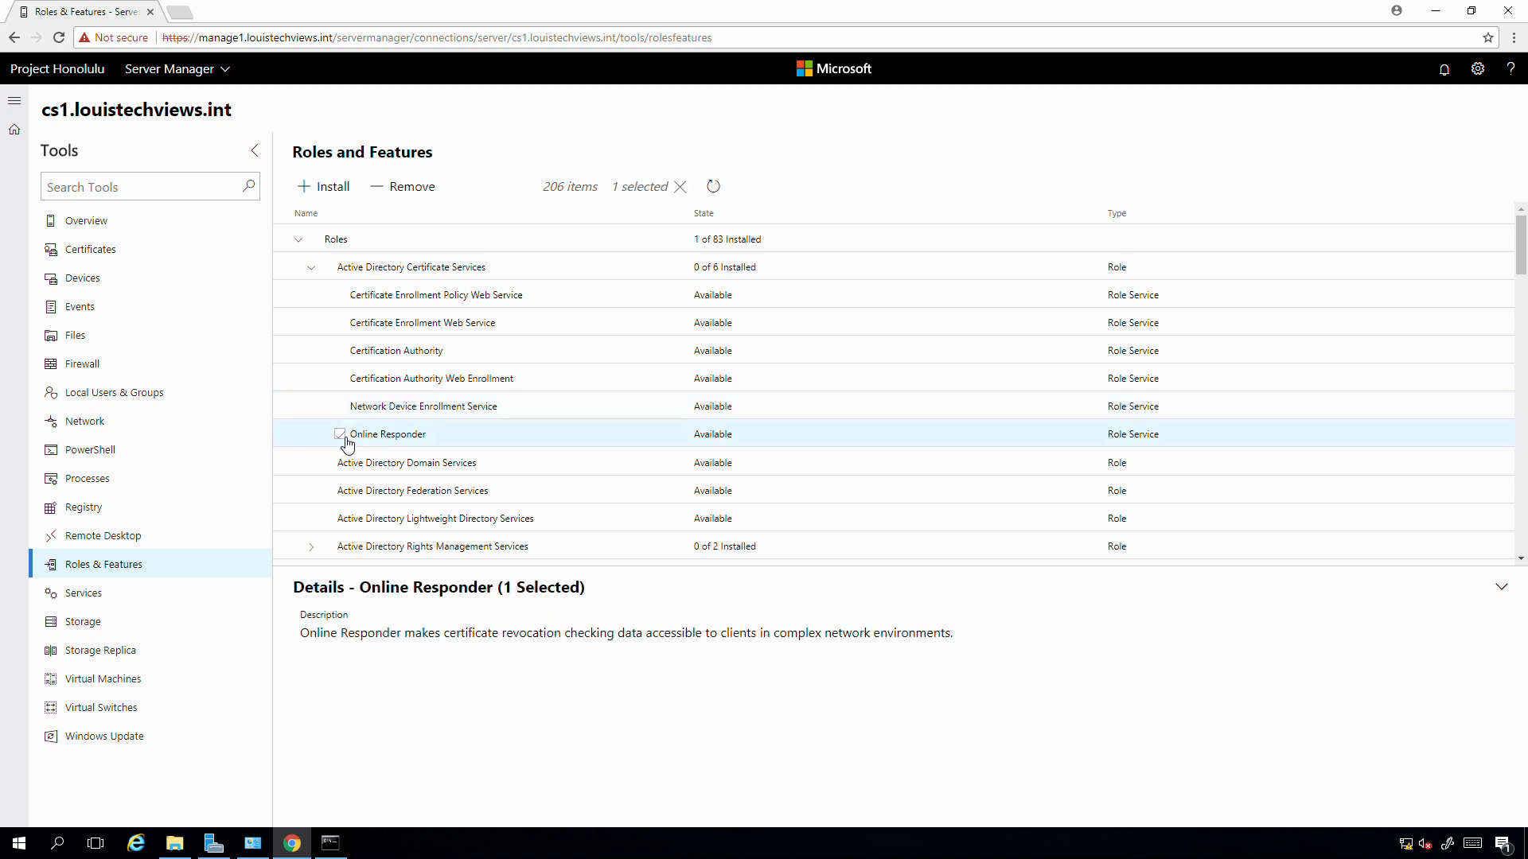
# - Settle on CA, CA Web Enrollment, Enrollment Web Service and Online Responder, then install
pyautogui.click(351, 391)
pyautogui.click(341, 353)
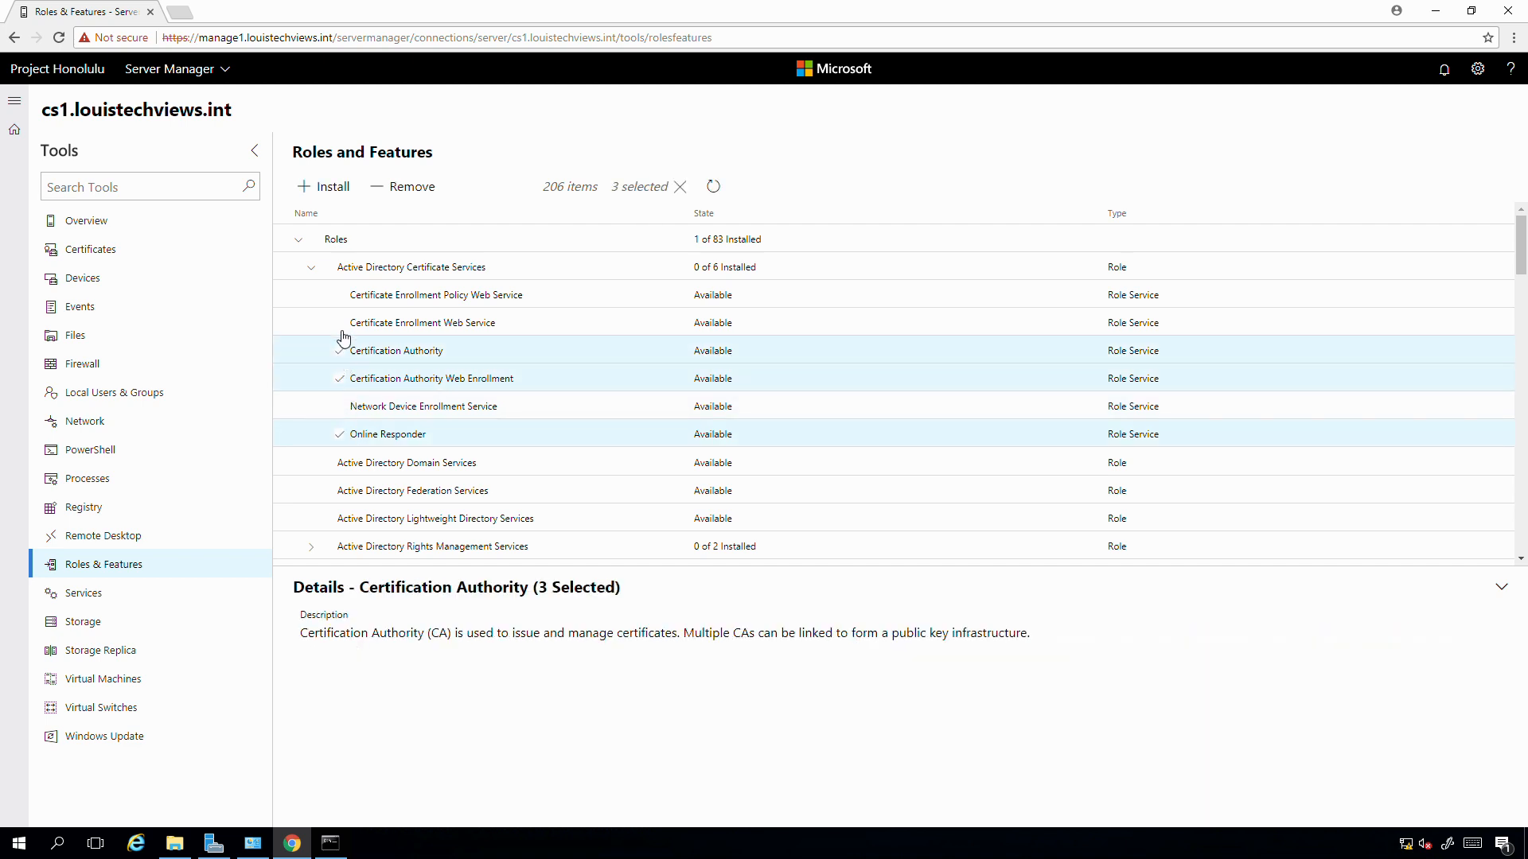
pyautogui.click(342, 323)
pyautogui.click(343, 297)
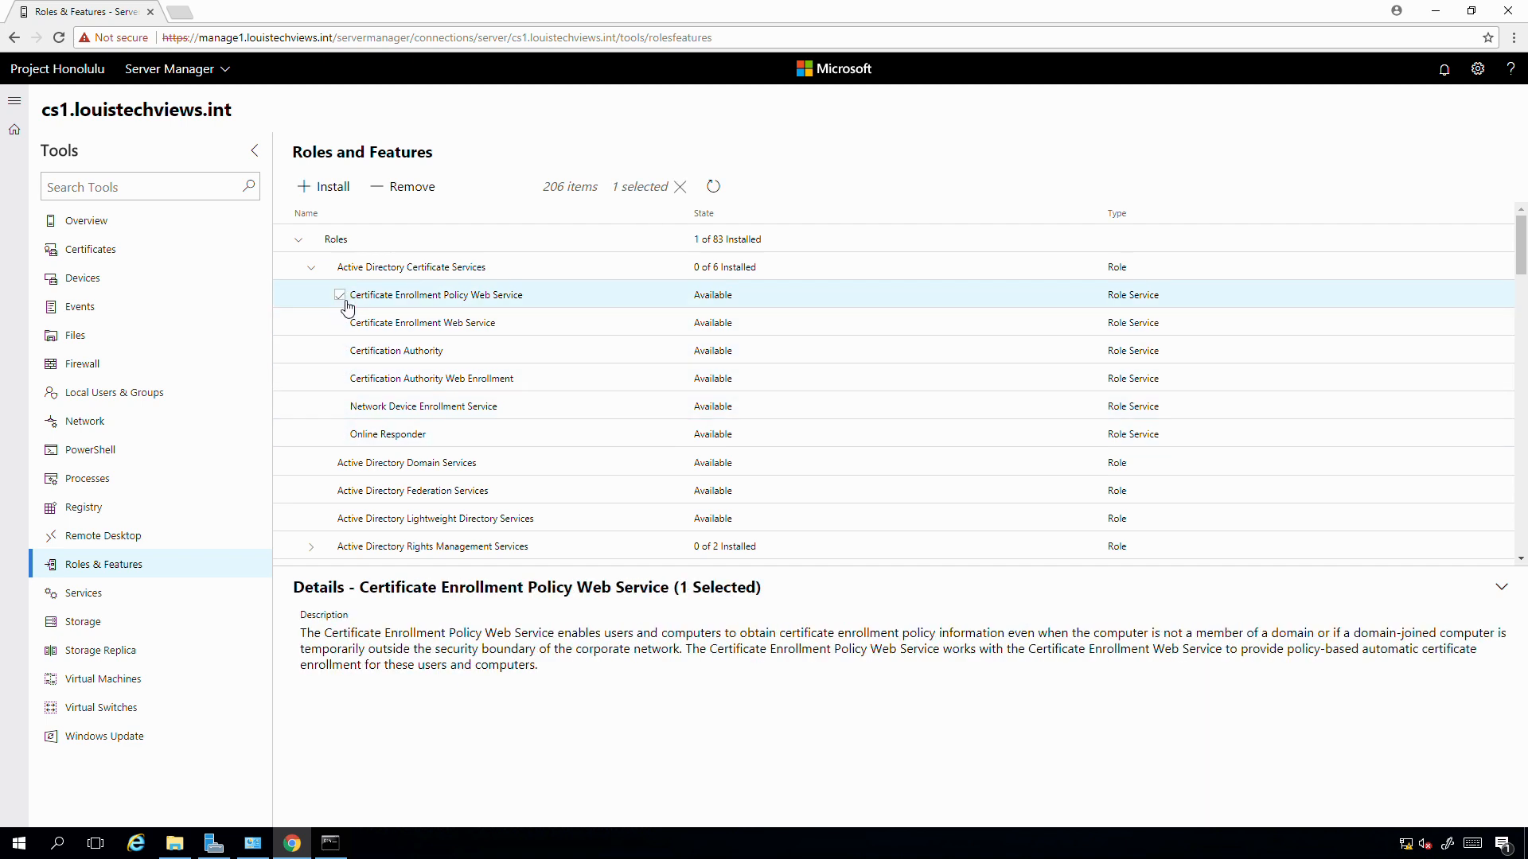
pyautogui.click(342, 297)
pyautogui.click(341, 324)
pyautogui.click(342, 351)
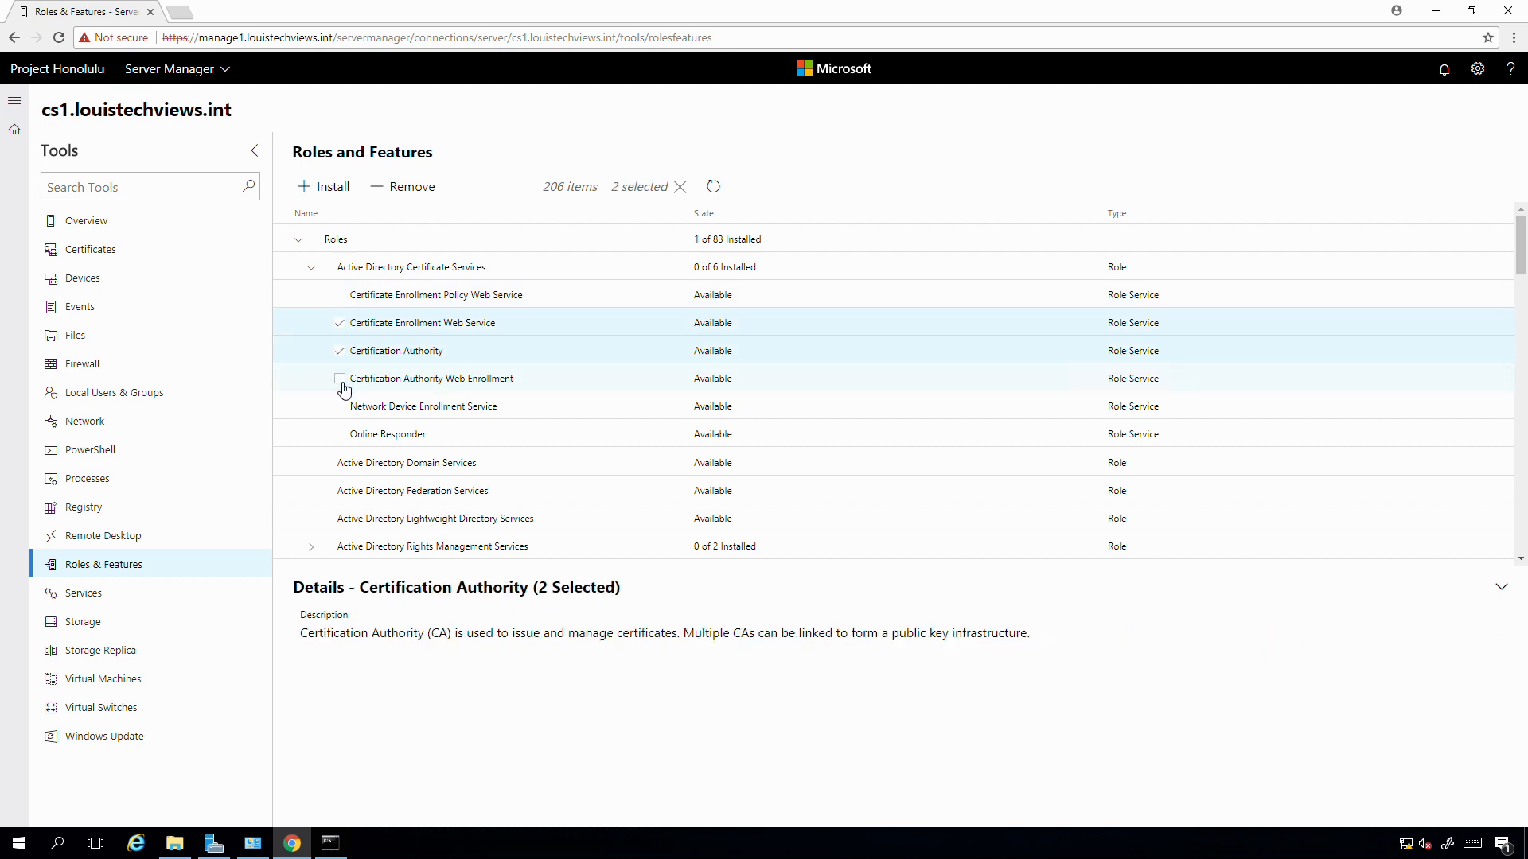
pyautogui.click(341, 380)
pyautogui.click(341, 435)
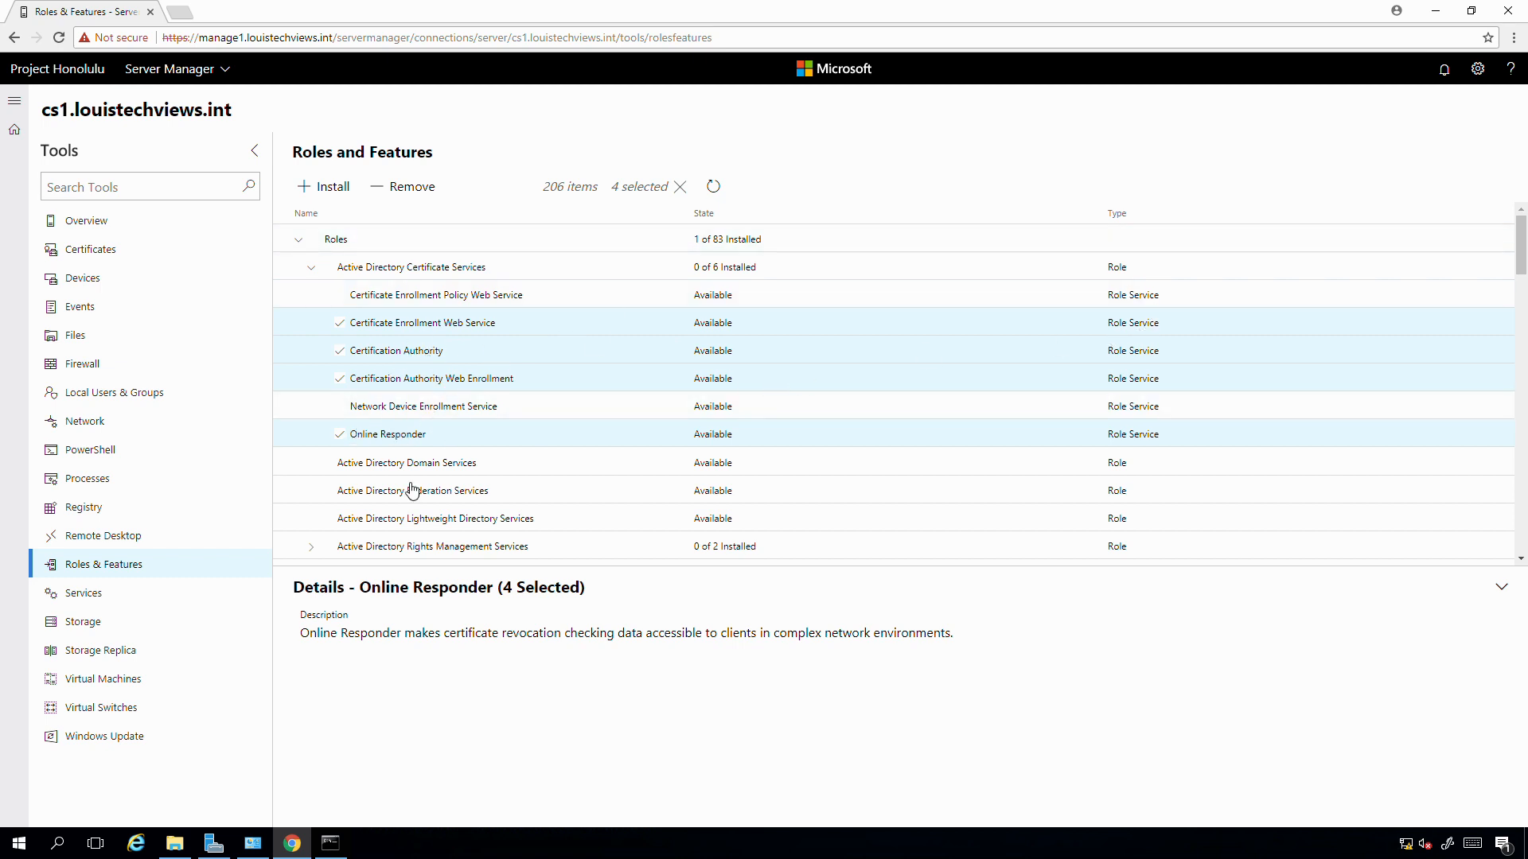
pyautogui.click(334, 189)
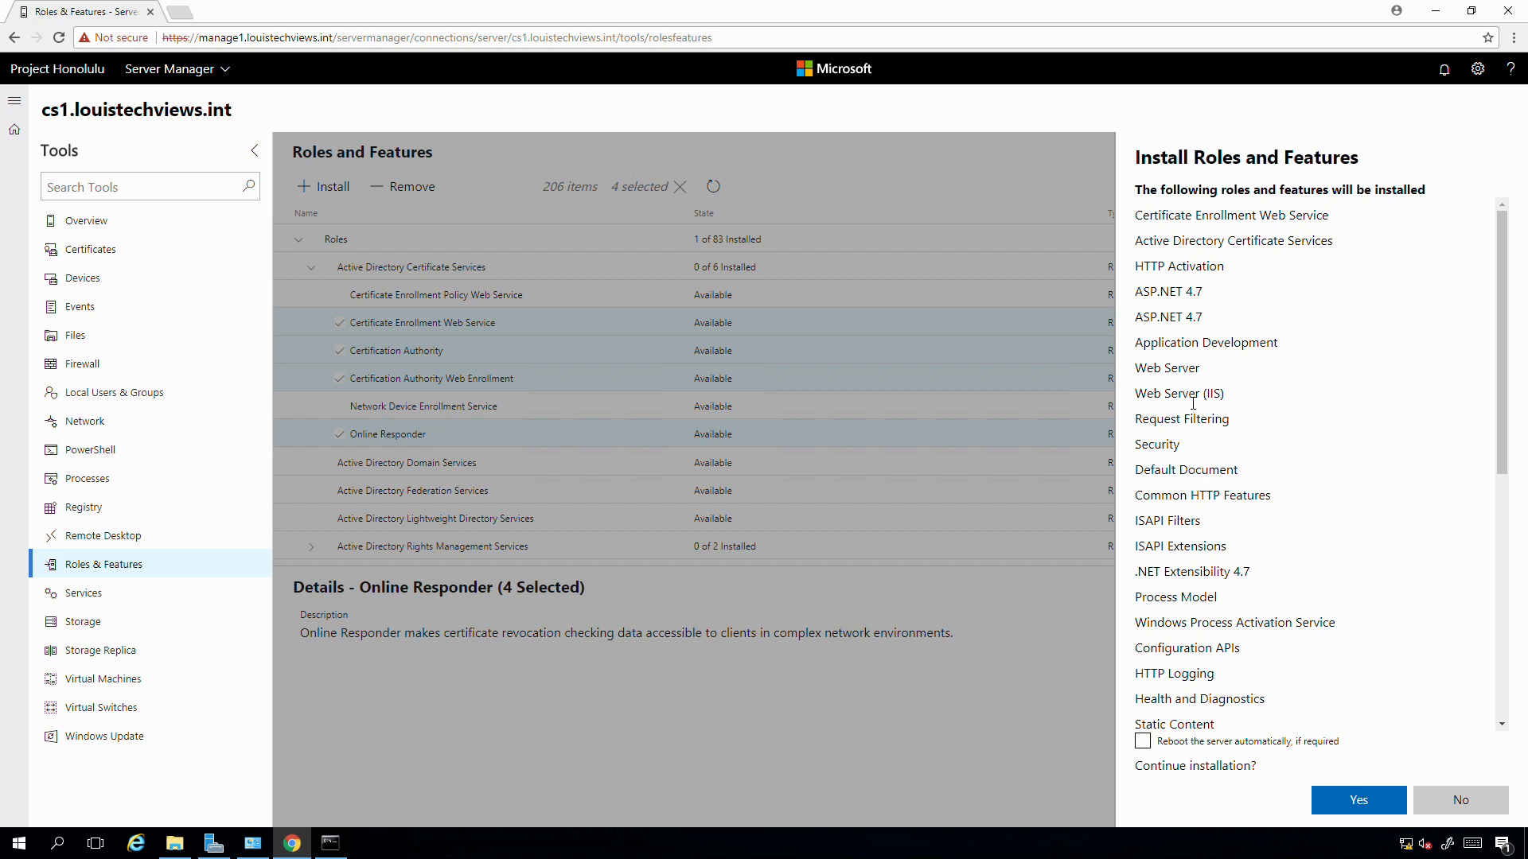
# - Allow automatic reboot, confirm installing the certificate role services on CS1, and check notifications
pyautogui.moveTo(1496, 284); pyautogui.dragTo(1454, 636)
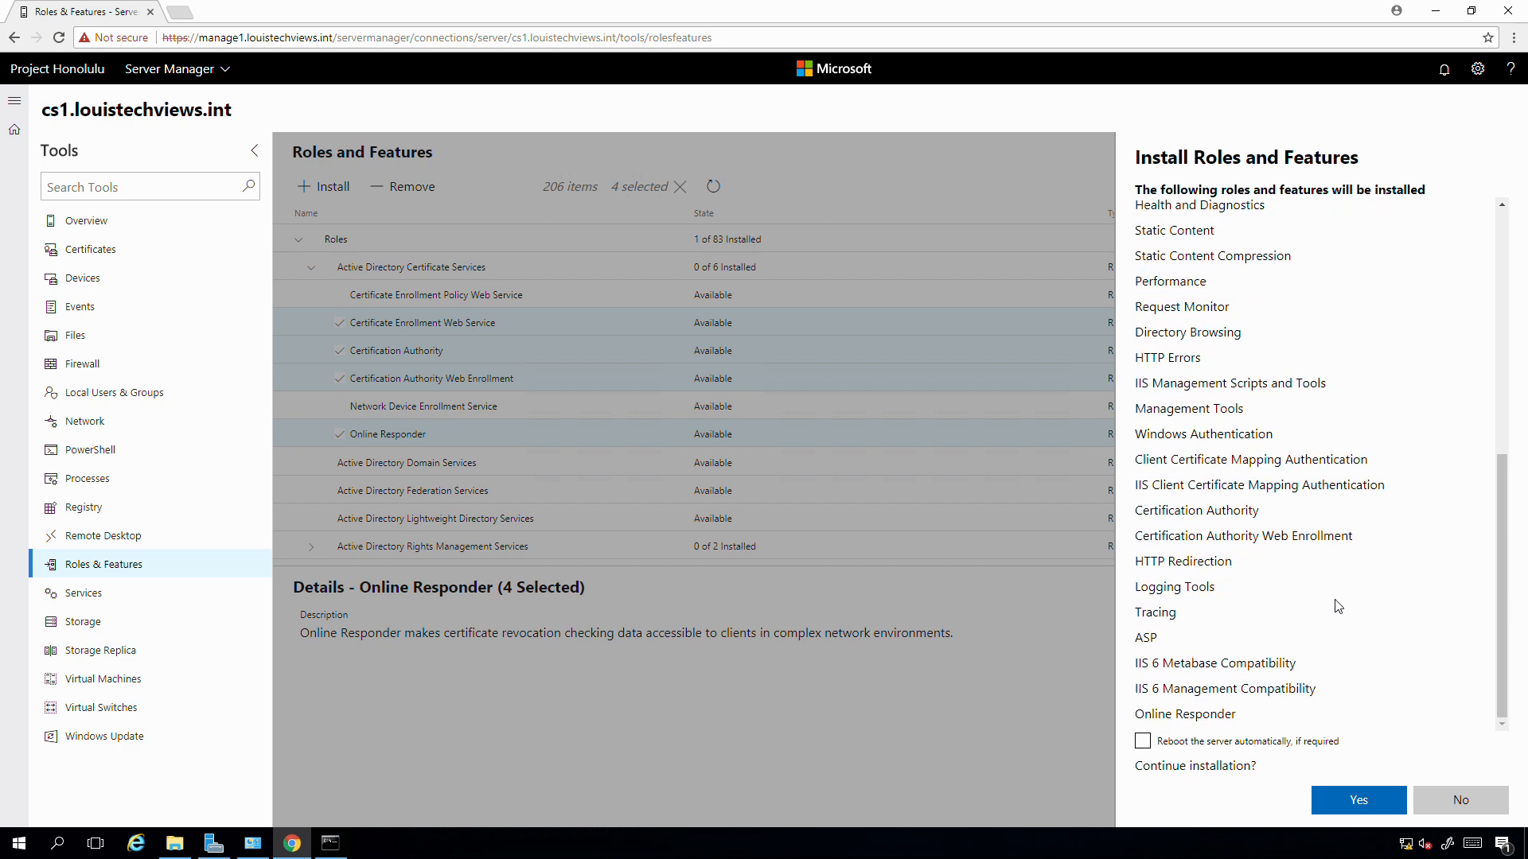
pyautogui.click(1143, 743)
pyautogui.click(1355, 800)
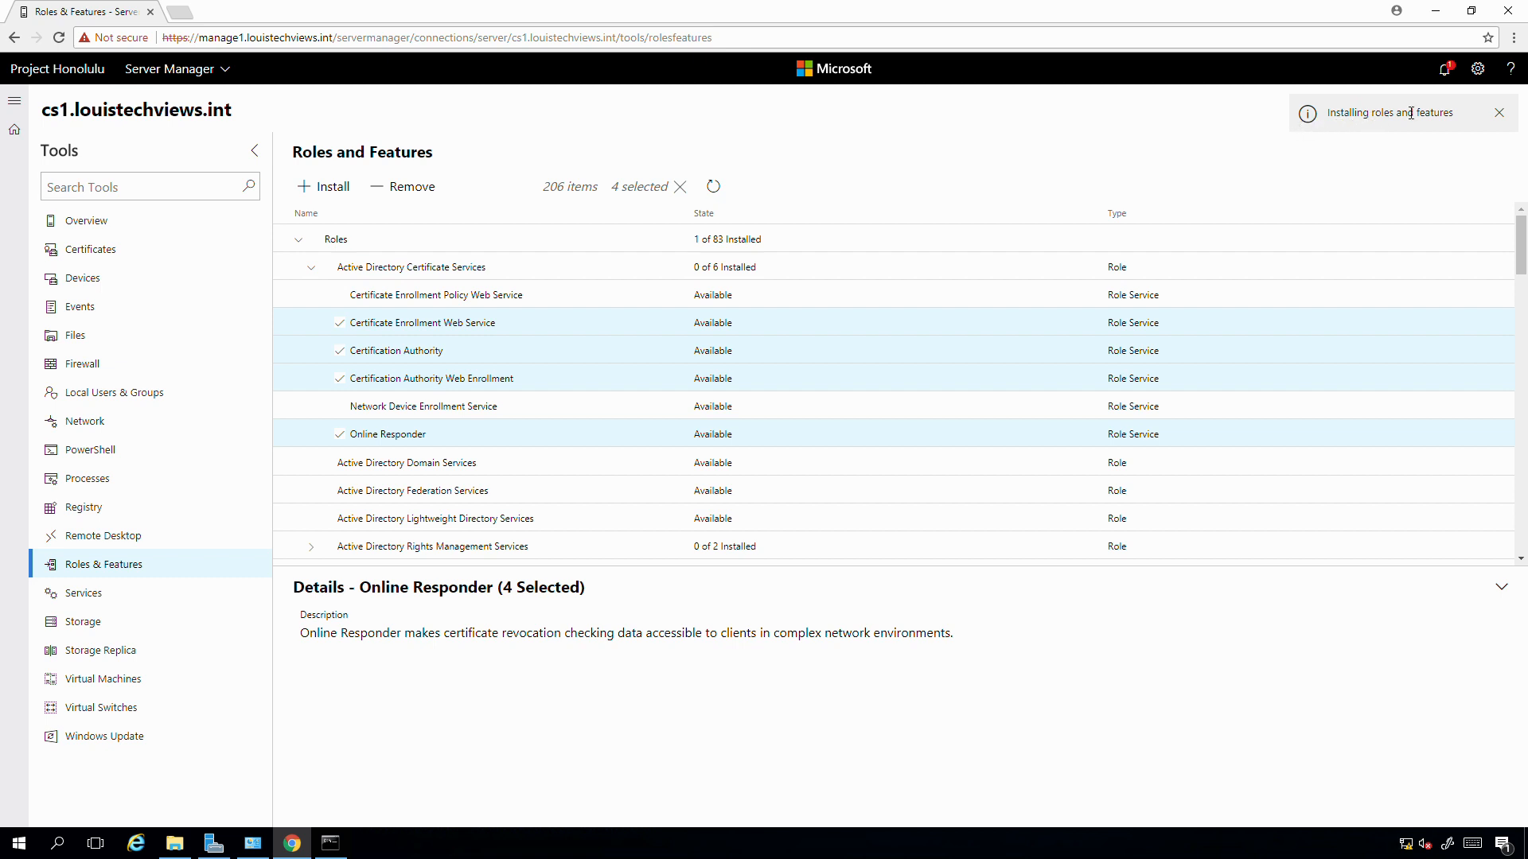
pyautogui.click(1444, 69)
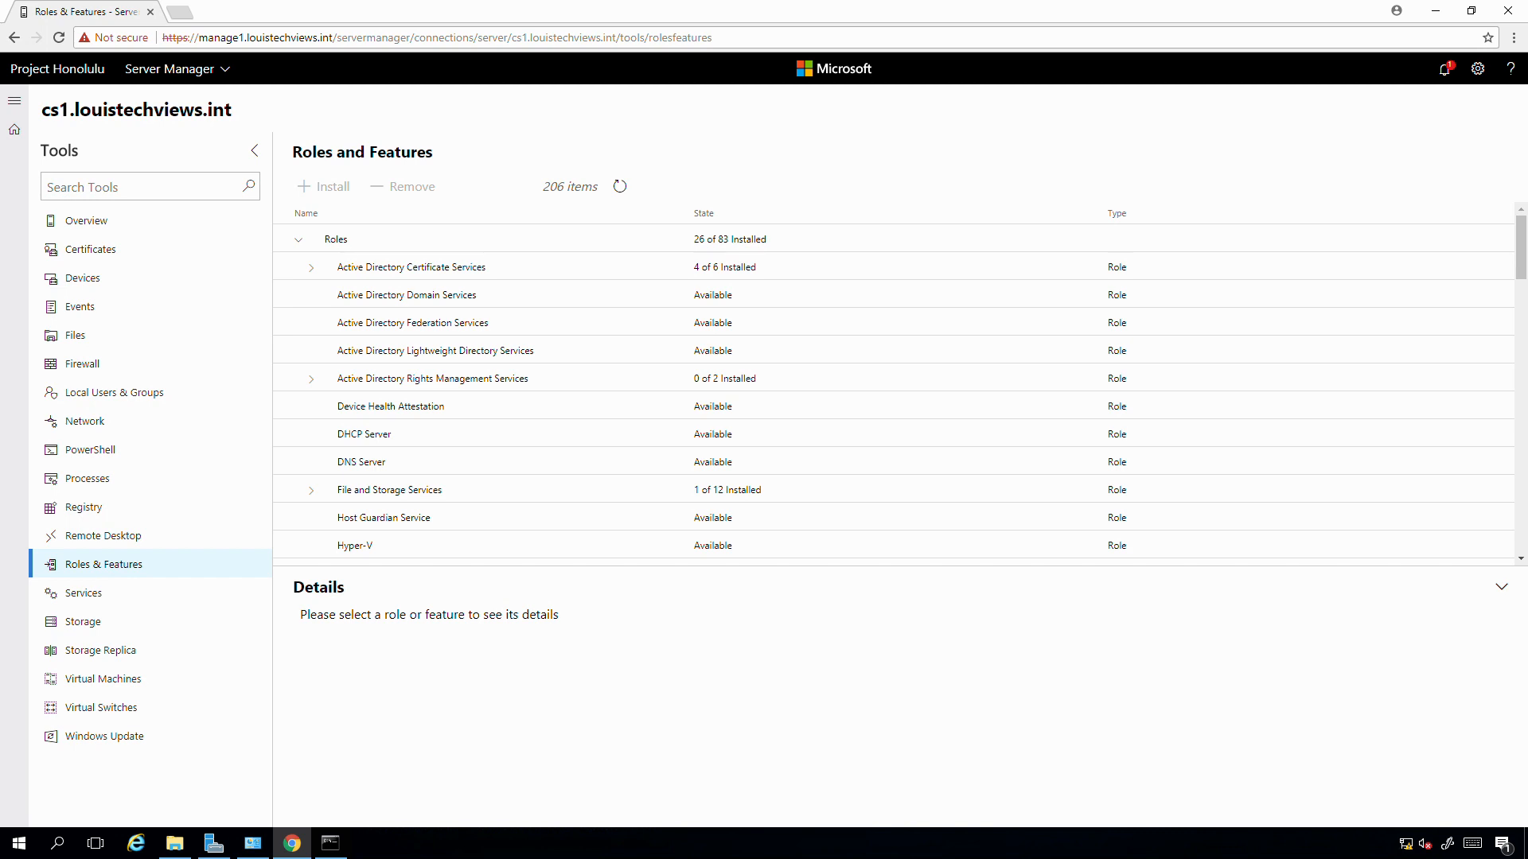
pyautogui.click(1447, 73)
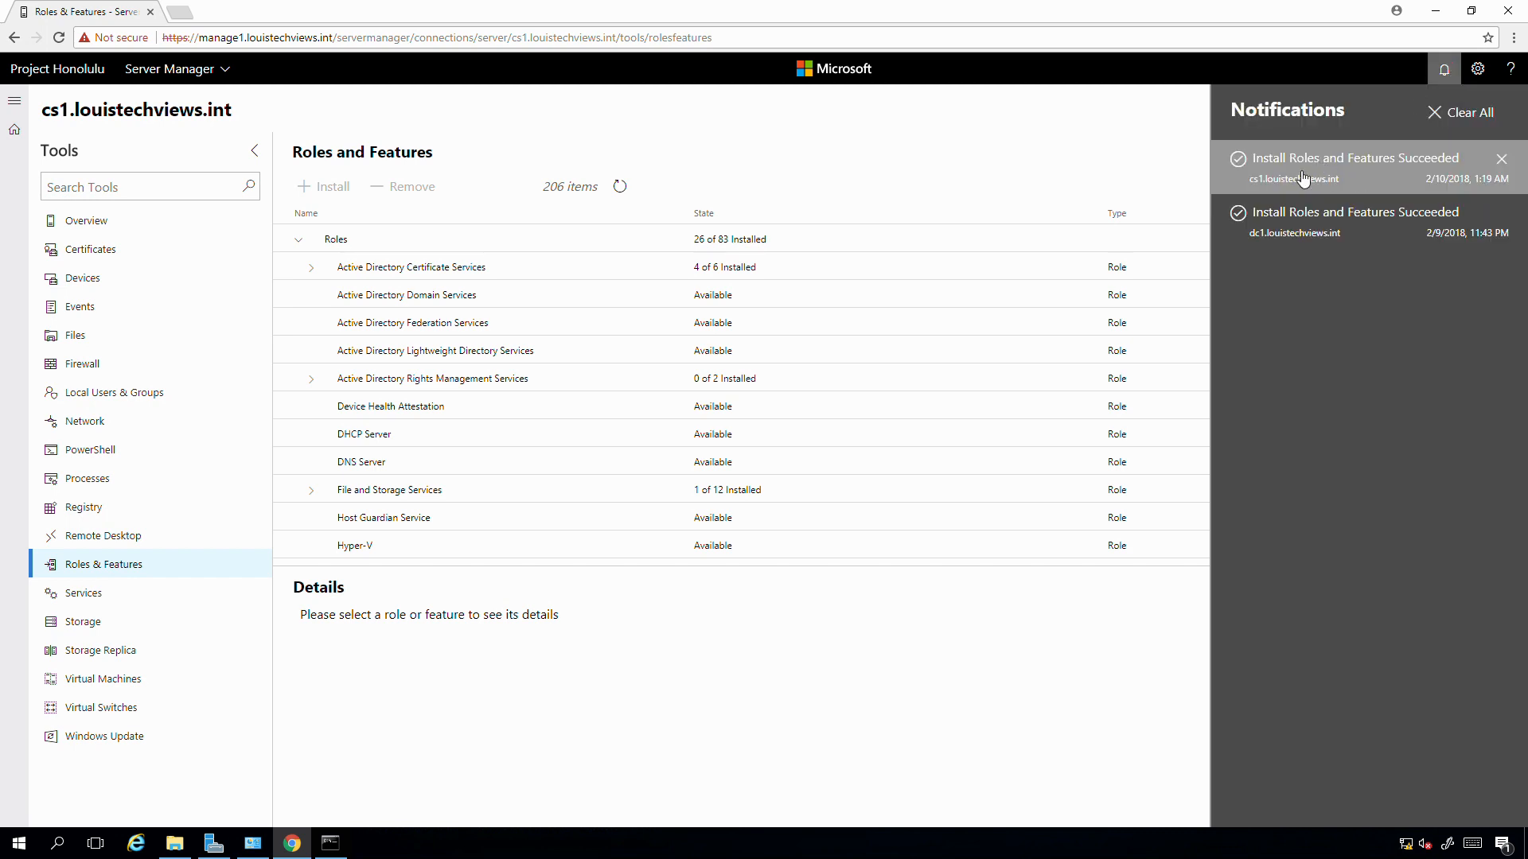
pyautogui.click(821, 165)
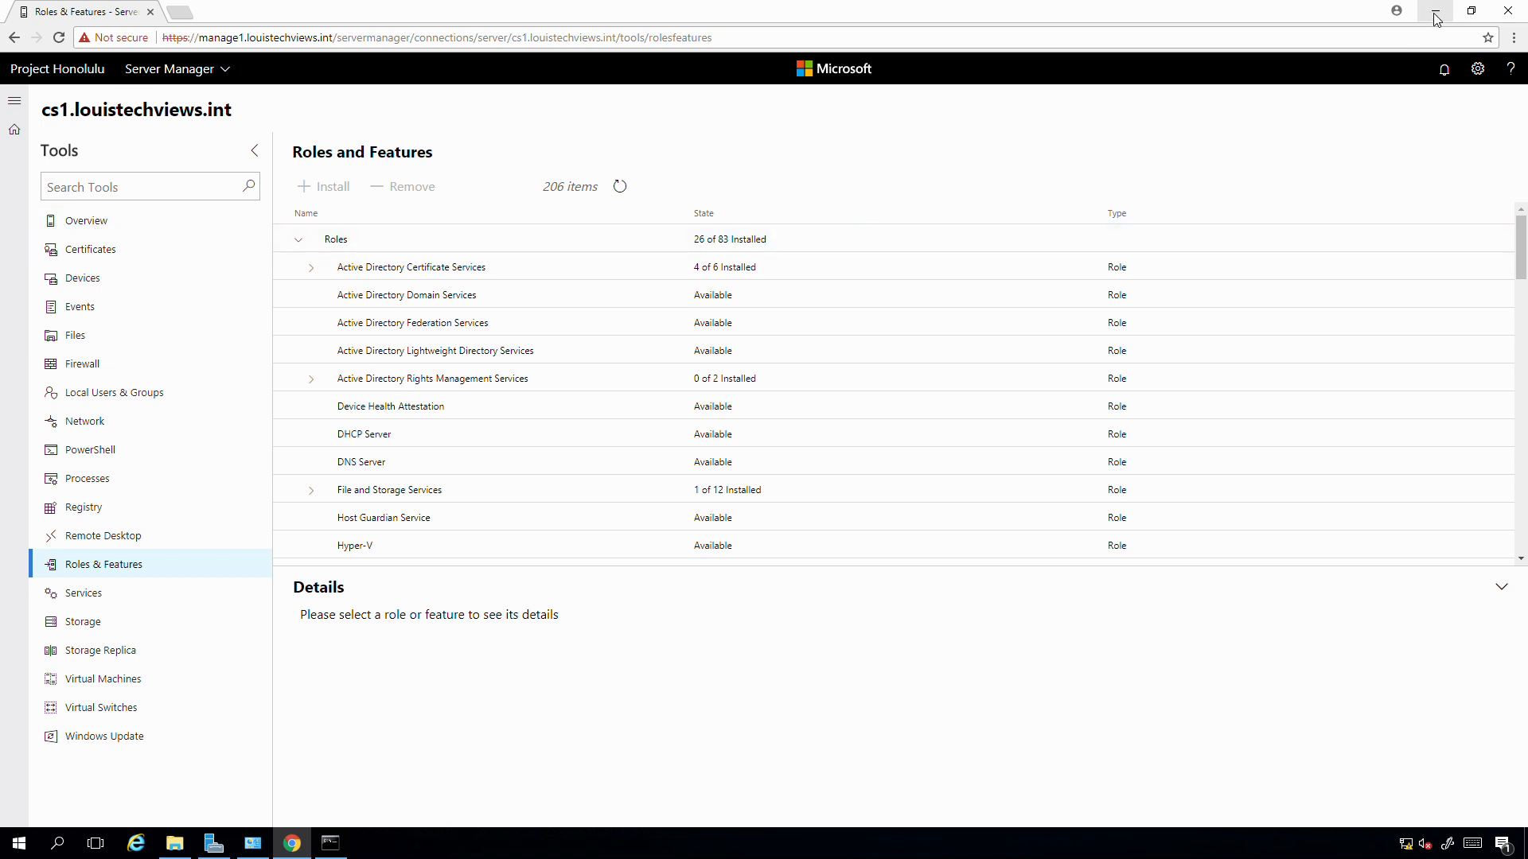
# - Find cs1 in the directory, add it to All Servers, then show the AD CS servers page
pyautogui.click(213, 846)
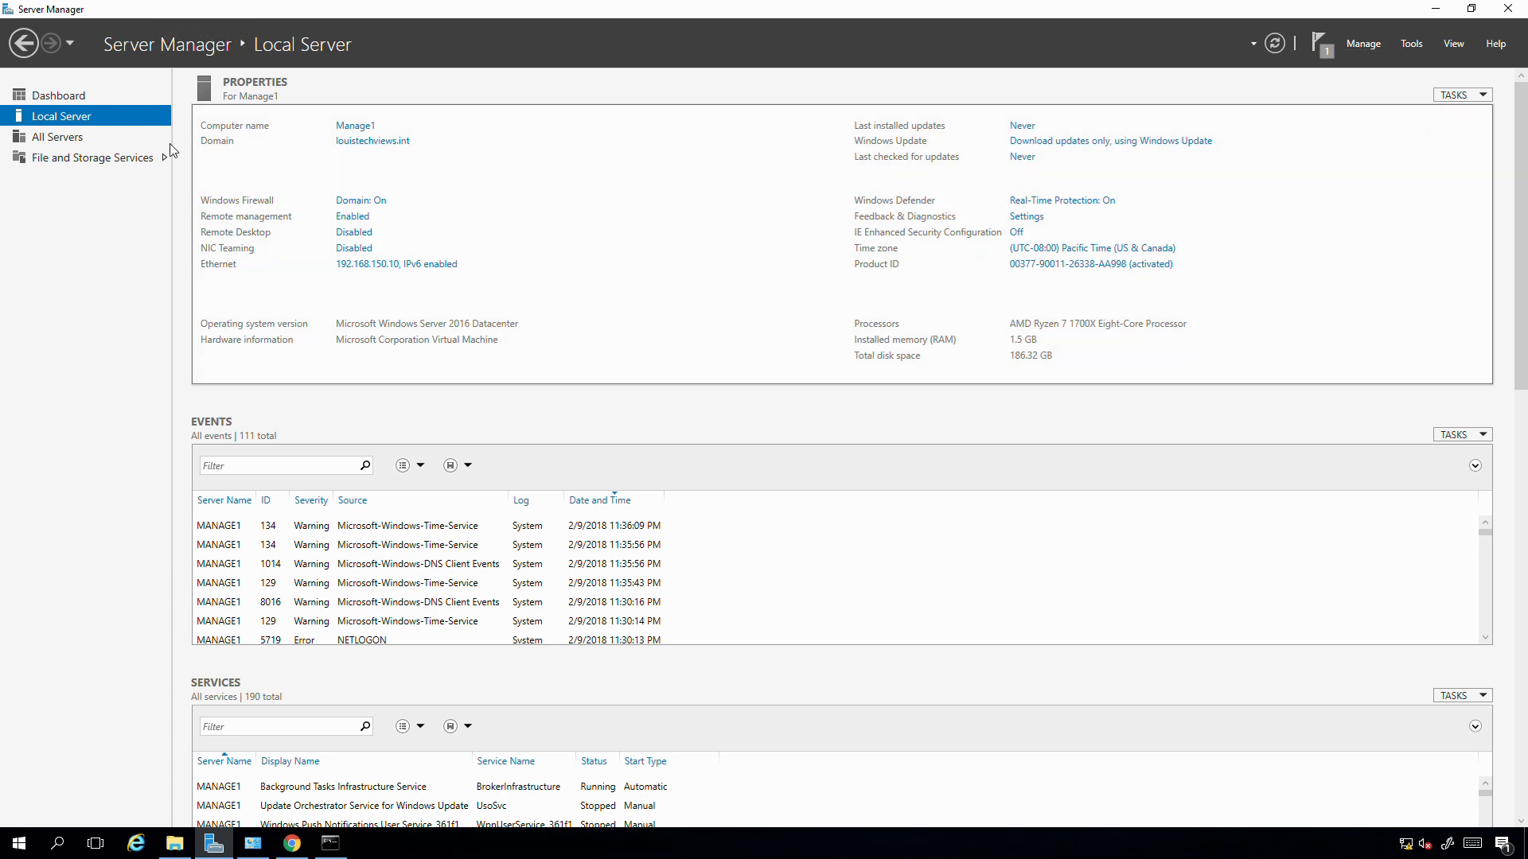
pyautogui.rightClick(57, 144)
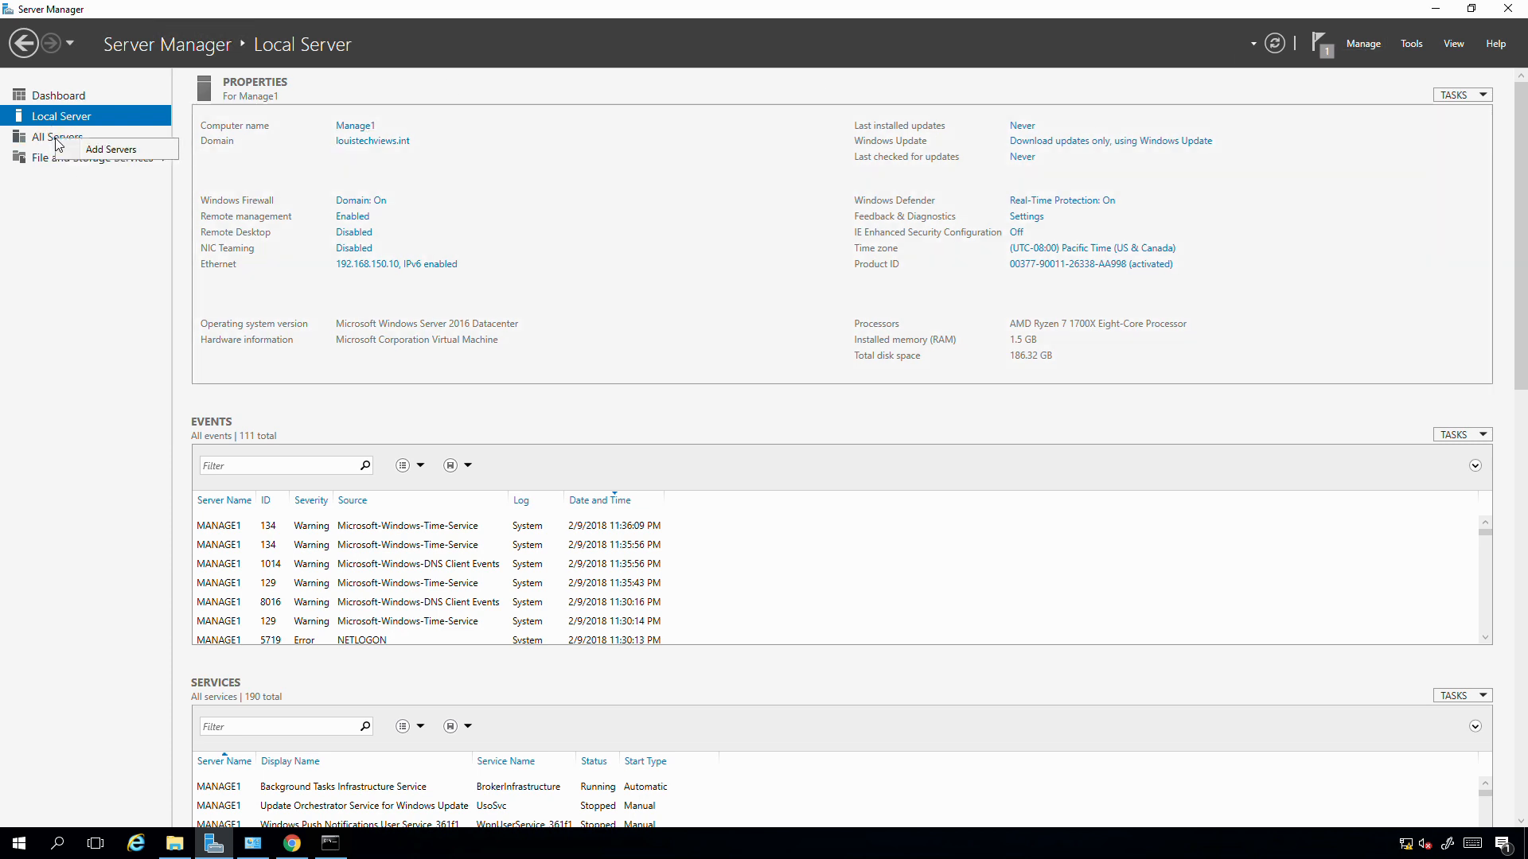
pyautogui.click(95, 151)
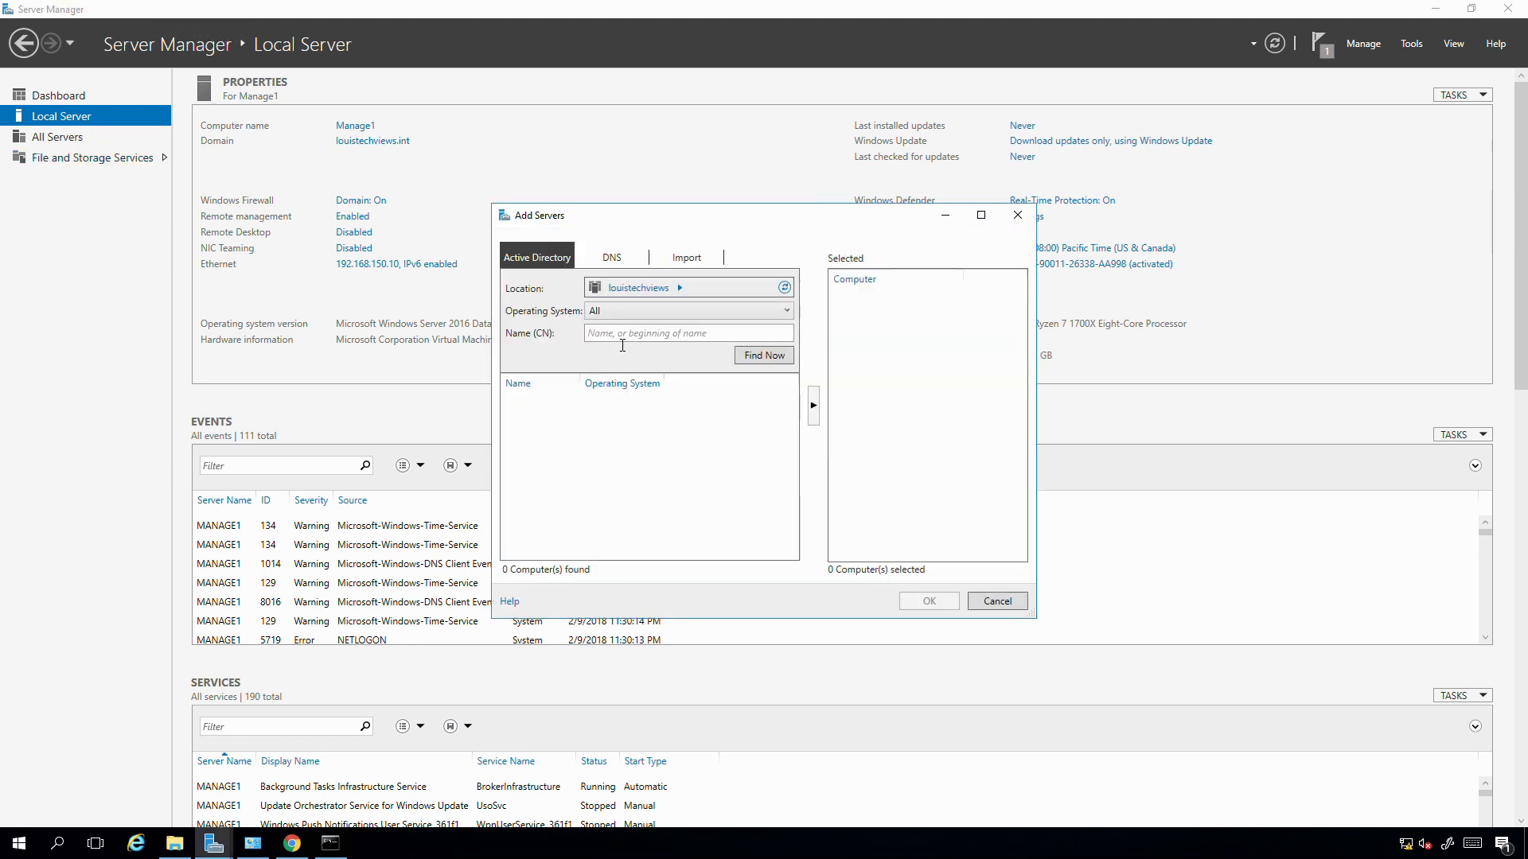
pyautogui.write('cs1')
pyautogui.click(775, 358)
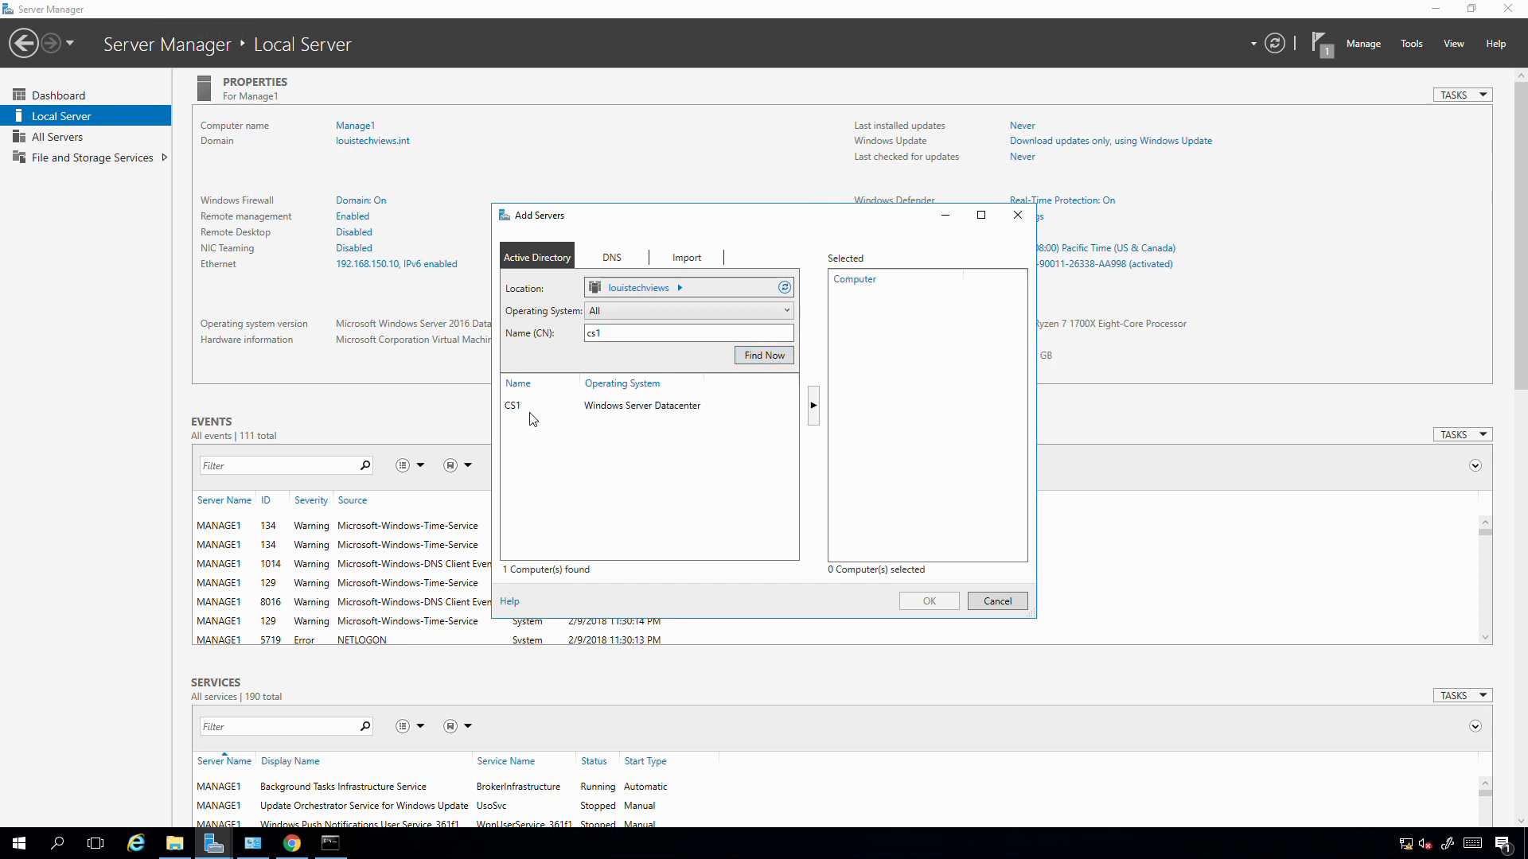
pyautogui.doubleClick(533, 414)
pyautogui.click(918, 602)
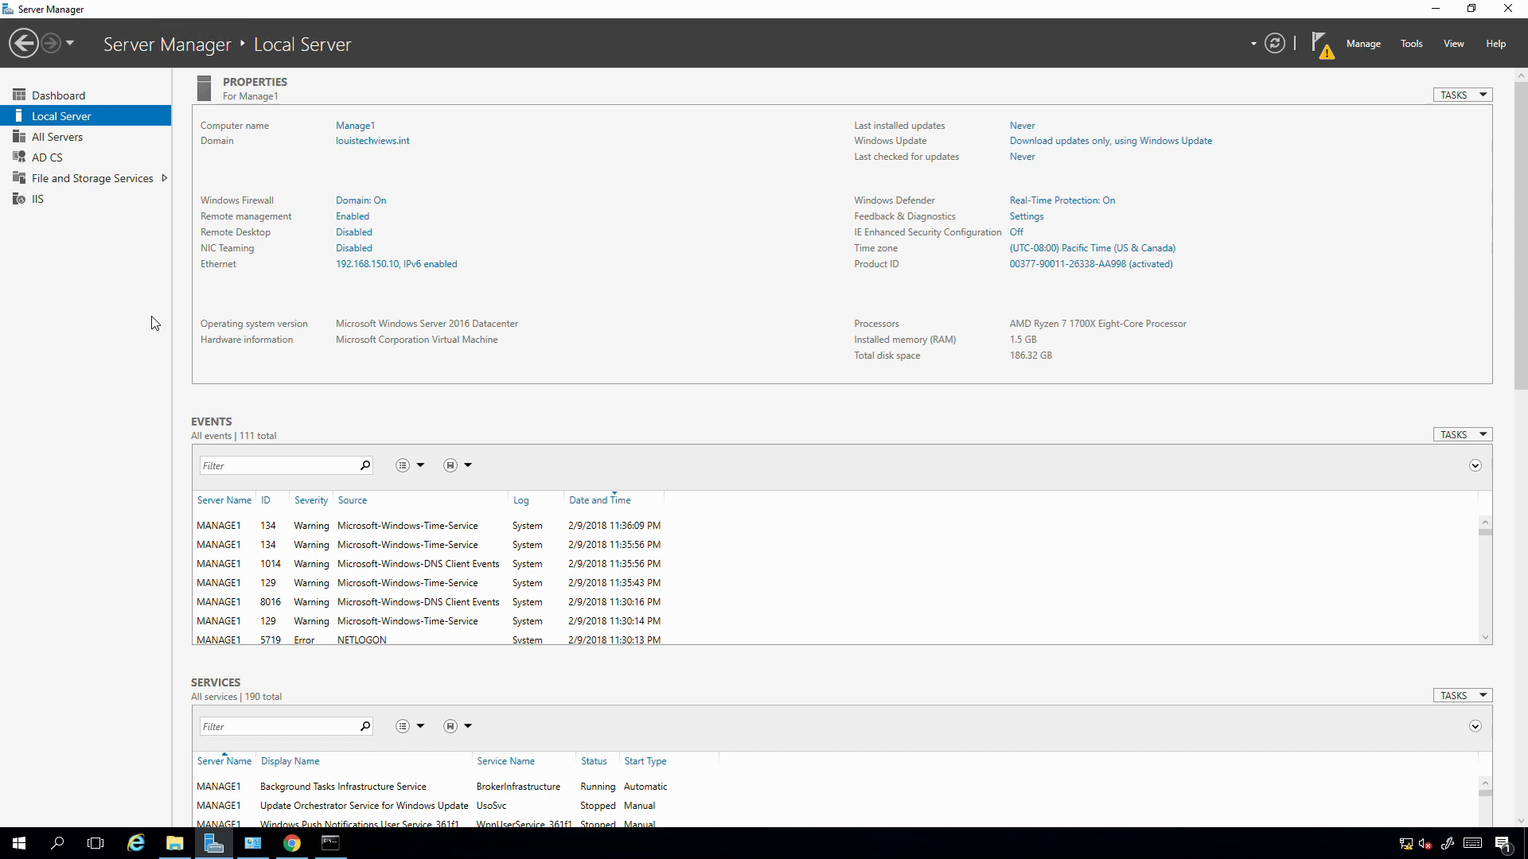
pyautogui.click(58, 165)
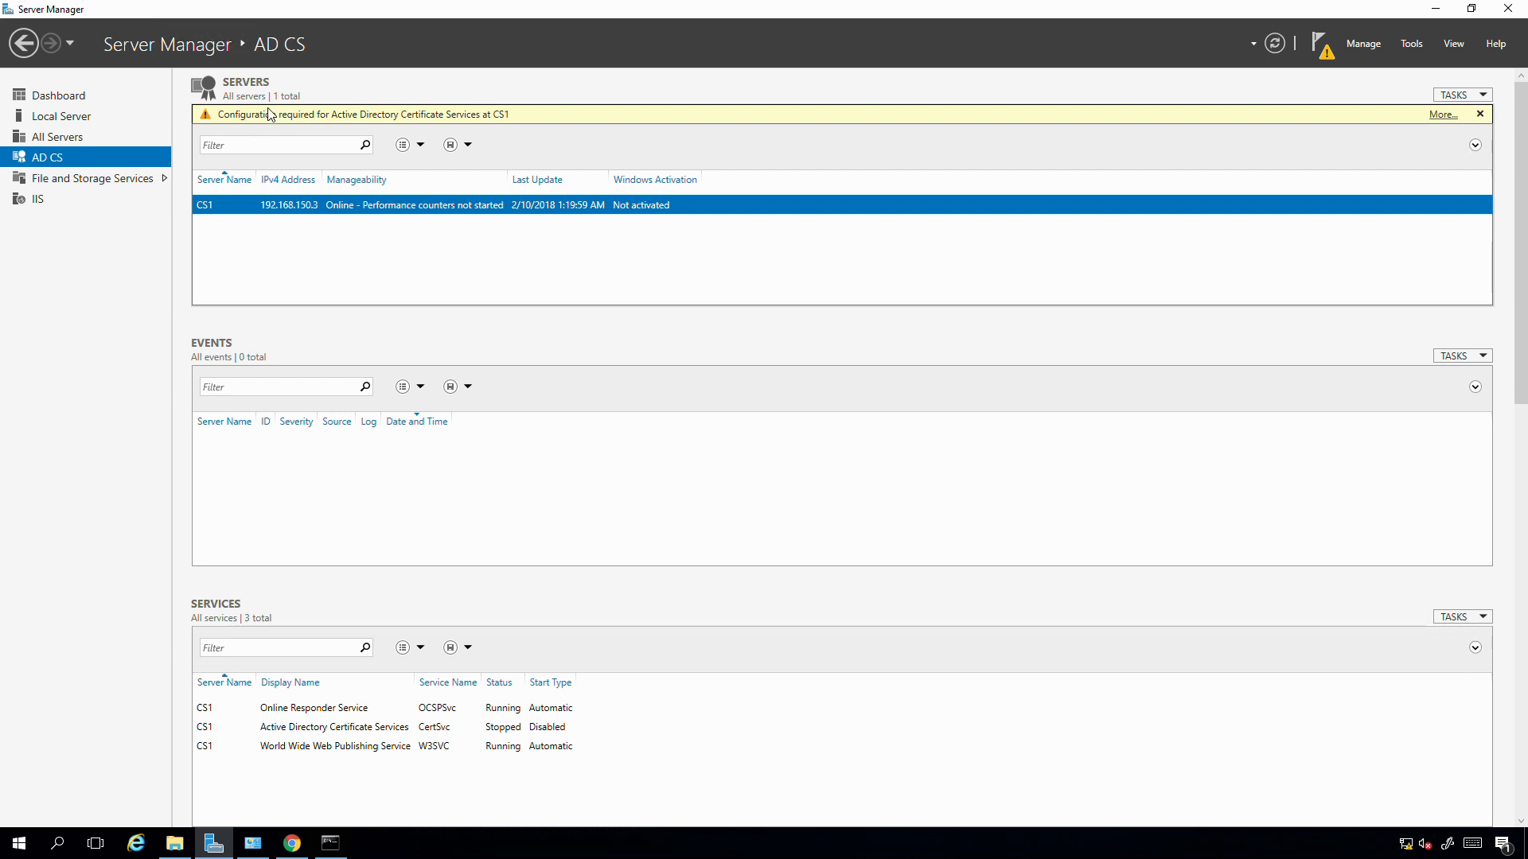
# - Launch 'Configure Active Directory Certificate Services on the destination server' from the notifications flag
pyautogui.rightClick(245, 208)
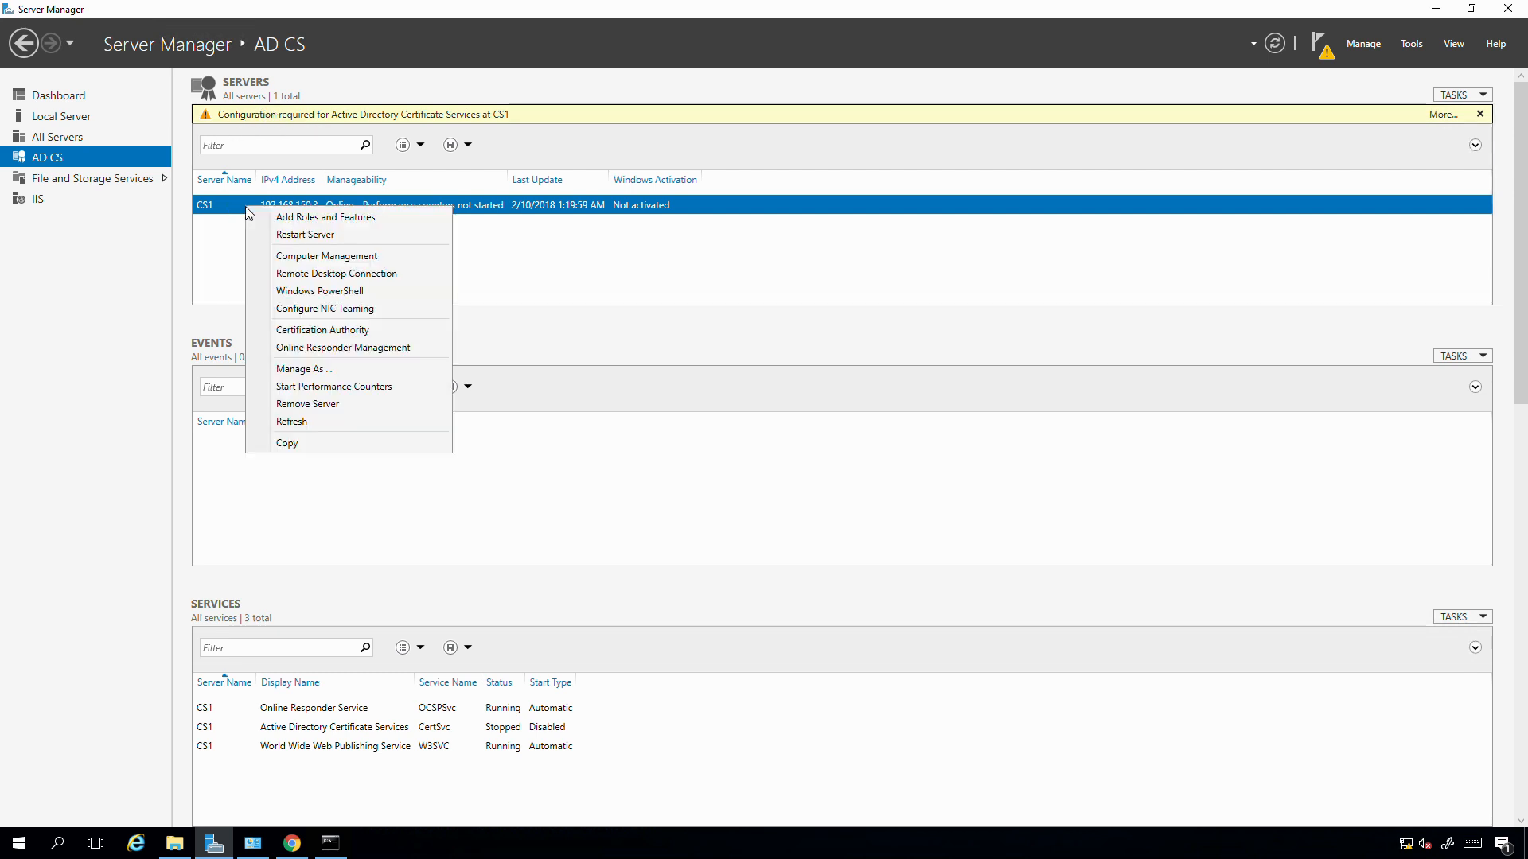
pyautogui.click(194, 211)
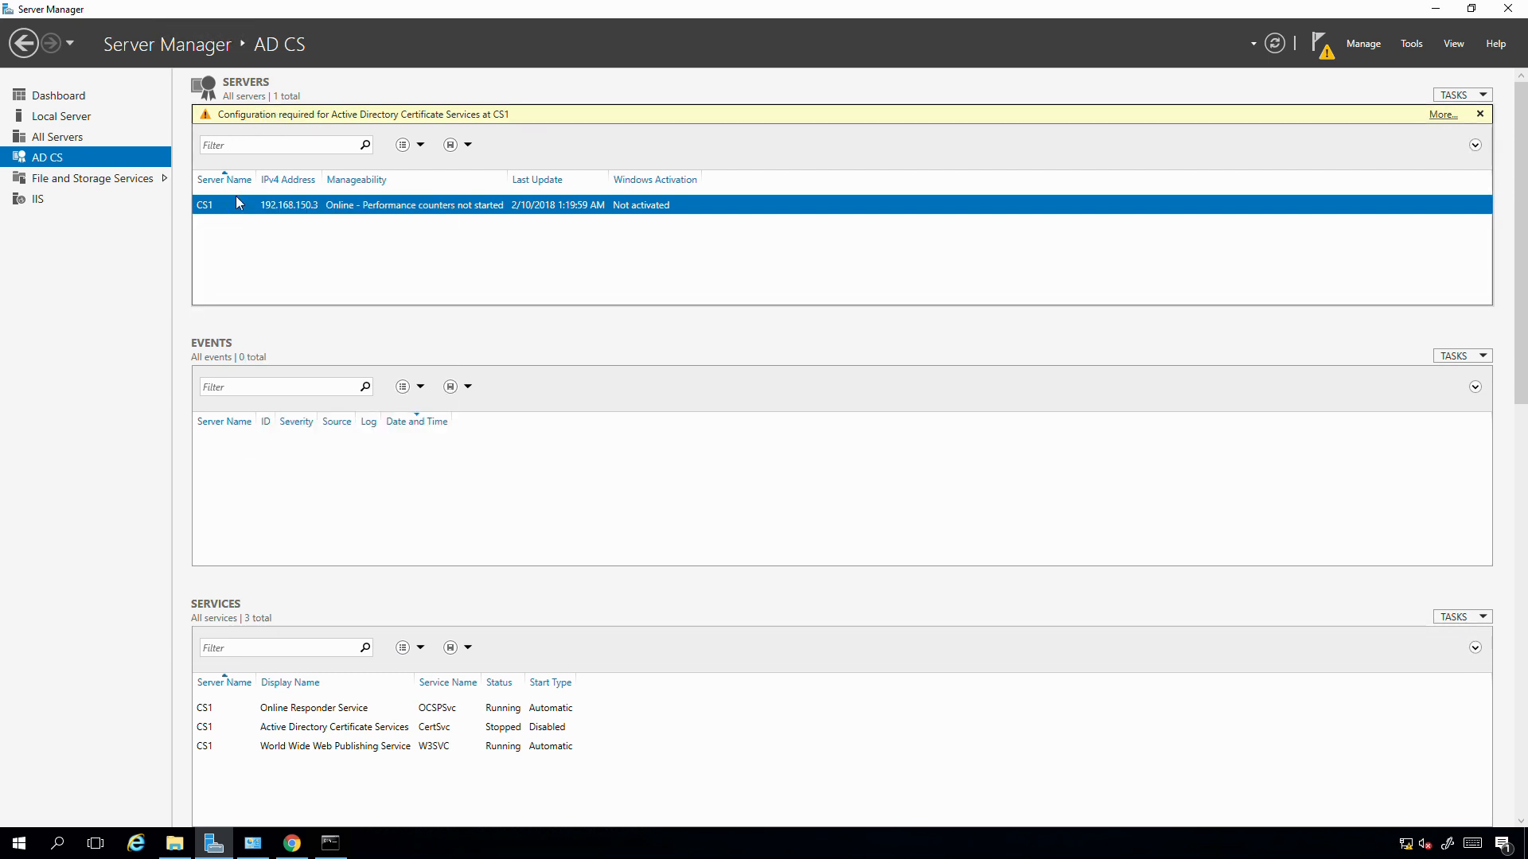
pyautogui.click(1320, 46)
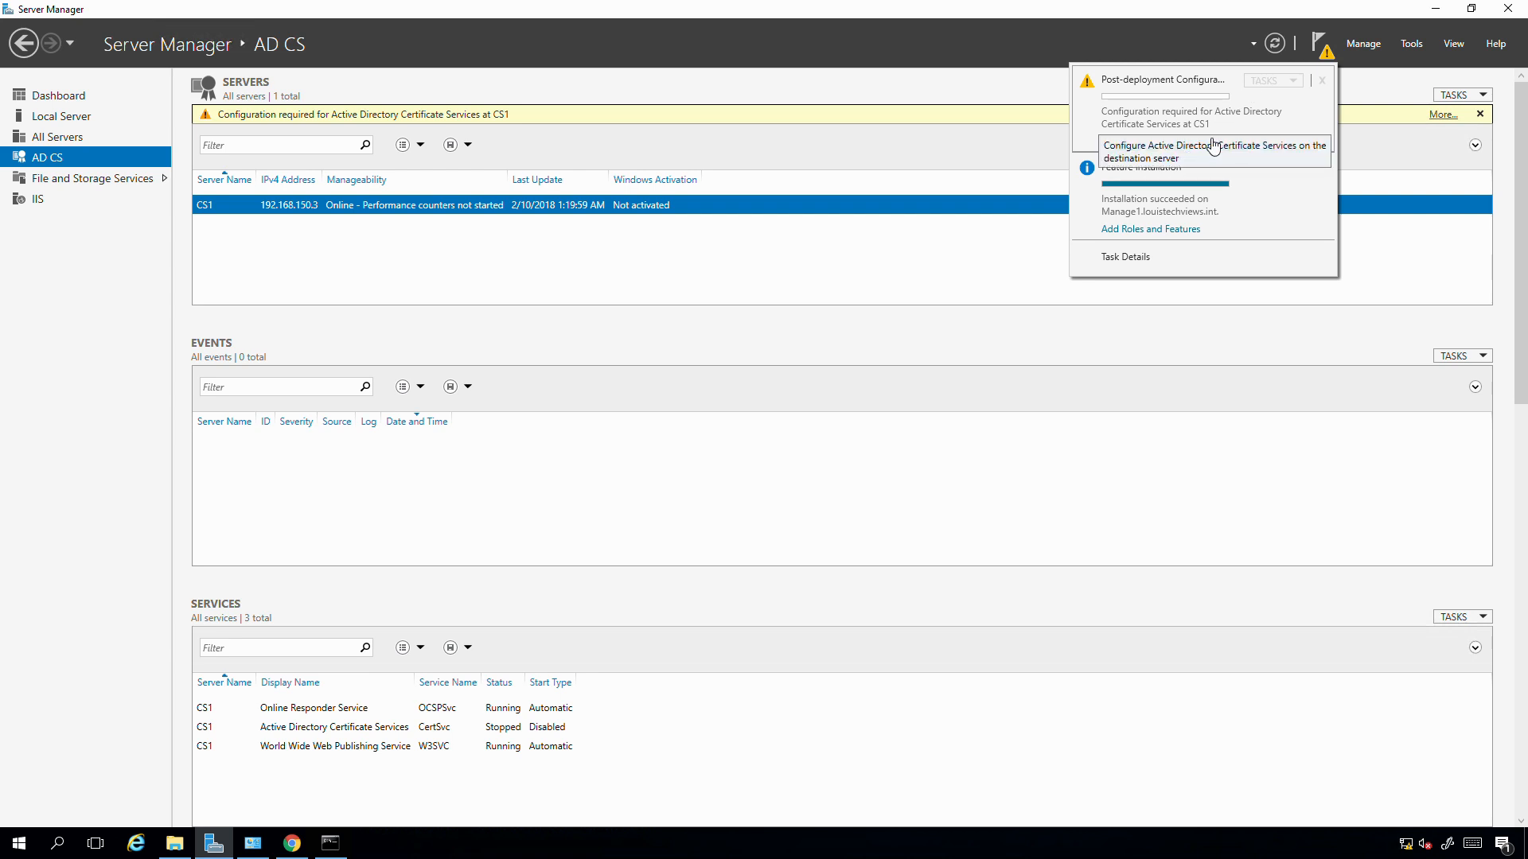
pyautogui.click(1160, 143)
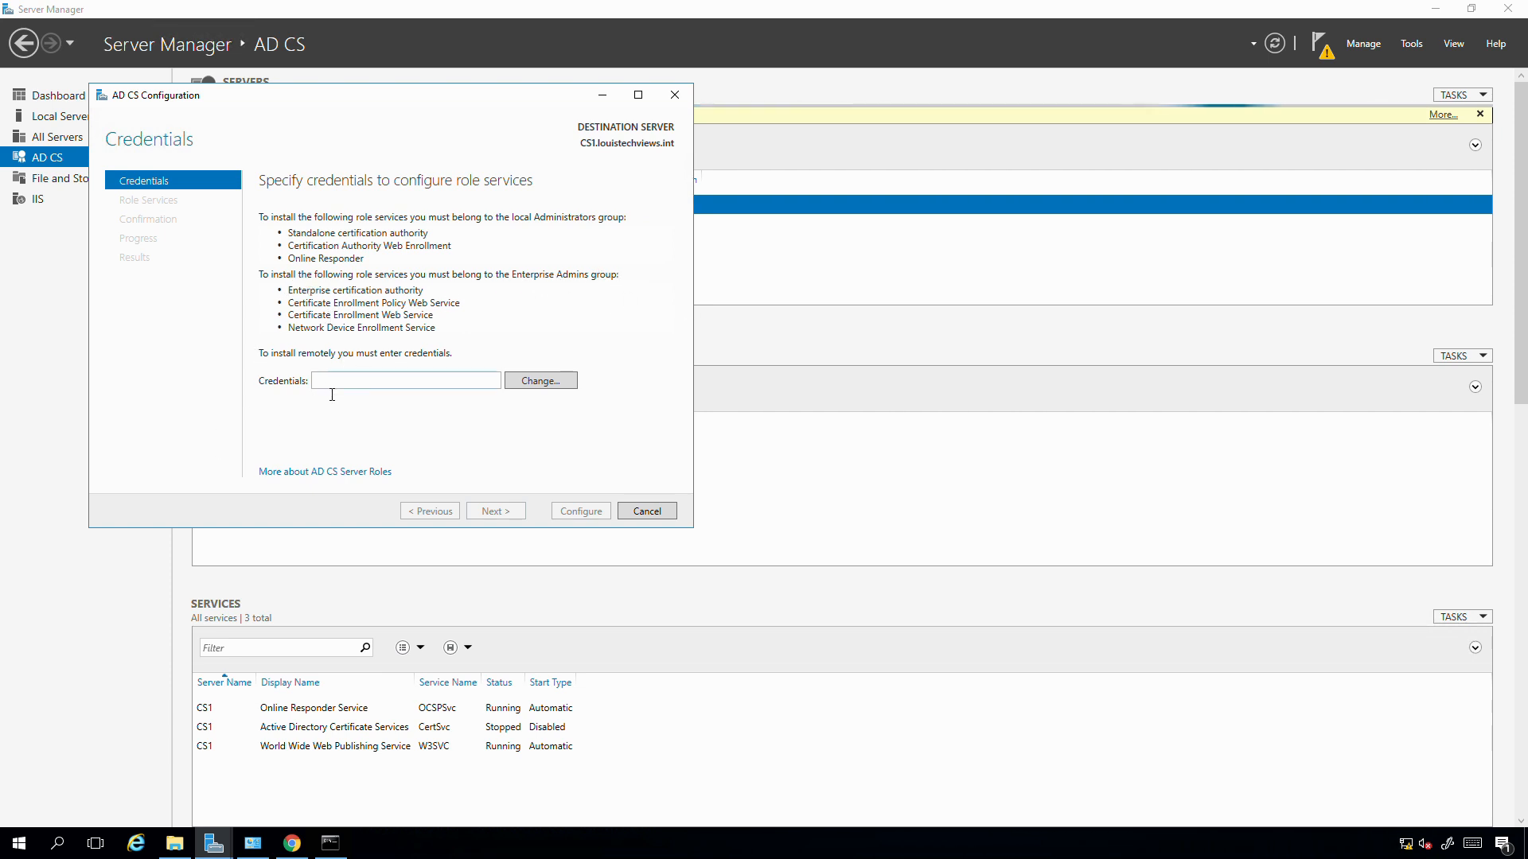
# - Enter the domain administrator account and password, accept them, and continue to Role Services
pyautogui.click(528, 382)
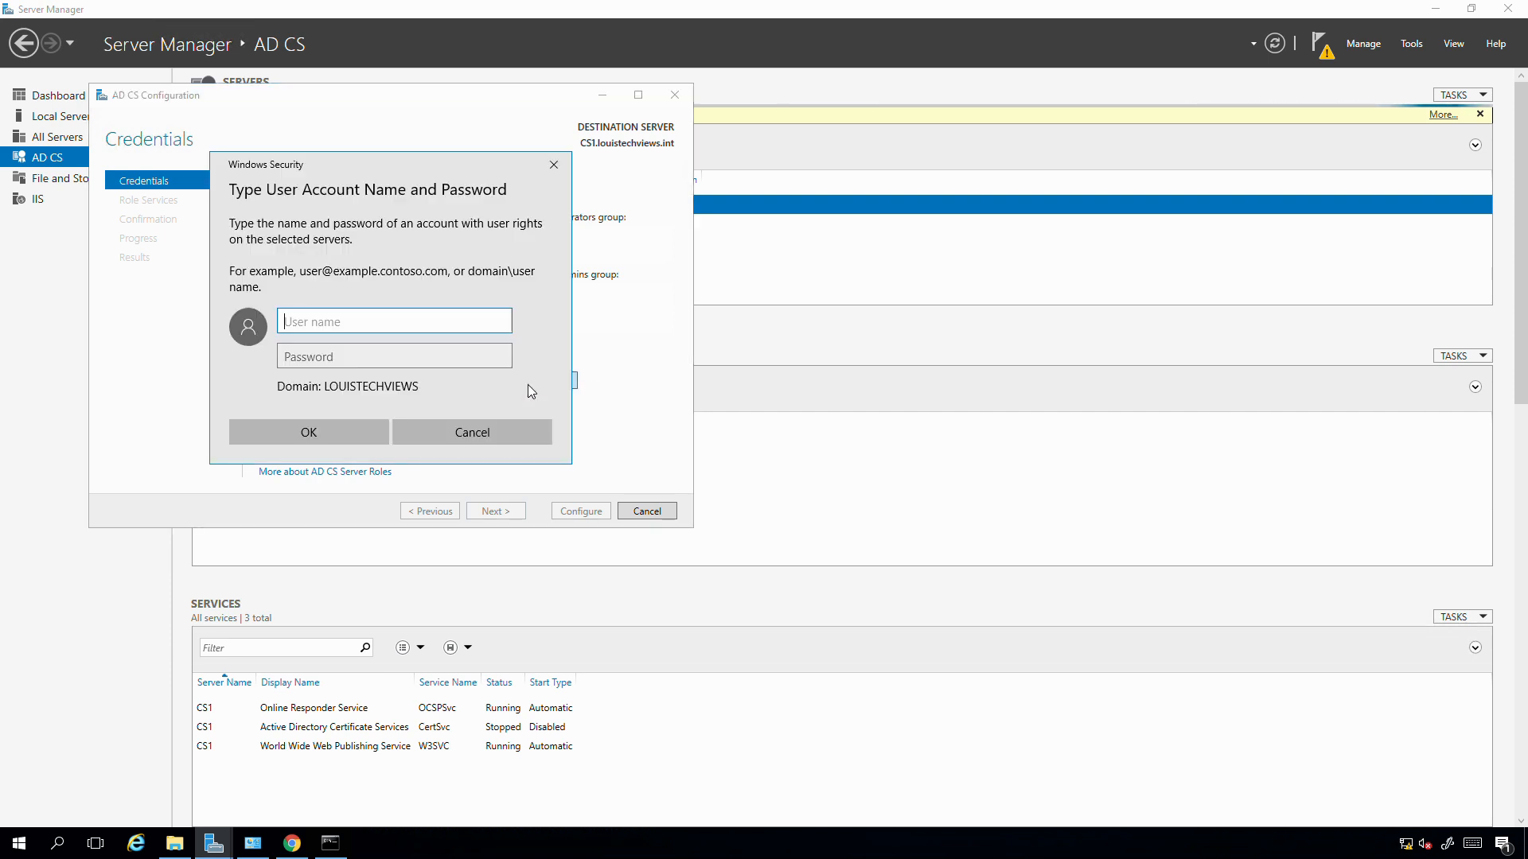
pyautogui.write('administrator')
pyautogui.press('Tab')
pyautogui.write('P')
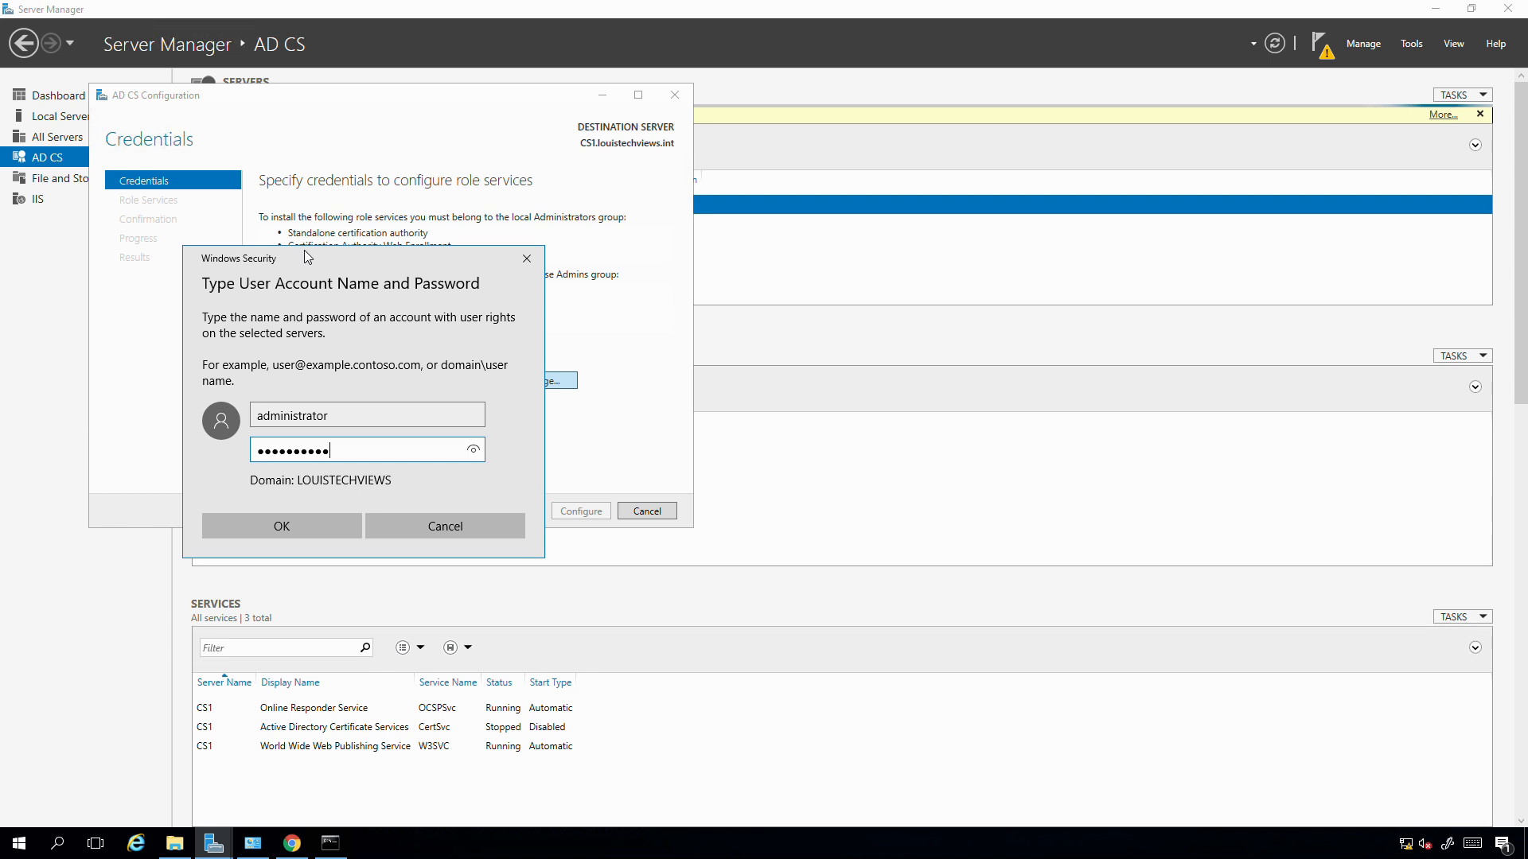
pyautogui.moveTo(313, 263); pyautogui.dragTo(310, 228)
pyautogui.moveTo(311, 227); pyautogui.dragTo(580, 192)
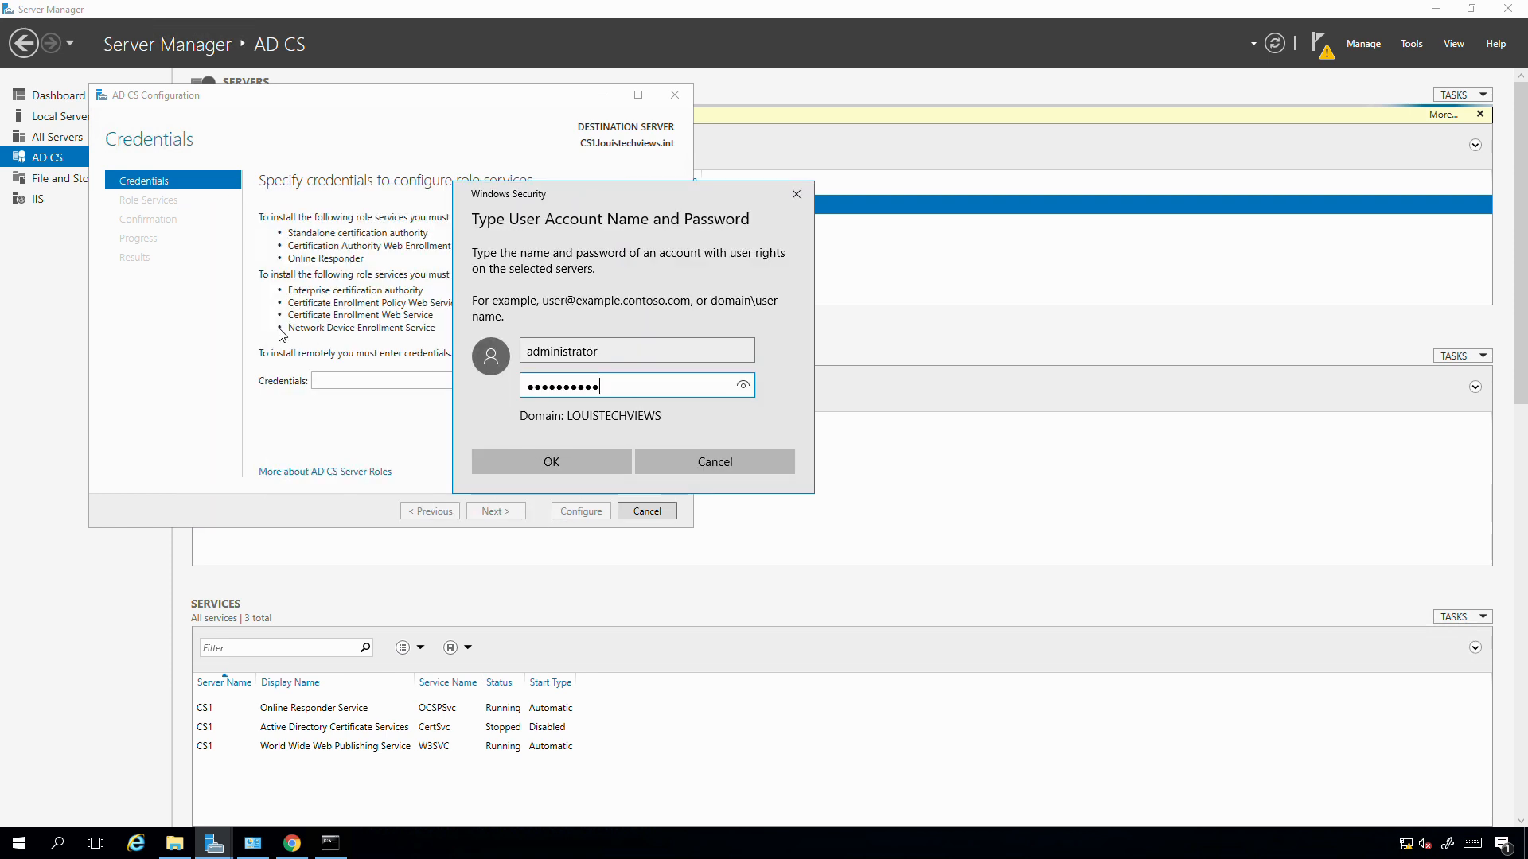
pyautogui.click(526, 469)
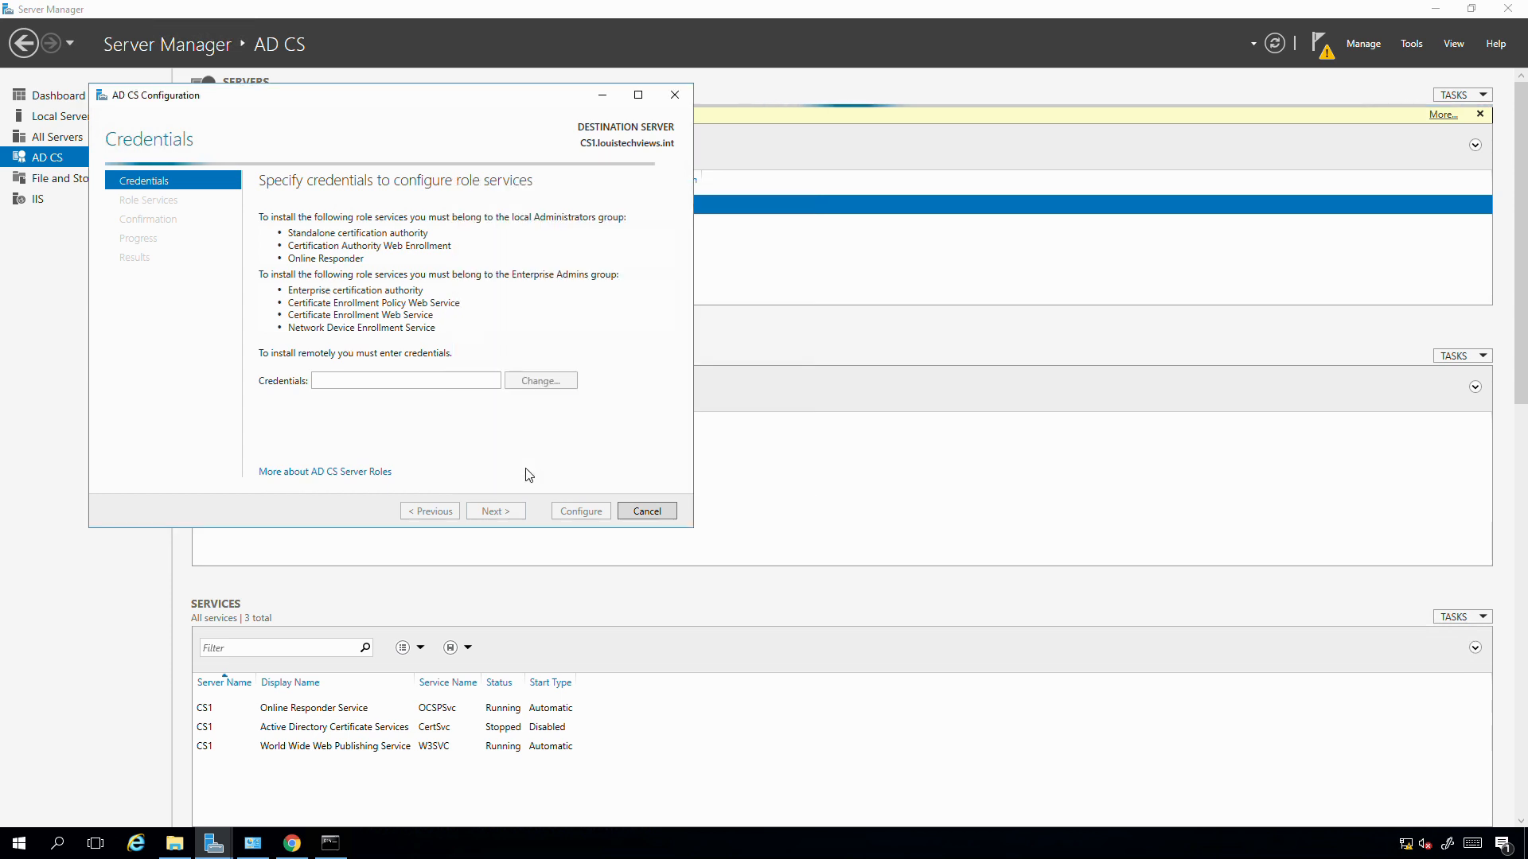
pyautogui.click(492, 512)
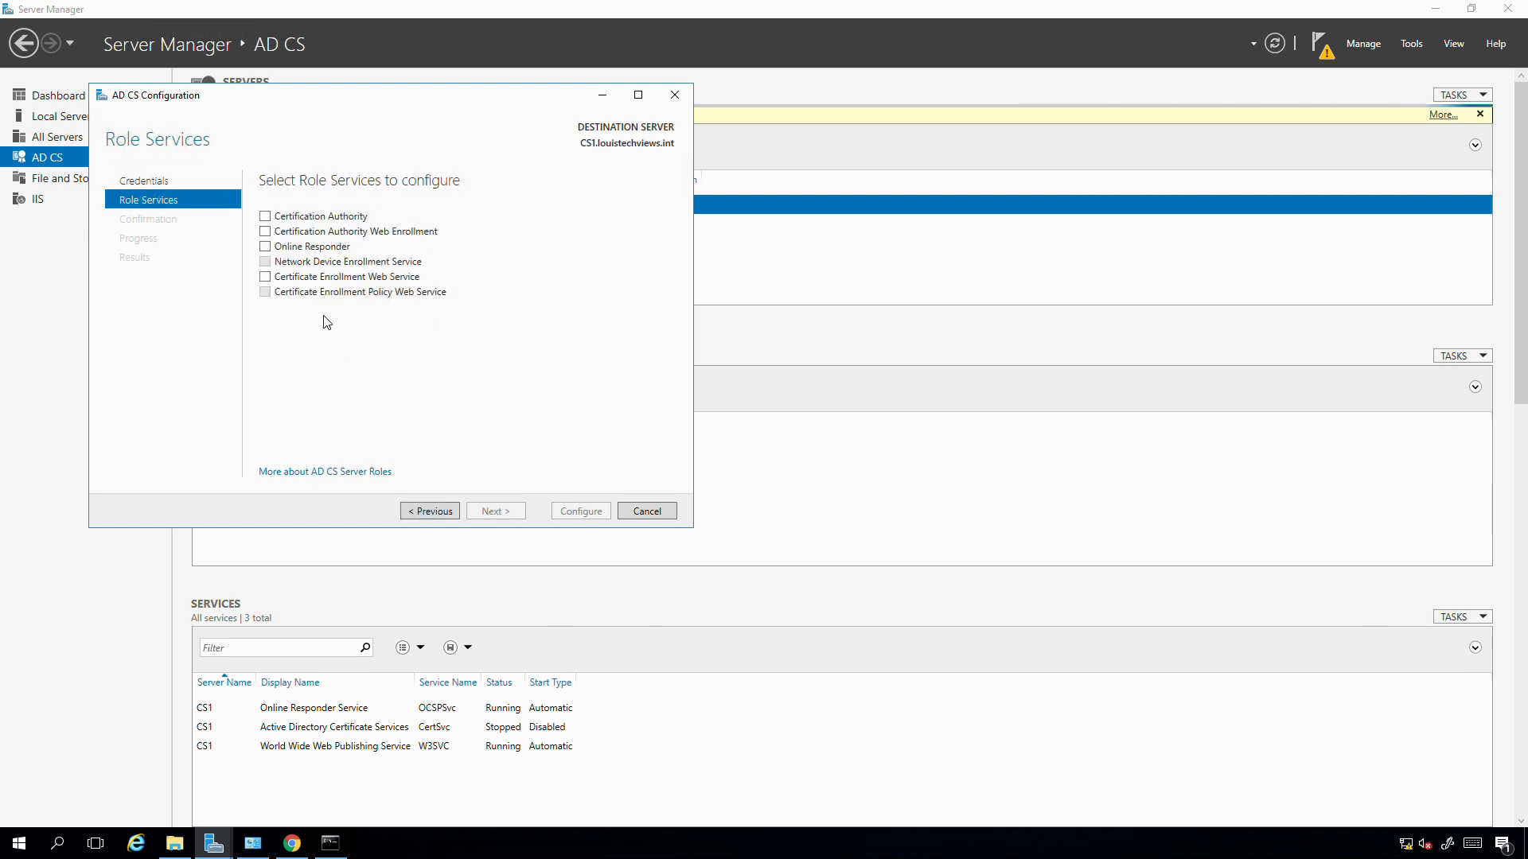
# - Select only Certification Authority, then keep Enterprise CA and Root CA to reach Private Key
pyautogui.click(266, 219)
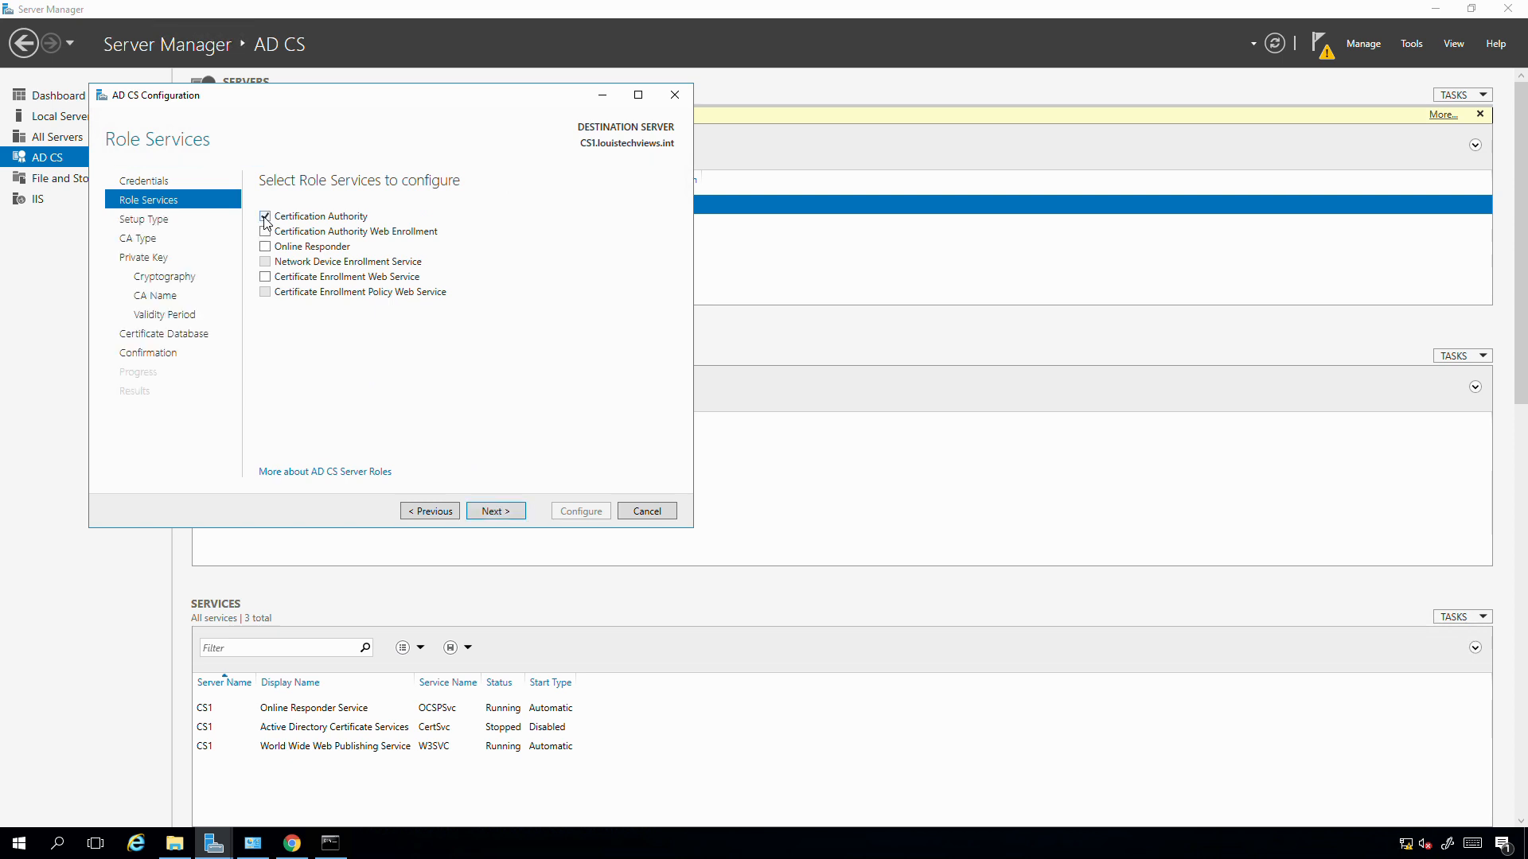
pyautogui.click(266, 232)
pyautogui.click(265, 246)
pyautogui.click(265, 232)
pyautogui.click(496, 513)
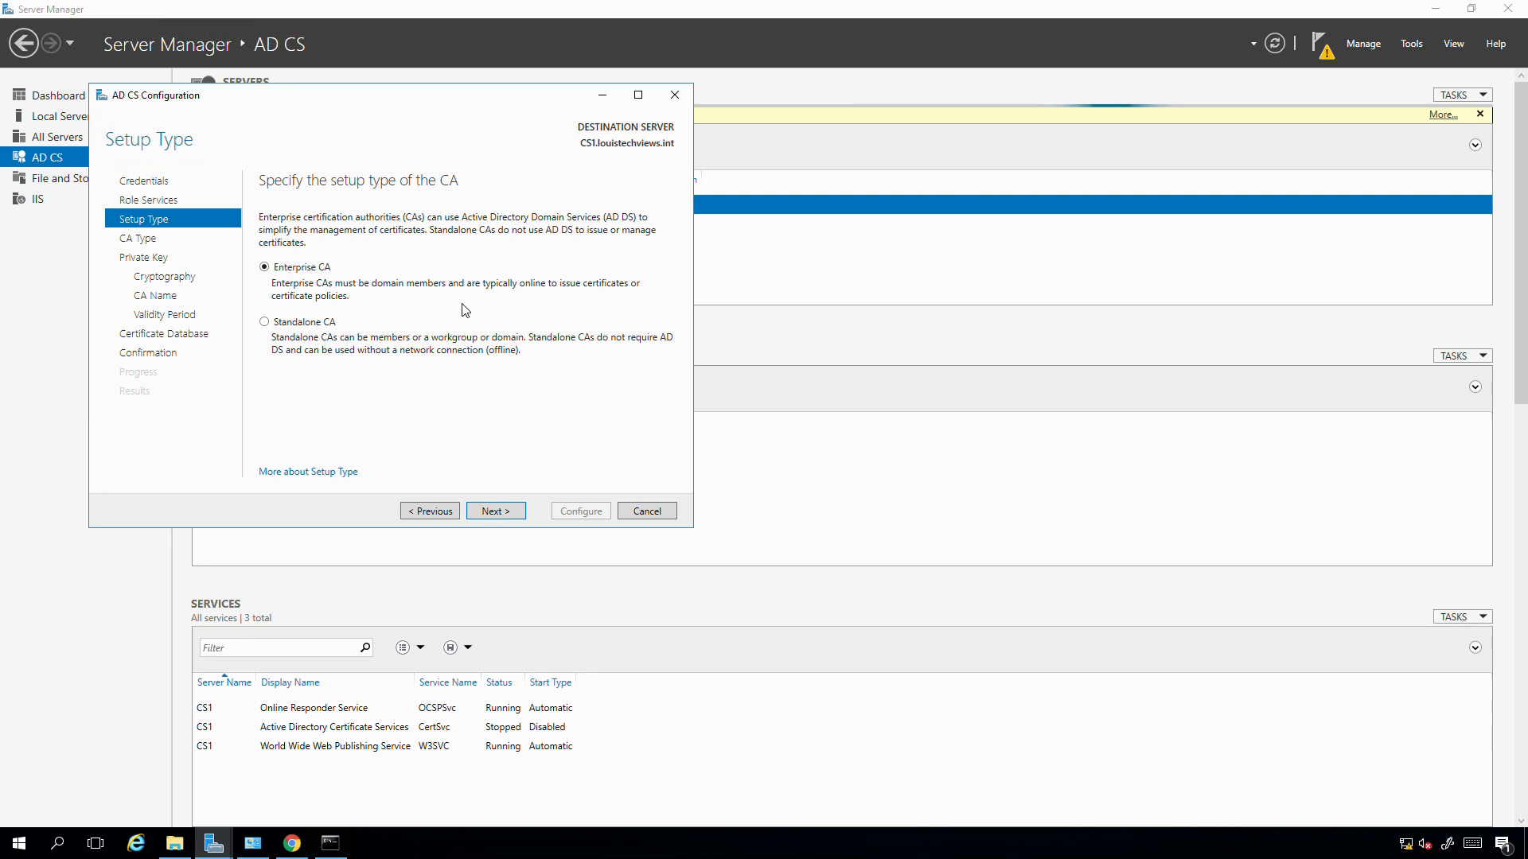
pyautogui.click(497, 515)
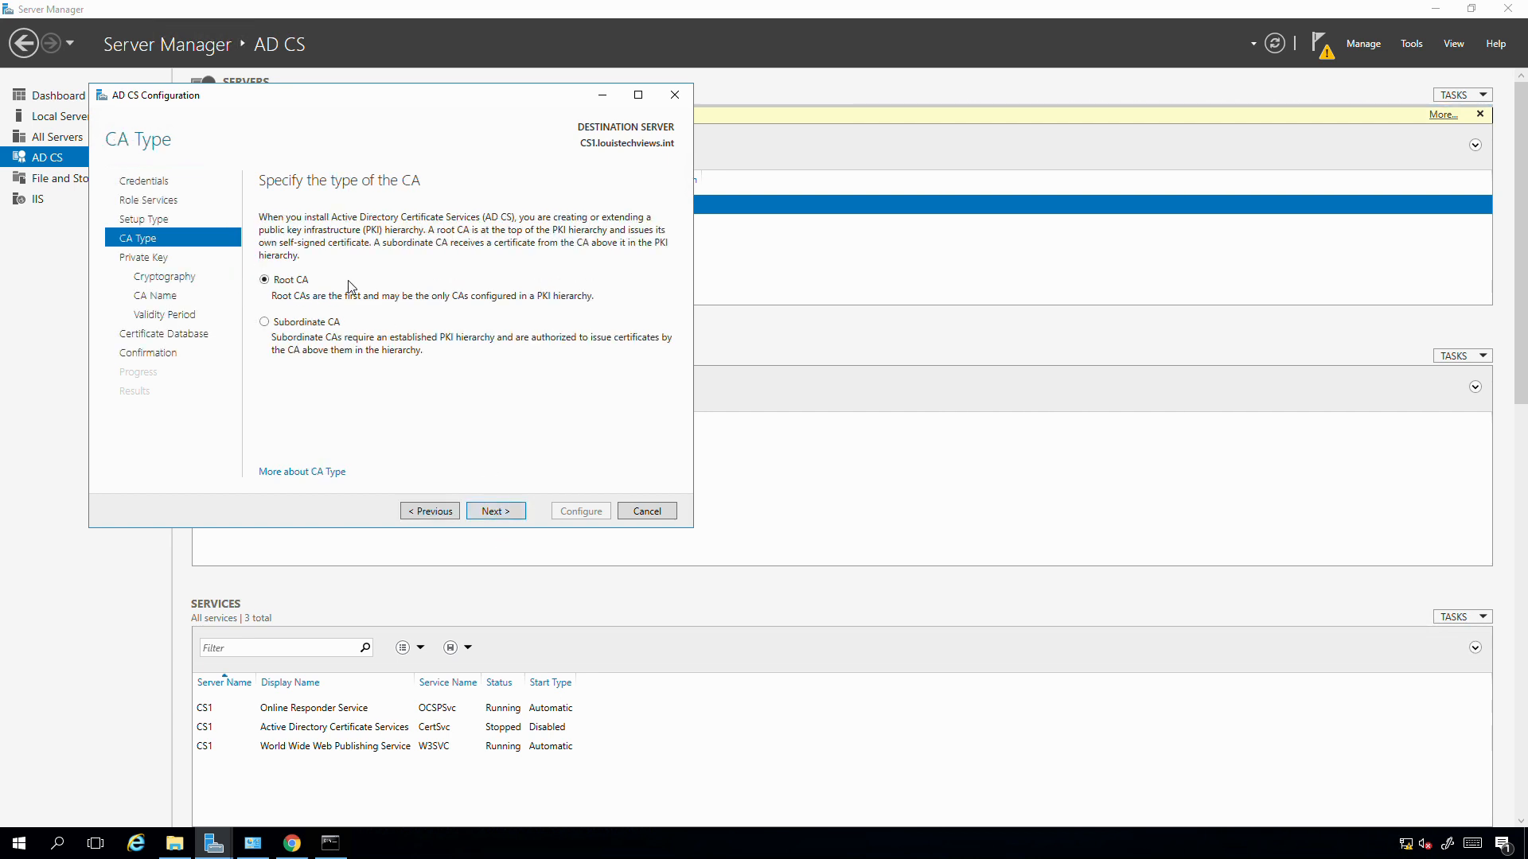
pyautogui.click(496, 511)
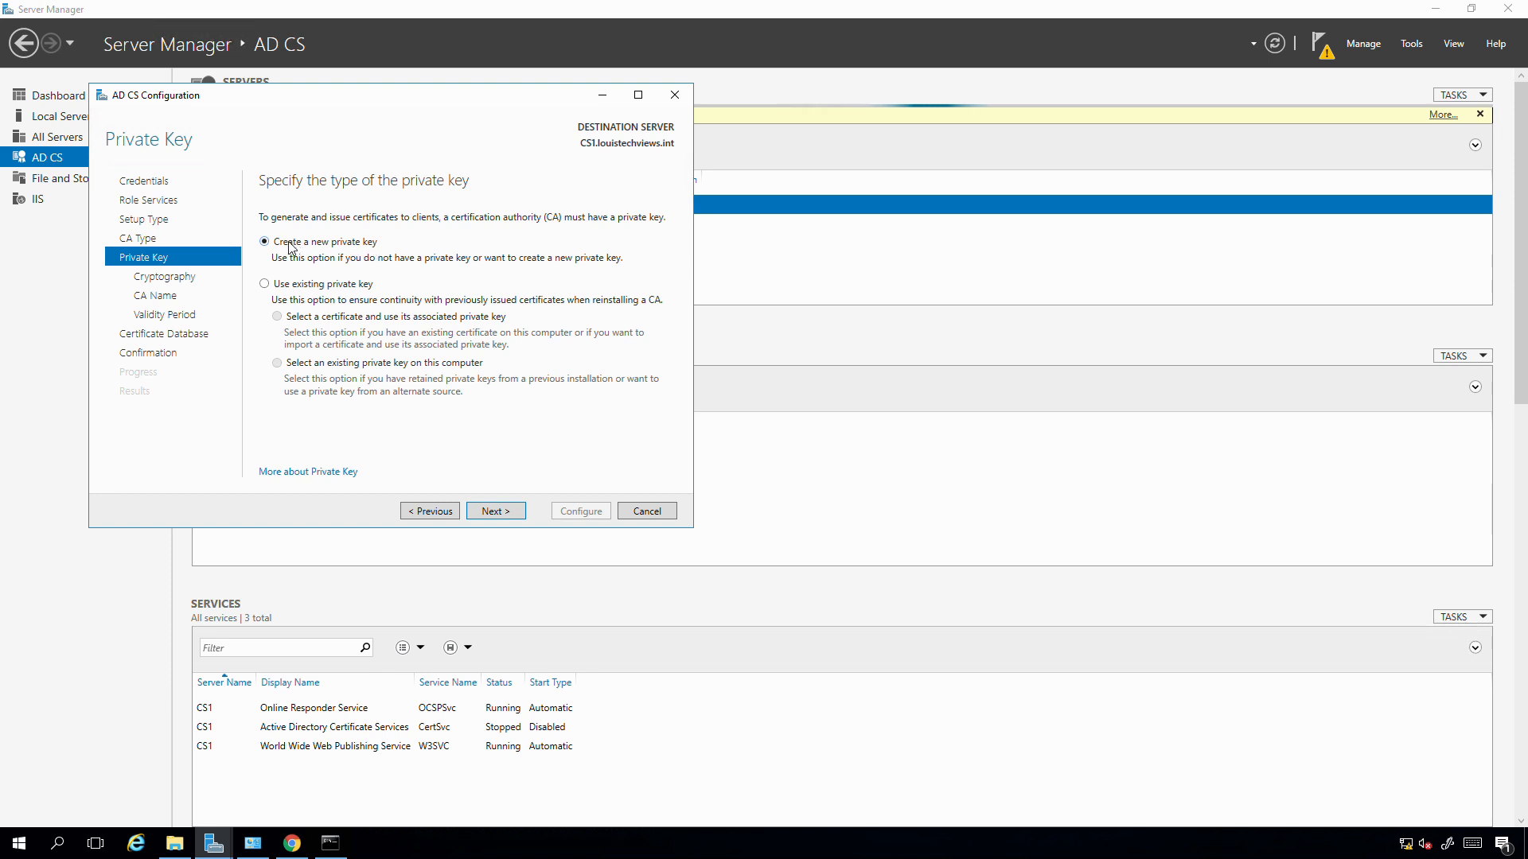
# - Create a new 2048-bit RSA private key with SHA512 hashing, then continue to CA Name
pyautogui.click(494, 511)
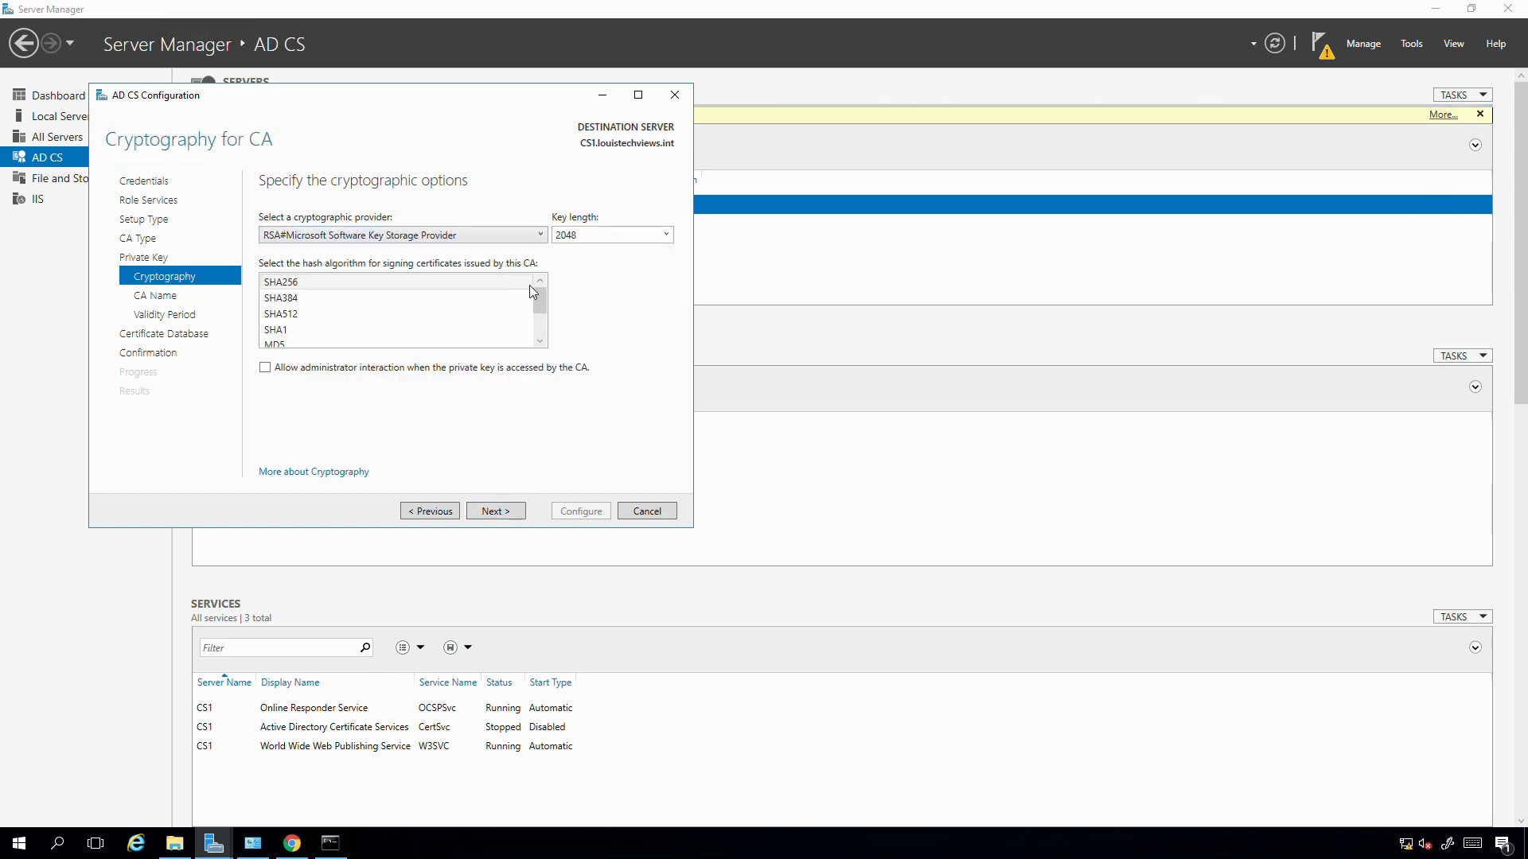
pyautogui.click(275, 315)
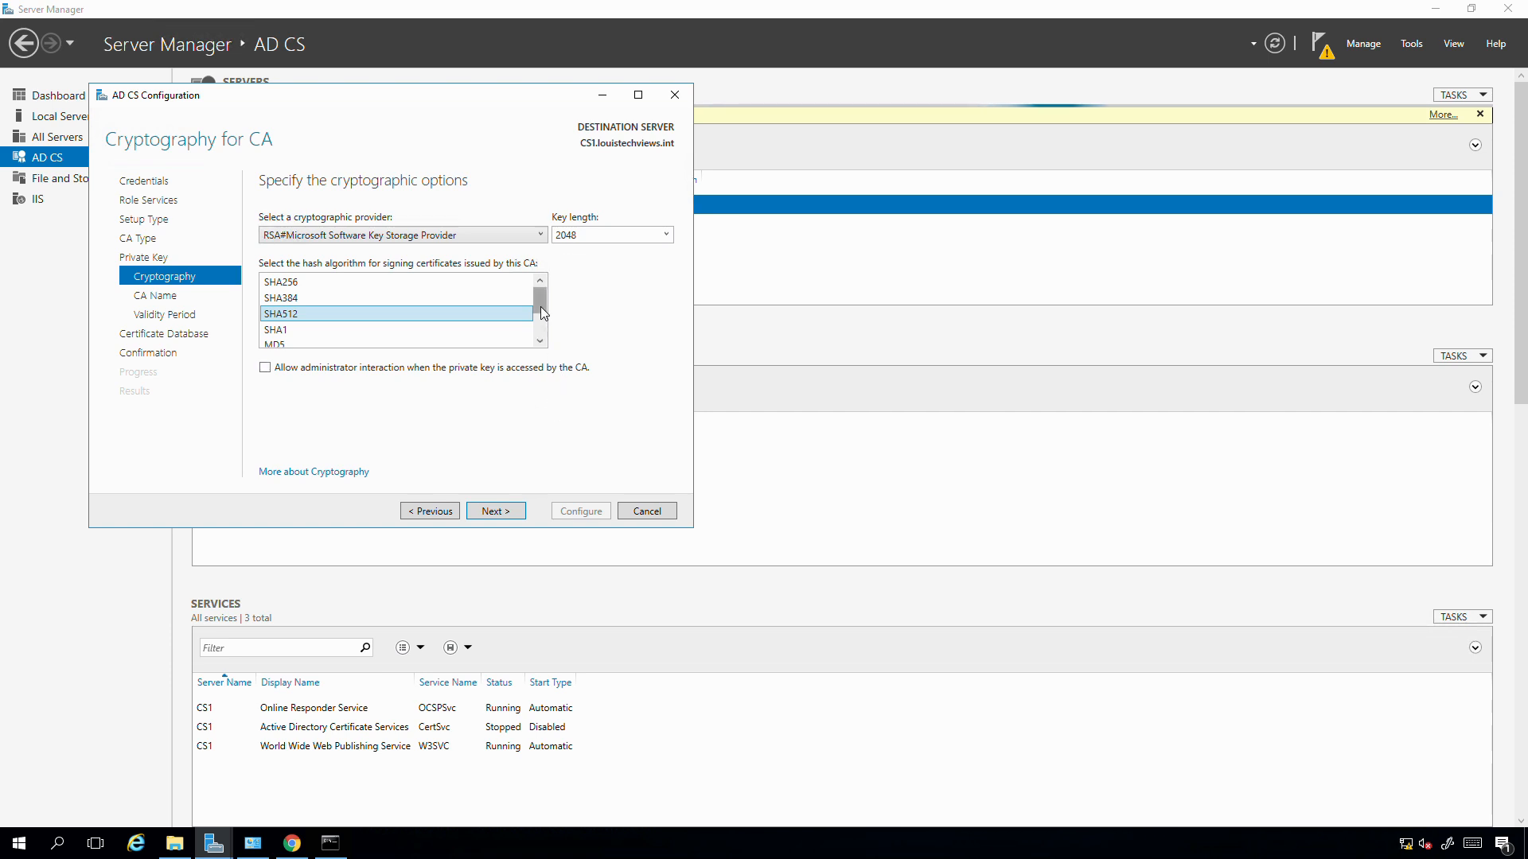
pyautogui.moveTo(539, 307); pyautogui.dragTo(557, 275)
pyautogui.click(493, 518)
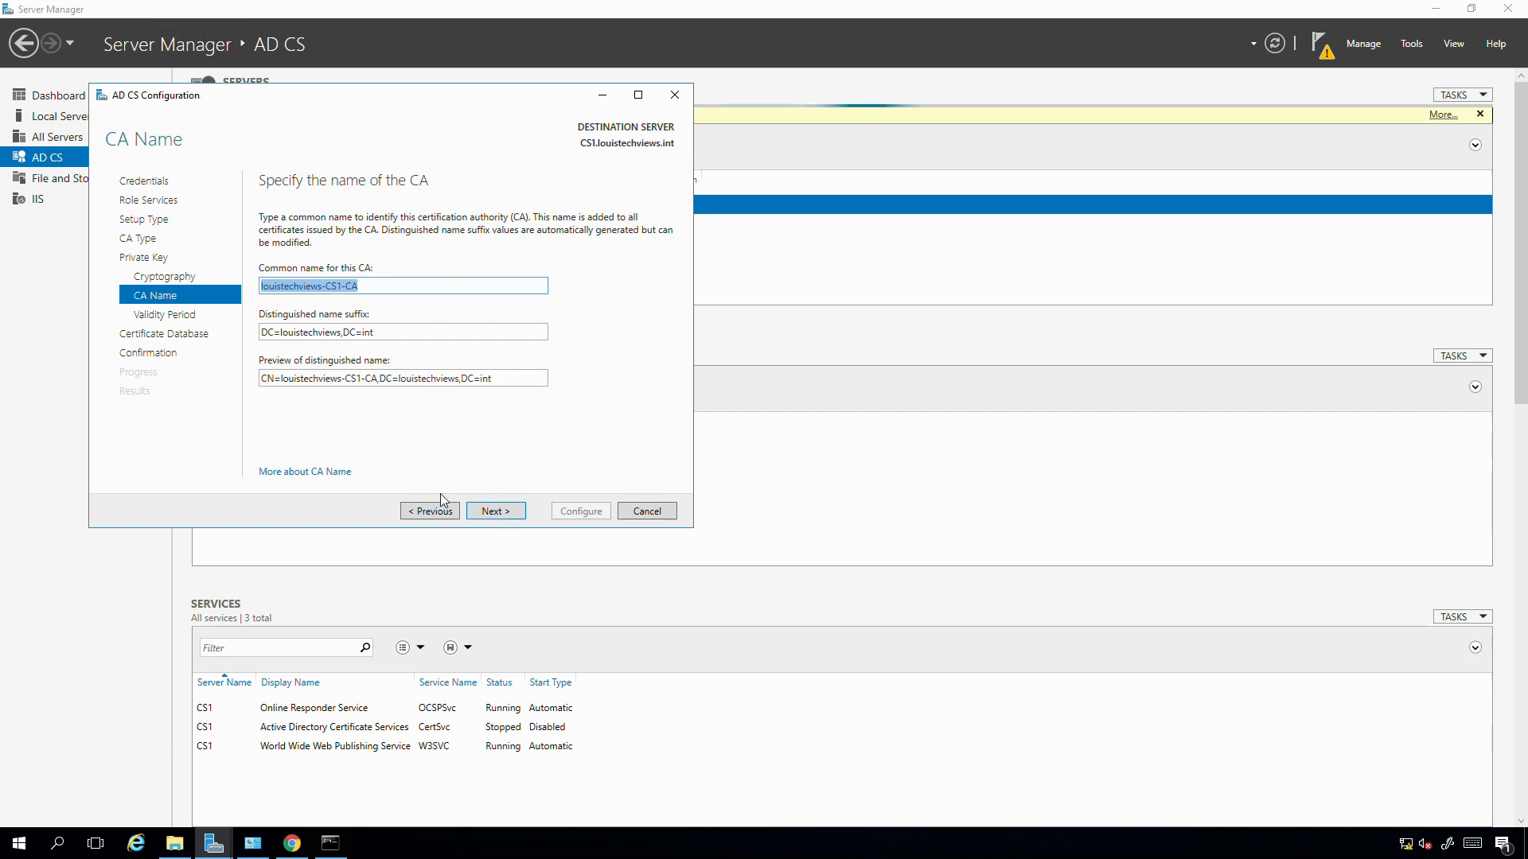
# - Accept CA name louistechviews-CS1-CA, 5-year validity and CertLog database, then run the configuration
pyautogui.click(492, 513)
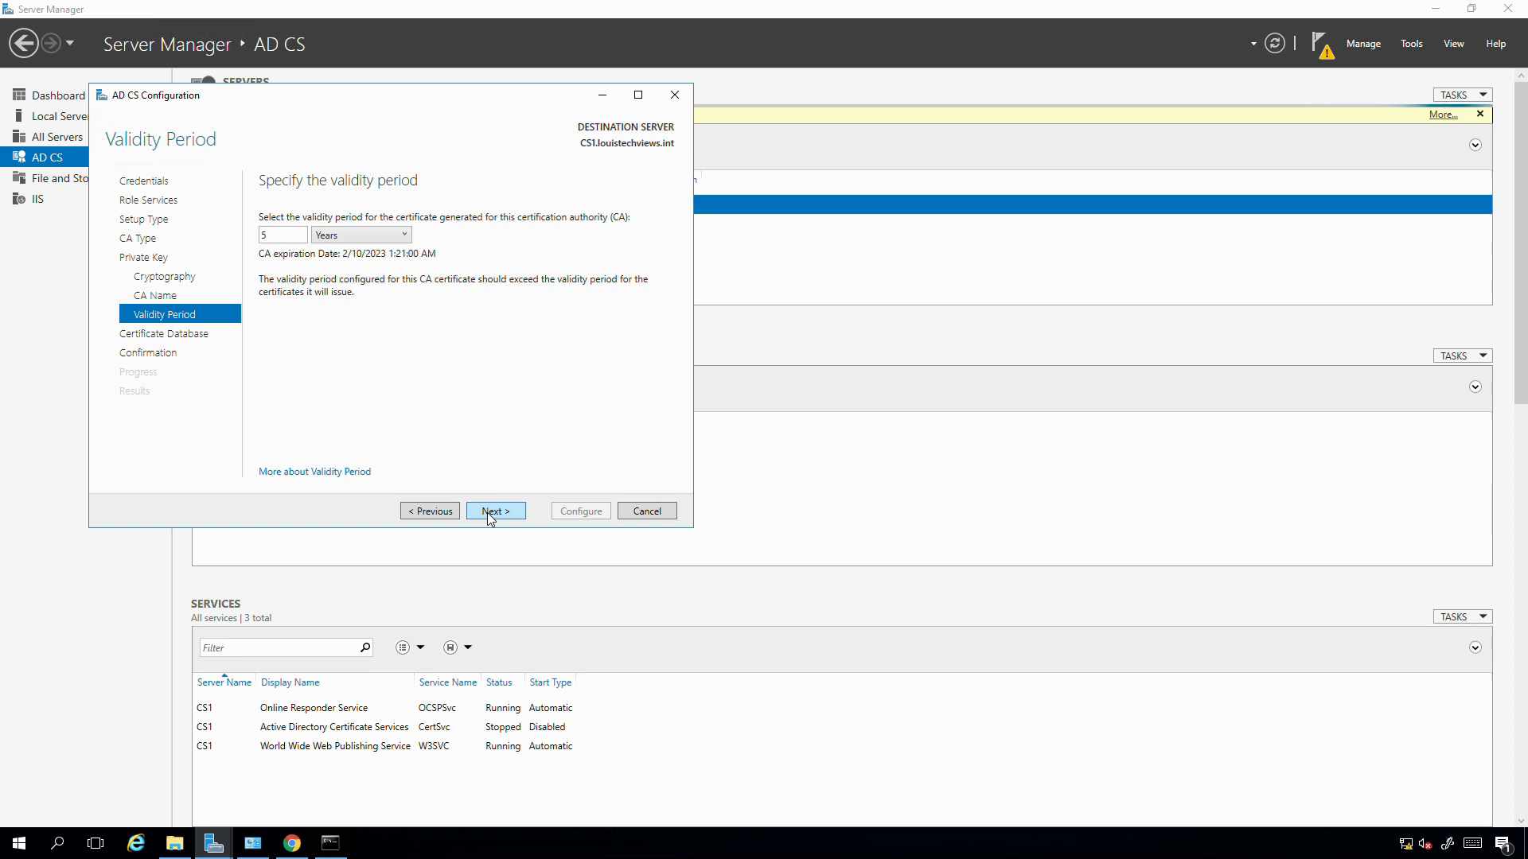
pyautogui.click(488, 514)
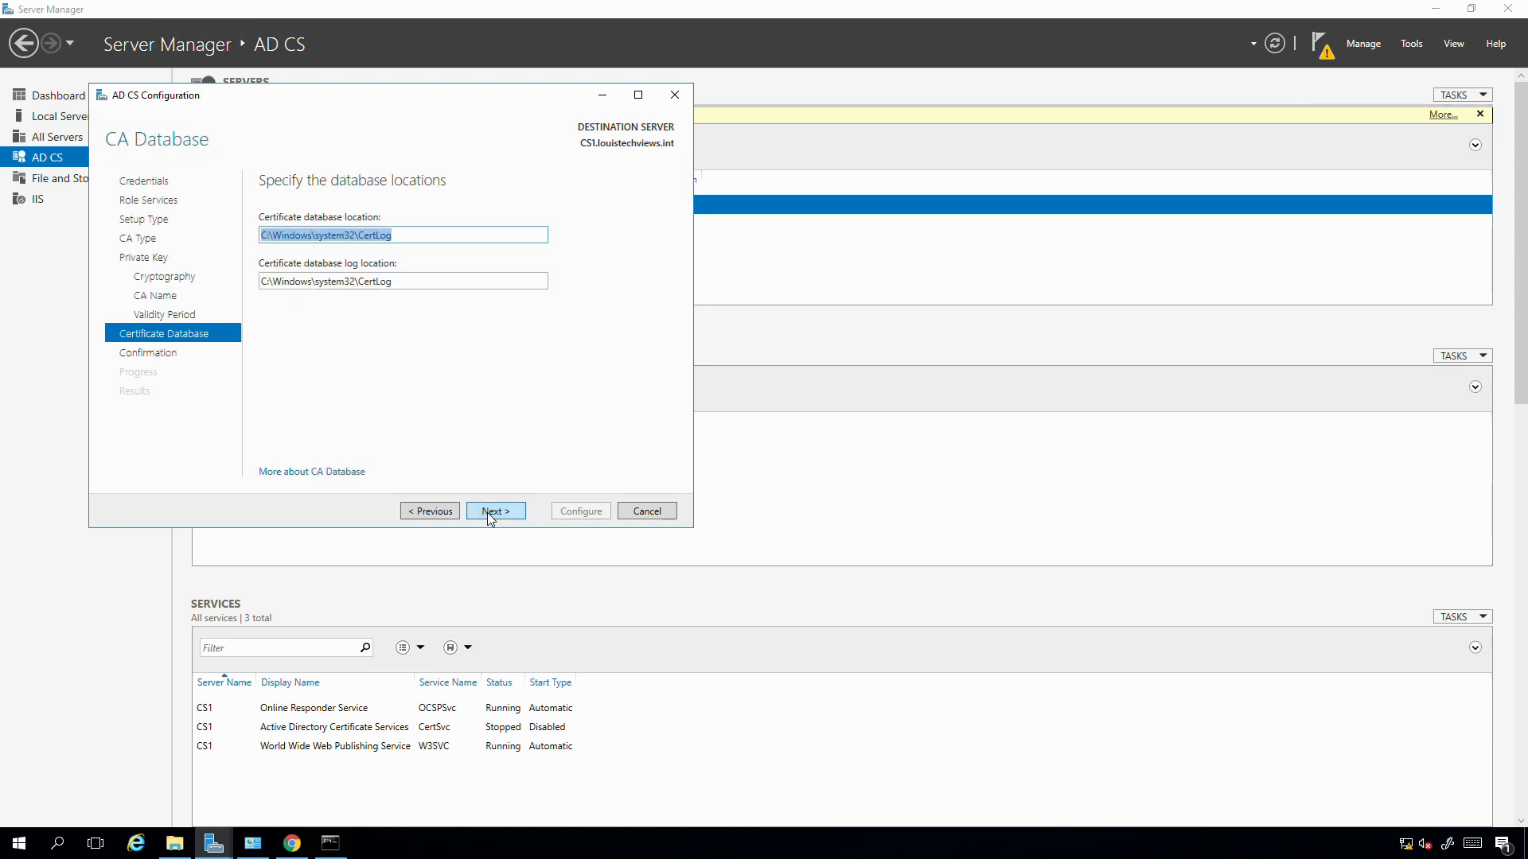
pyautogui.click(488, 514)
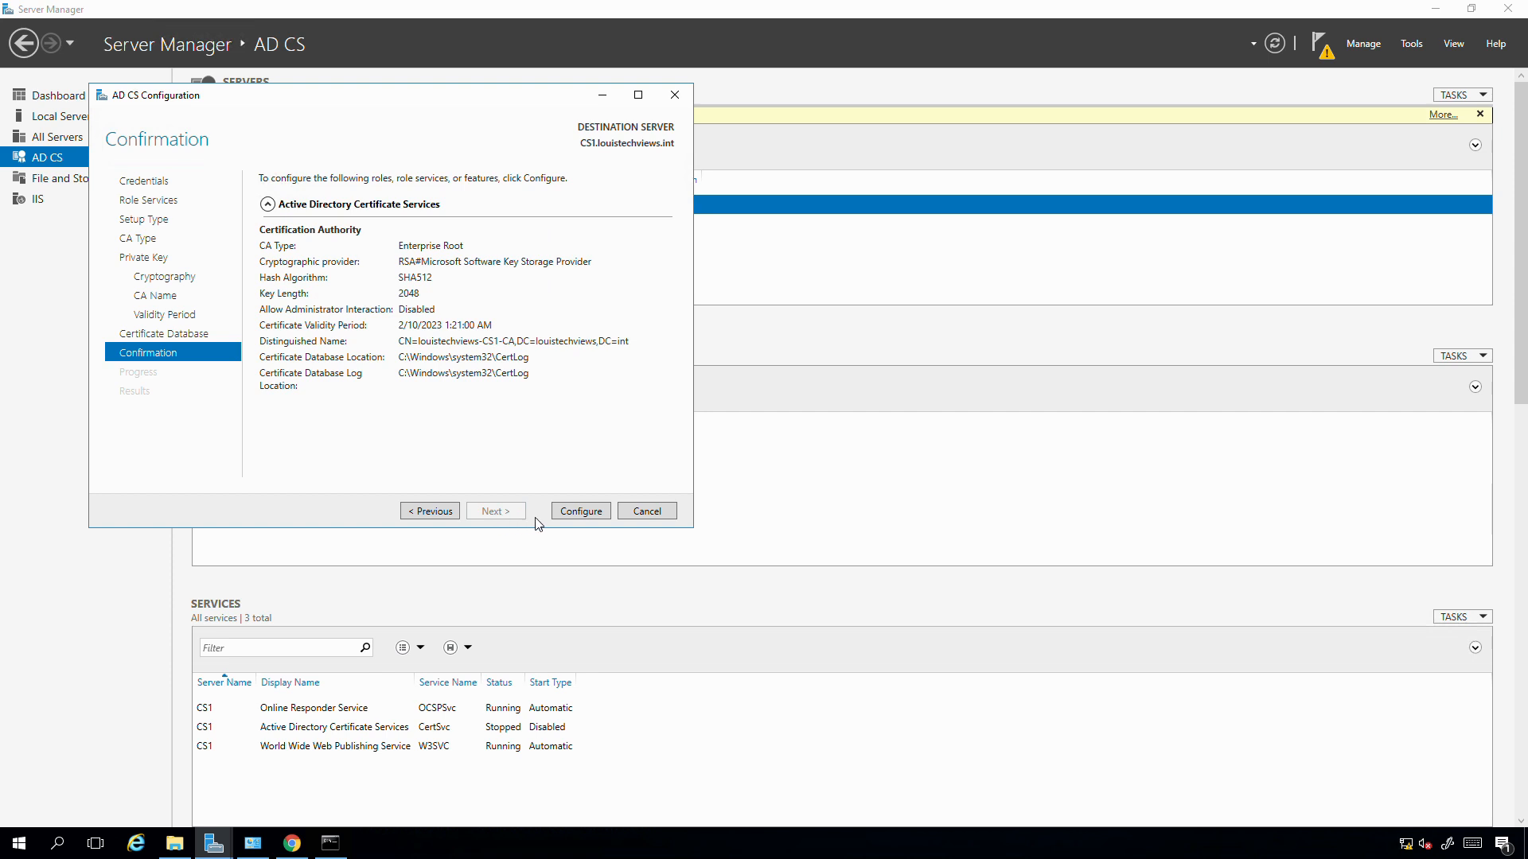
pyautogui.click(567, 510)
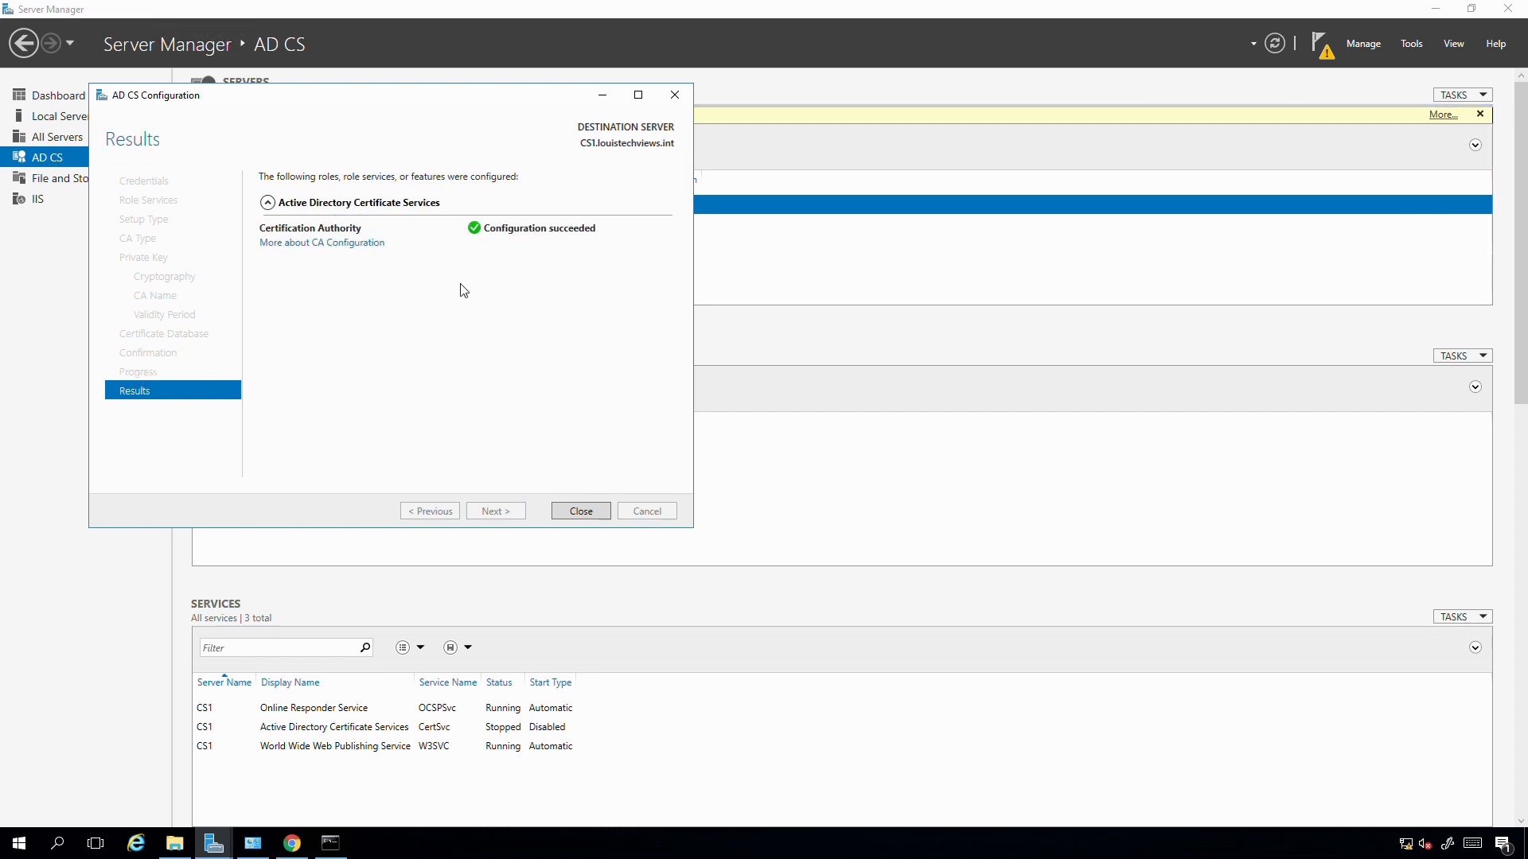
pyautogui.click(568, 512)
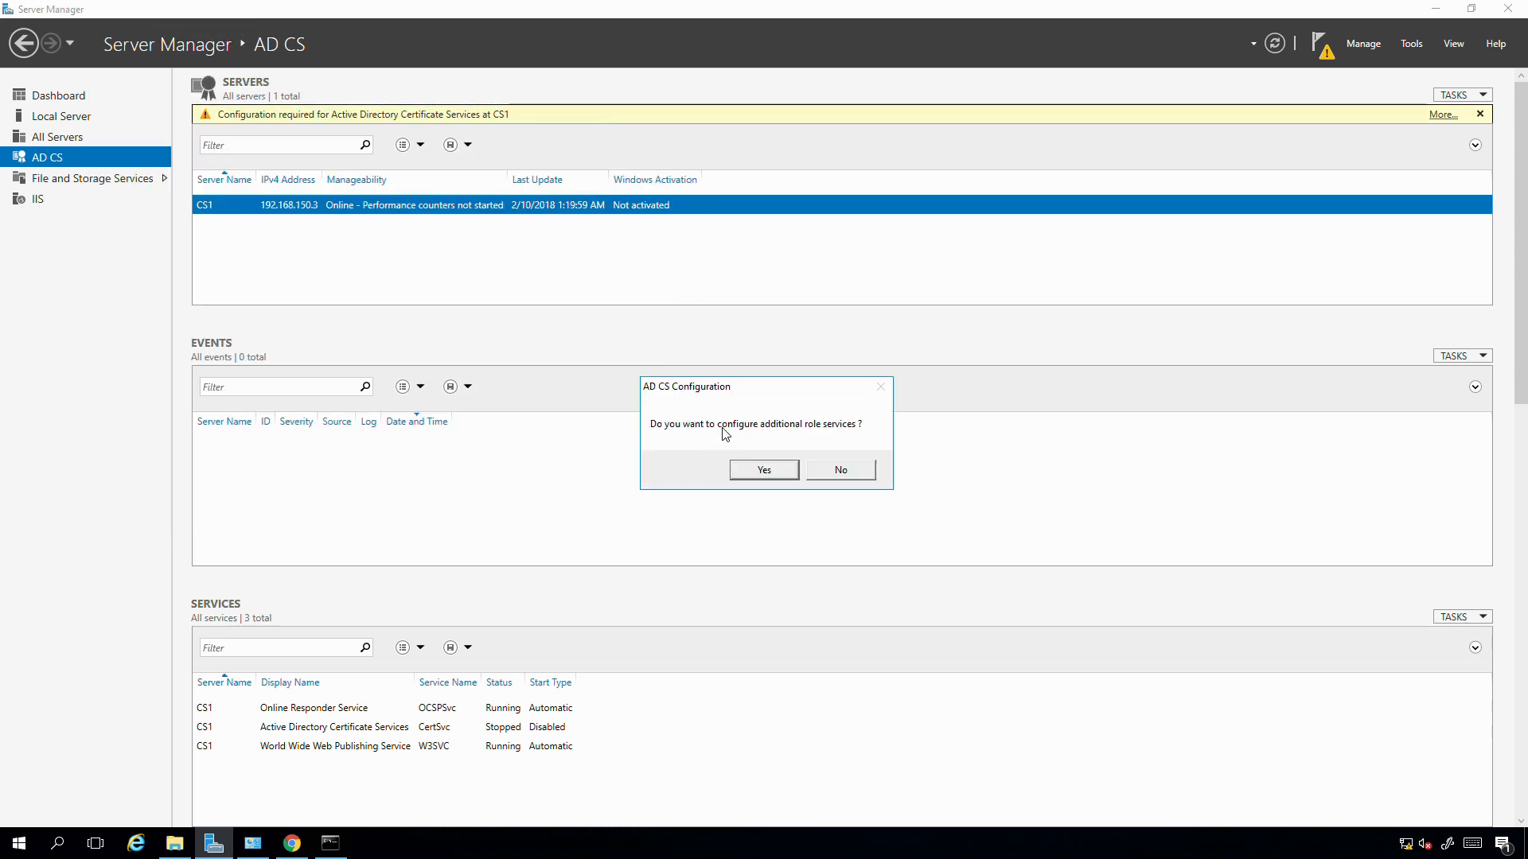
# - Agree to configure additional role services and supply the administrator account credentials
pyautogui.click(763, 470)
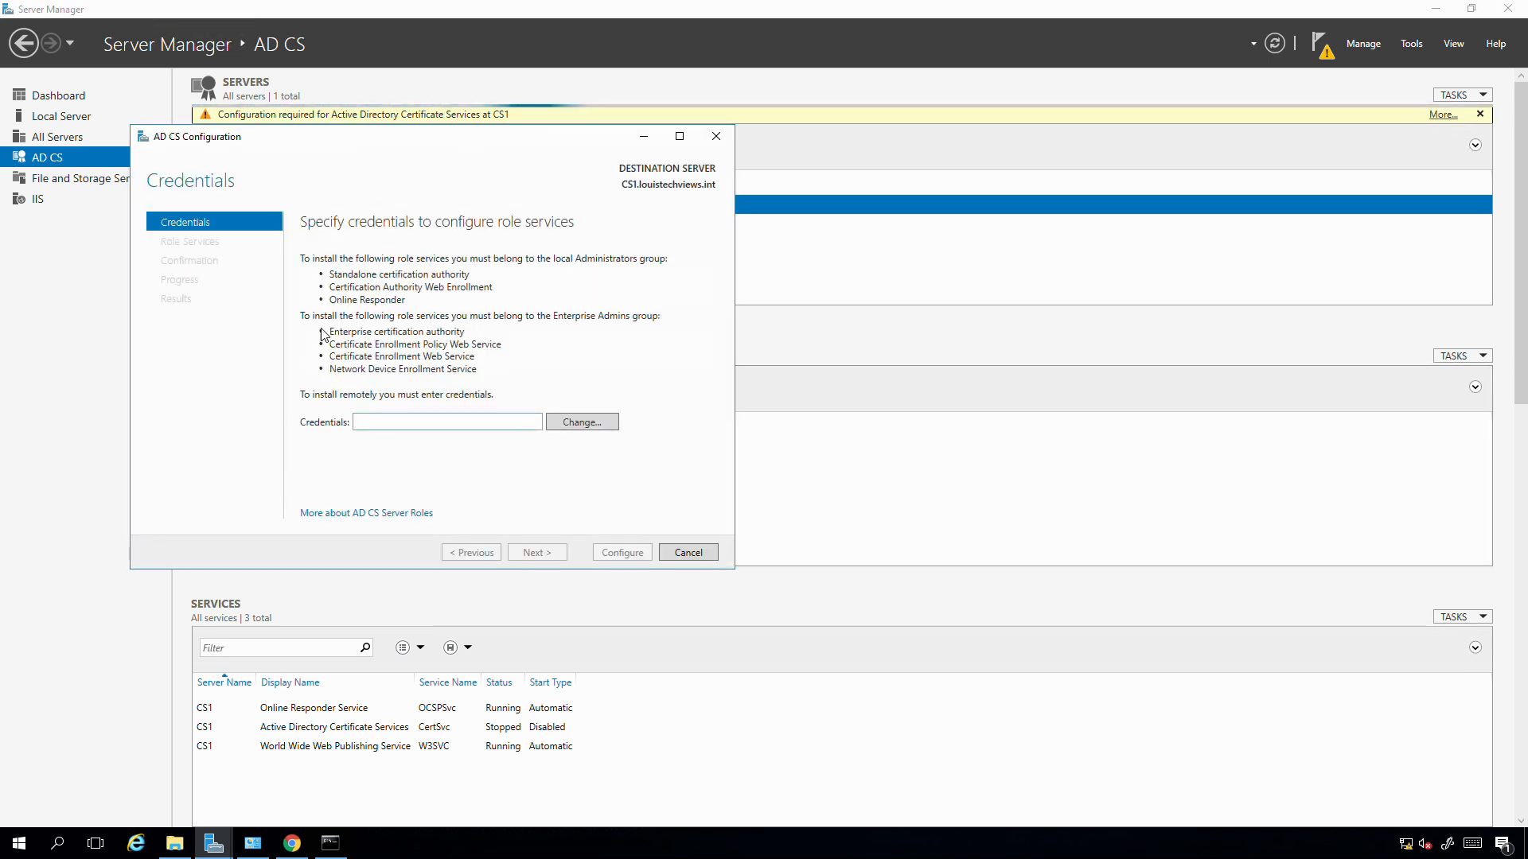
pyautogui.click(562, 422)
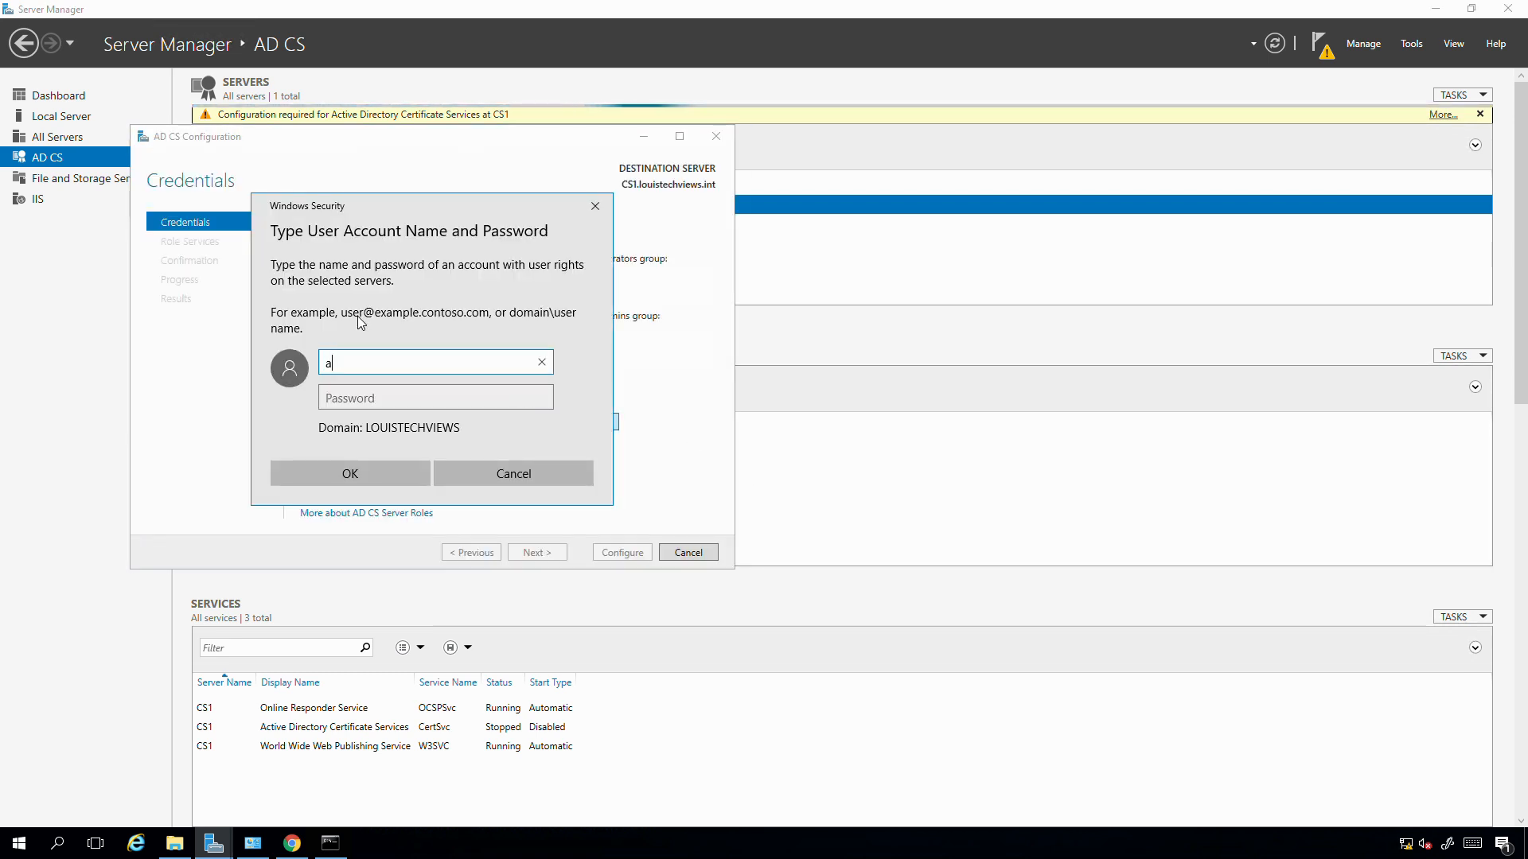
pyautogui.write('administrator')
pyautogui.press('Tab')
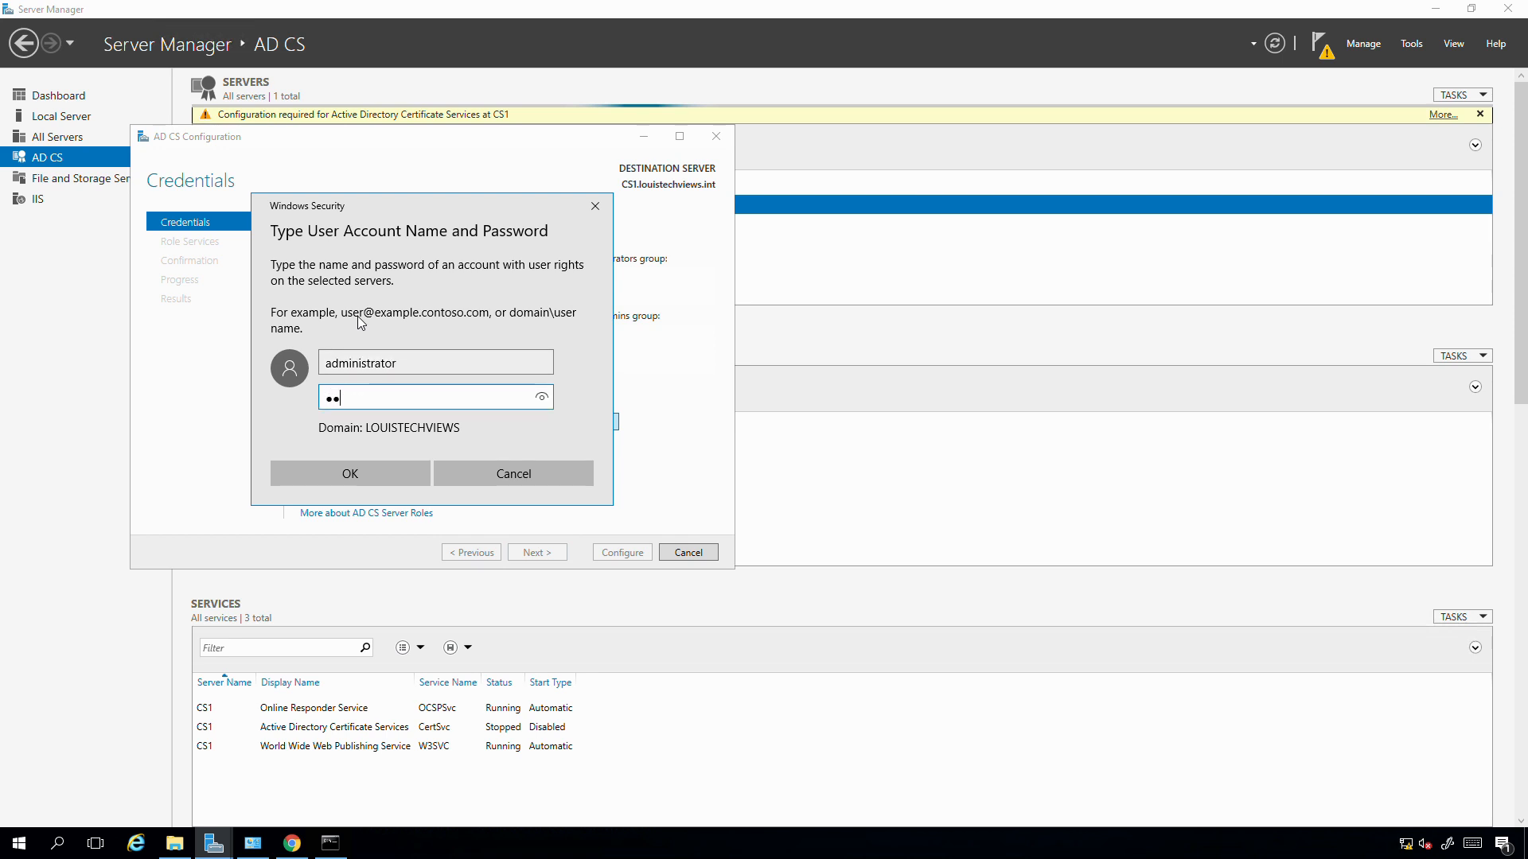
pyautogui.press('Return')
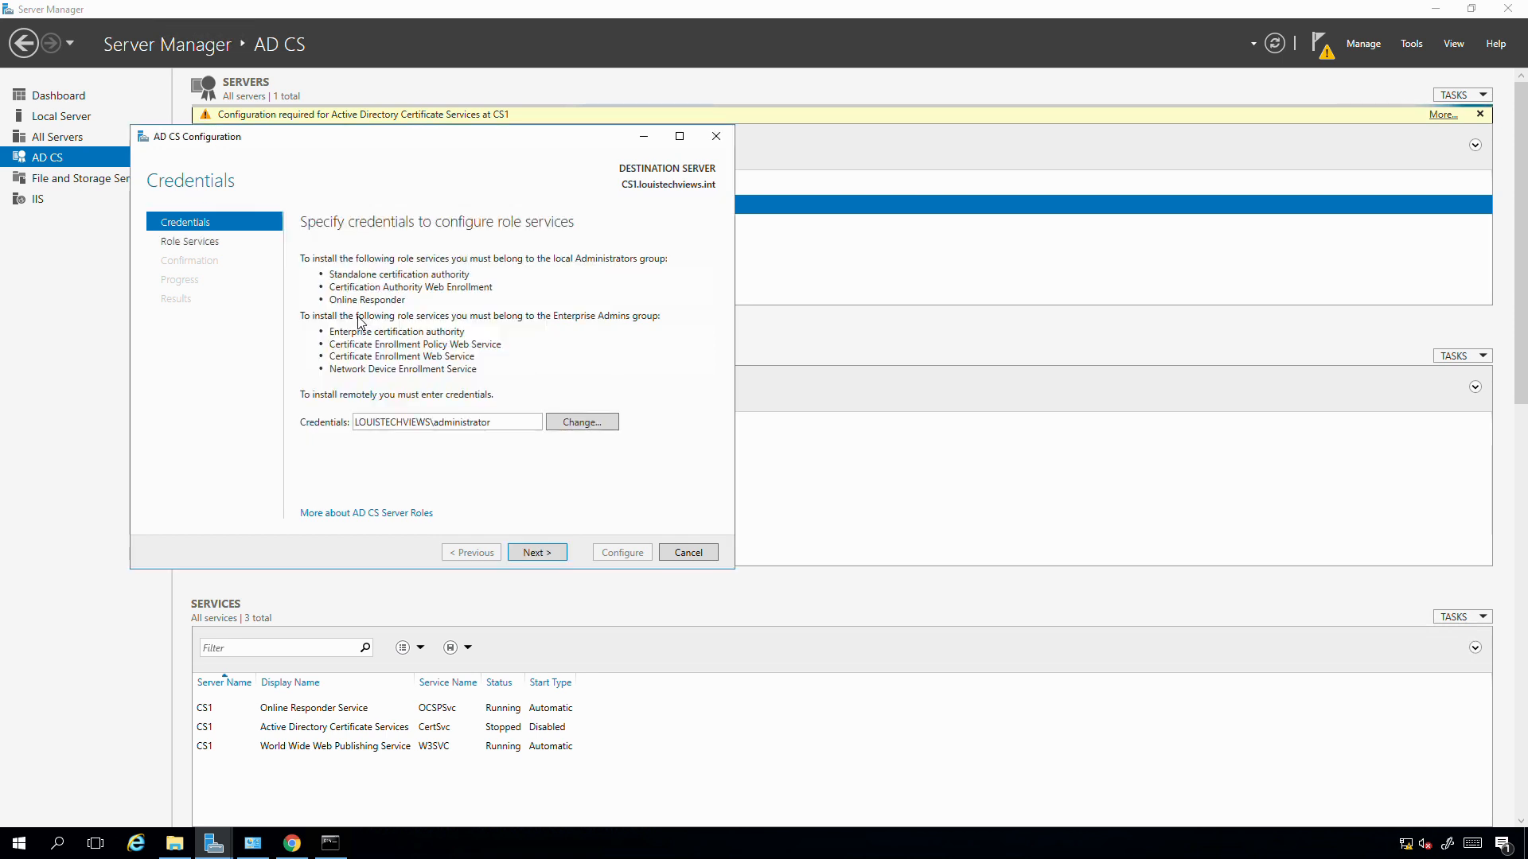
pyautogui.click(537, 553)
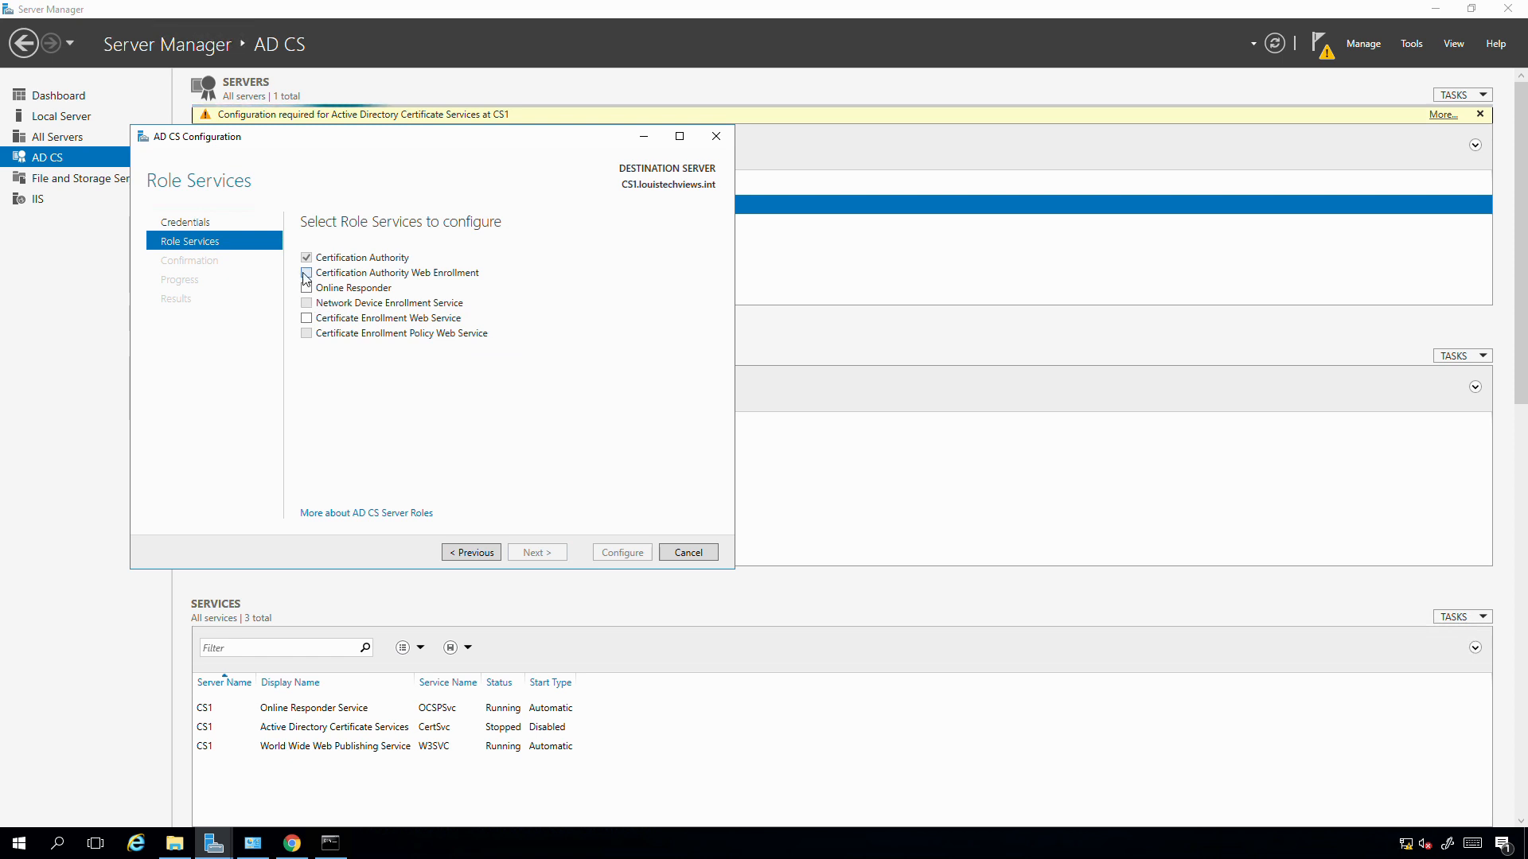
# - Tick only Certification Authority Web Enrollment and configure it, closing the results
pyautogui.click(306, 274)
pyautogui.click(306, 318)
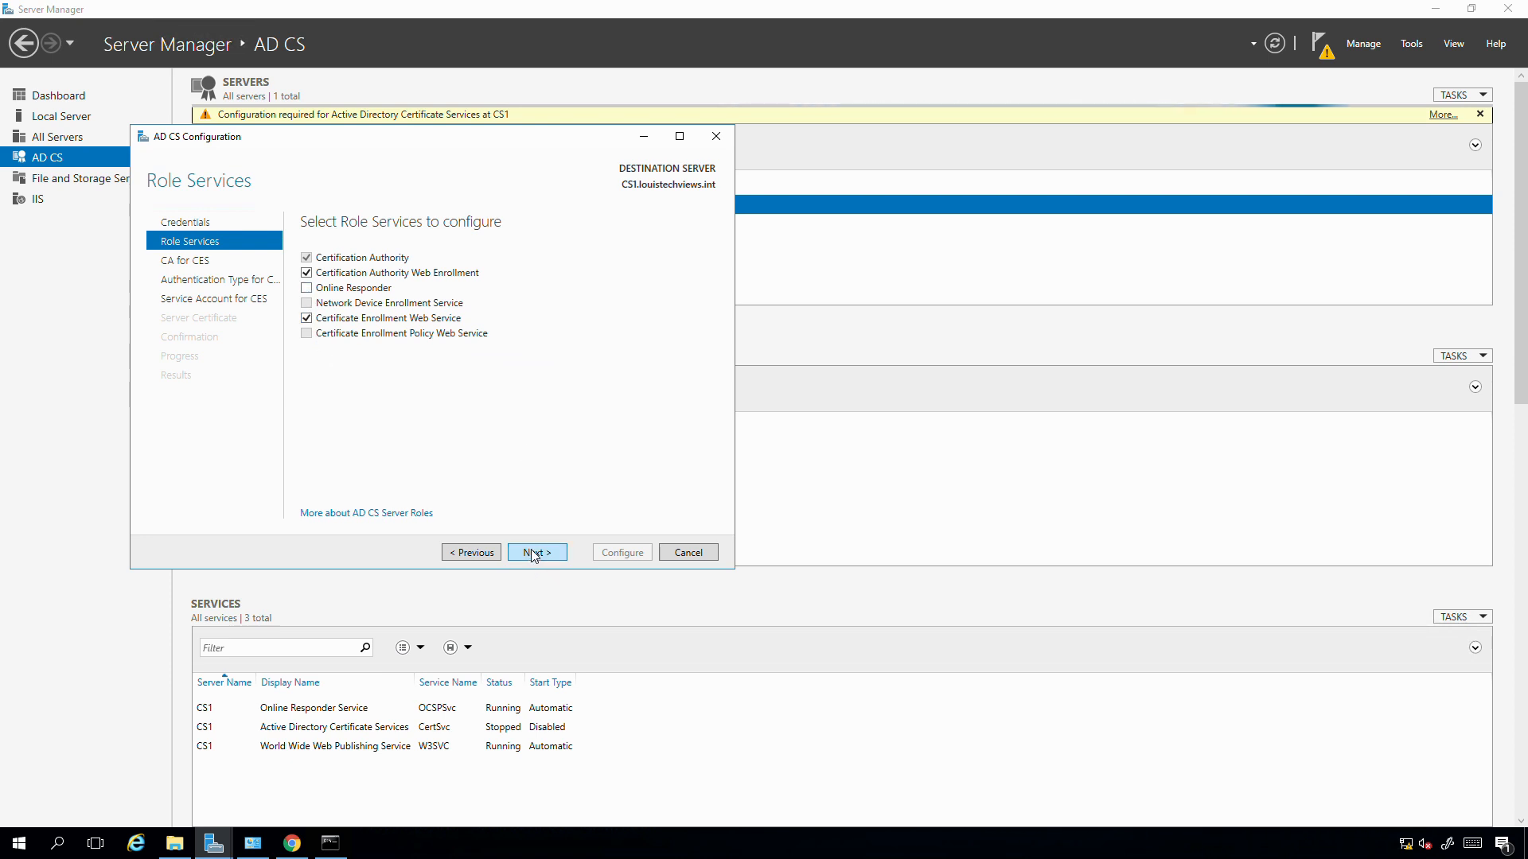
pyautogui.click(306, 318)
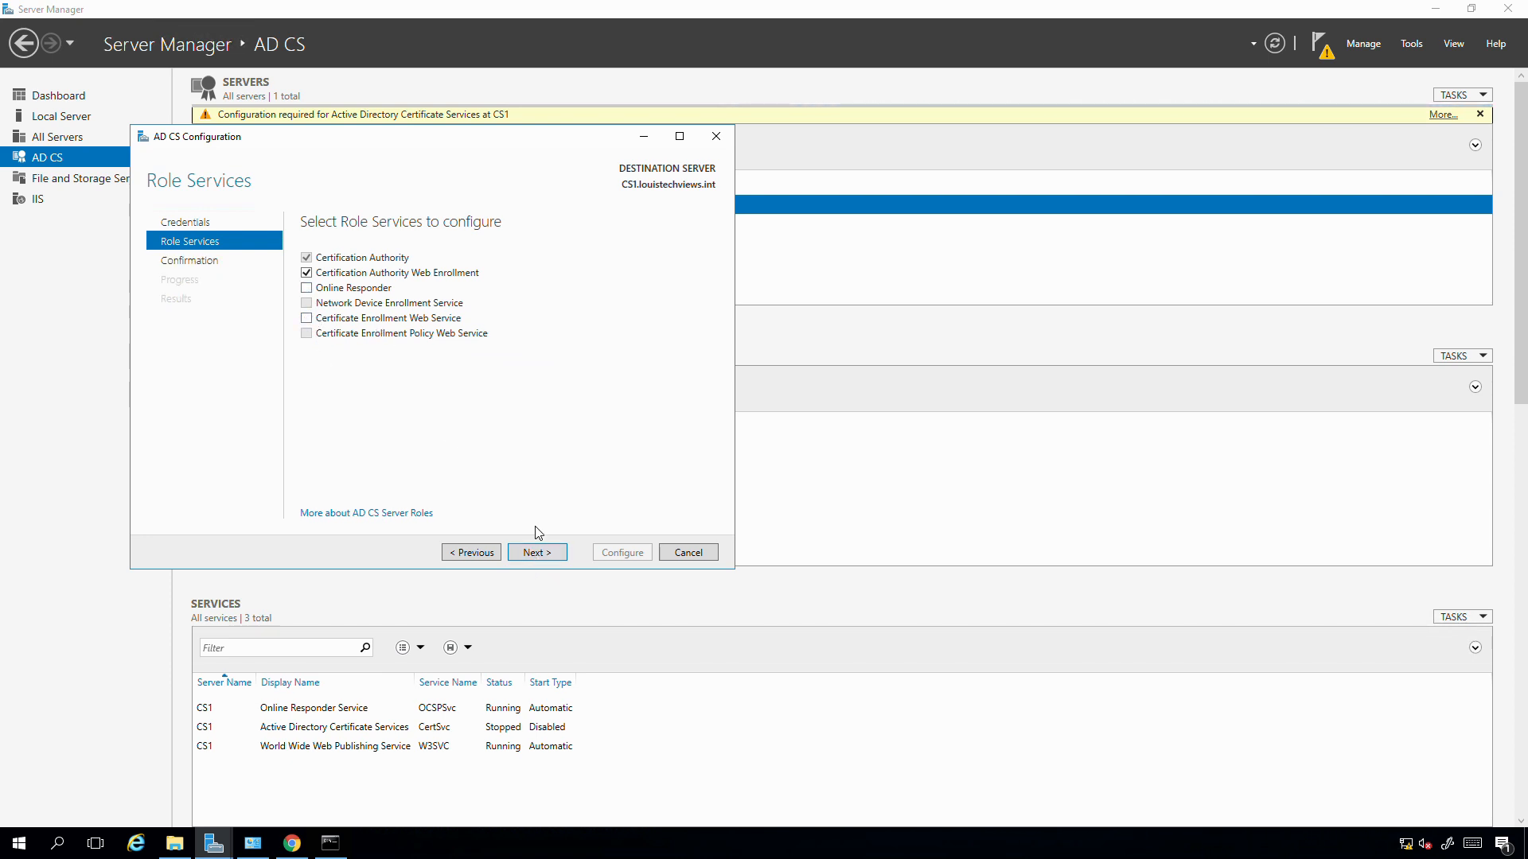
pyautogui.click(528, 549)
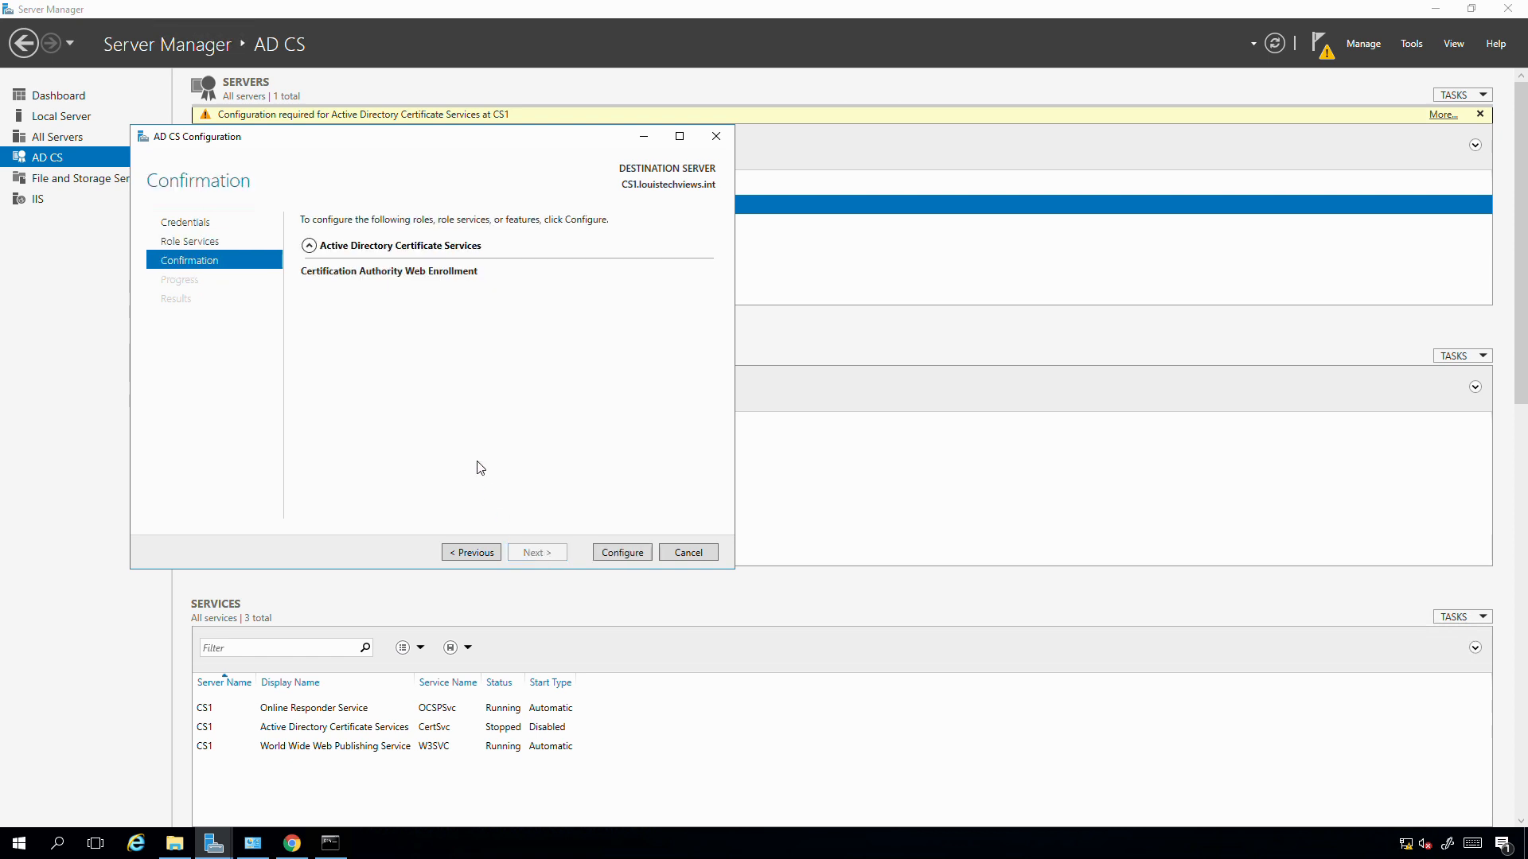
pyautogui.click(606, 552)
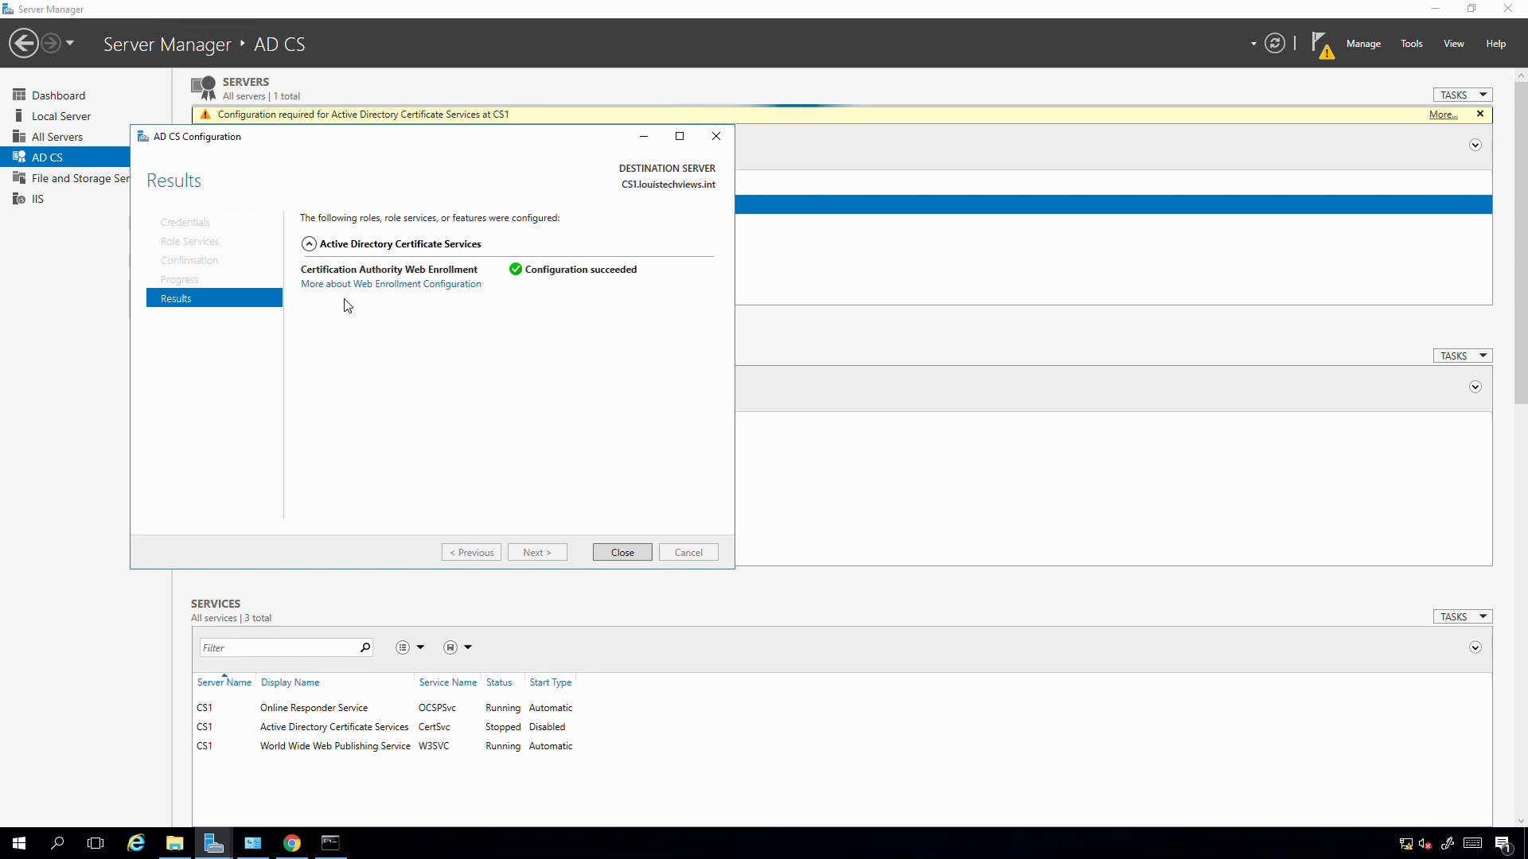
pyautogui.click(614, 552)
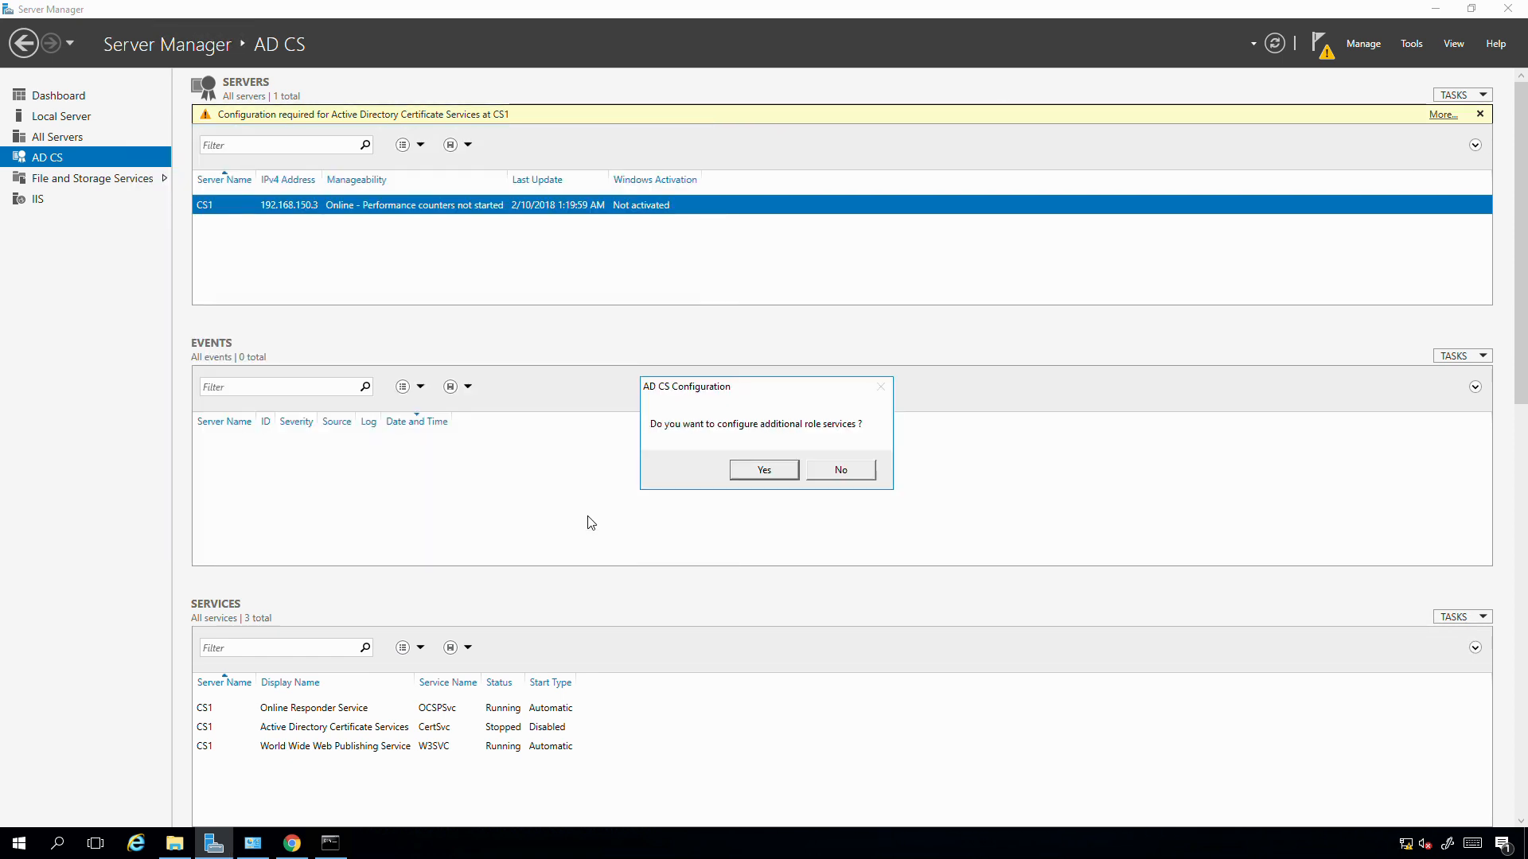
# - Agree to configure more role services and enter the administrator account and password again
pyautogui.click(760, 471)
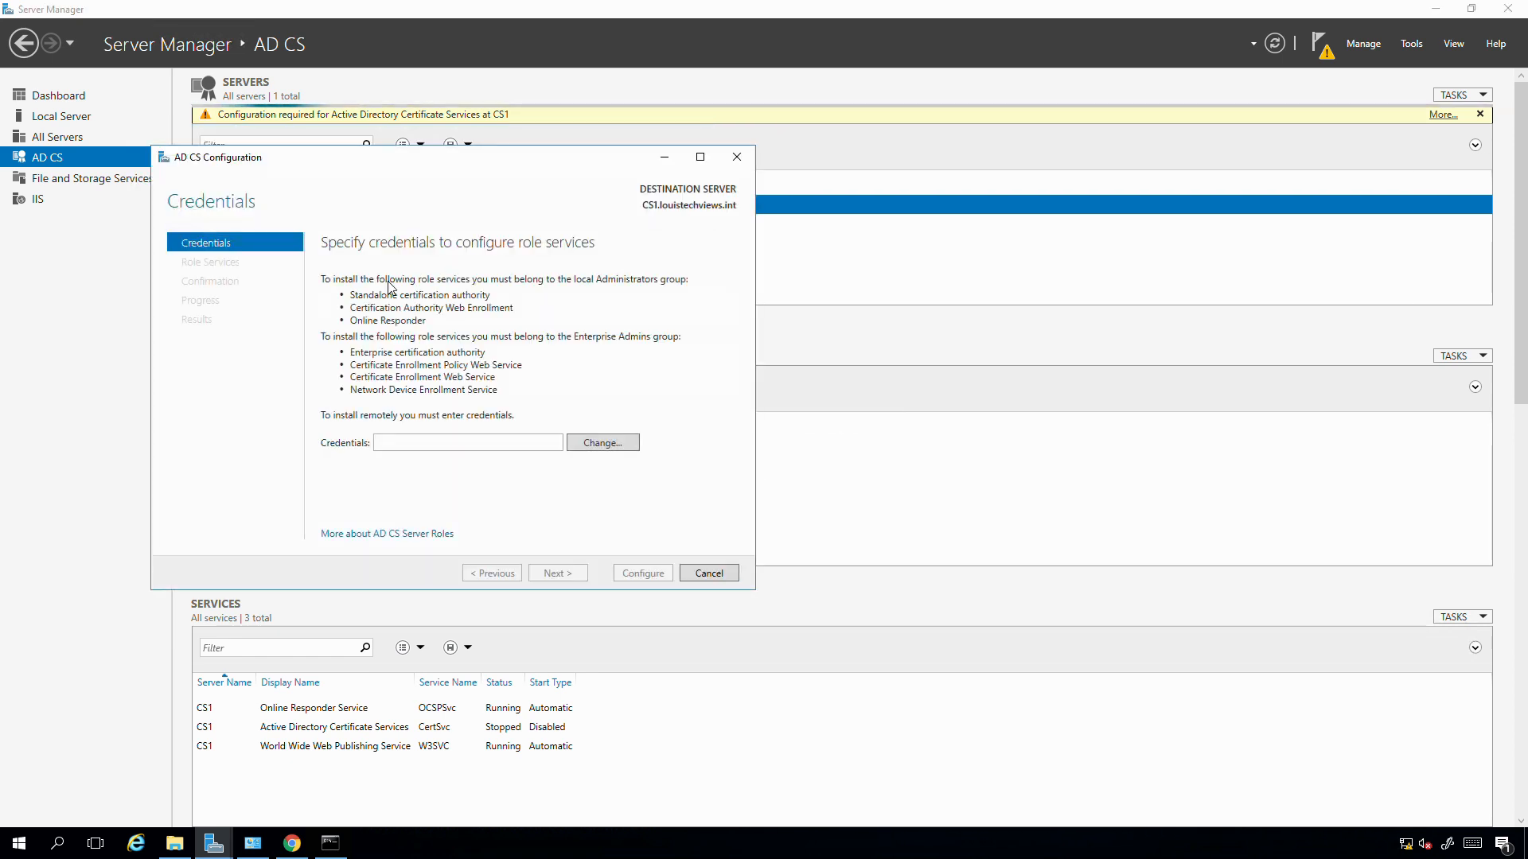
pyautogui.click(616, 447)
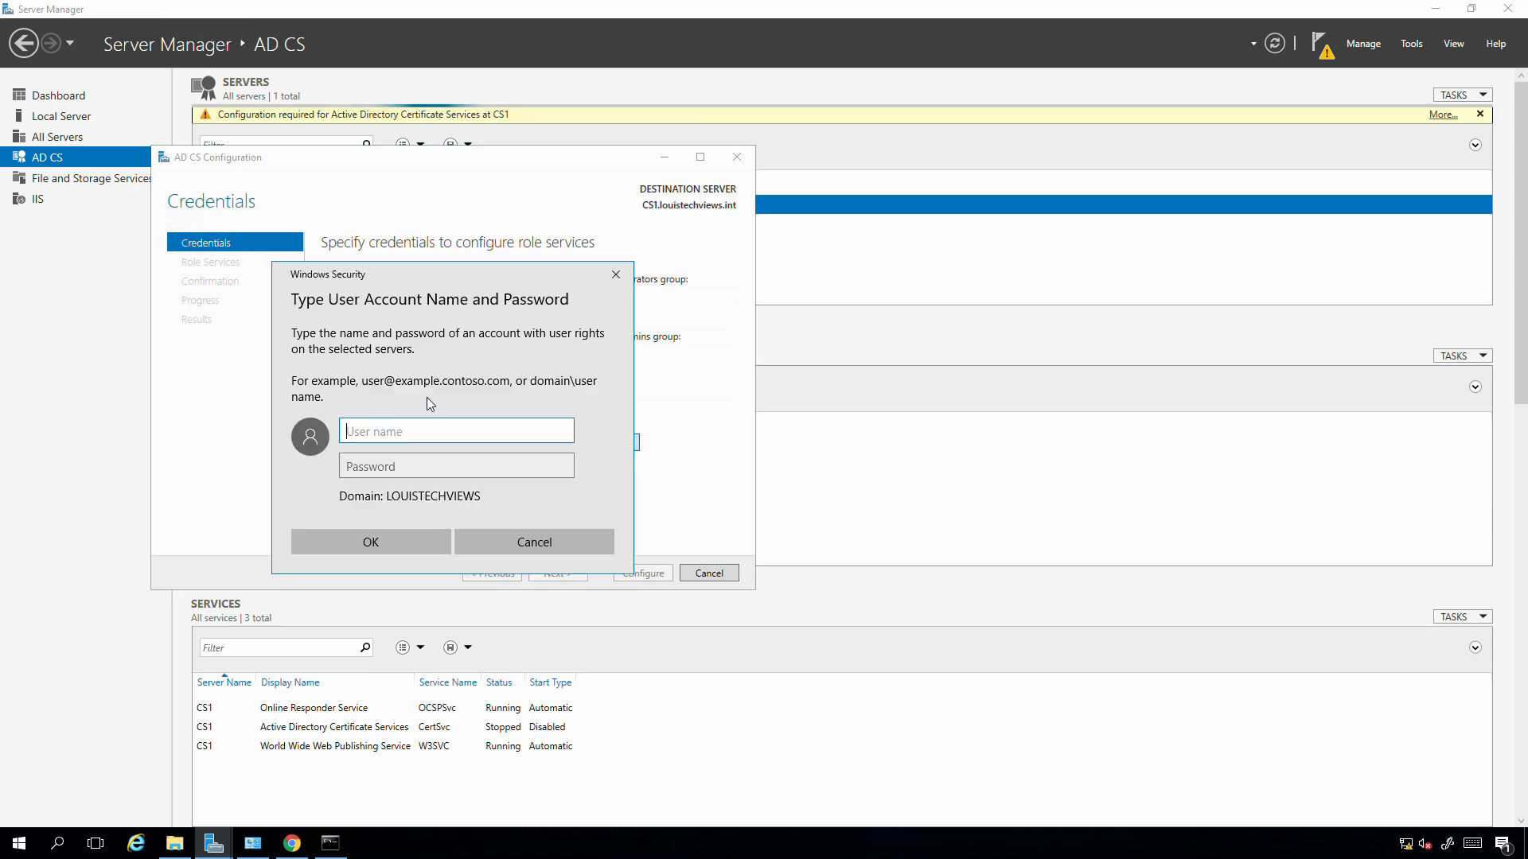
pyautogui.write('administrator')
pyautogui.press('Tab')
pyautogui.write('*********')
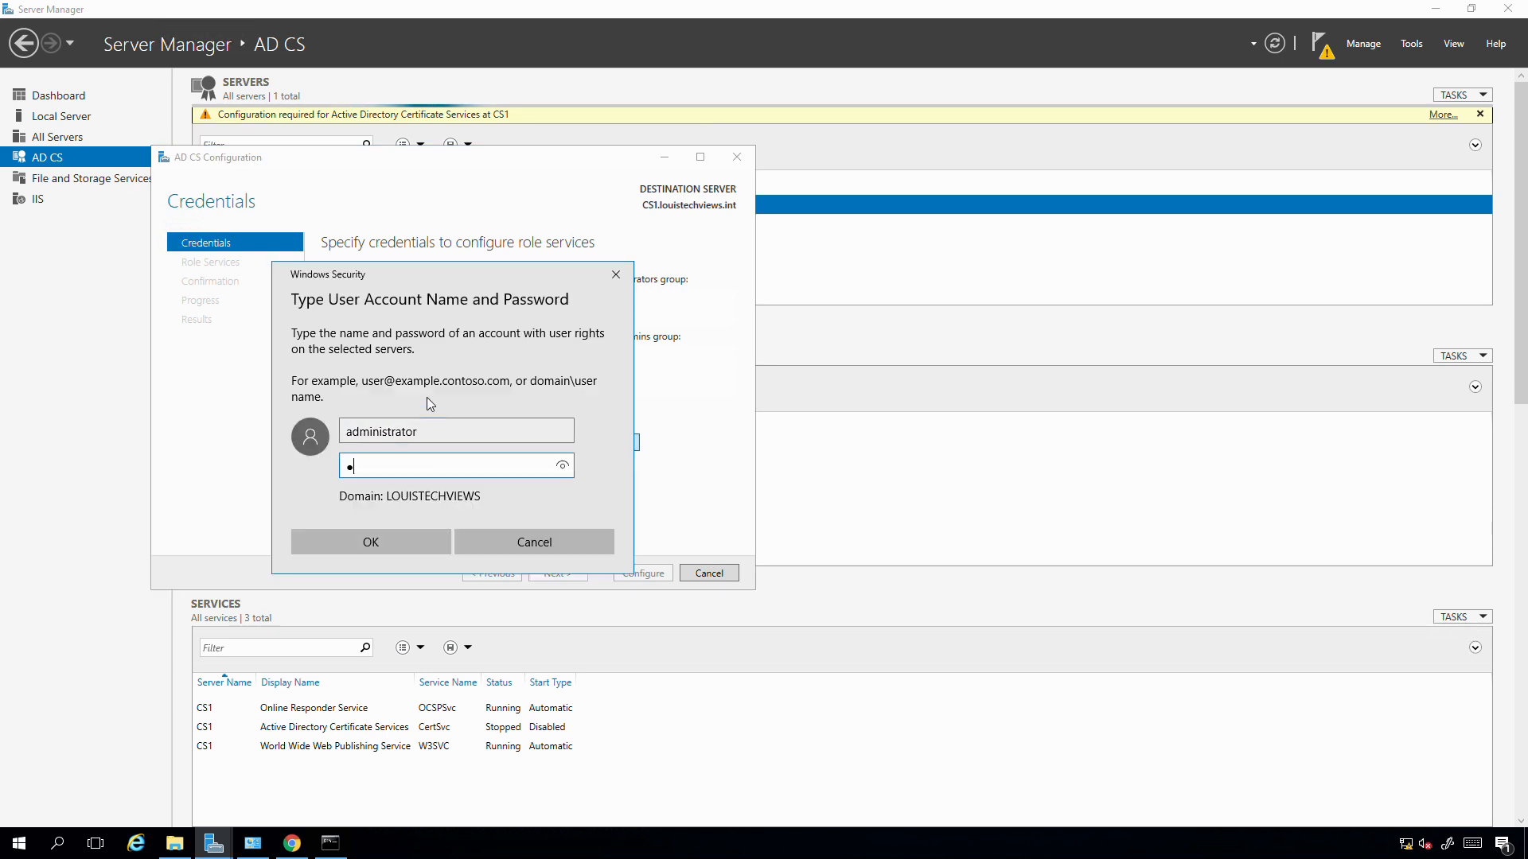
pyautogui.press('Return')
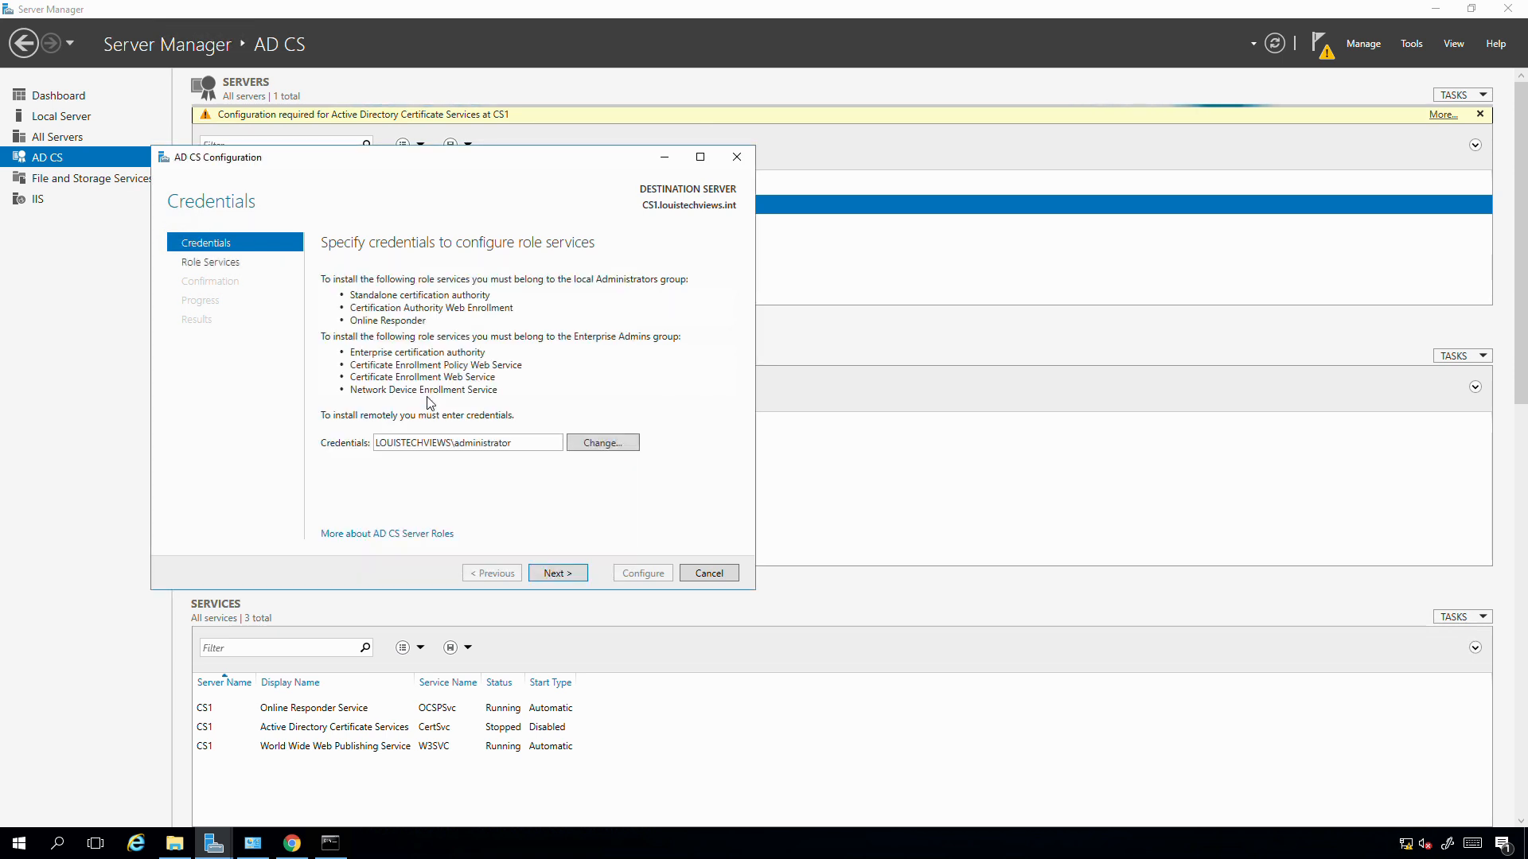
pyautogui.click(551, 574)
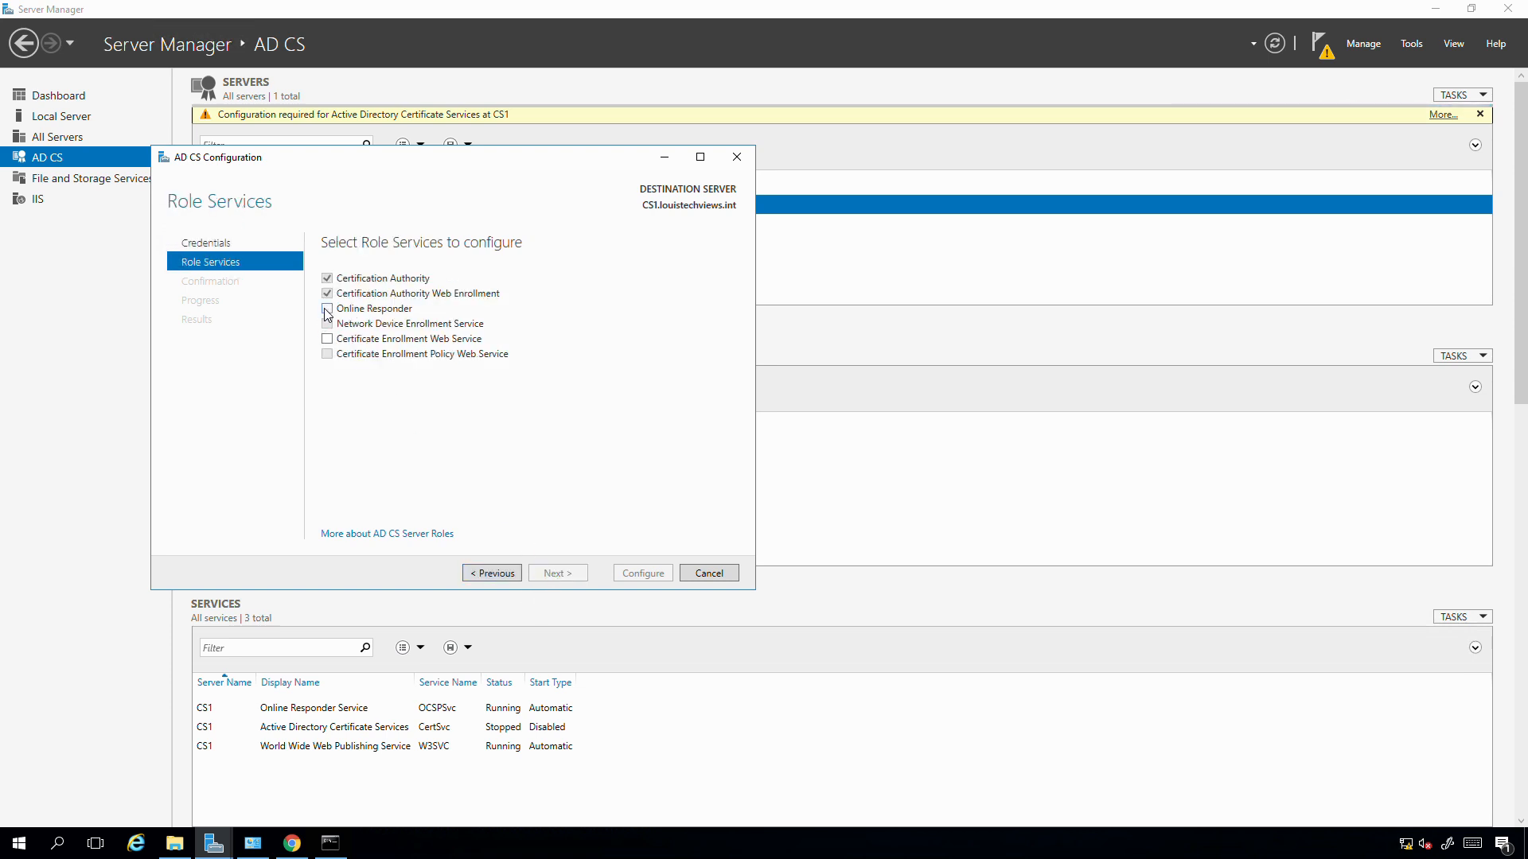
# - Select Certificate Enrollment Web Service and keep CS1's CA as its target
pyautogui.click(329, 339)
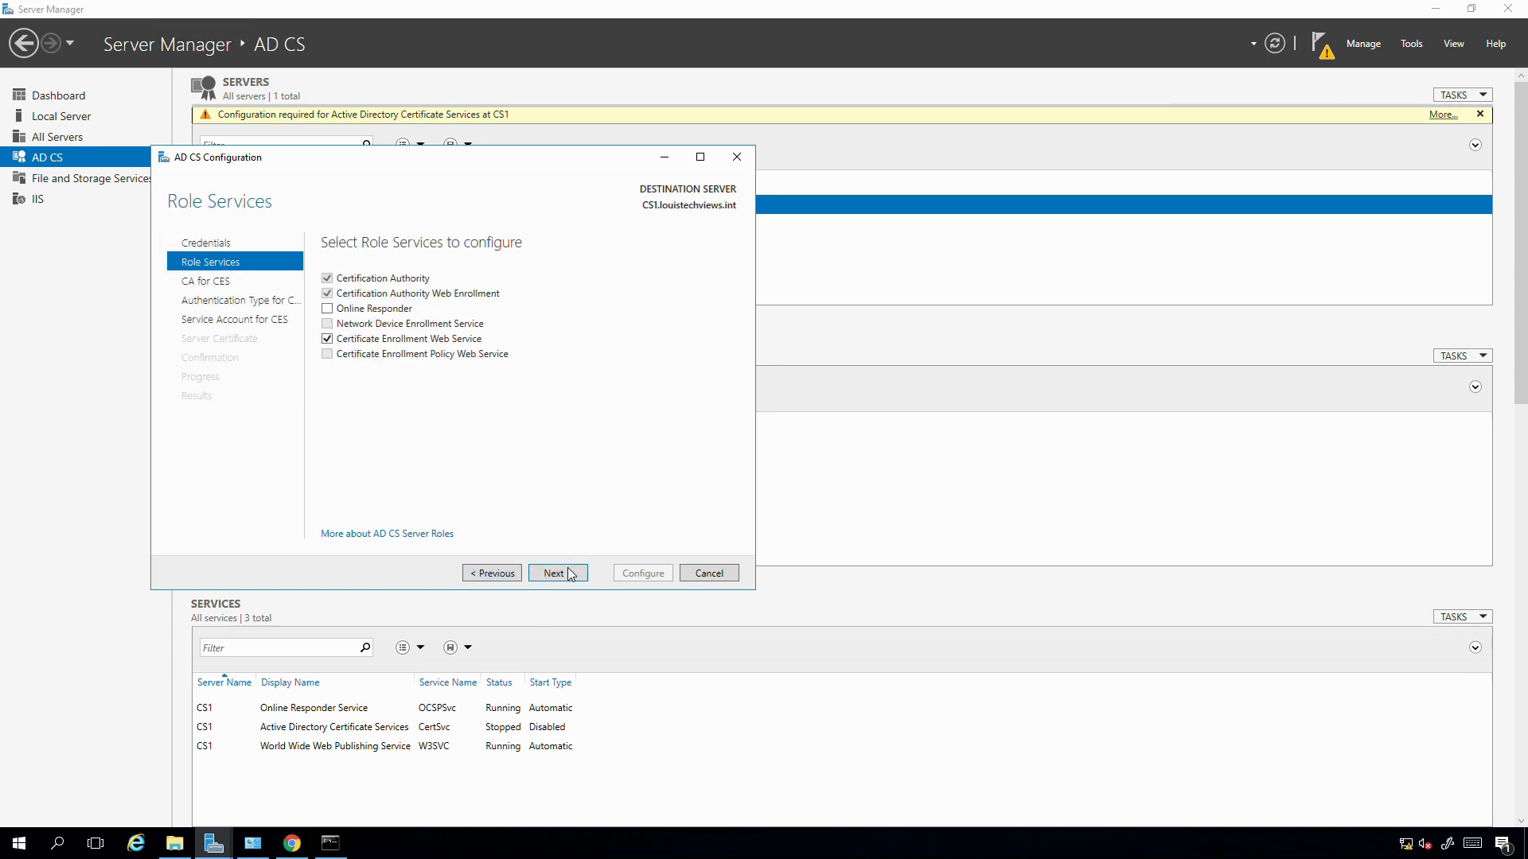
pyautogui.click(558, 574)
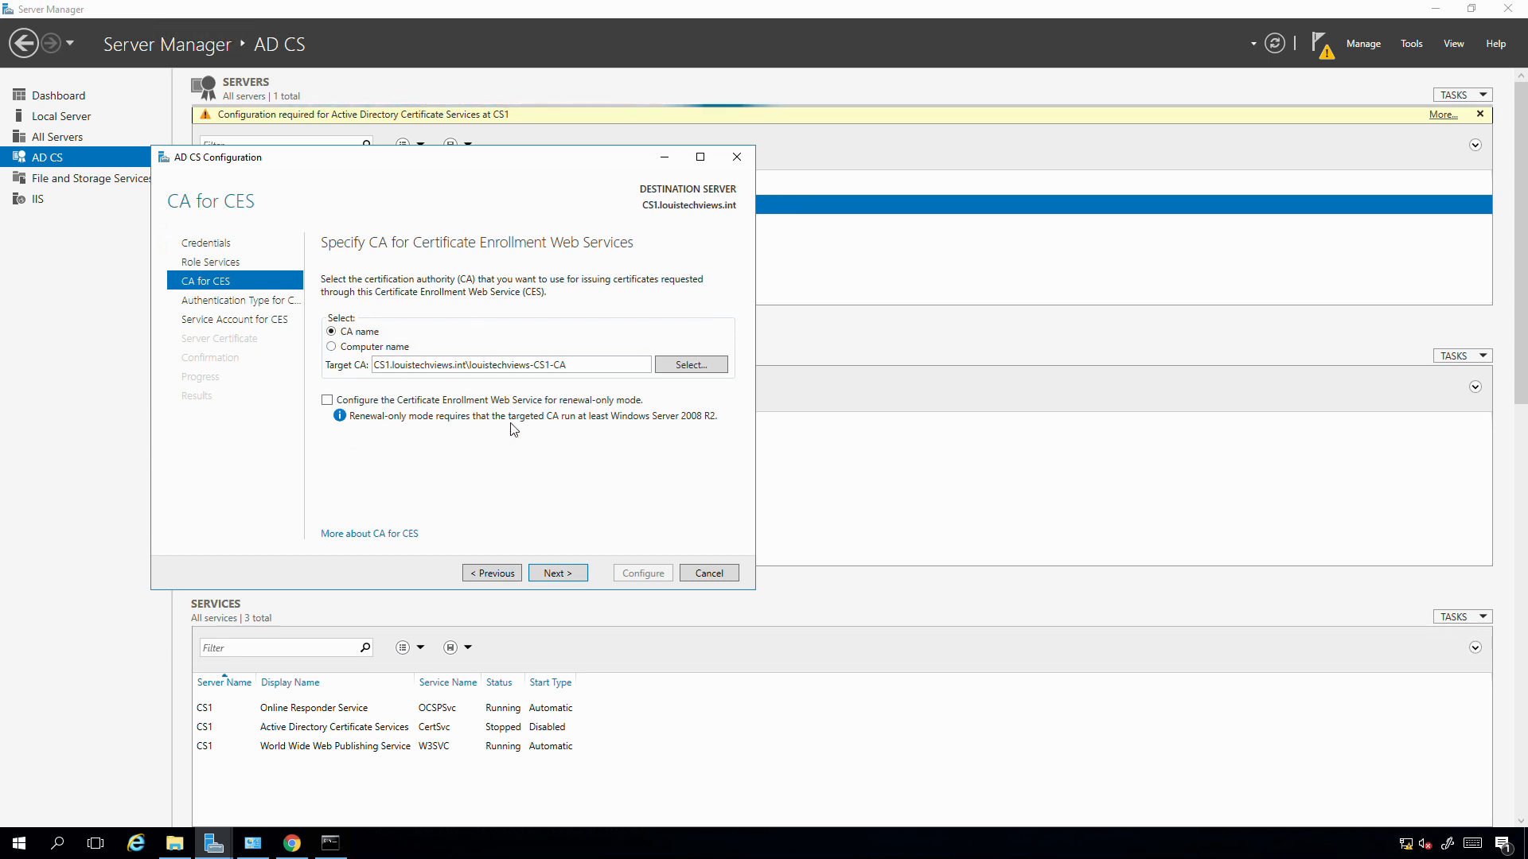
pyautogui.click(557, 573)
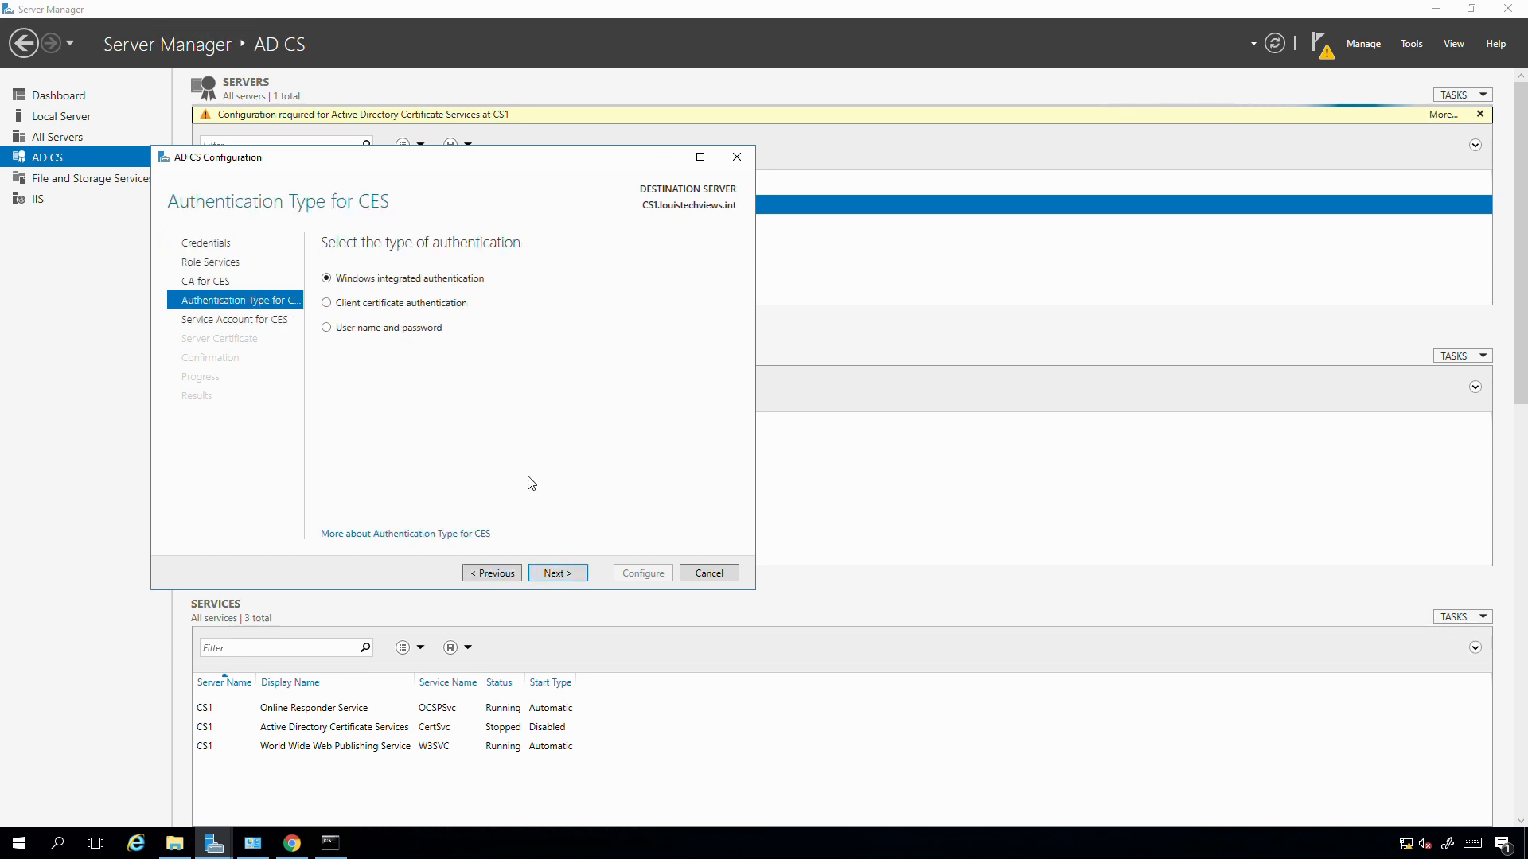
# - Keep Windows integrated authentication for CES and advance to the Service Account page
pyautogui.click(550, 574)
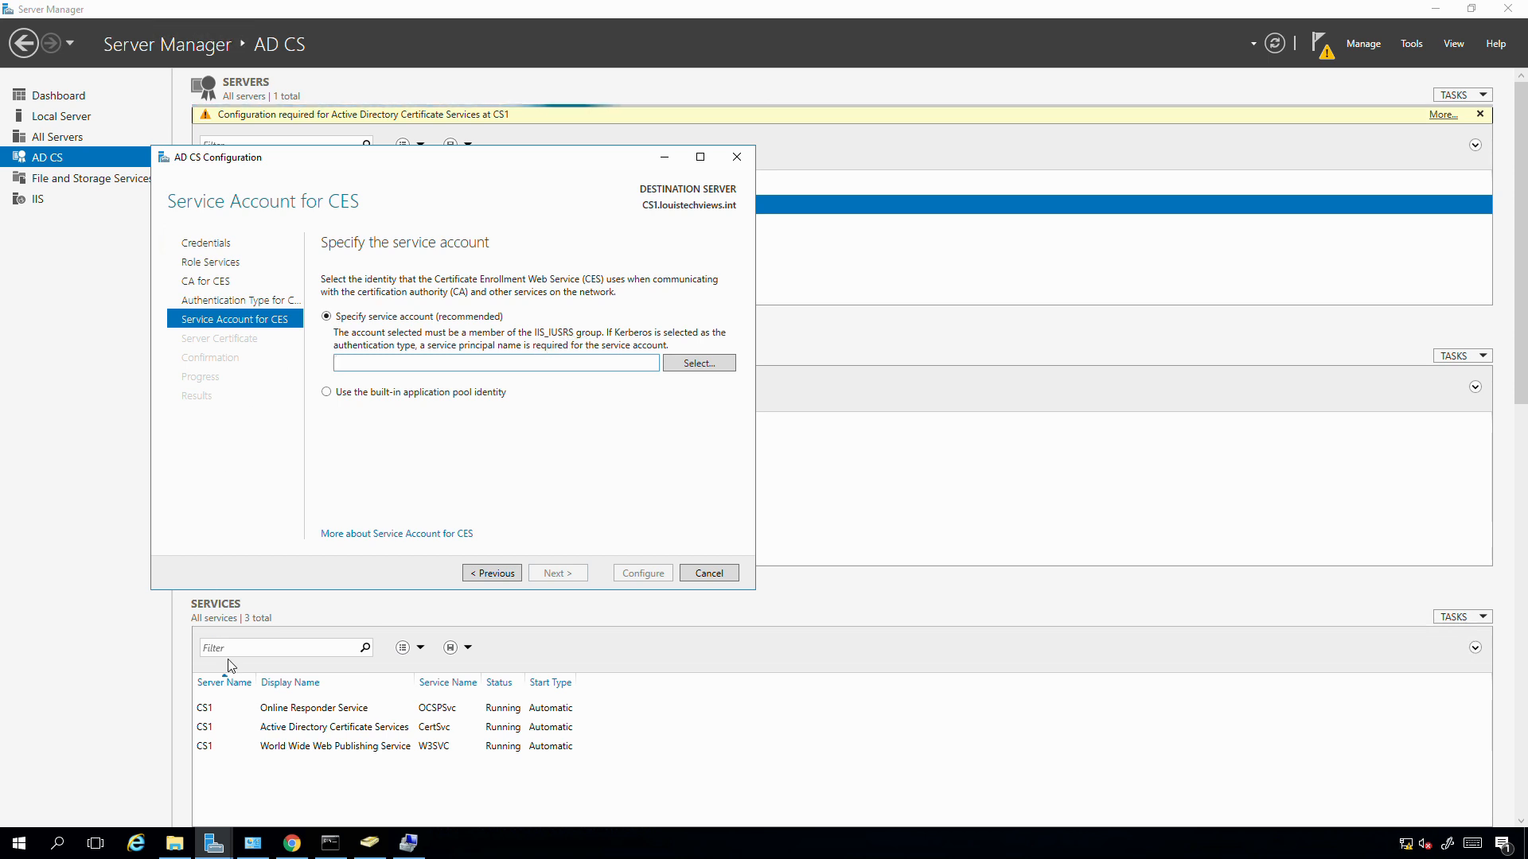
# - Connect Computer Management to remote computer cs1 and expand its System Tools
pyautogui.click(408, 842)
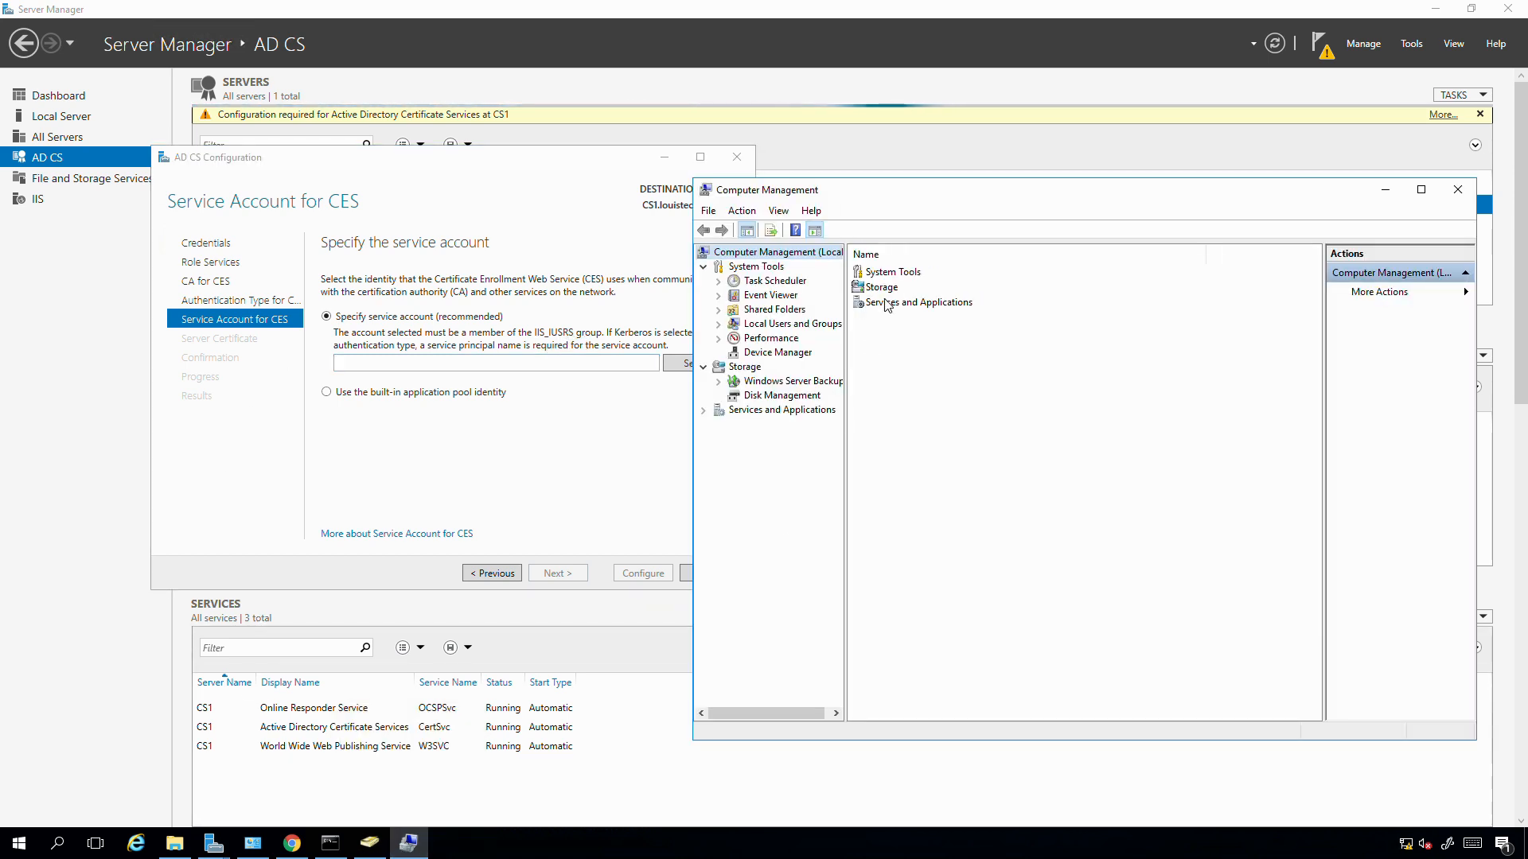
pyautogui.rightClick(778, 253)
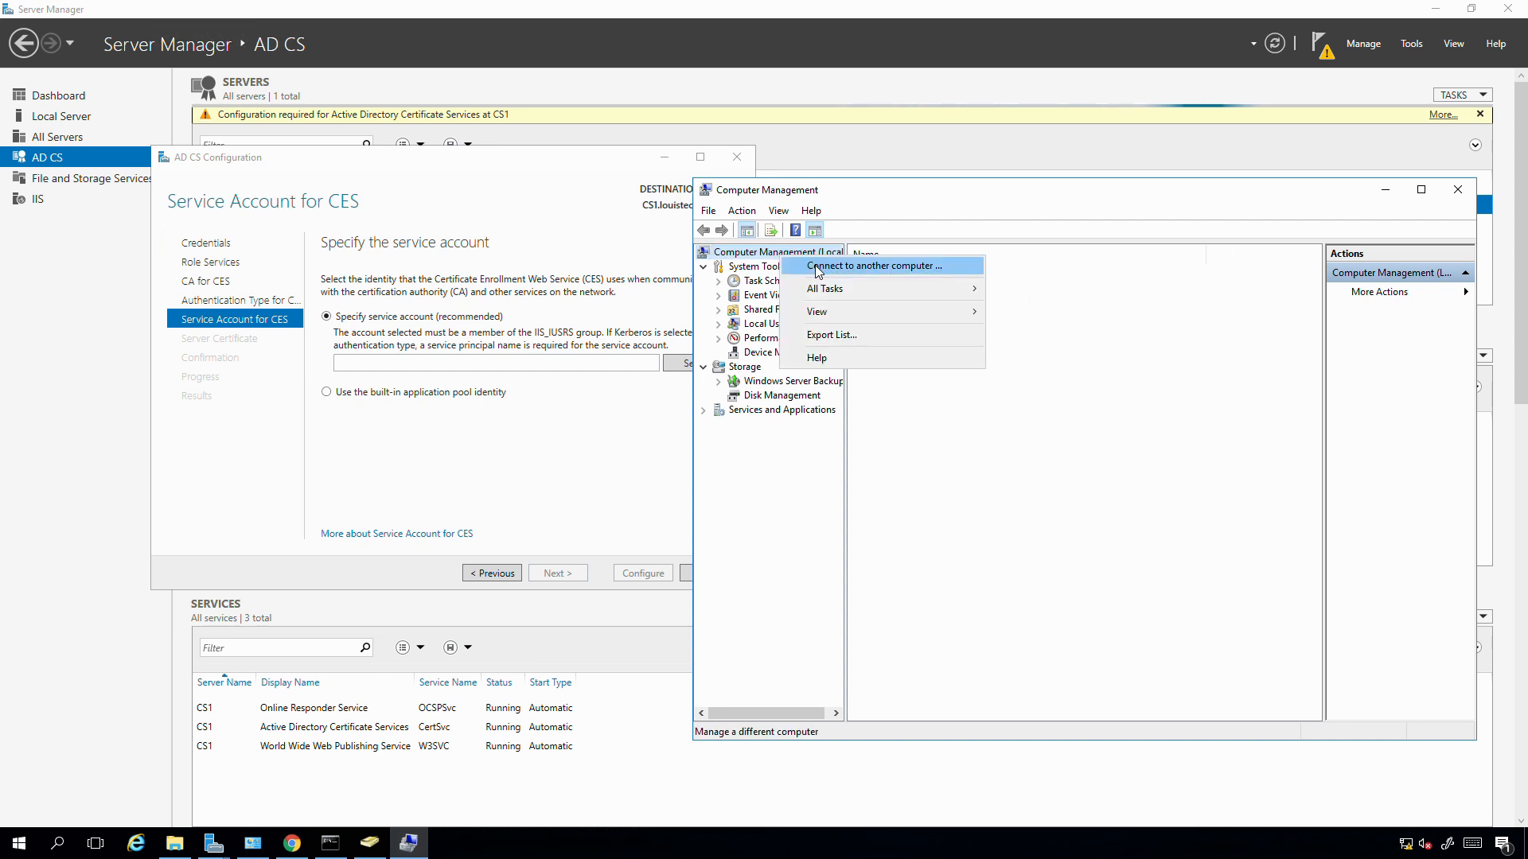
pyautogui.click(818, 266)
pyautogui.write('cs1')
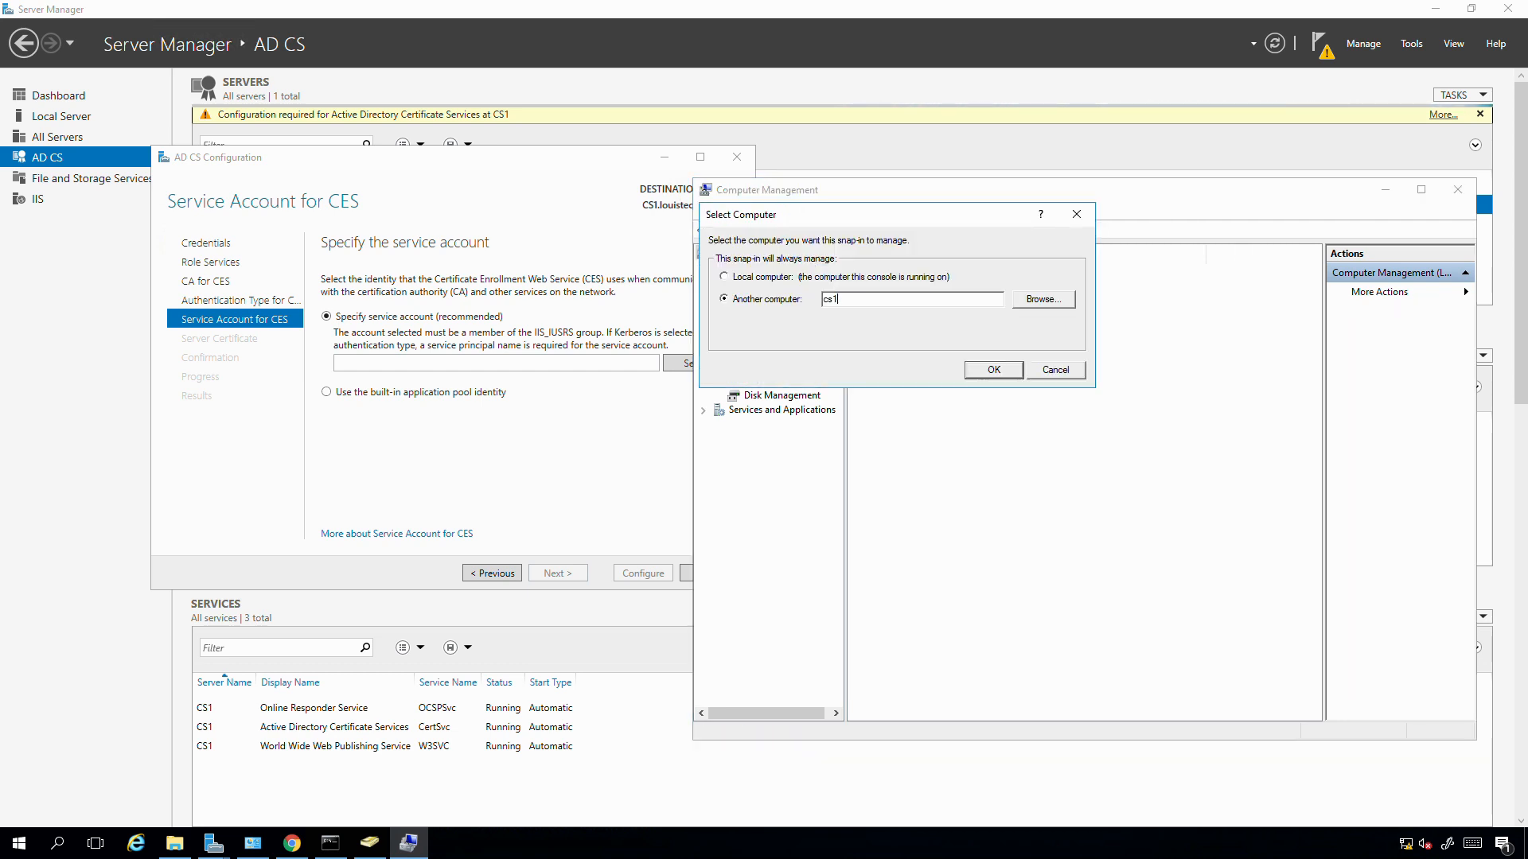
pyautogui.press('Return')
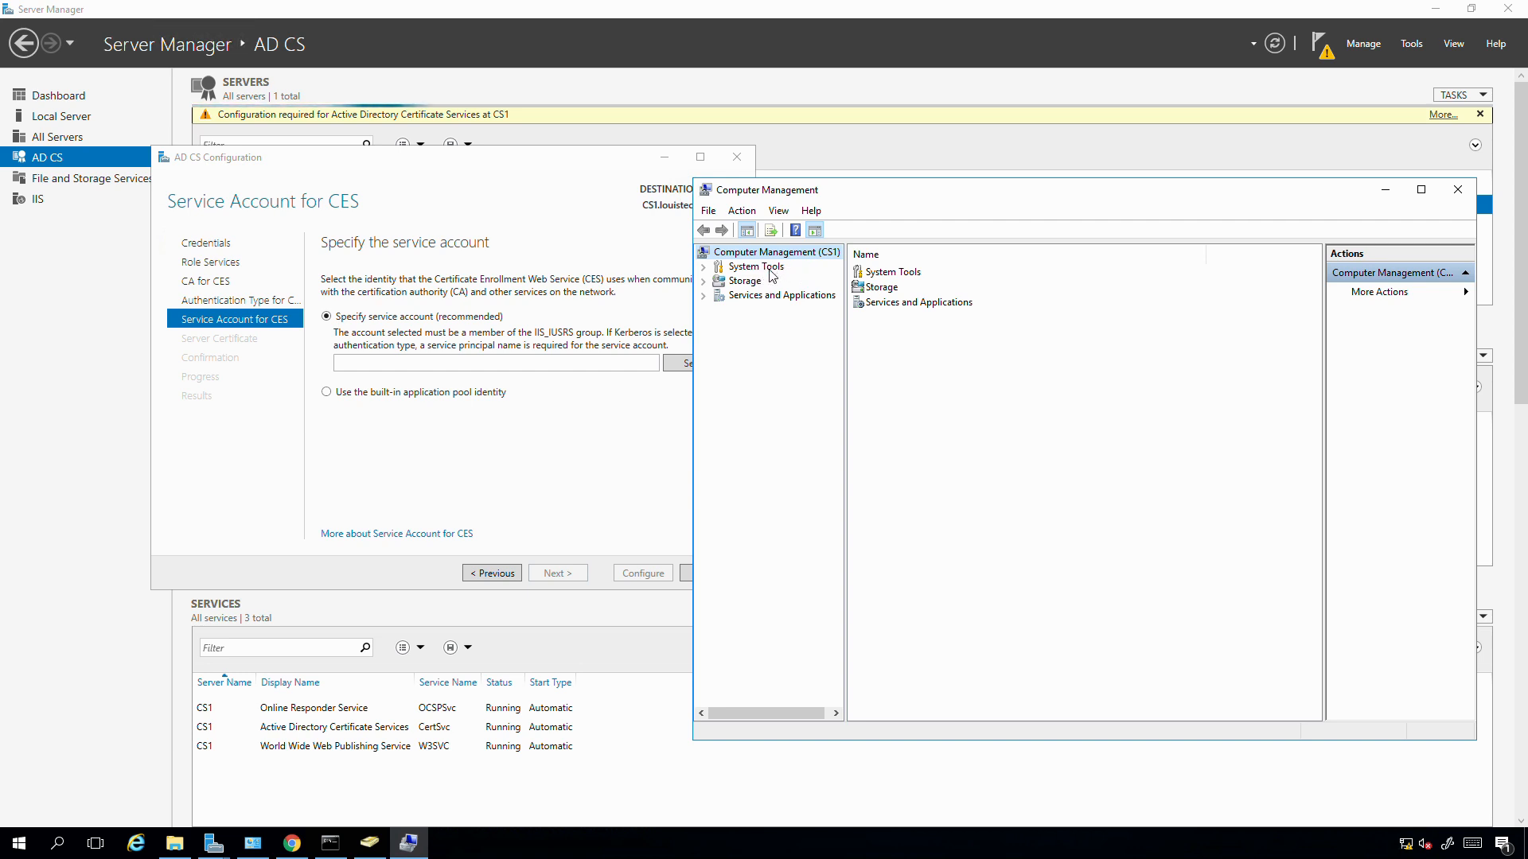
pyautogui.click(770, 269)
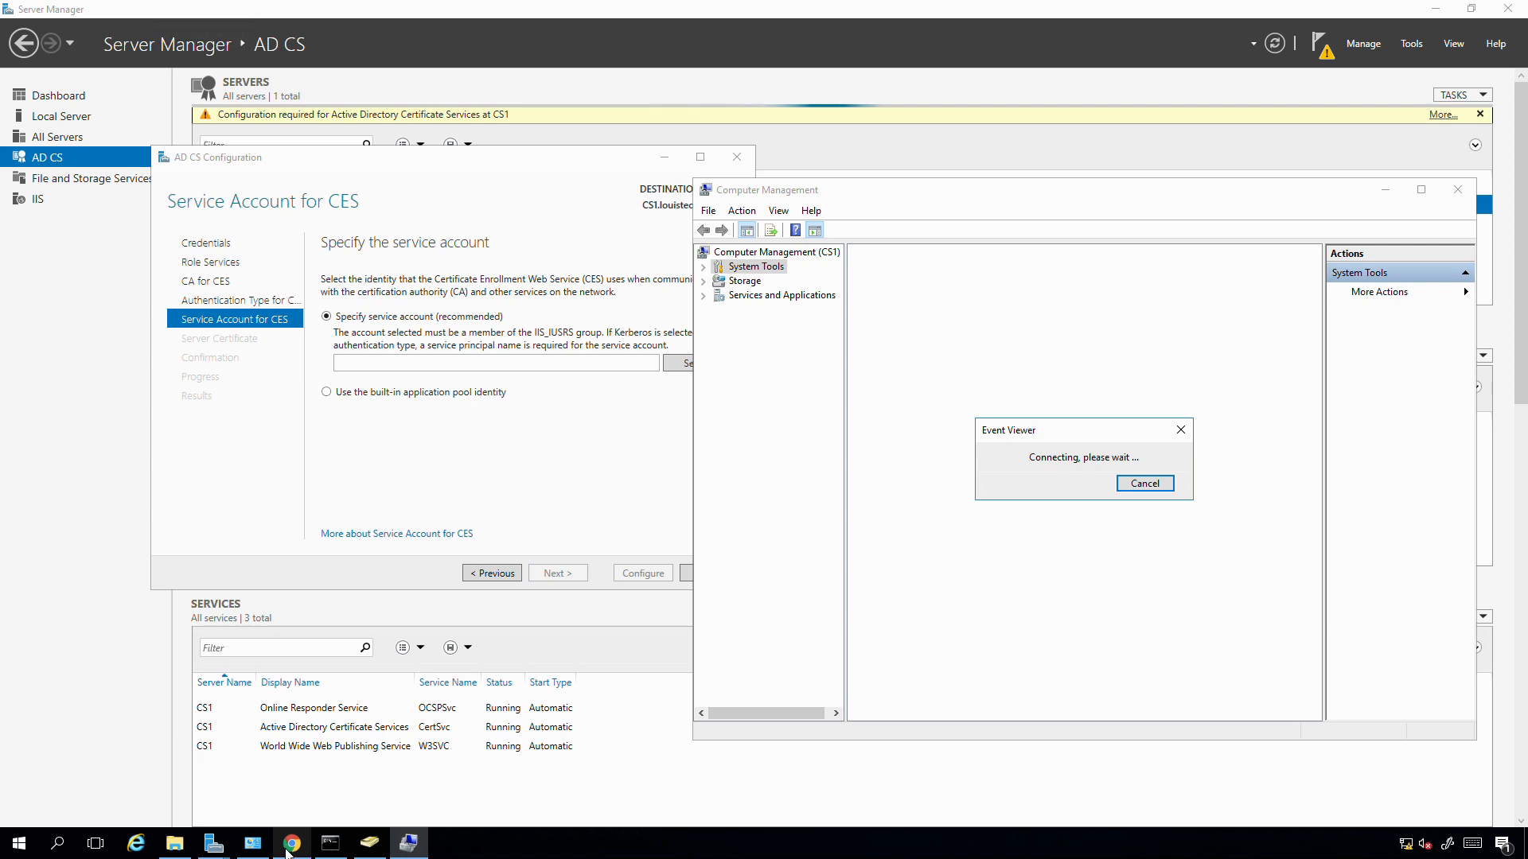
# - Open the Local Users & Groups tool for cs1 in Project Honolulu
pyautogui.moveTo(287, 845)
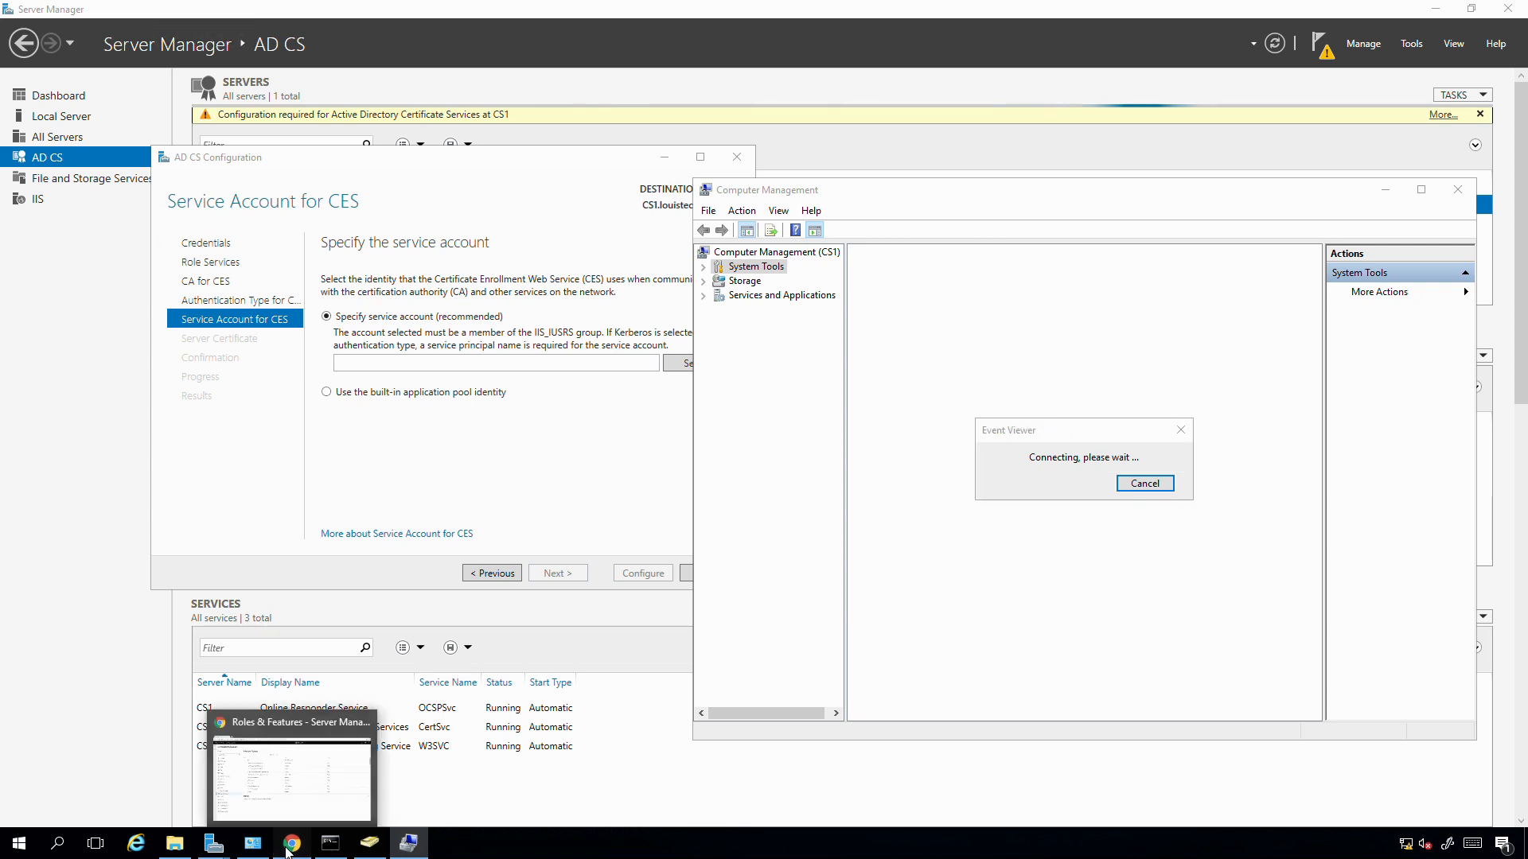
pyautogui.click(291, 845)
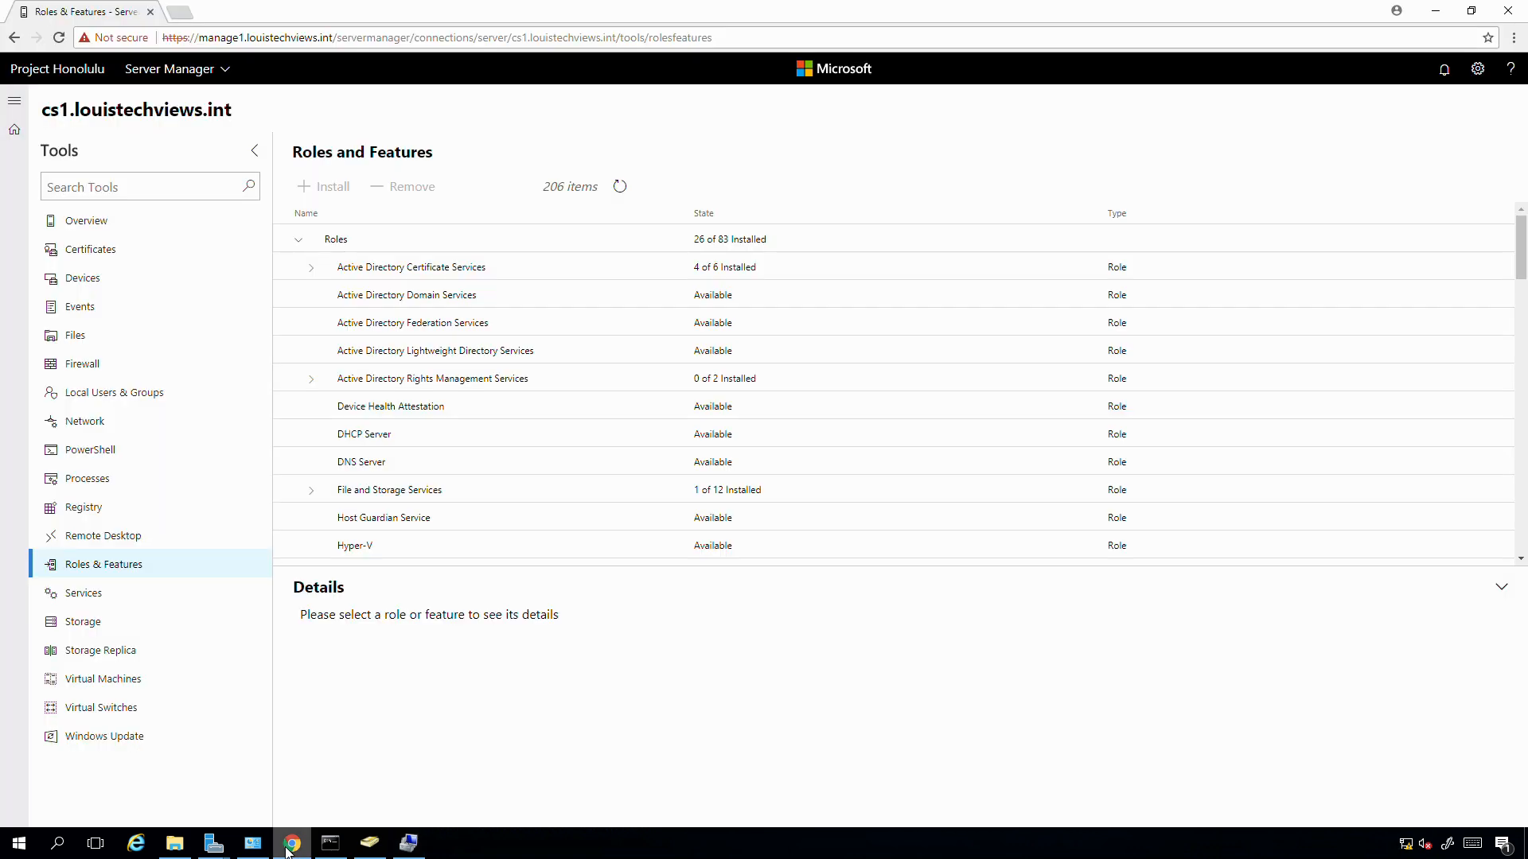
pyautogui.click(100, 400)
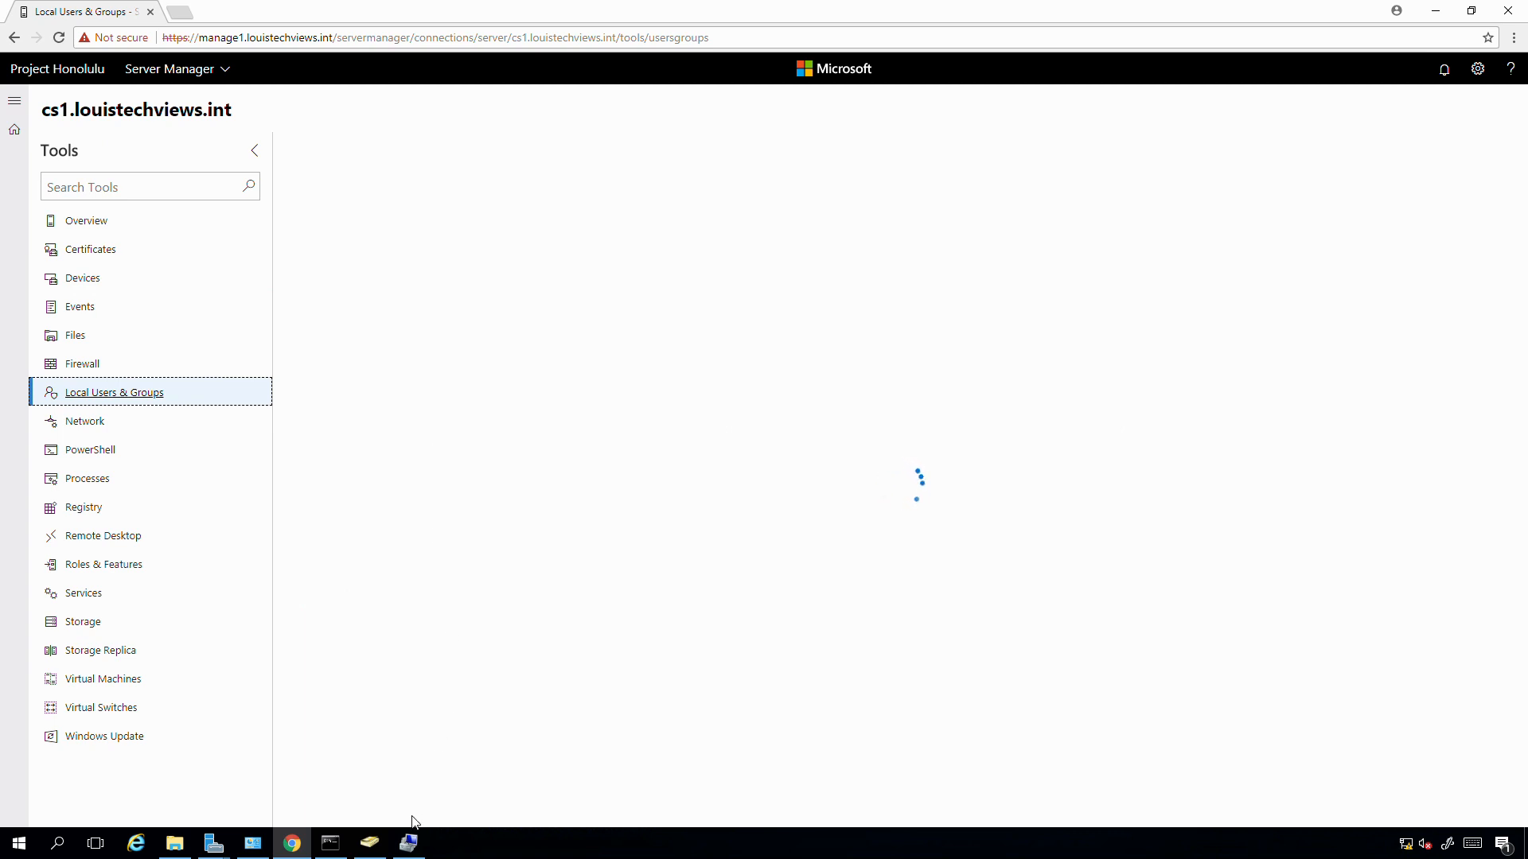
# - Dismiss the Event Viewer error, close Computer Management, and list cs1's 24 local groups
pyautogui.click(409, 841)
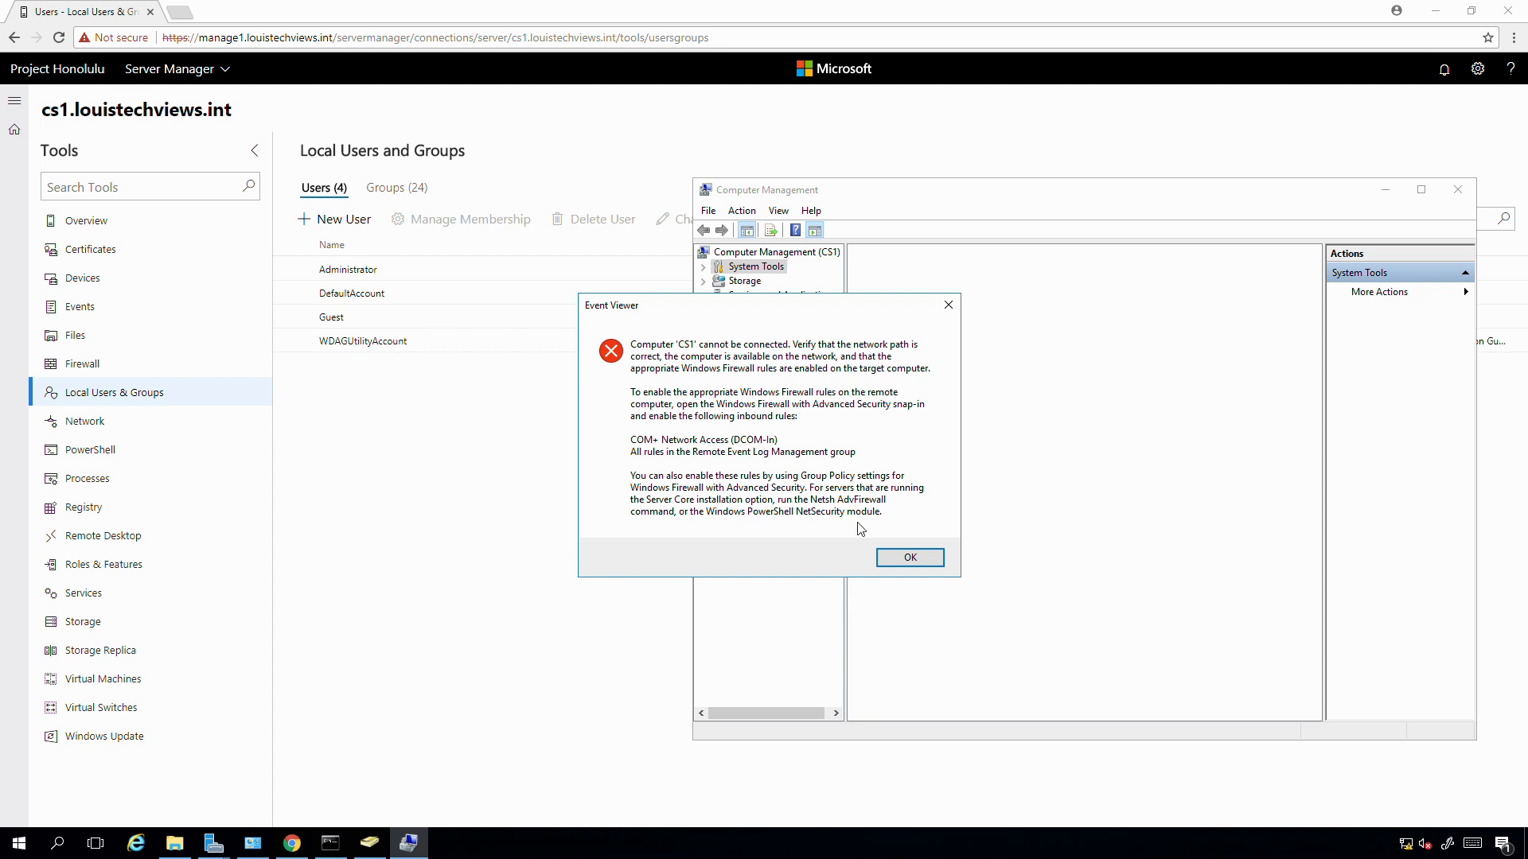
pyautogui.click(883, 561)
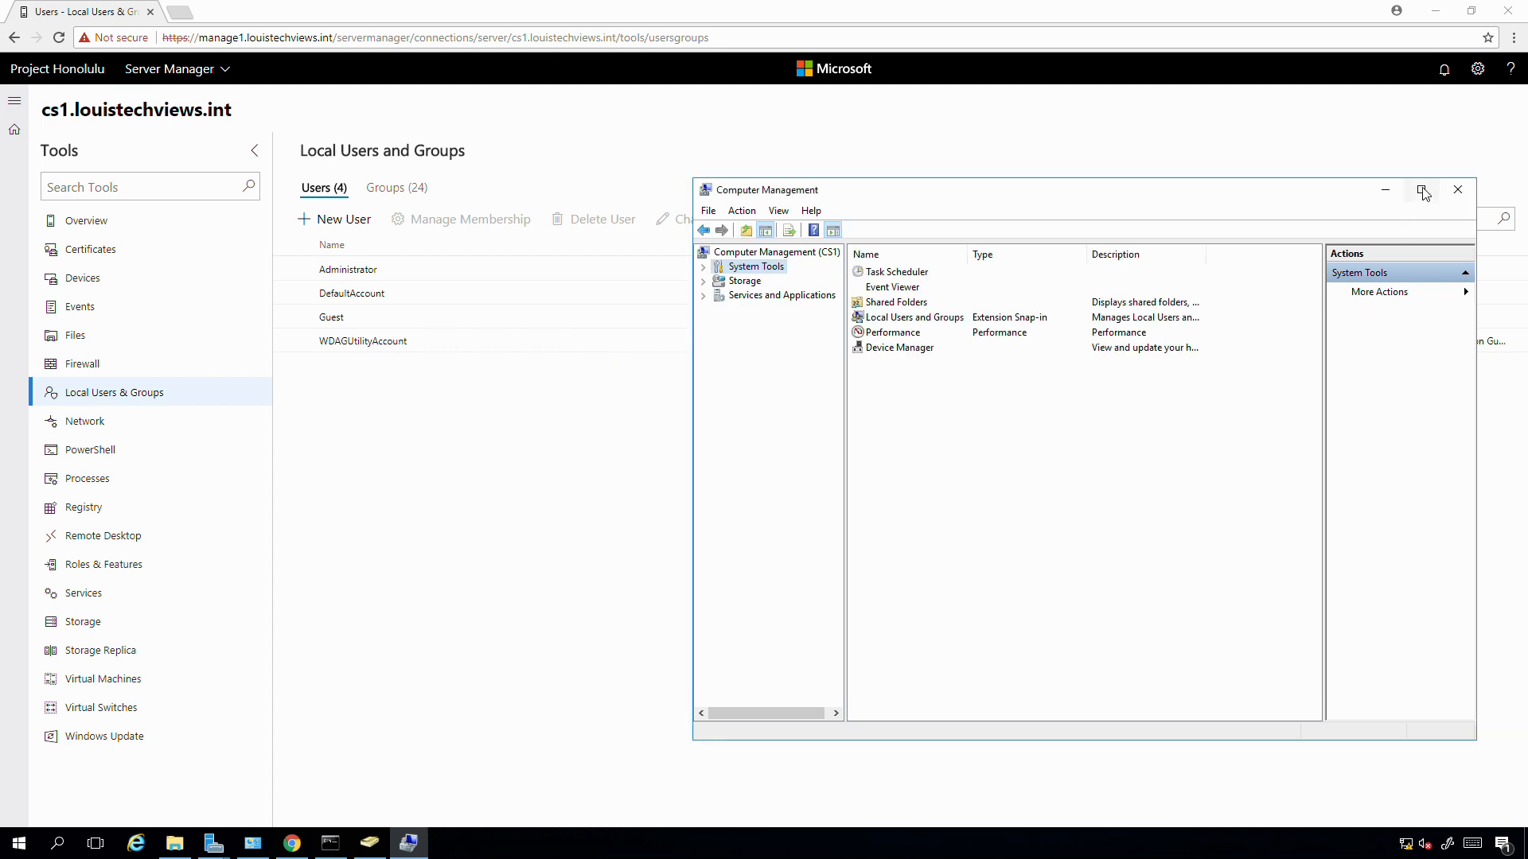
pyautogui.click(1457, 190)
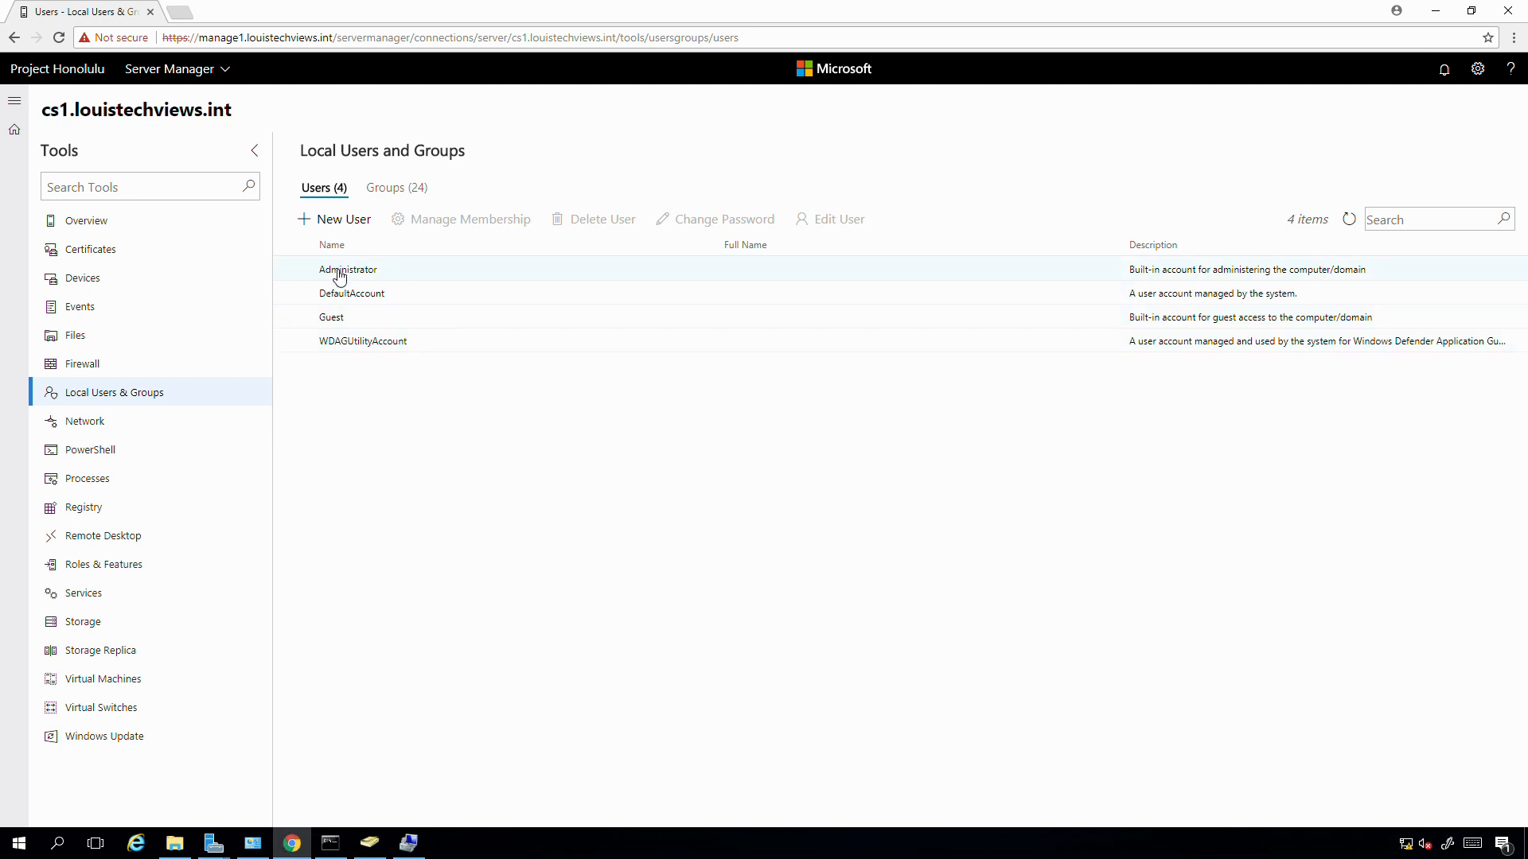
pyautogui.click(395, 190)
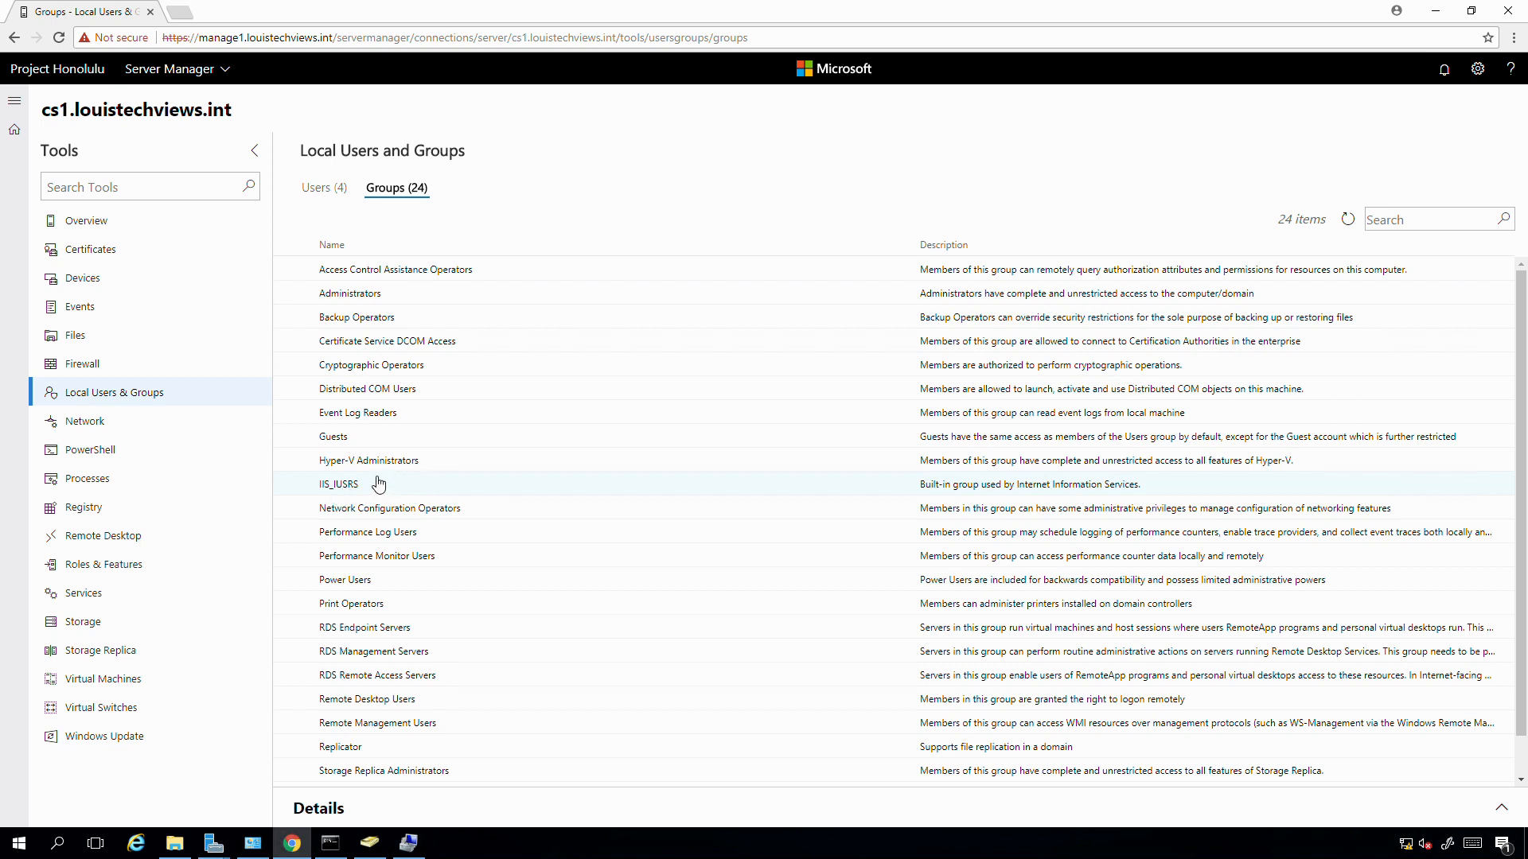
# - Select the IIS_IUSRS group and add the domain CES service account as its member
pyautogui.click(338, 487)
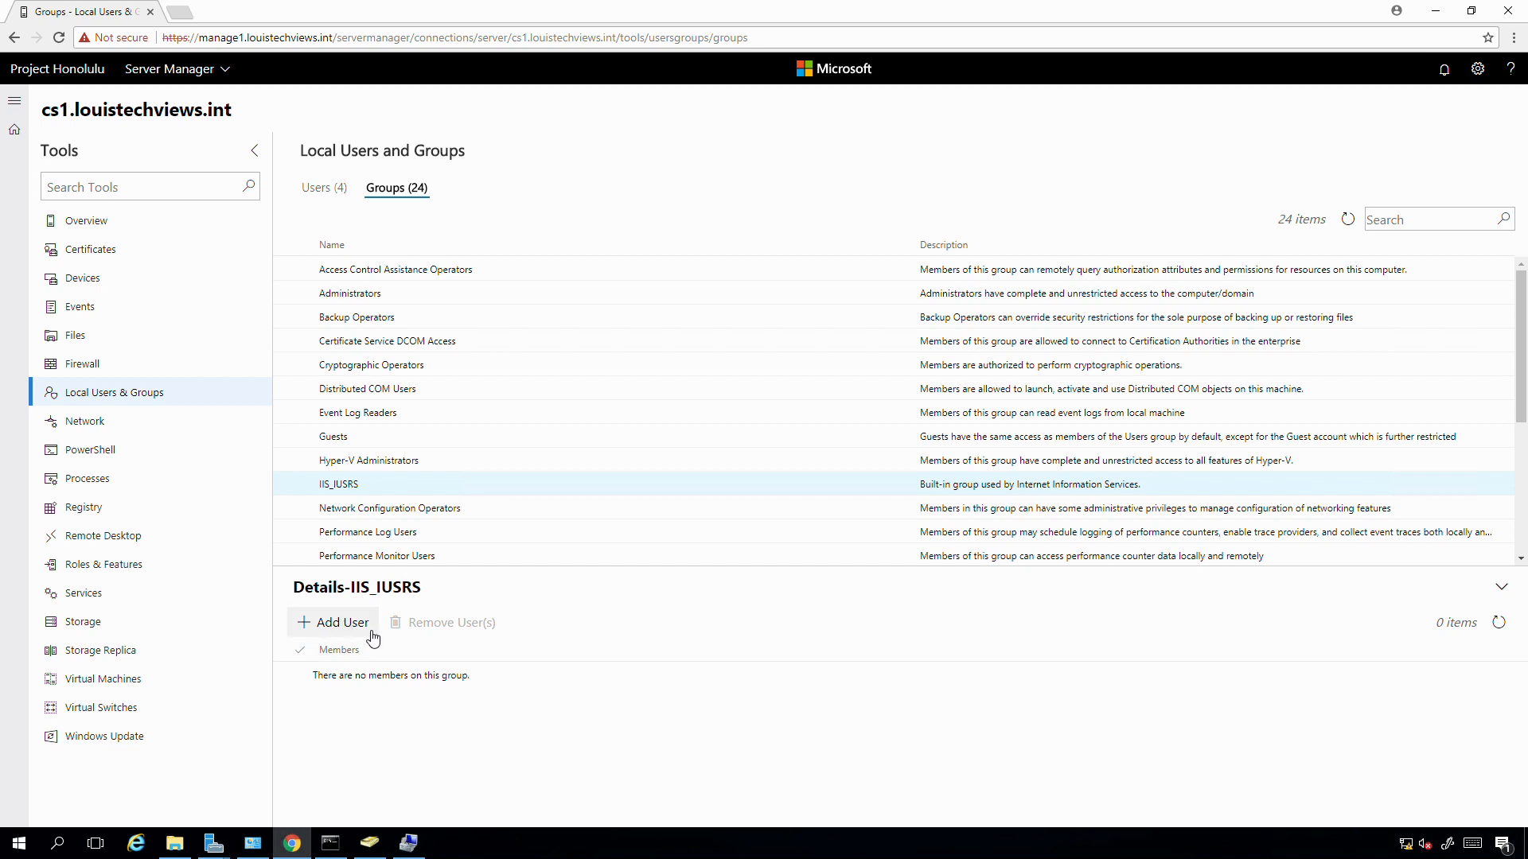
pyautogui.click(323, 625)
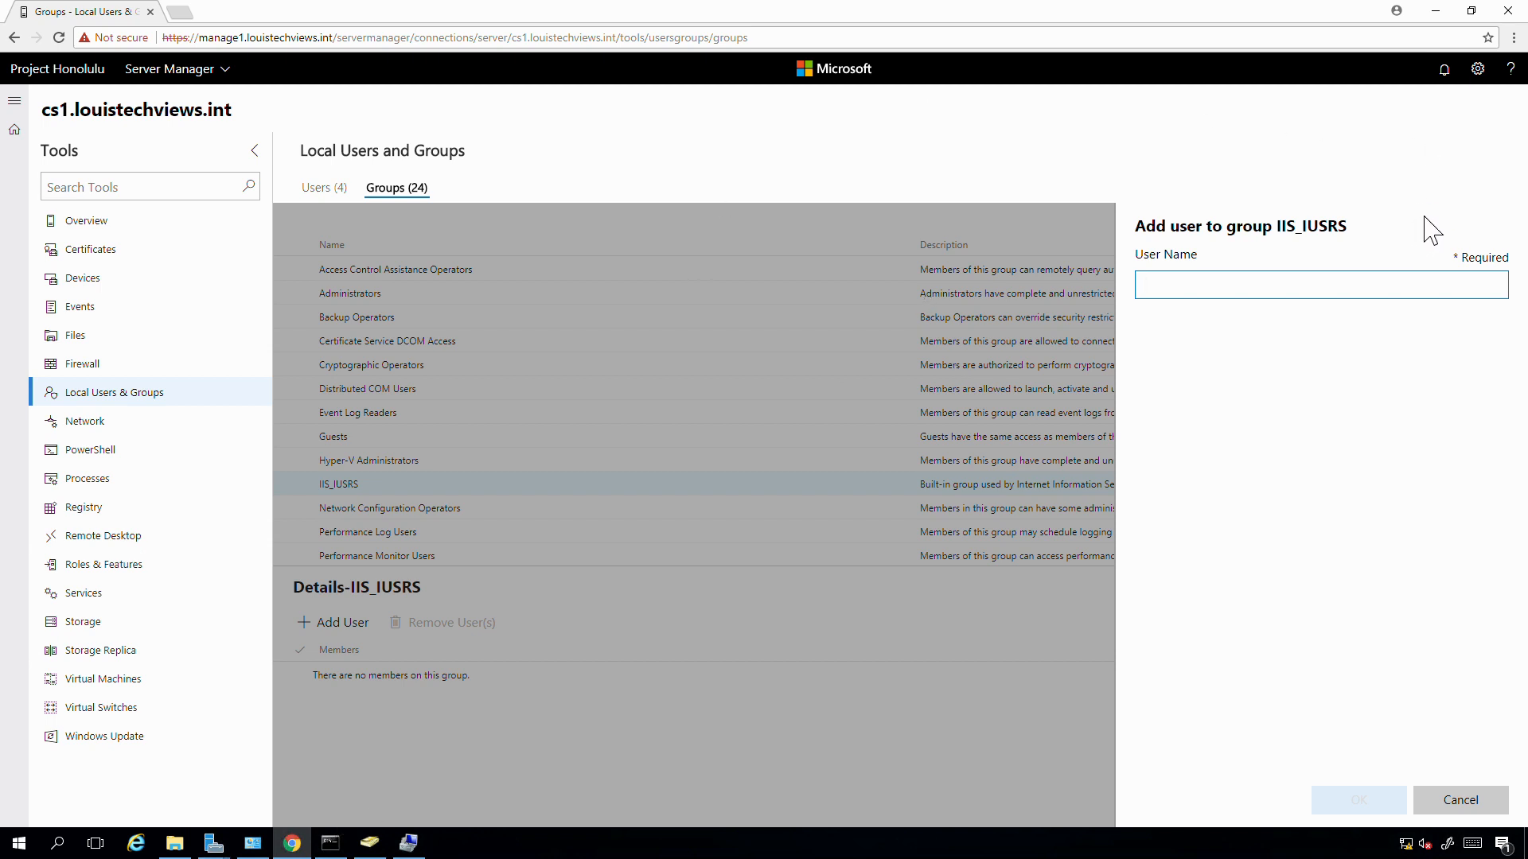
pyautogui.write('g')
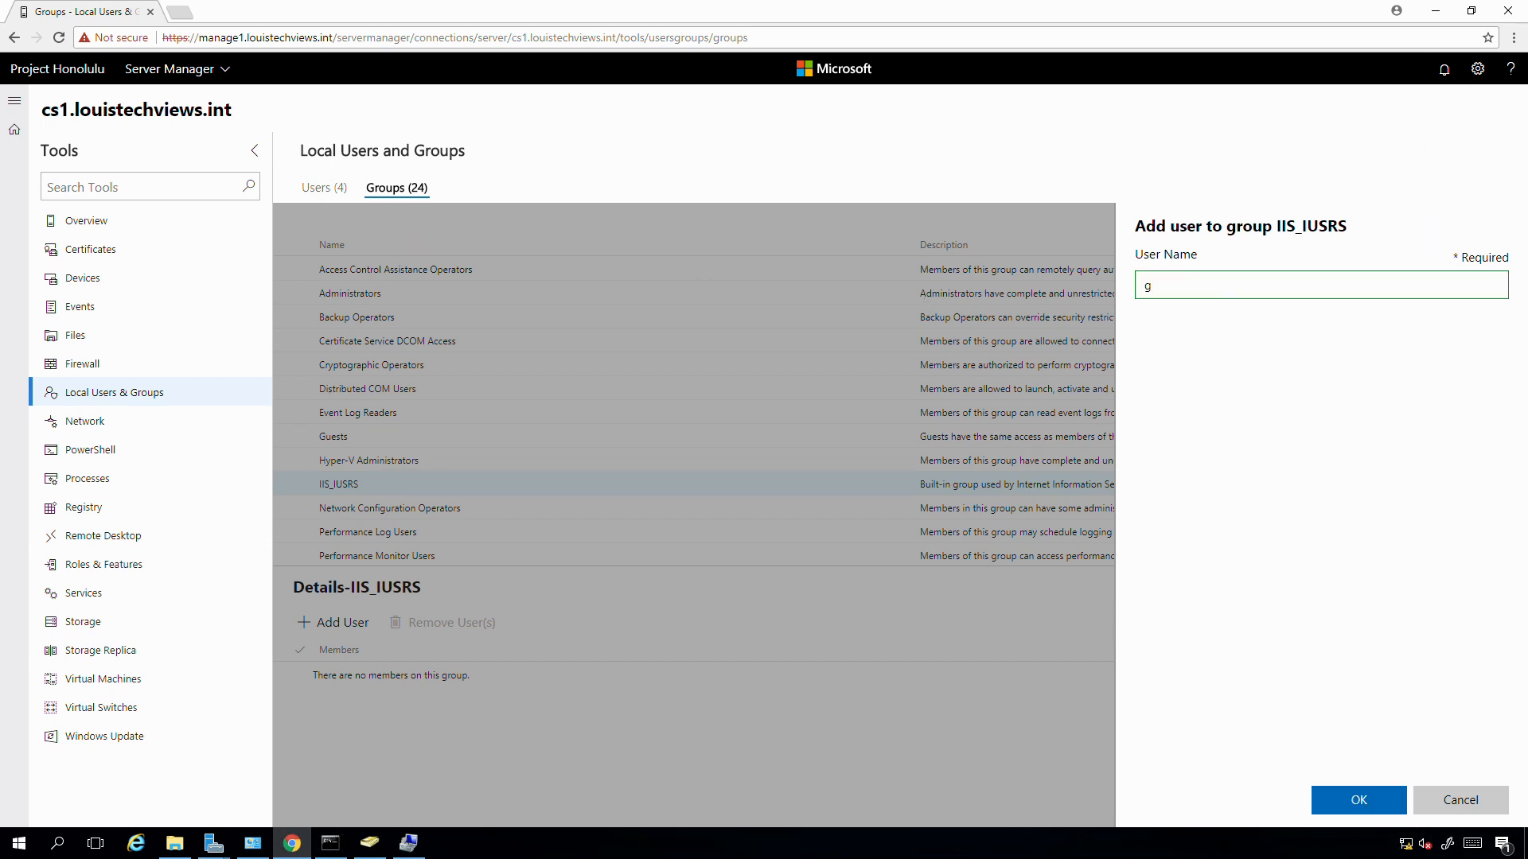
pyautogui.press('BackSpace')
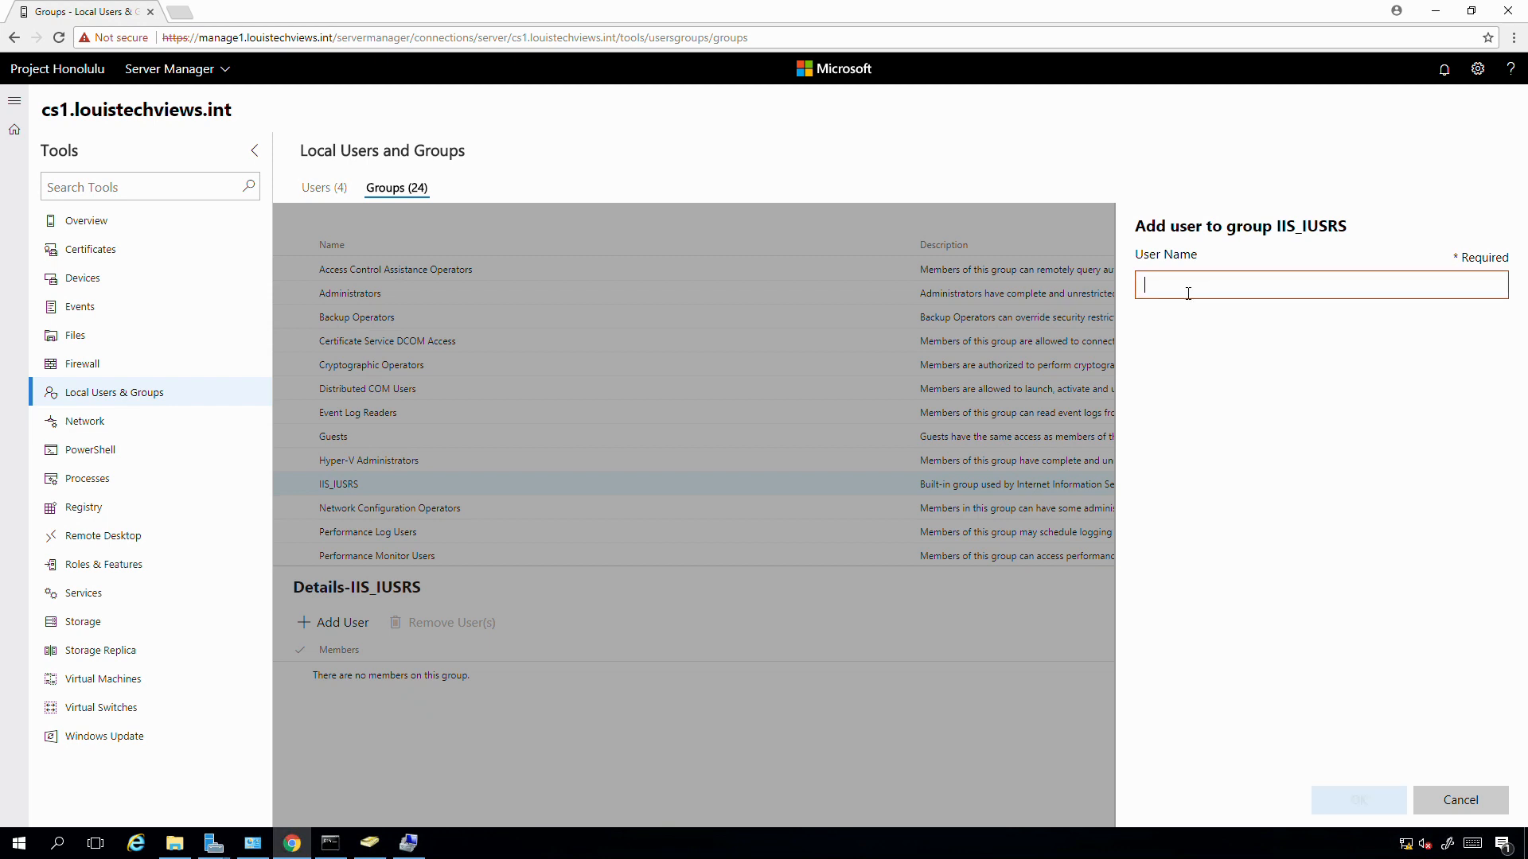
pyautogui.write('CES-S')
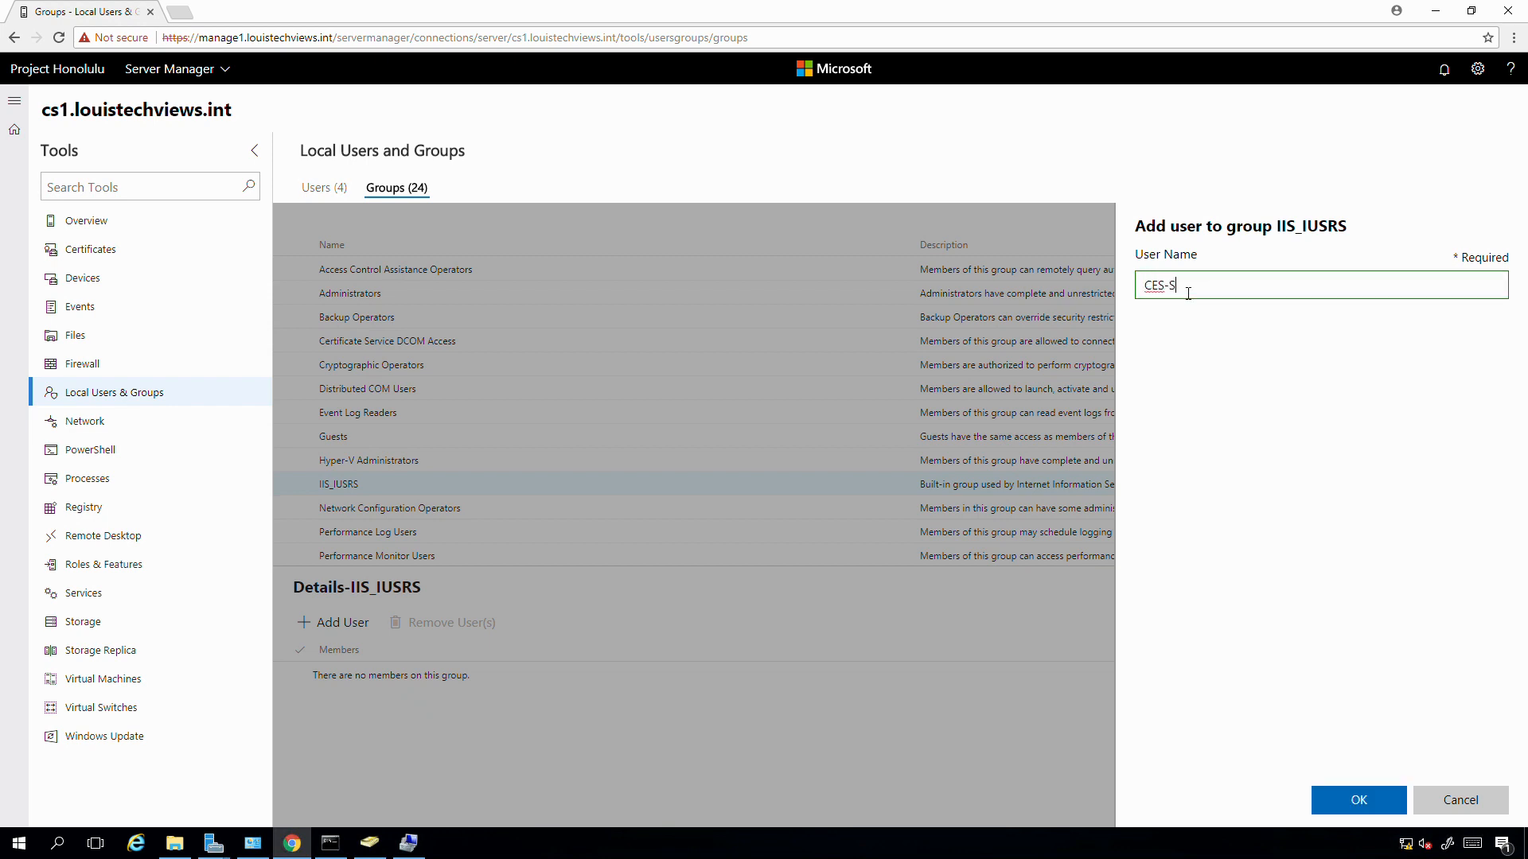
pyautogui.write('ervice')
pyautogui.write('Louistechvie')
pyautogui.write('ws')
pyautogui.write('\\')
pyautogui.click(1357, 800)
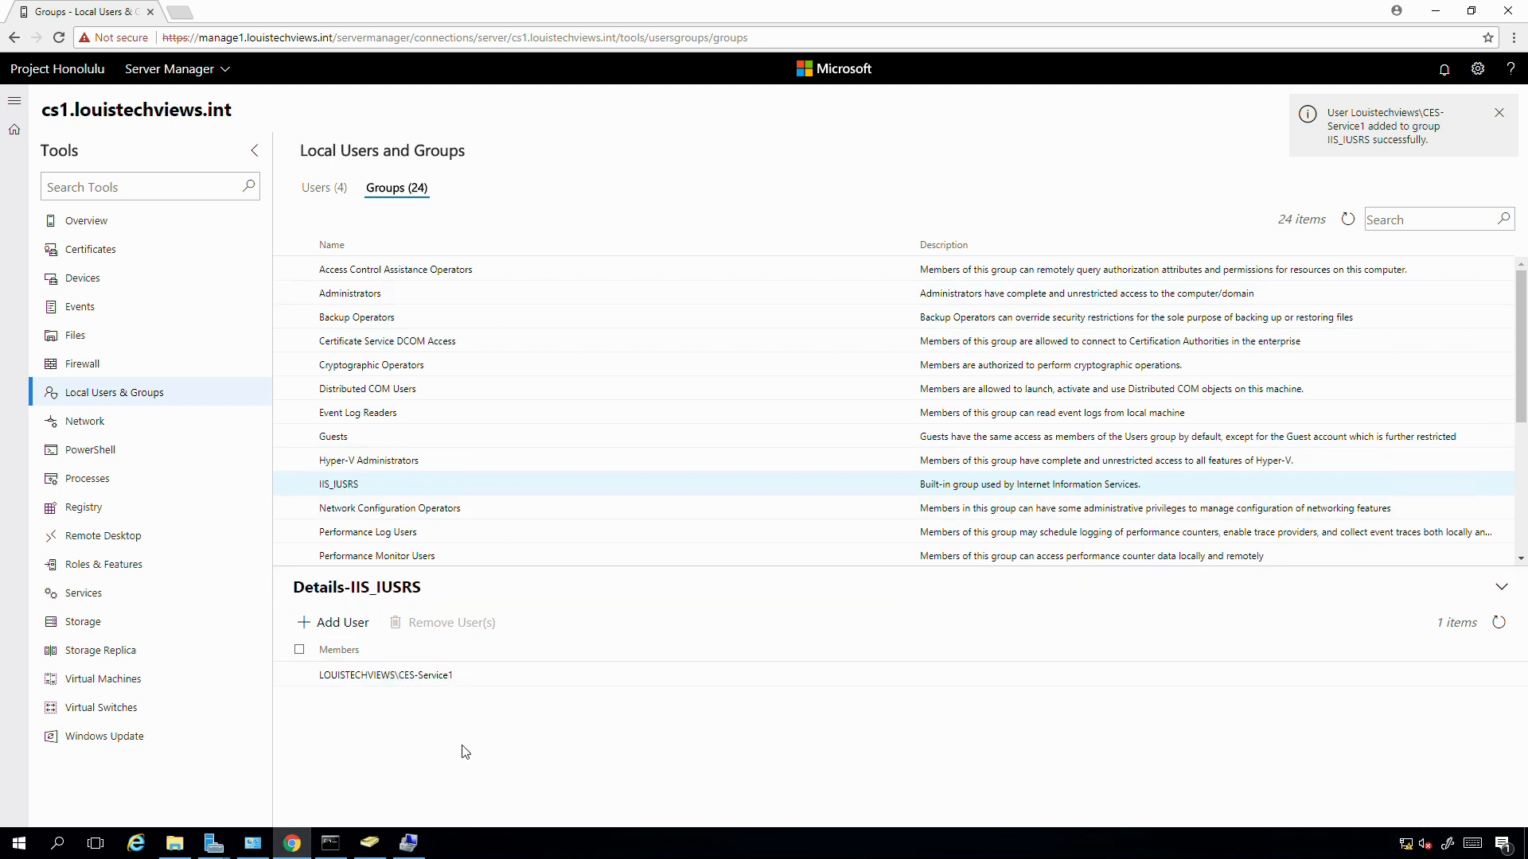
# - Try the administrator account for the CES service, then dismiss the not-in-group error
pyautogui.moveTo(211, 848)
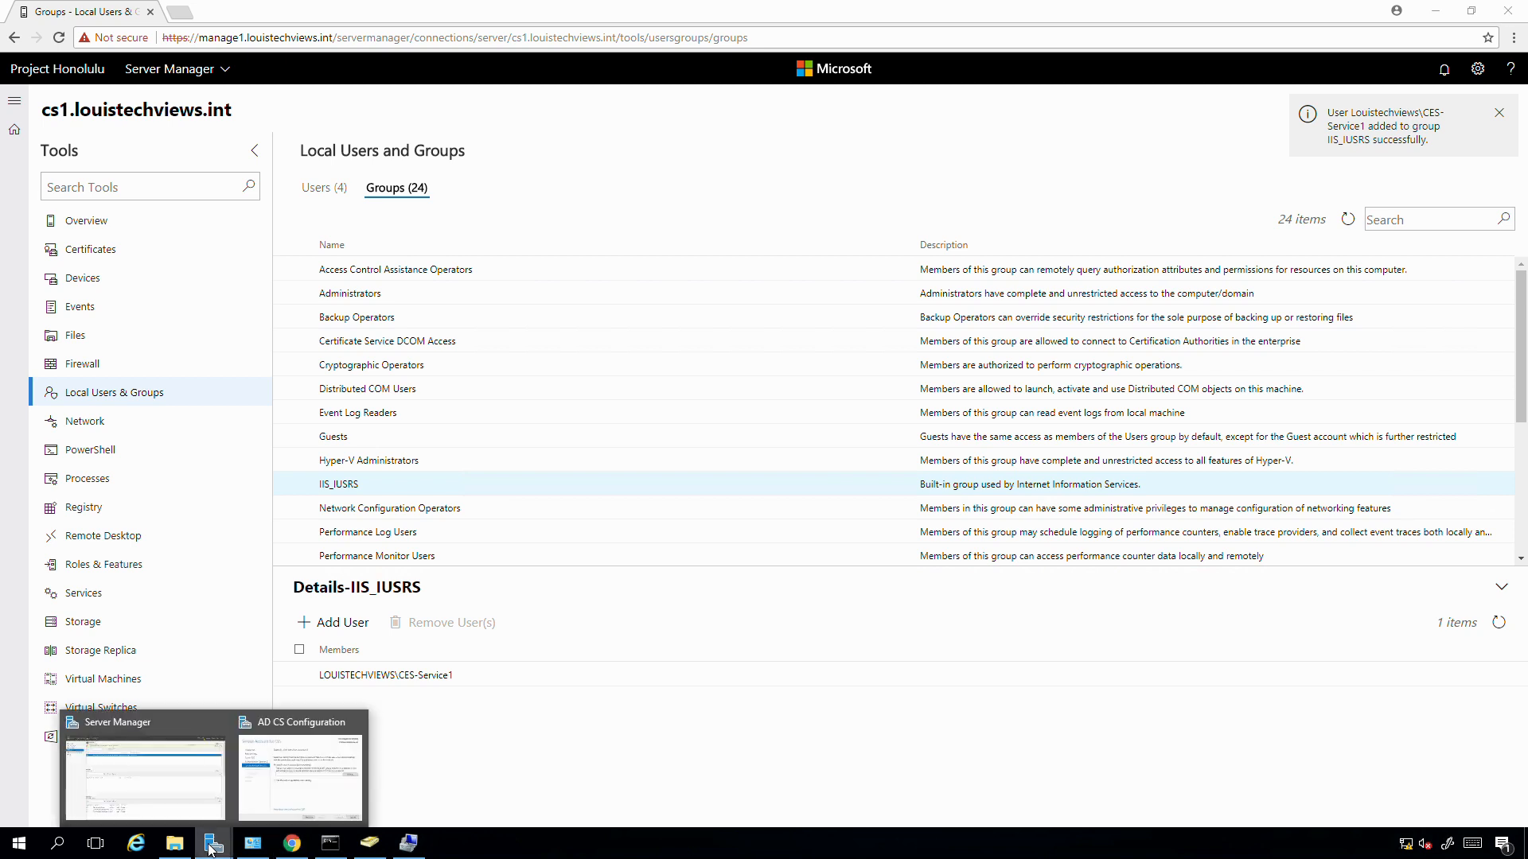
pyautogui.click(290, 775)
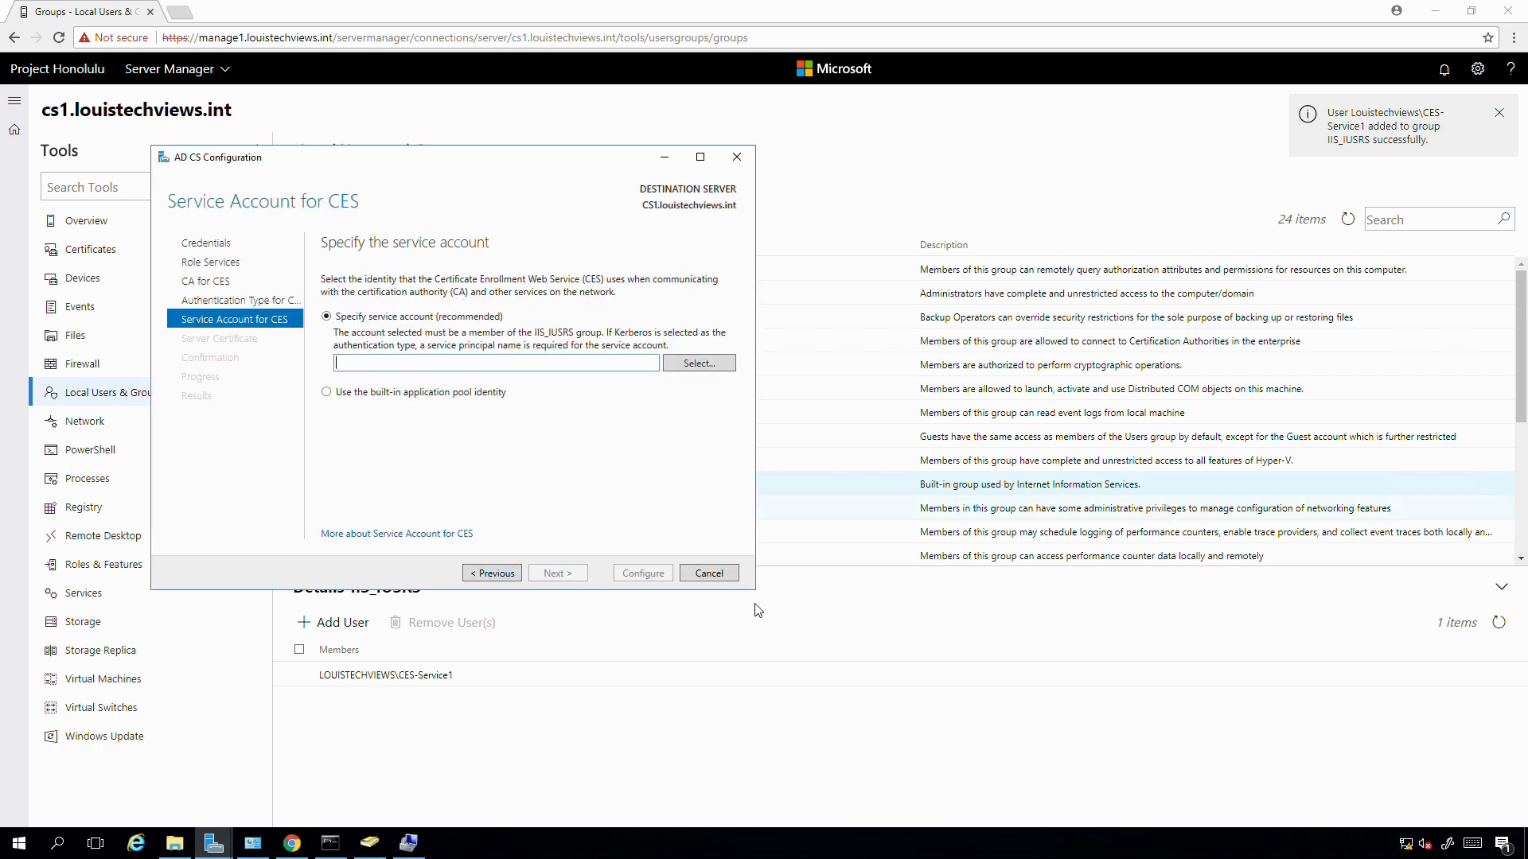
pyautogui.click(686, 367)
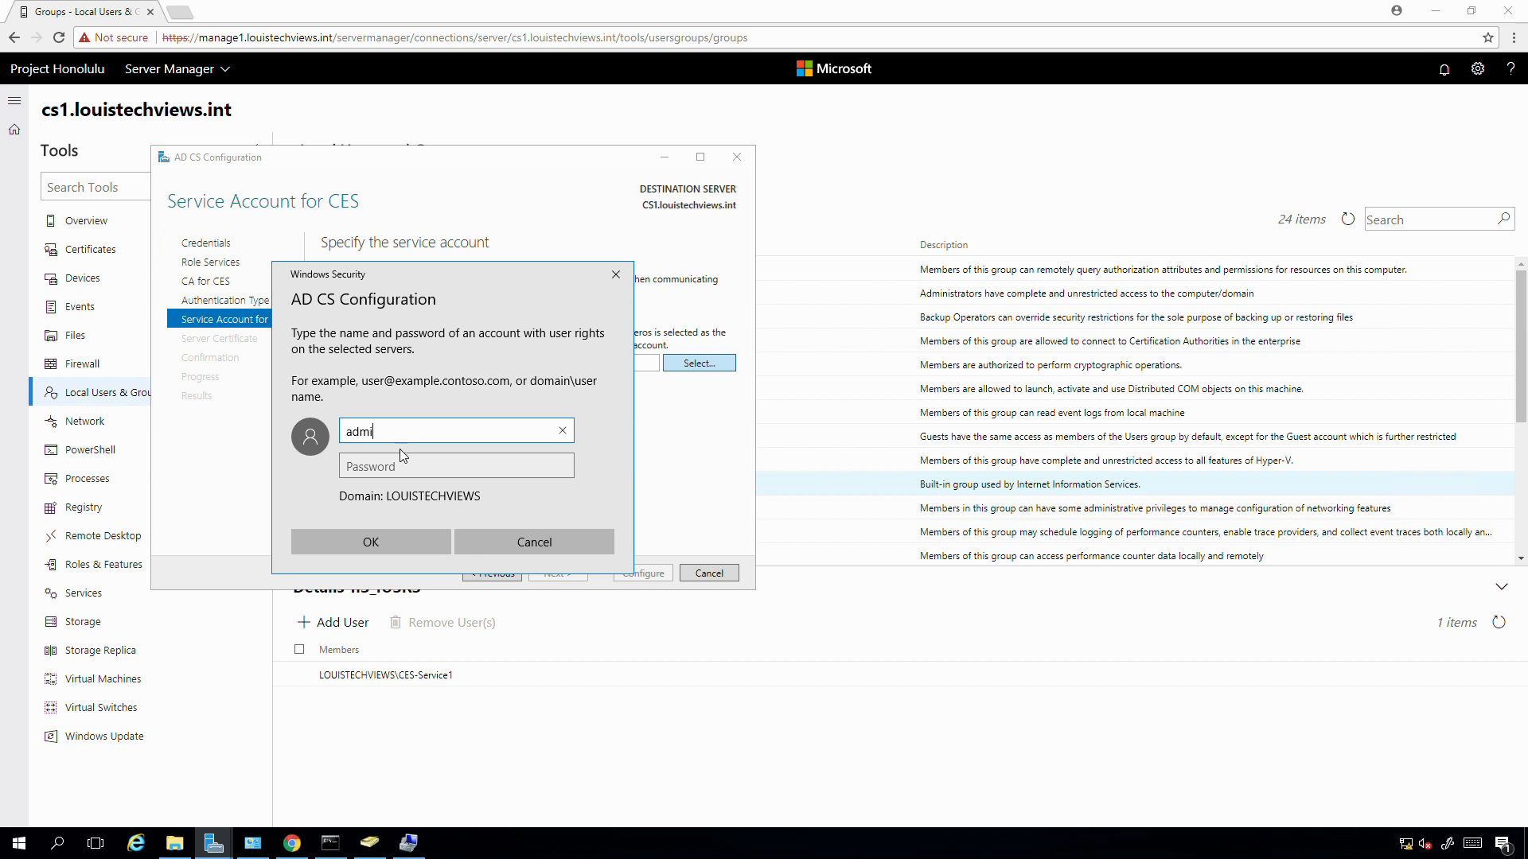
pyautogui.write('administrator')
pyautogui.press('Tab')
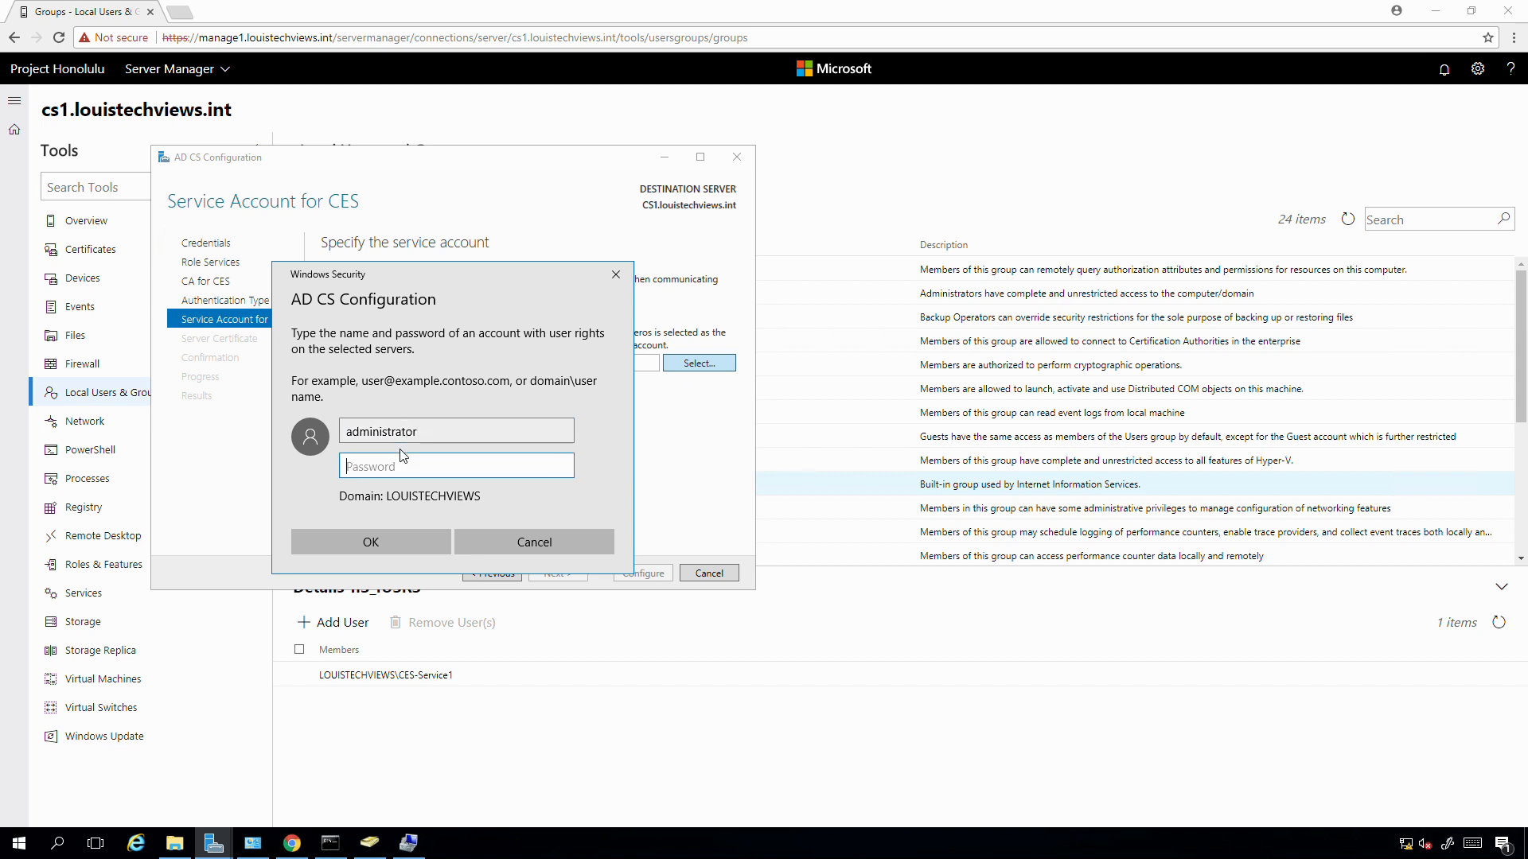
pyautogui.write('•••')
pyautogui.press('Return')
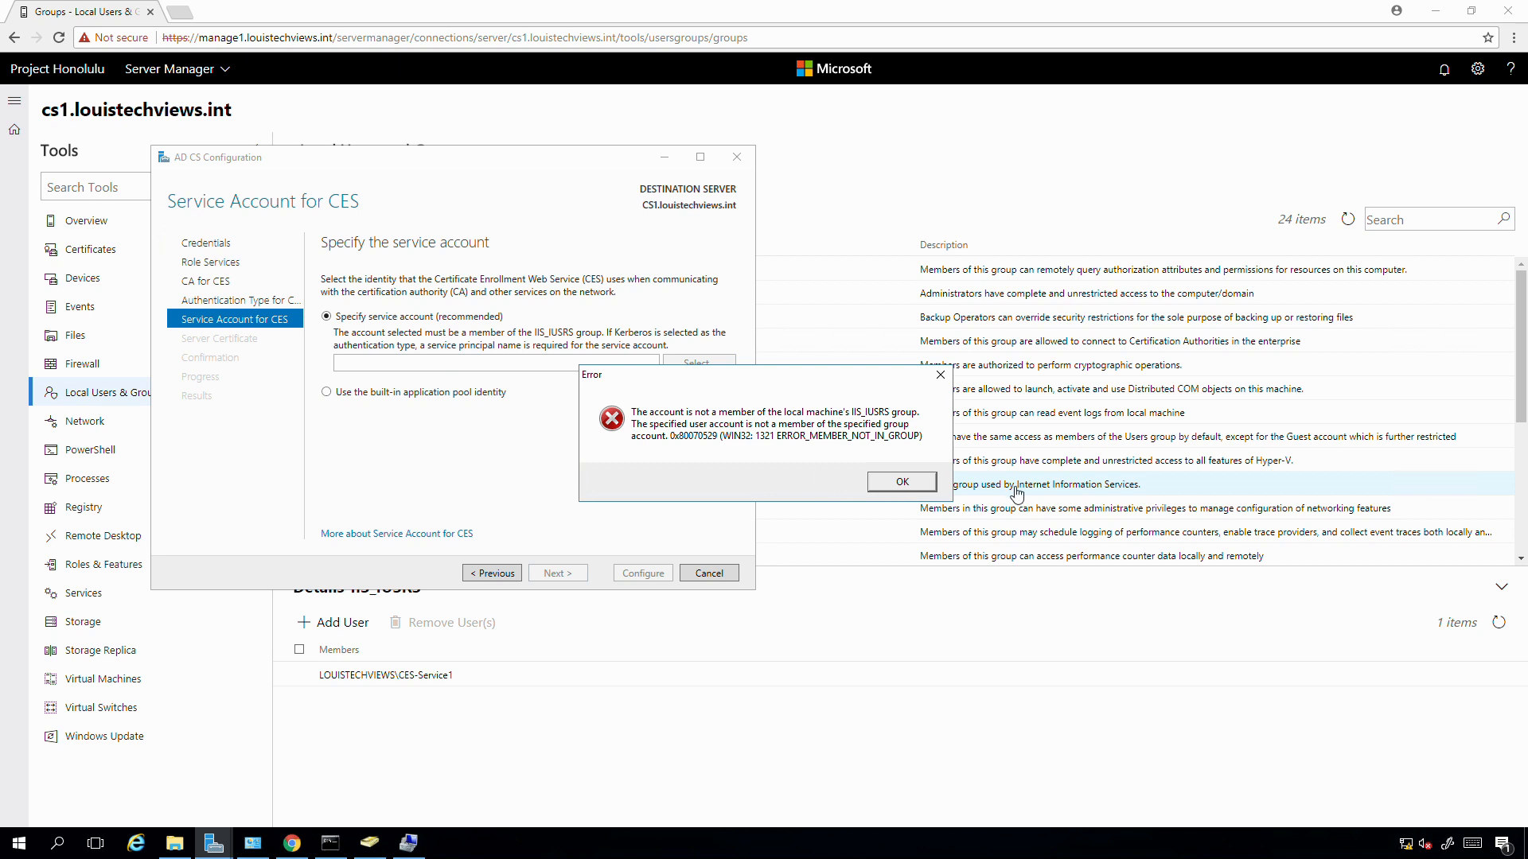
pyautogui.click(885, 480)
# - Specify ces-service1 and its password as the CES service account
pyautogui.click(684, 368)
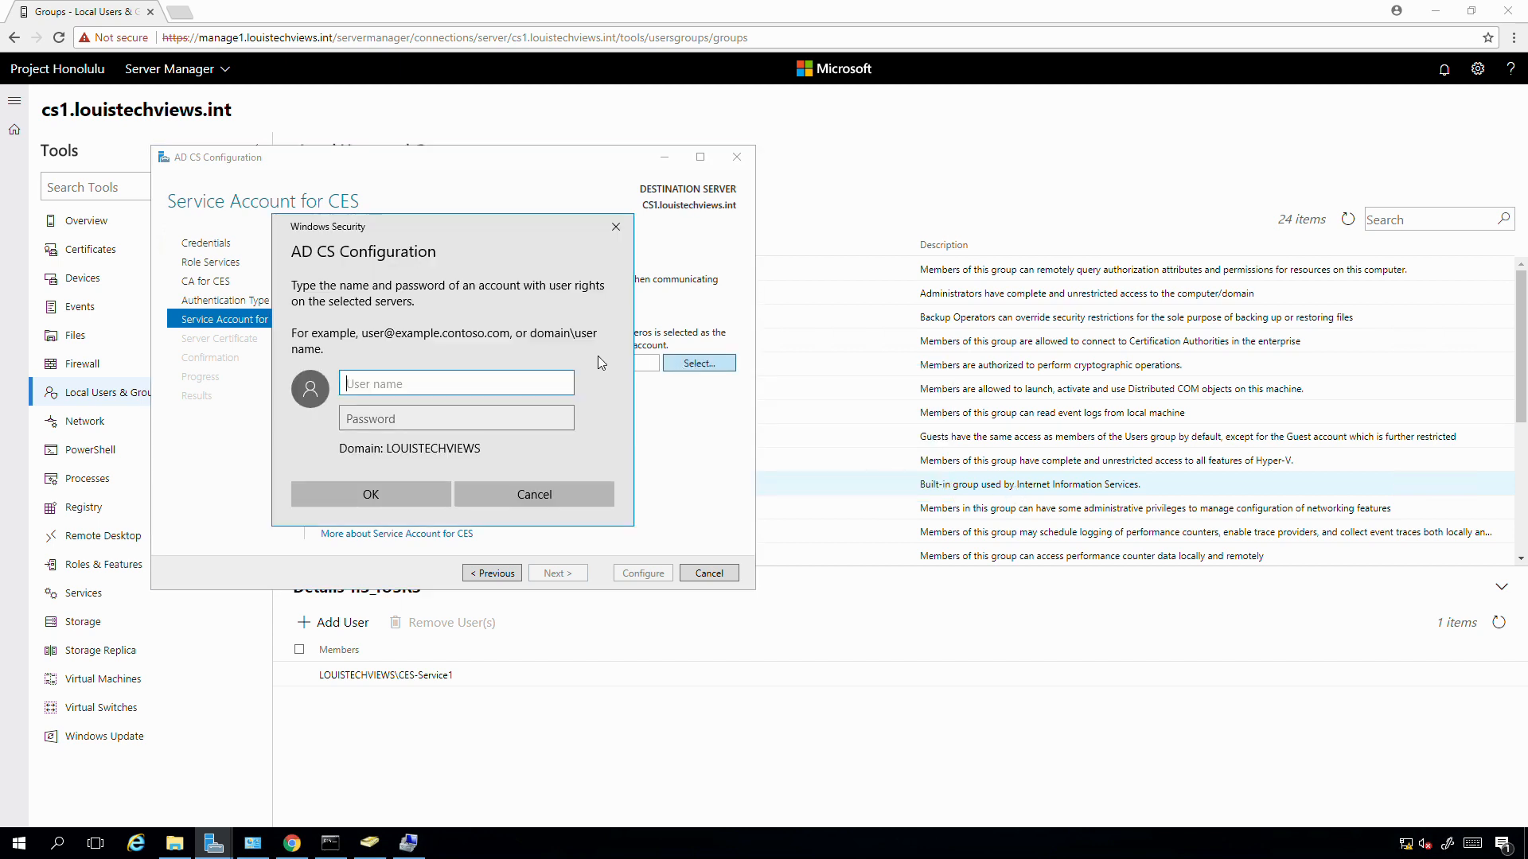
pyautogui.write('ces-service1')
pyautogui.press('Tab')
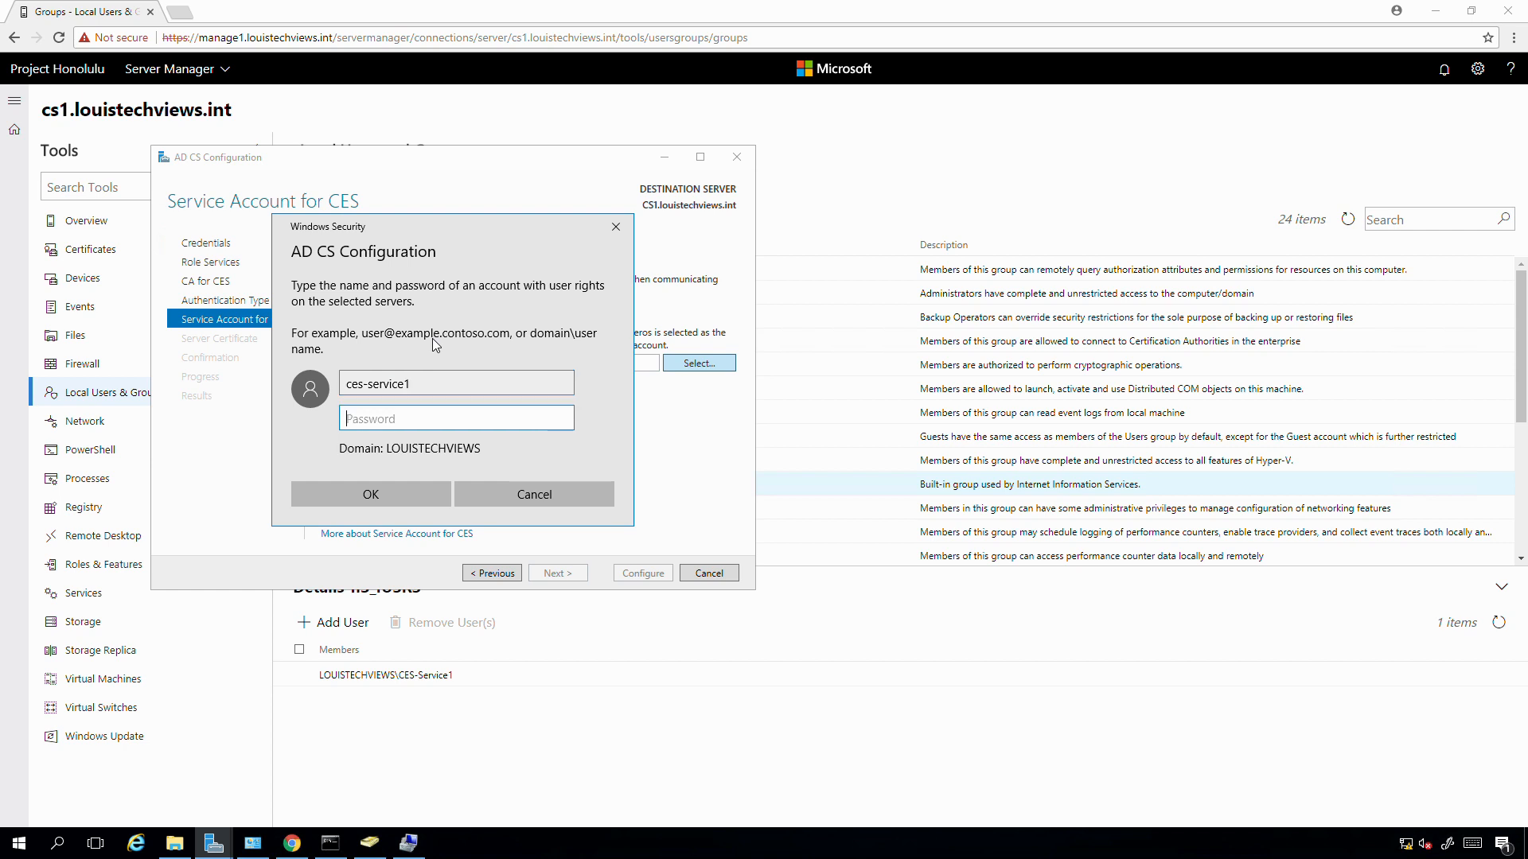
pyautogui.write('***********')
pyautogui.click(388, 499)
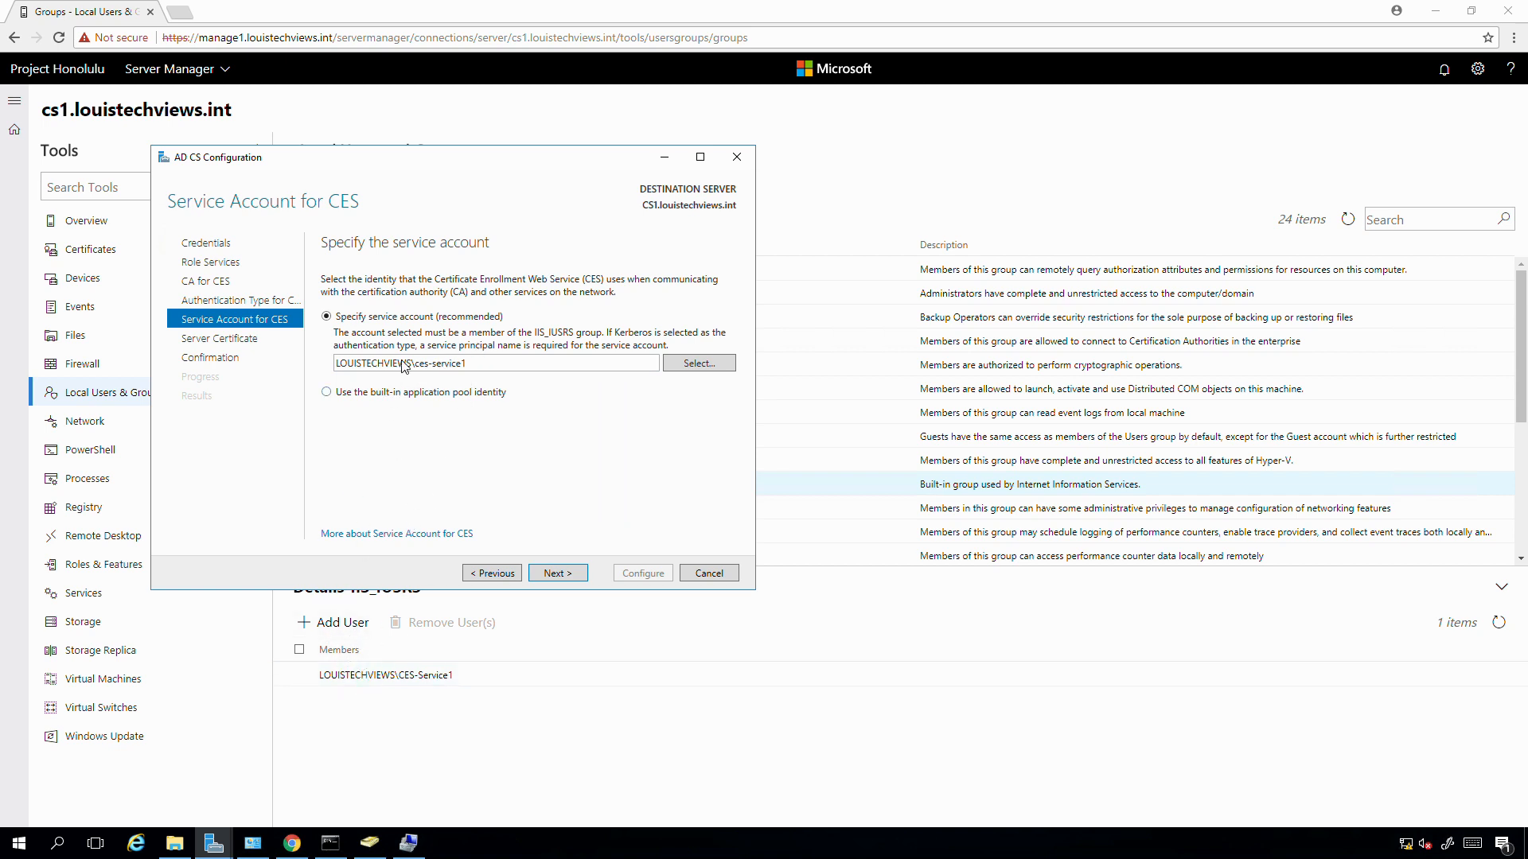
# - Use the louistechviews-CS1-CA certificate for CES SSL, apply the configuration, and close the results
pyautogui.click(558, 575)
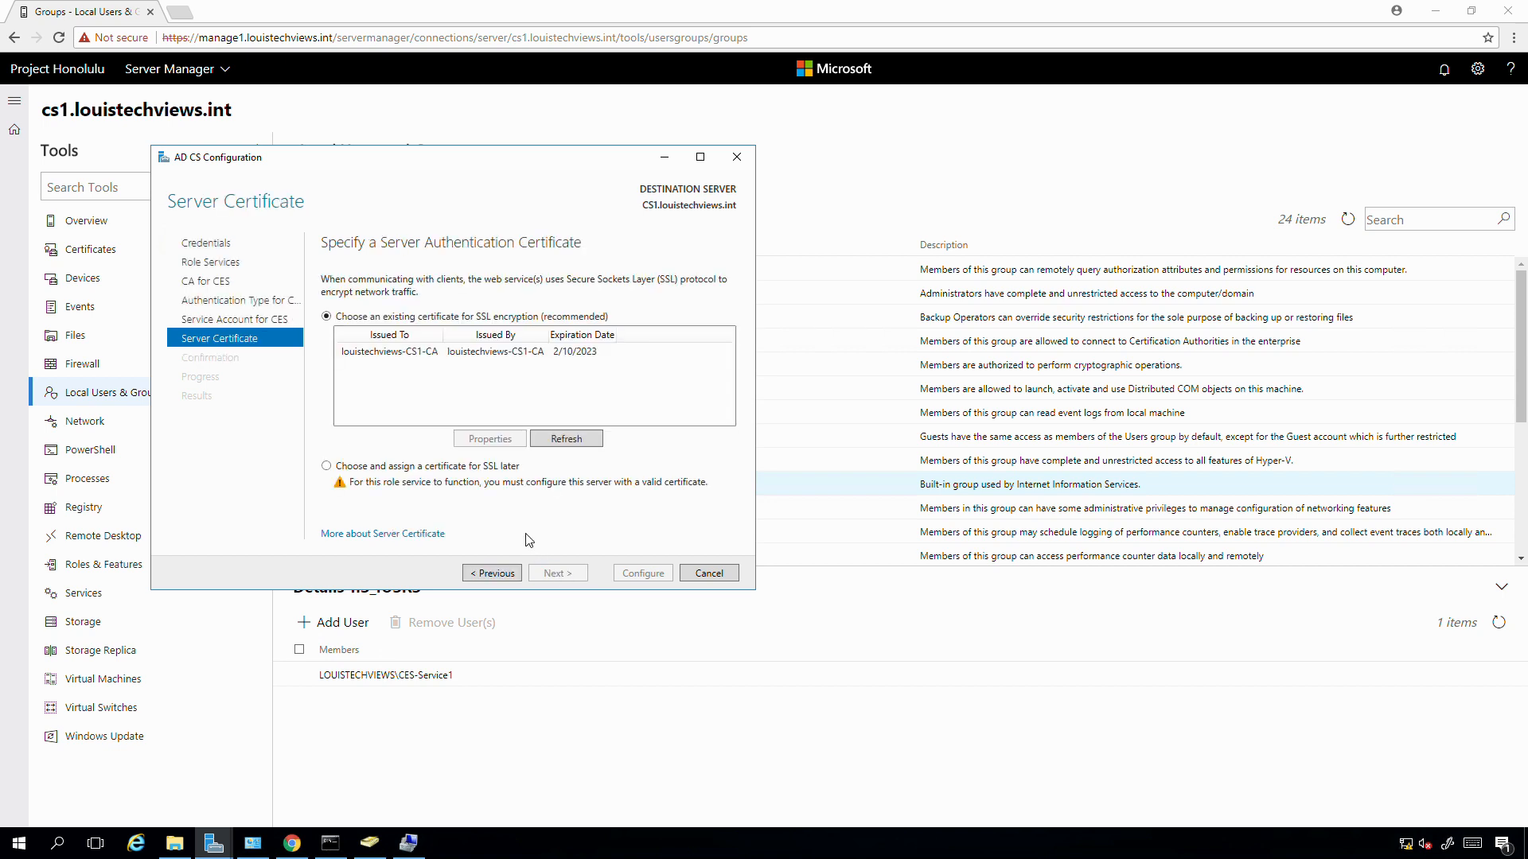
pyautogui.click(384, 352)
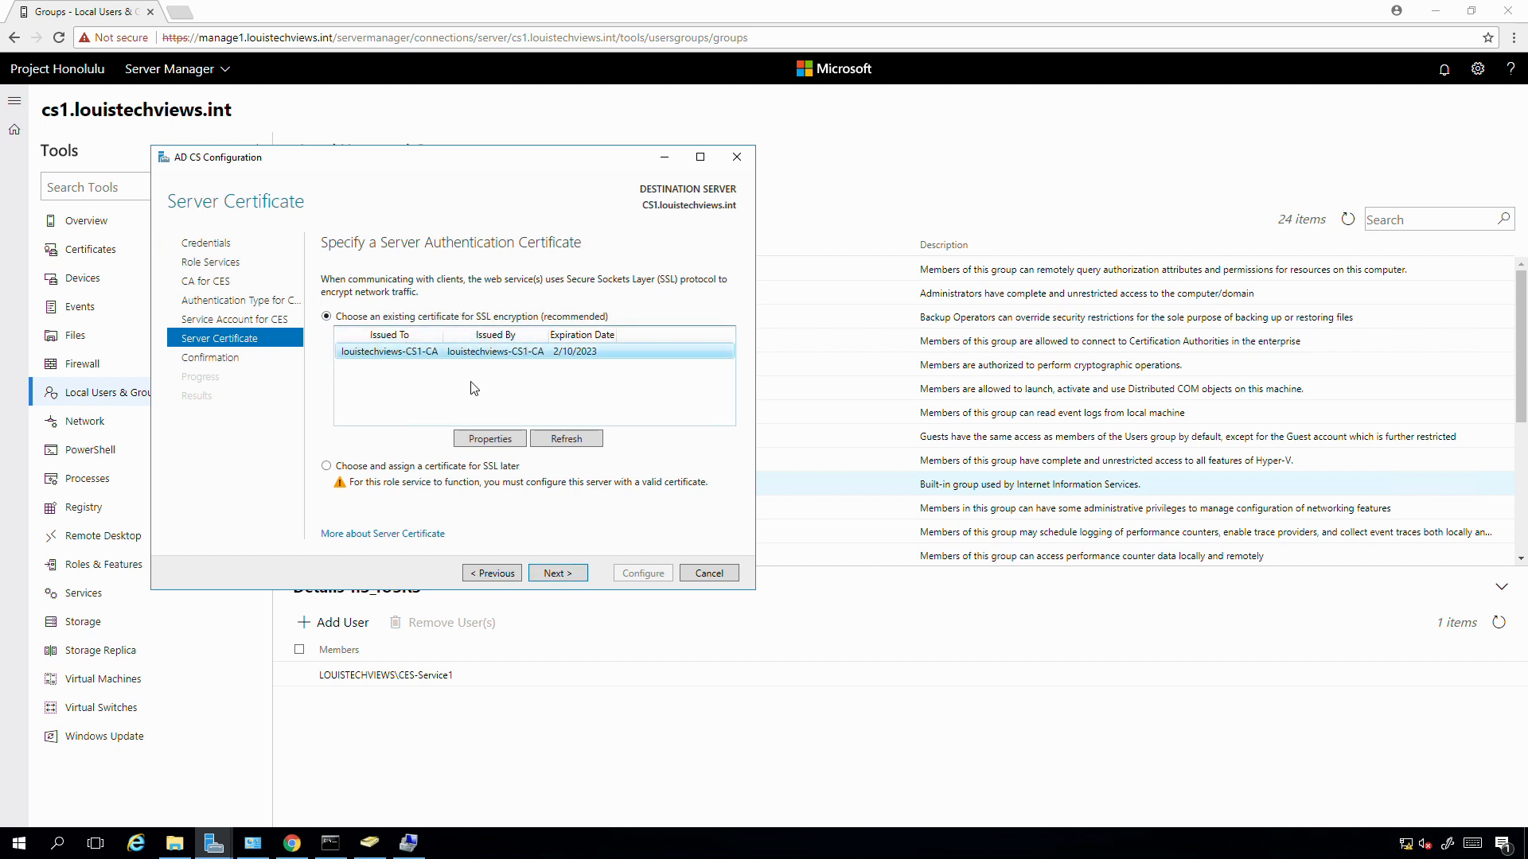
pyautogui.click(555, 574)
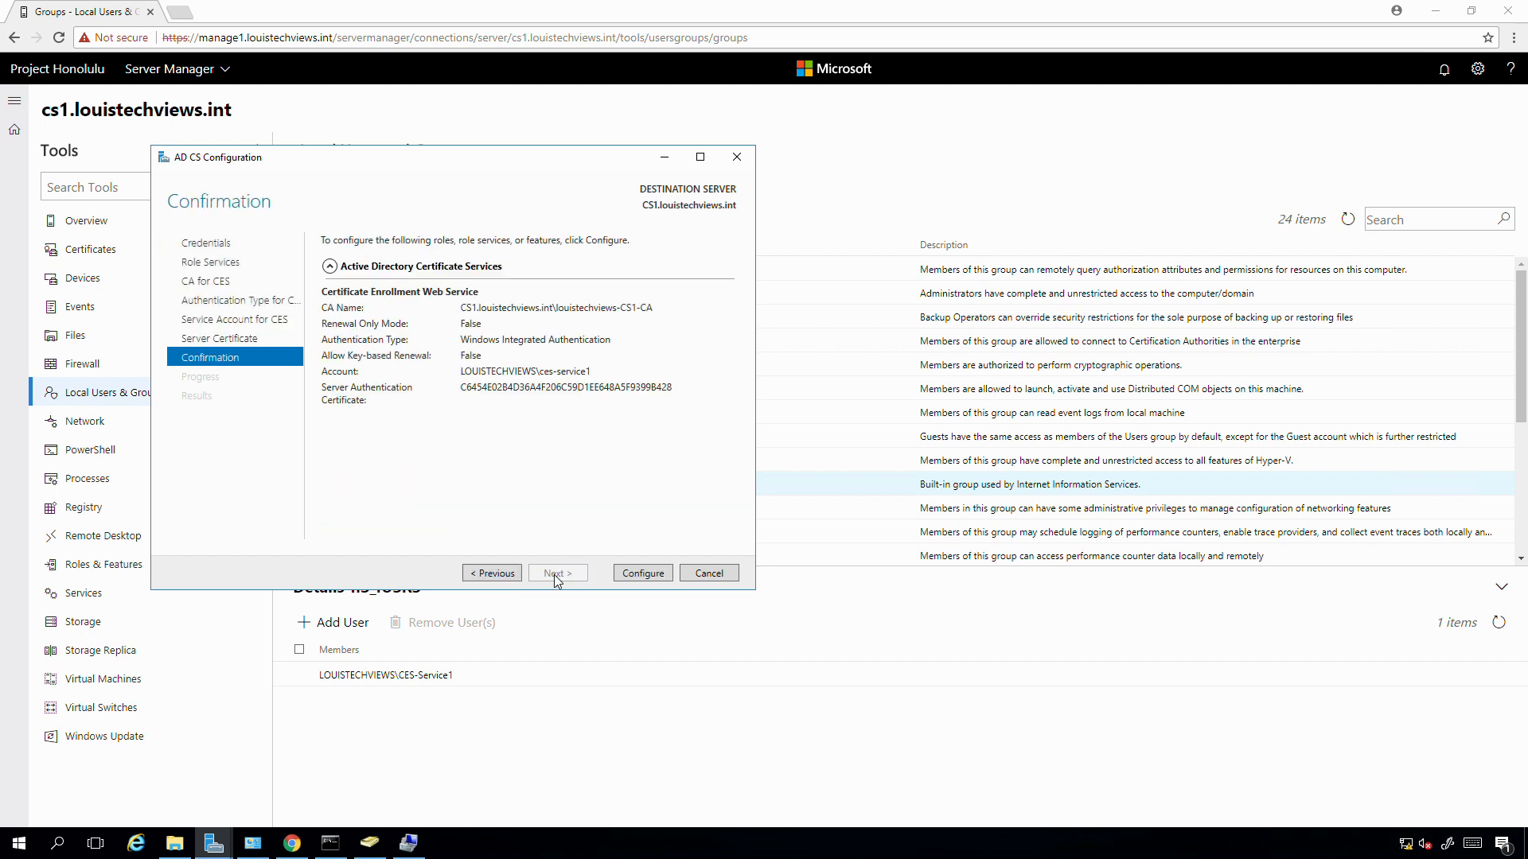
pyautogui.click(645, 575)
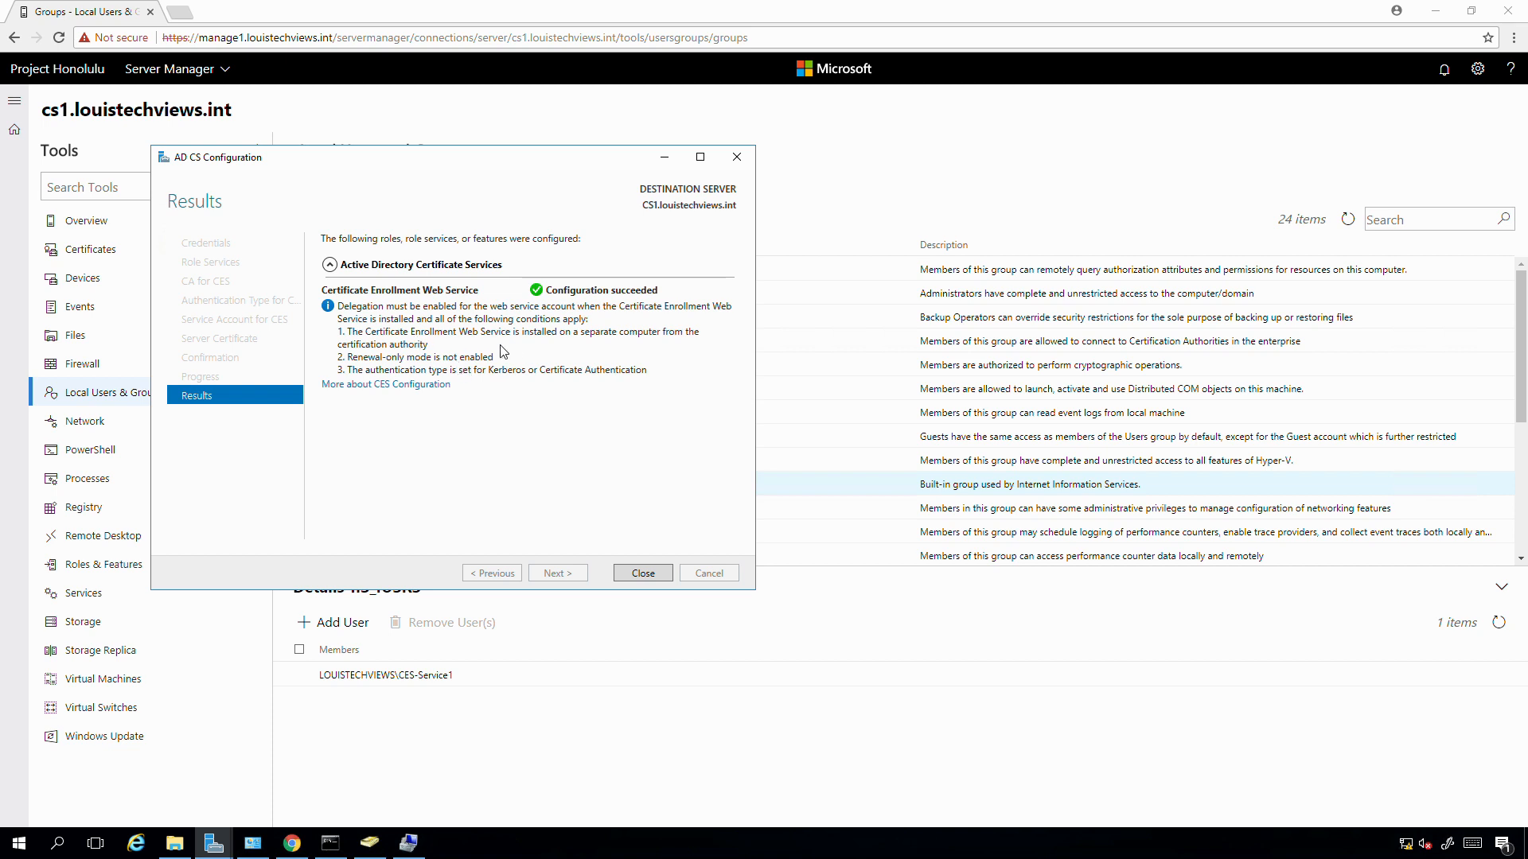
pyautogui.click(638, 574)
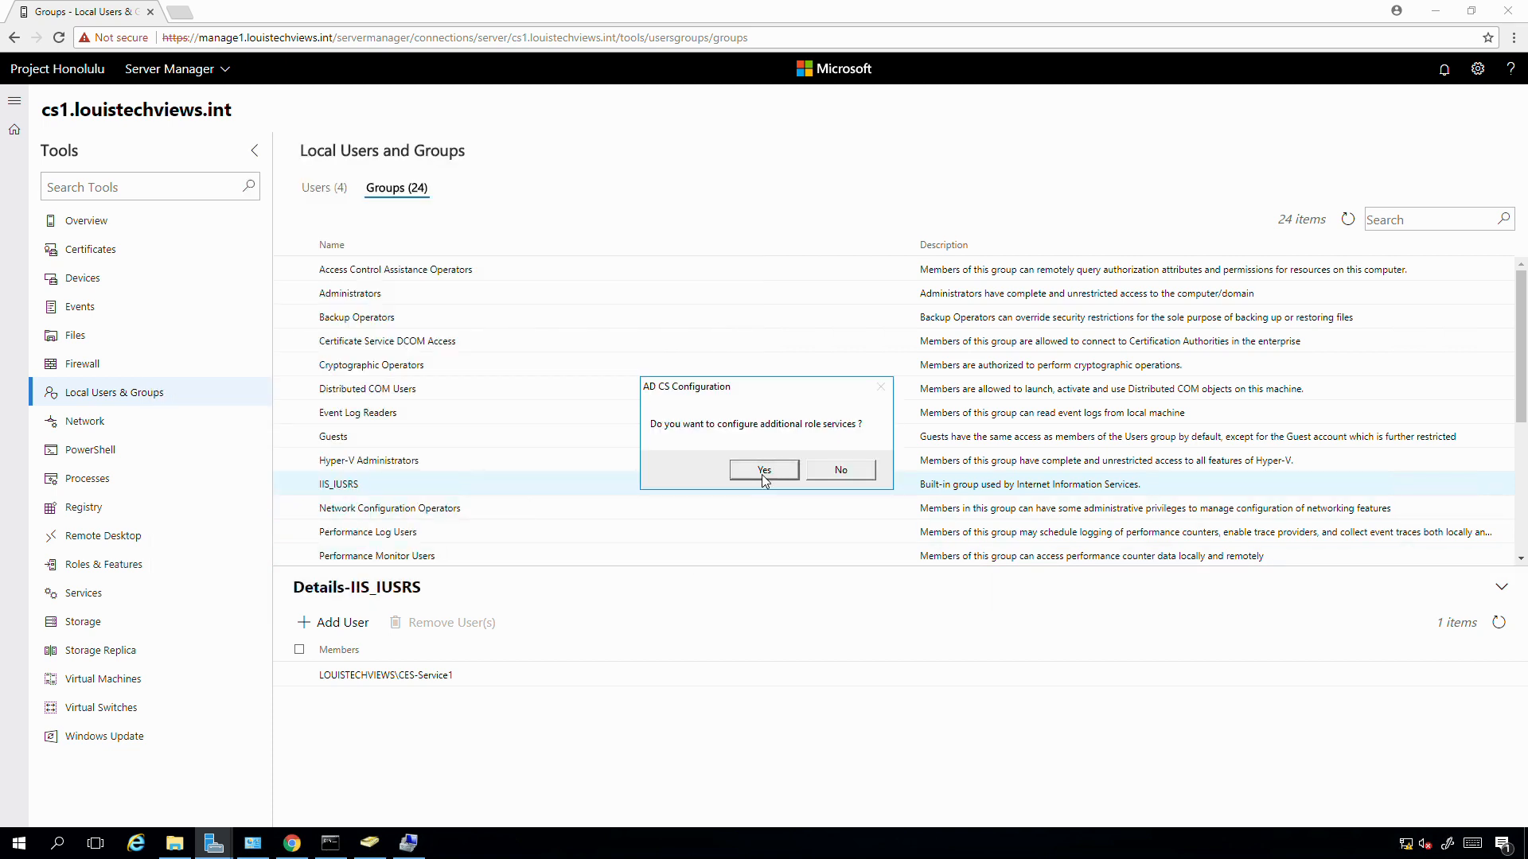
# - Agree to configure more role services and supply the domain administrator credentials
pyautogui.click(765, 473)
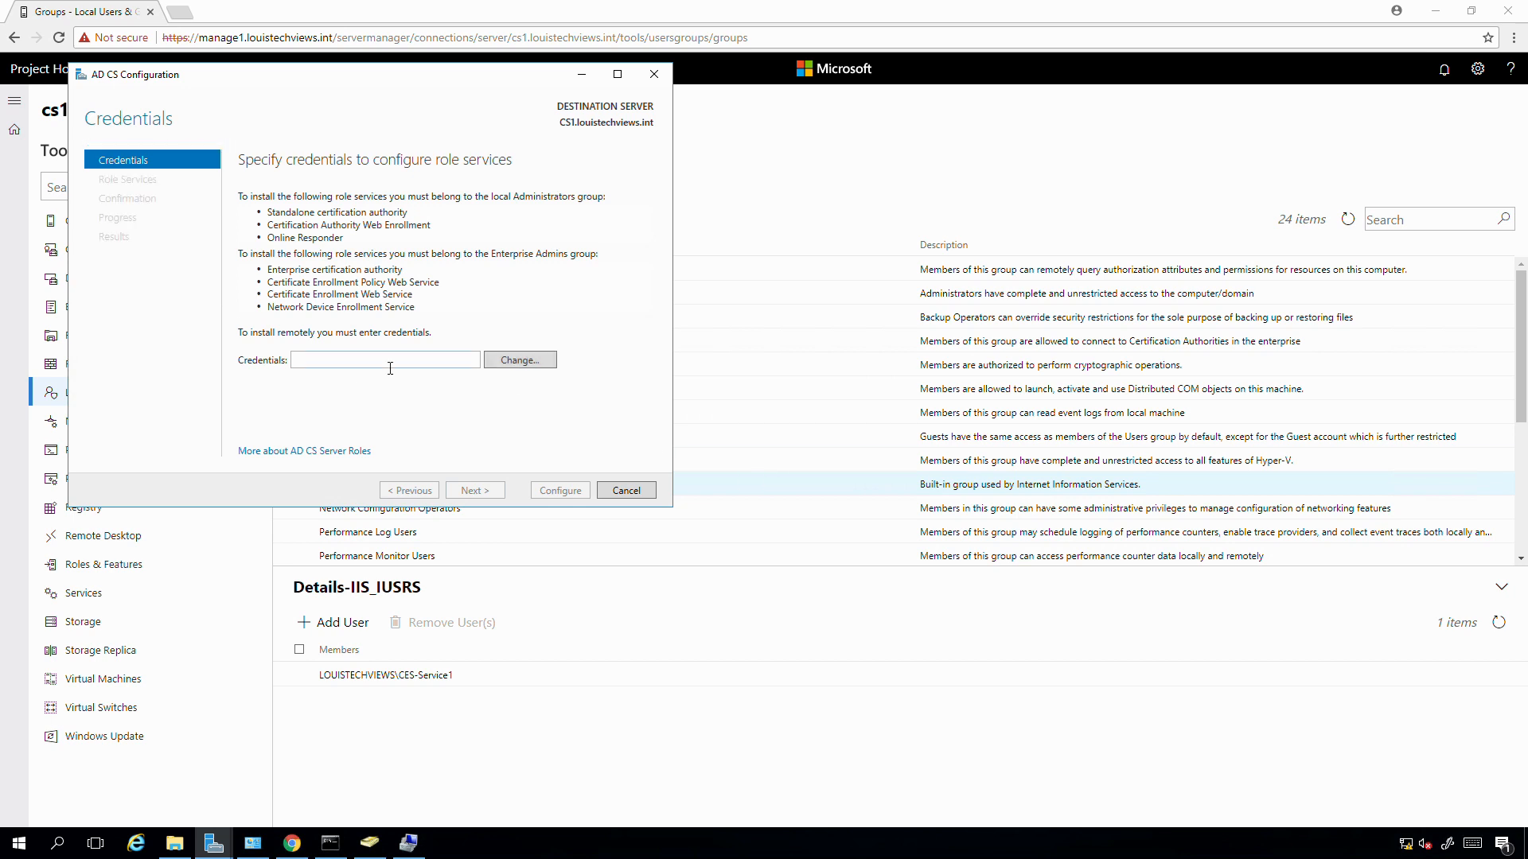
pyautogui.click(508, 363)
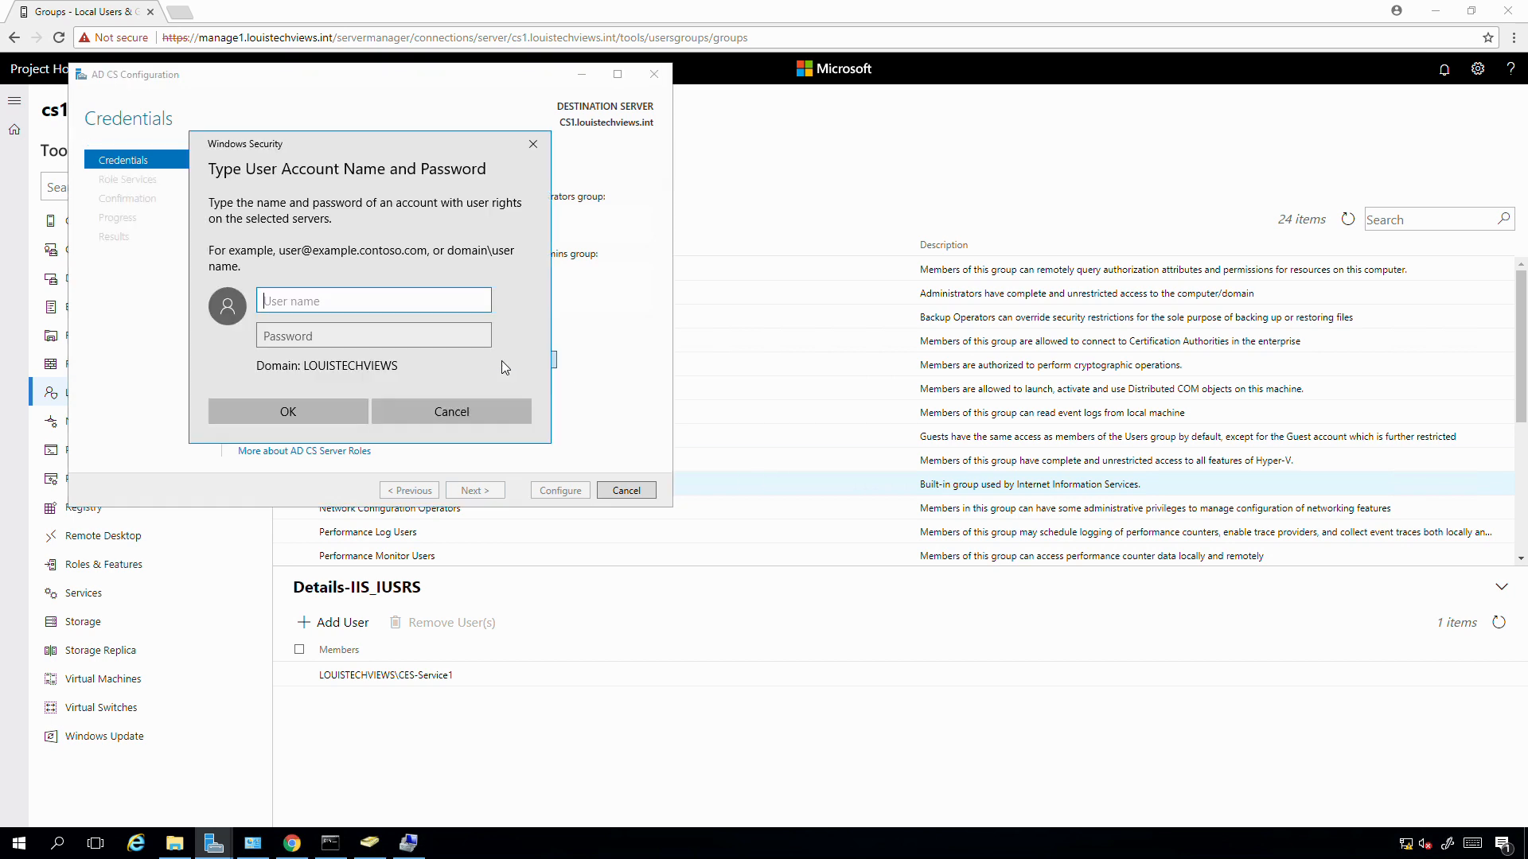
pyautogui.write('administrator')
pyautogui.press('Tab')
pyautogui.write('•••••••')
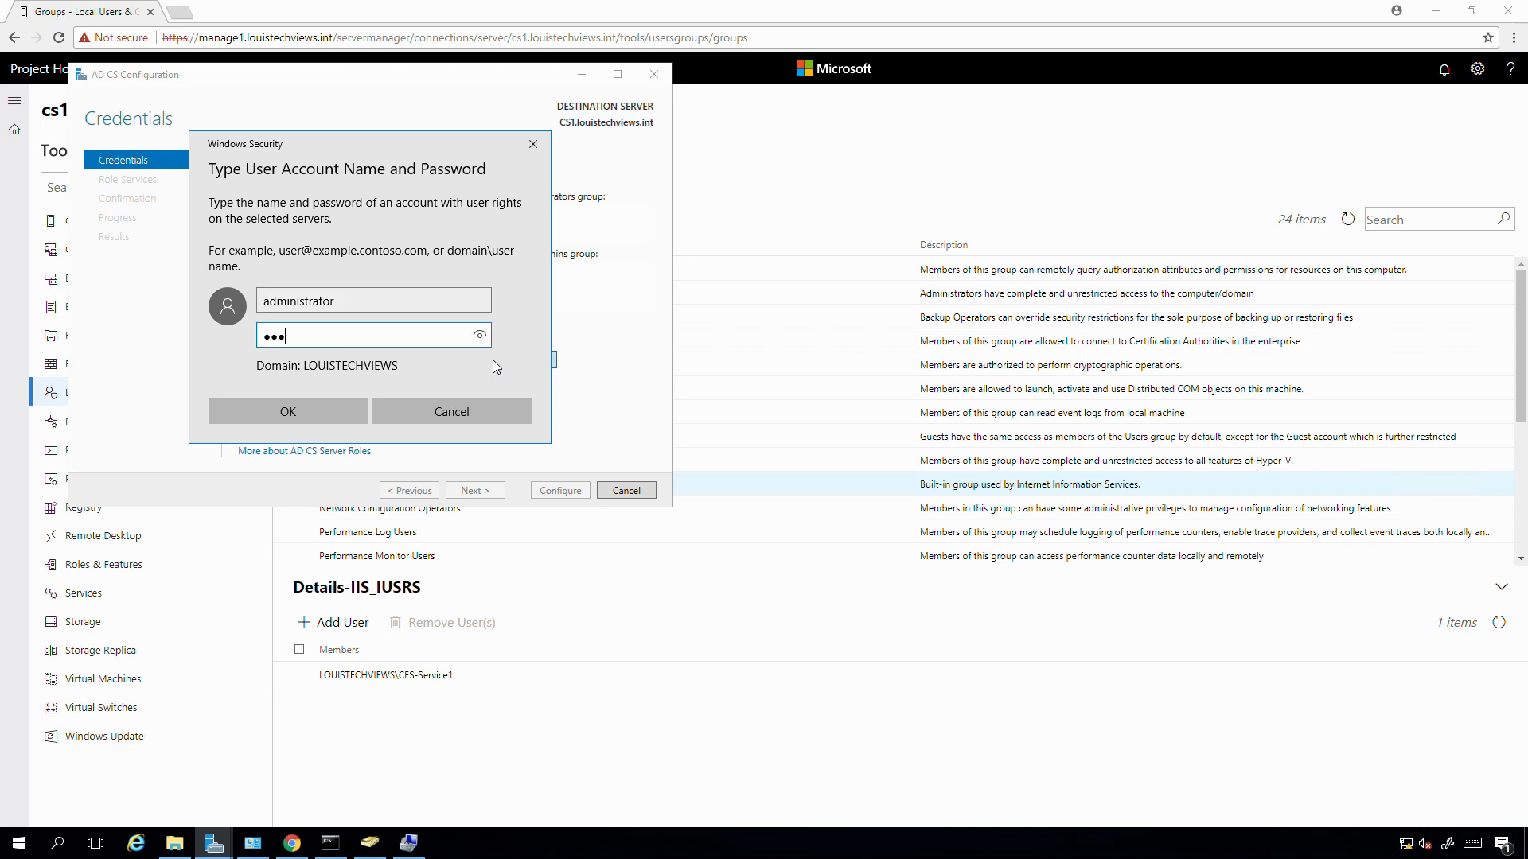
pyautogui.write('•••')
pyautogui.press('Return')
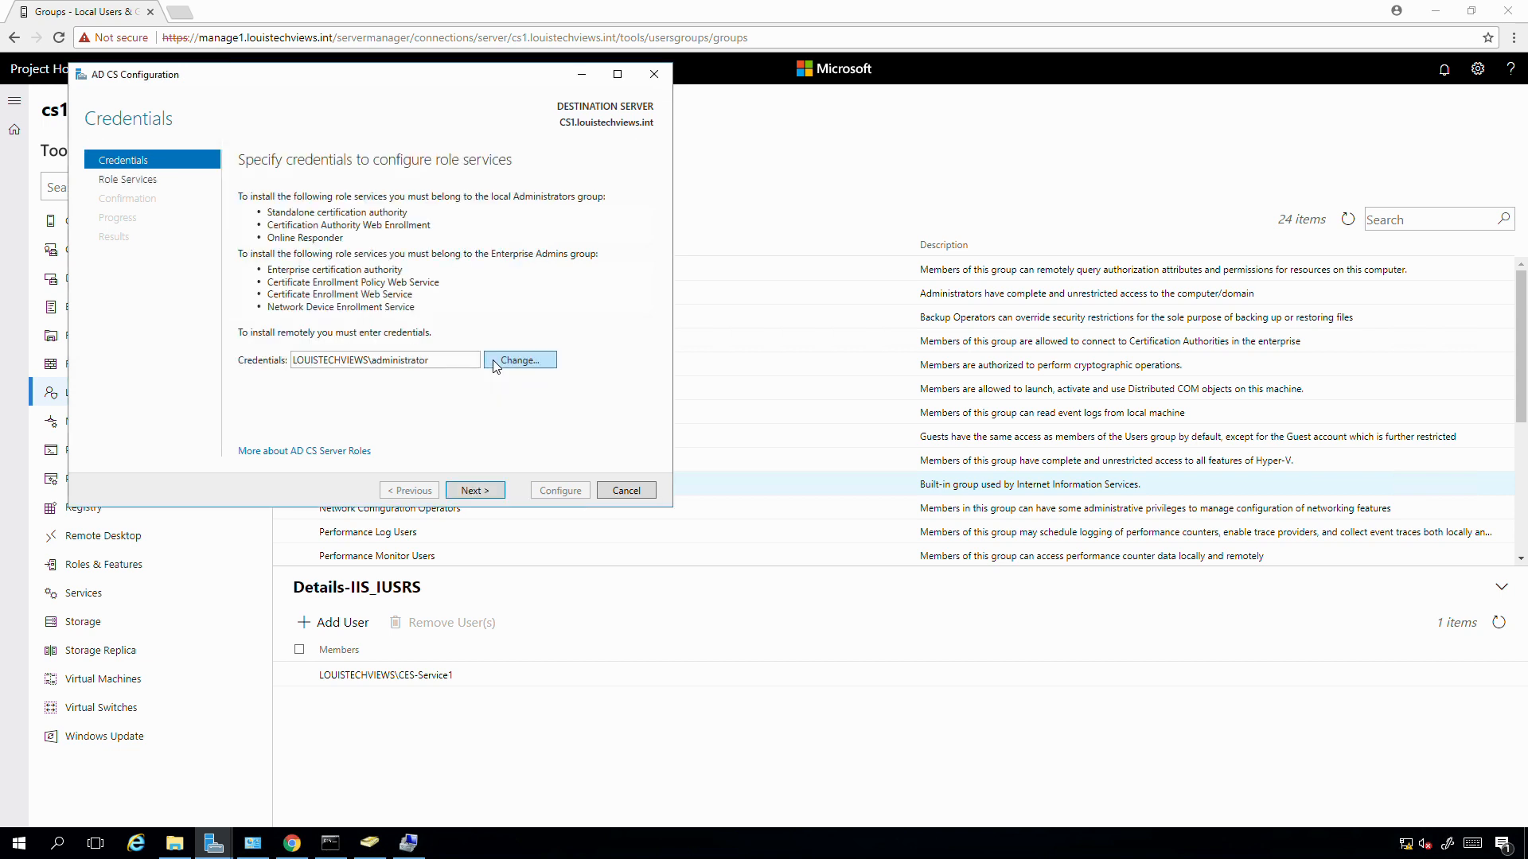
# - Select Online Responder, apply its configuration, and close the wizard
pyautogui.click(475, 490)
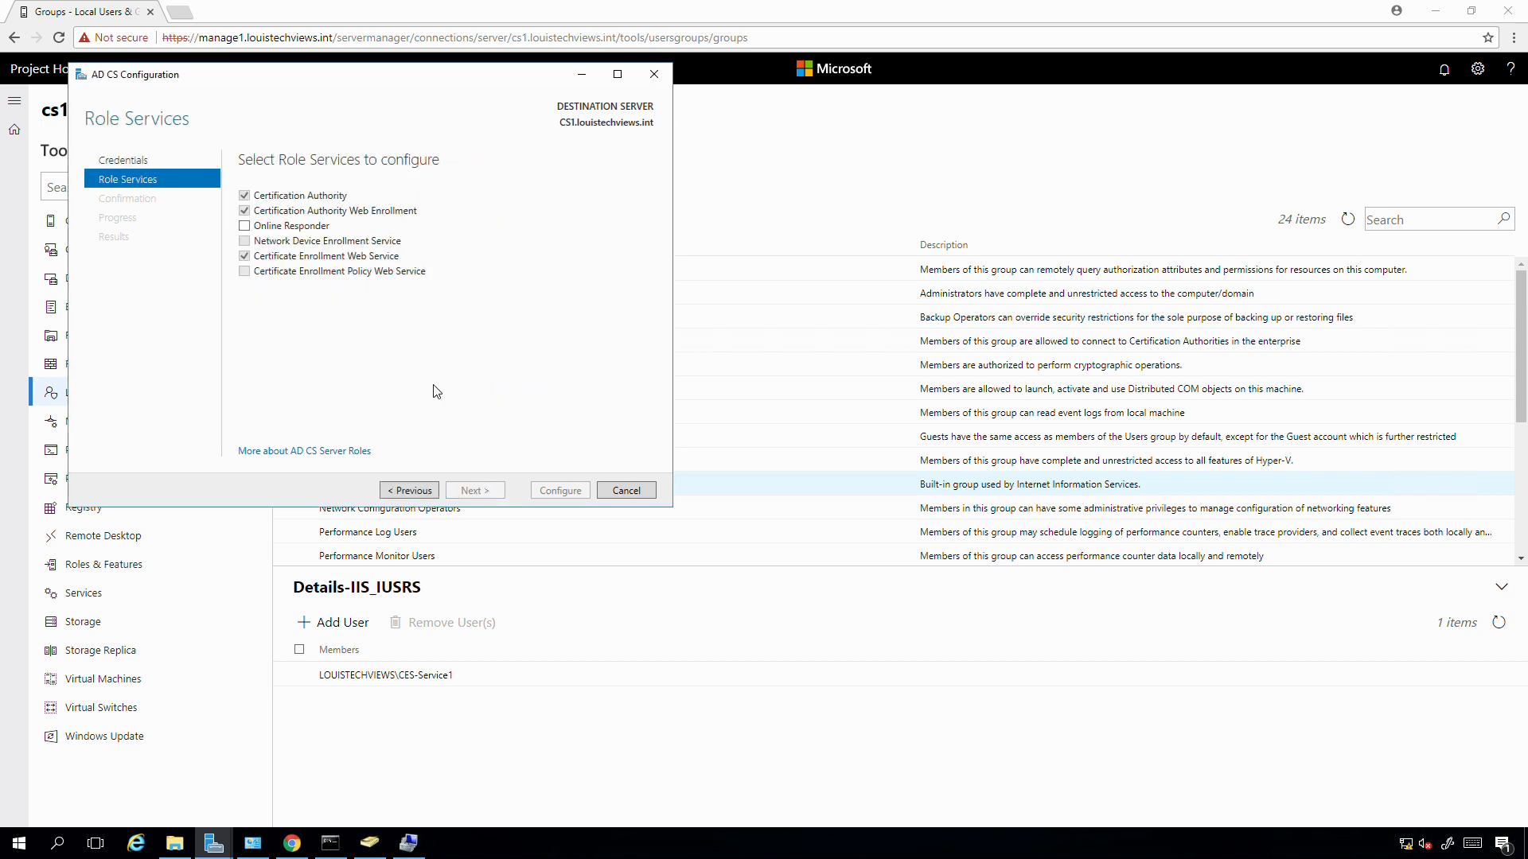
pyautogui.click(244, 226)
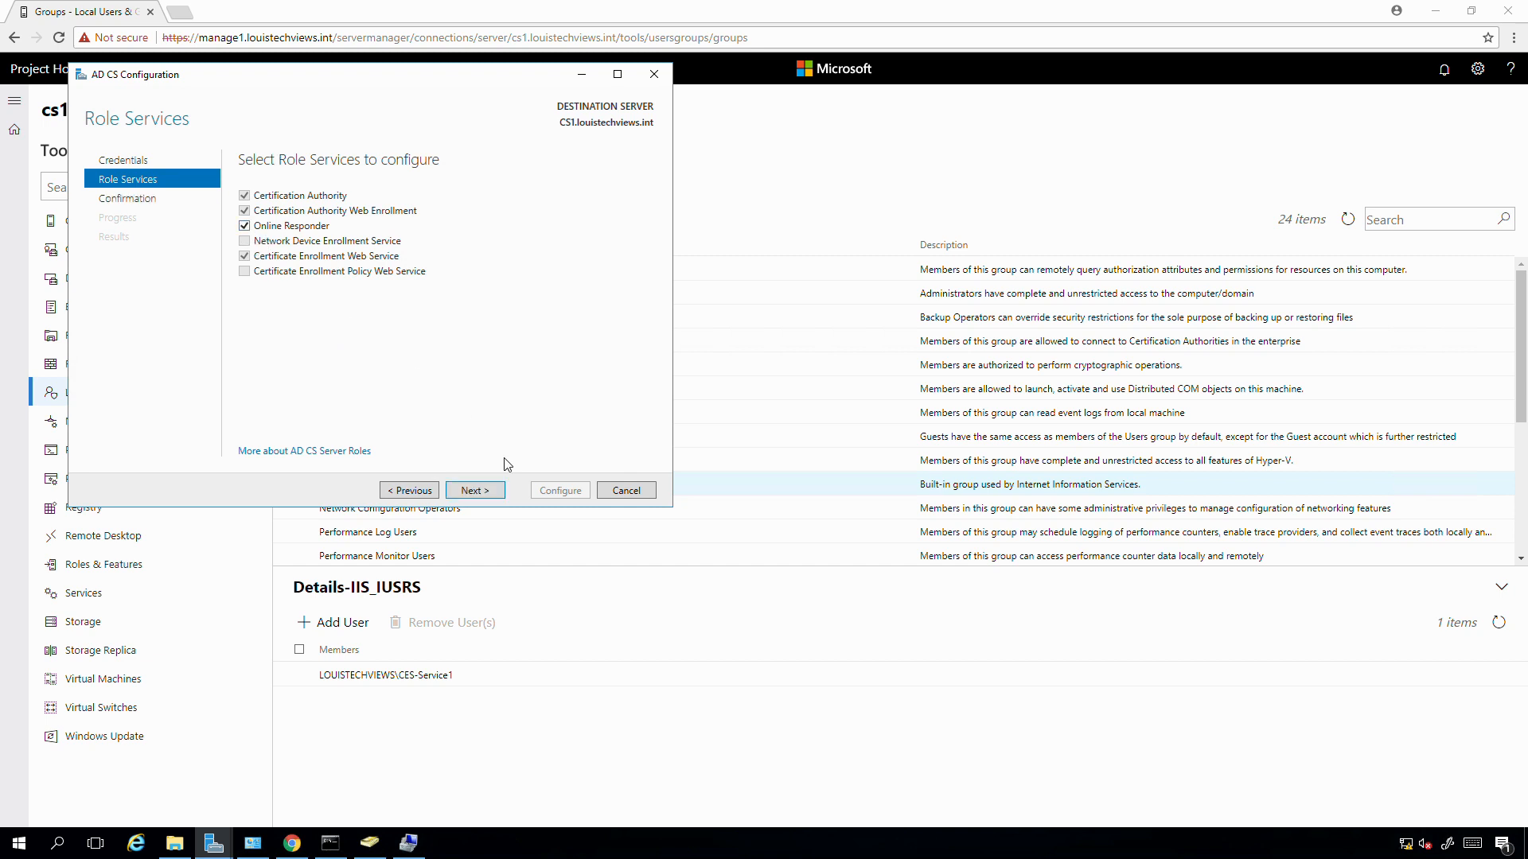
pyautogui.click(475, 490)
pyautogui.click(571, 492)
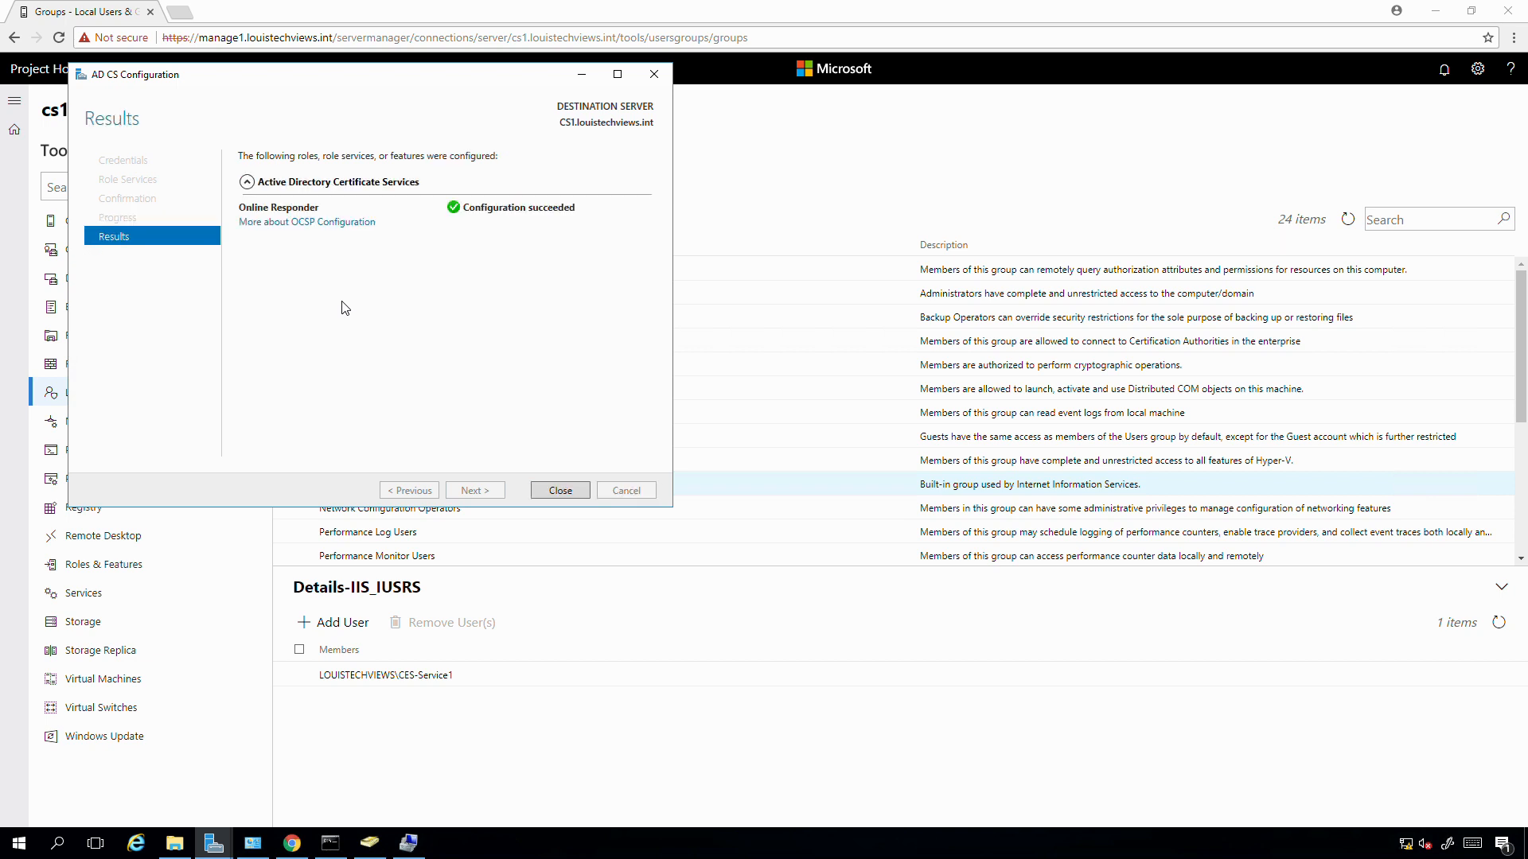
pyautogui.click(559, 491)
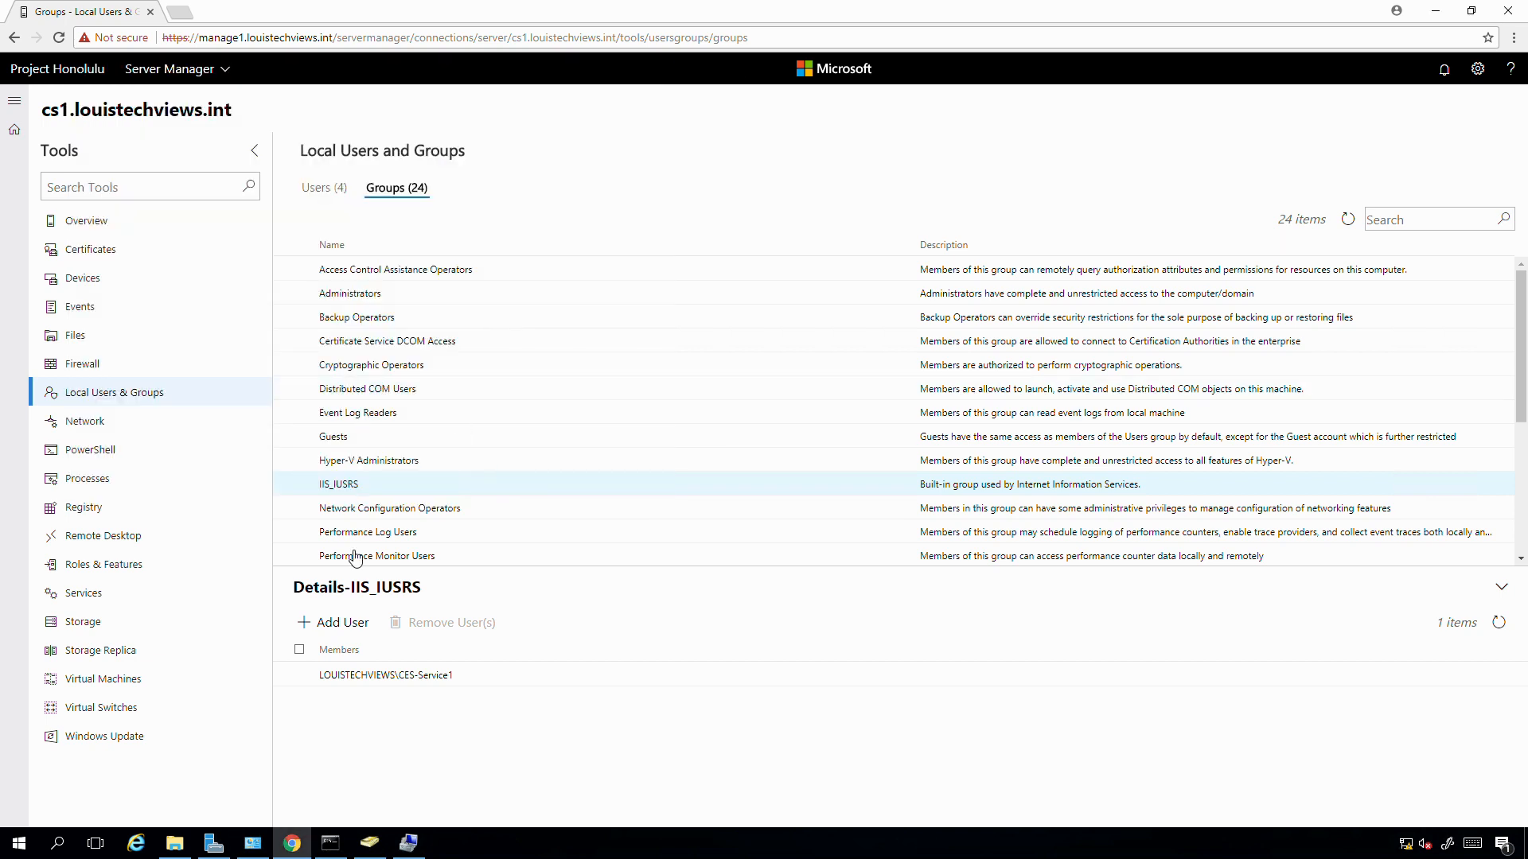
# - Launch the Certification Authority console from the CS1 server row on the AD CS page
pyautogui.click(213, 845)
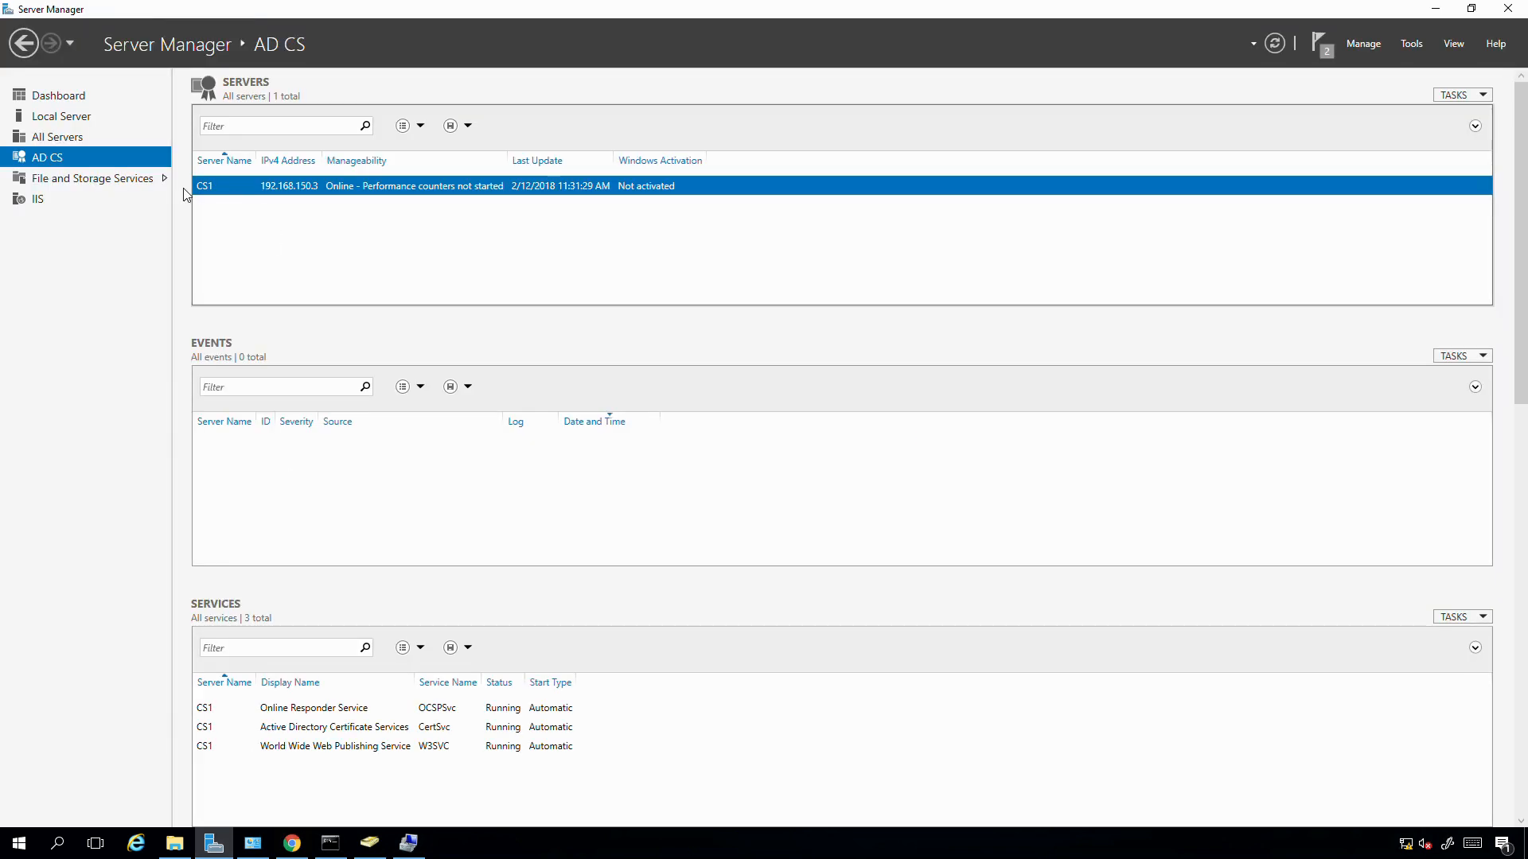
pyautogui.rightClick(296, 188)
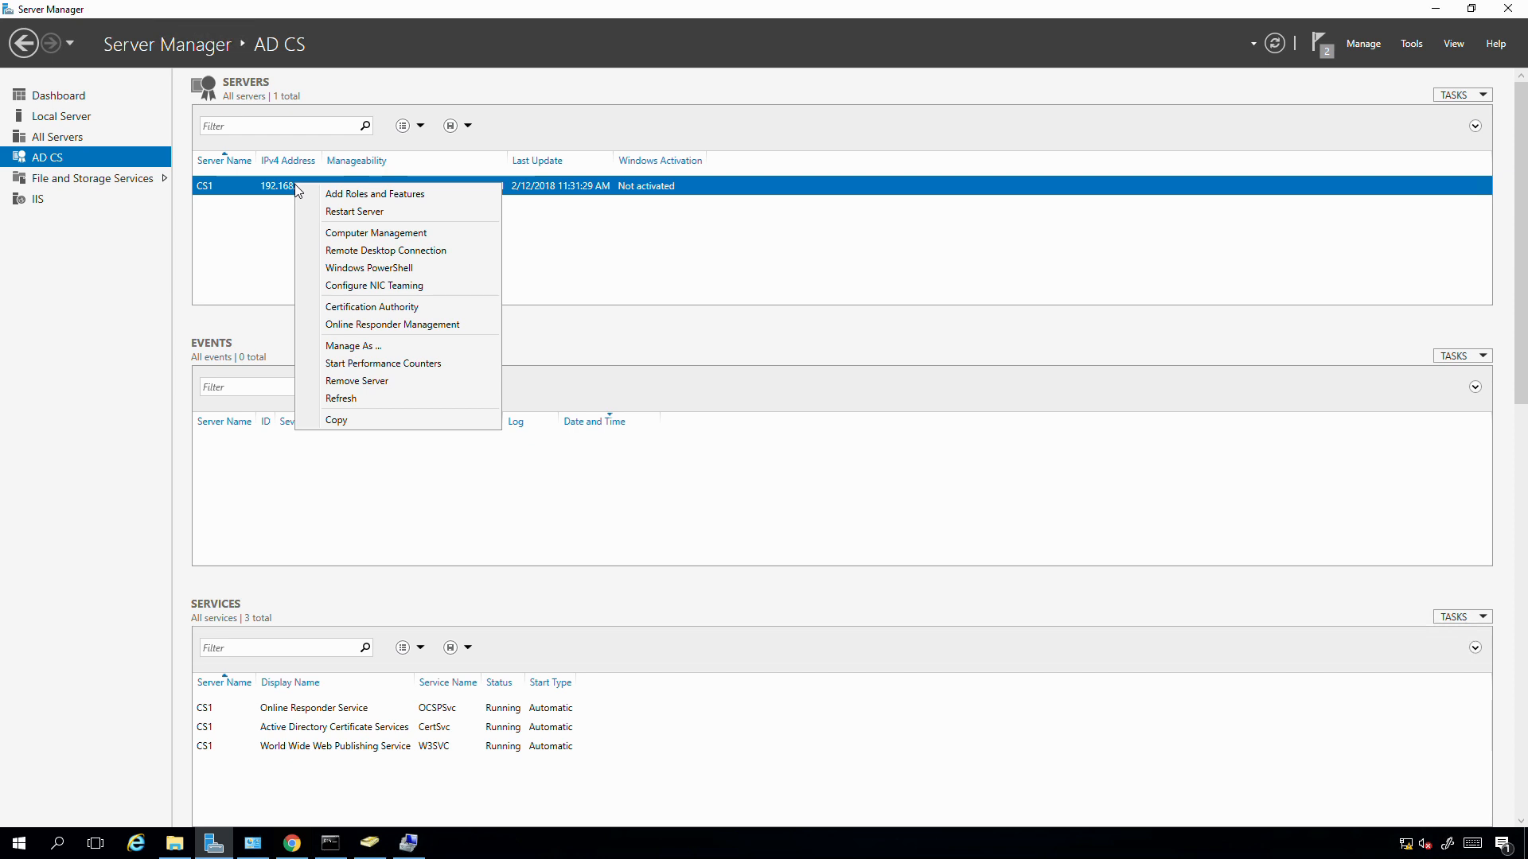
pyautogui.click(363, 308)
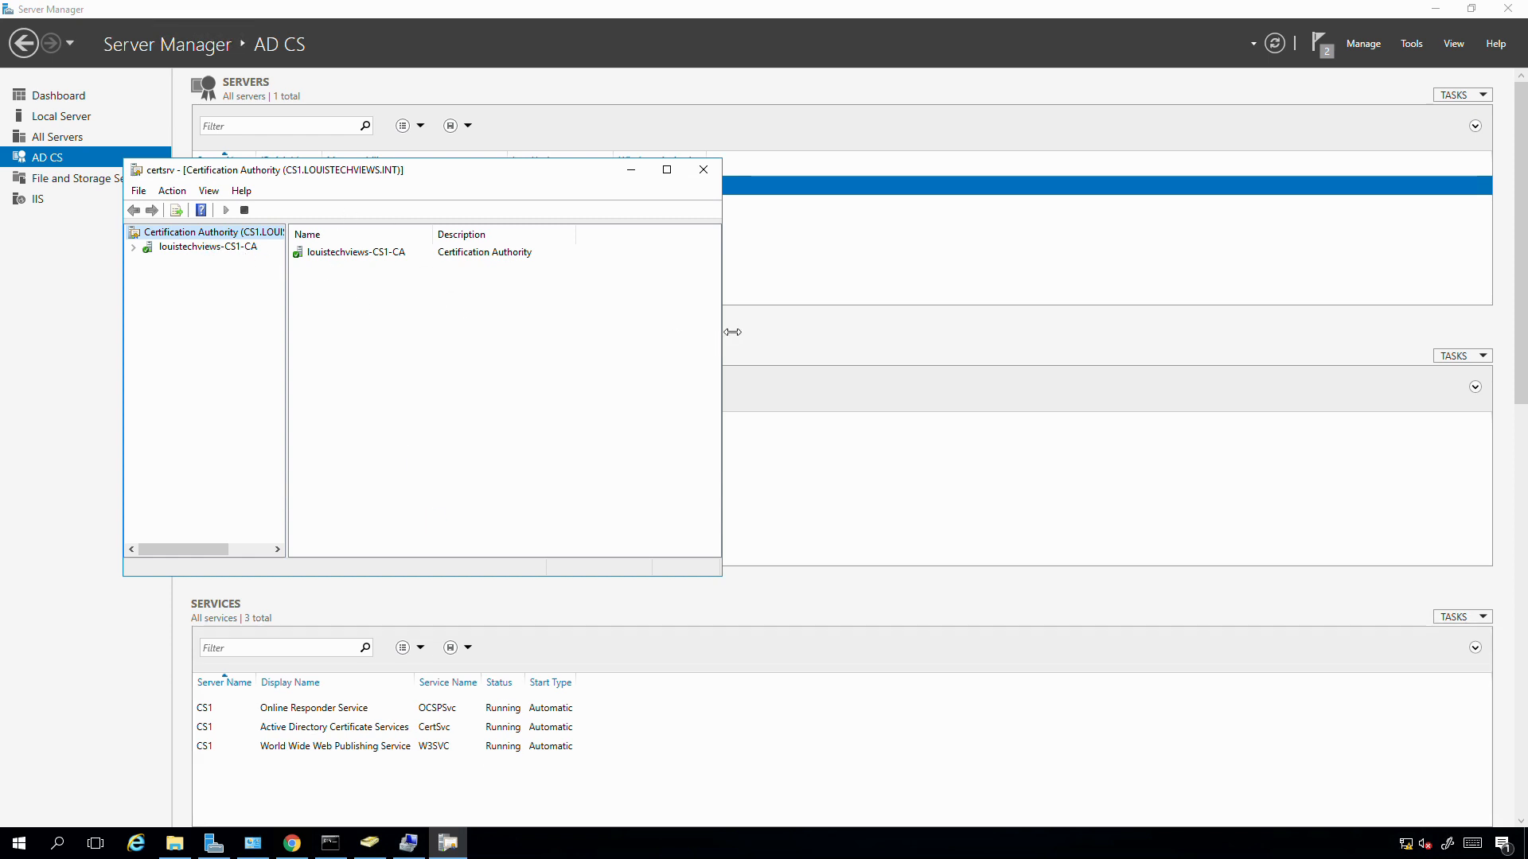
# - Expand louistechviews-CS1-CA and inspect the issued certificate for request 2, widening columns
pyautogui.moveTo(733, 331); pyautogui.dragTo(1014, 331)
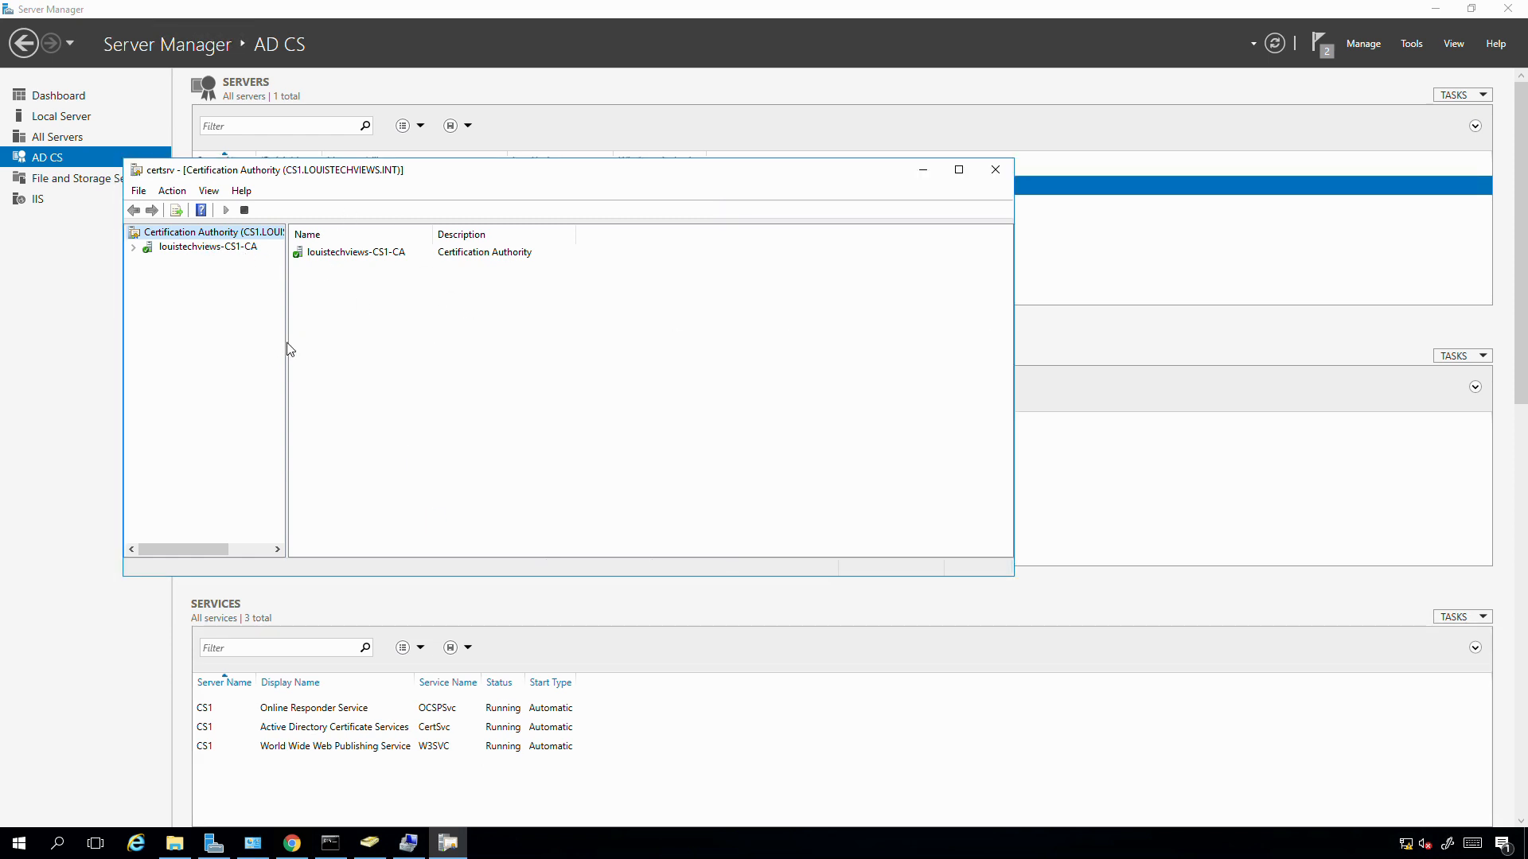
pyautogui.moveTo(284, 357); pyautogui.dragTo(413, 354)
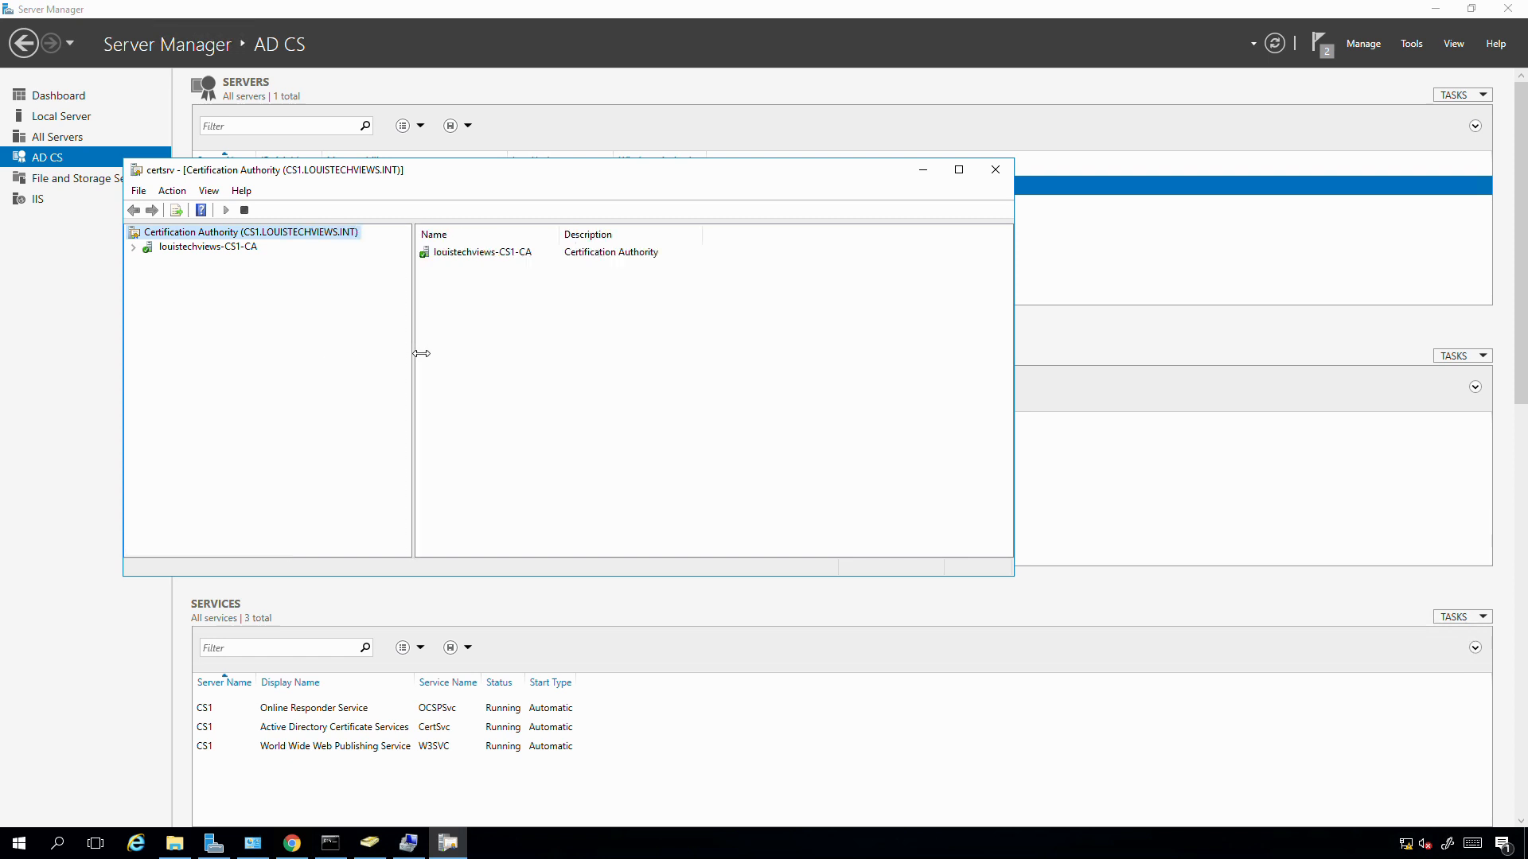
pyautogui.doubleClick(230, 248)
pyautogui.click(209, 262)
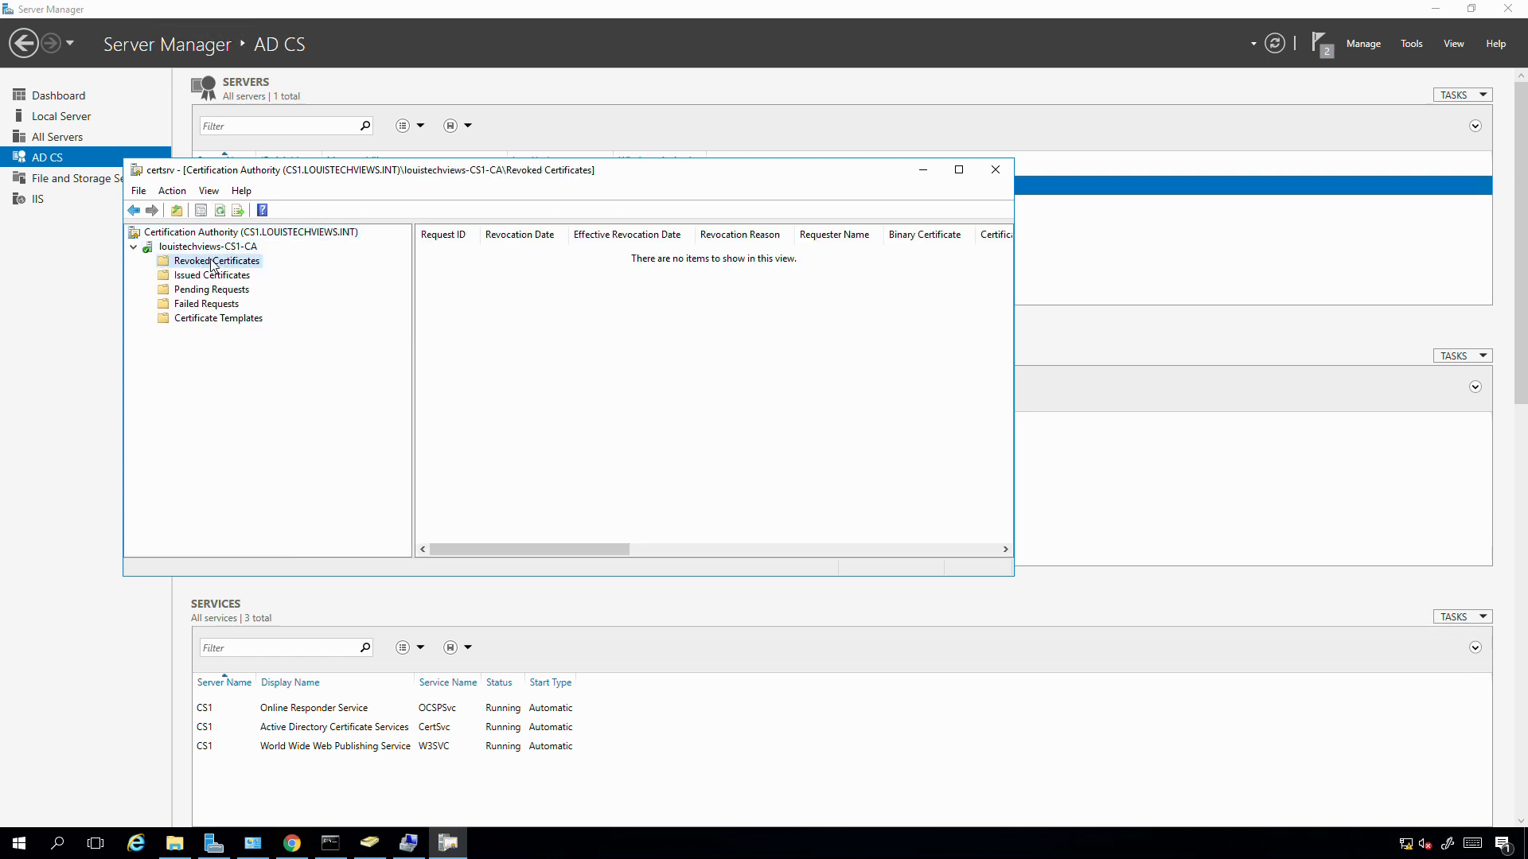
pyautogui.click(205, 276)
pyautogui.click(536, 253)
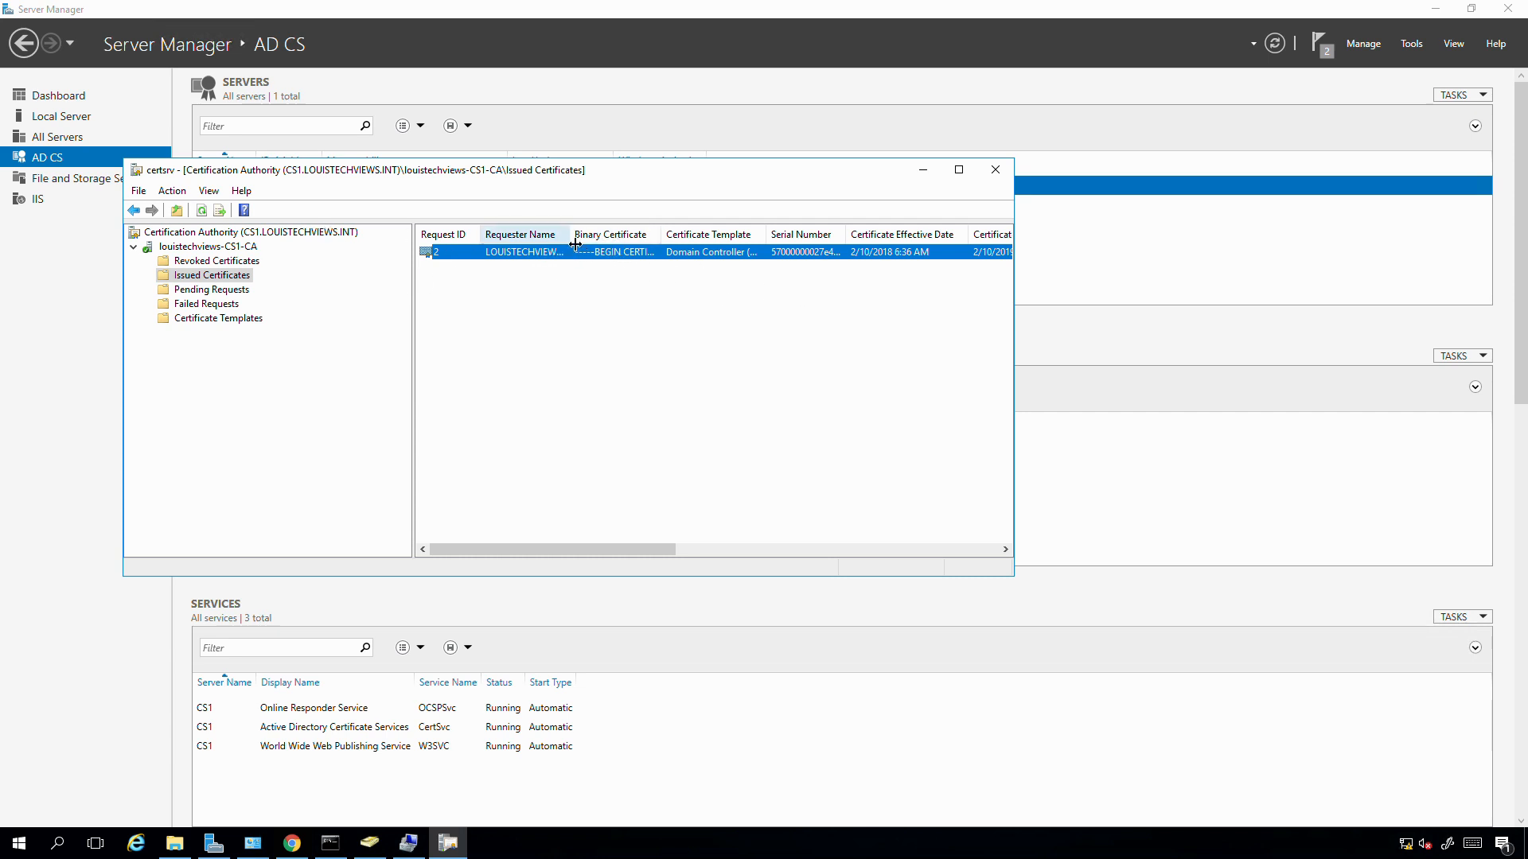
pyautogui.moveTo(569, 239); pyautogui.dragTo(604, 238)
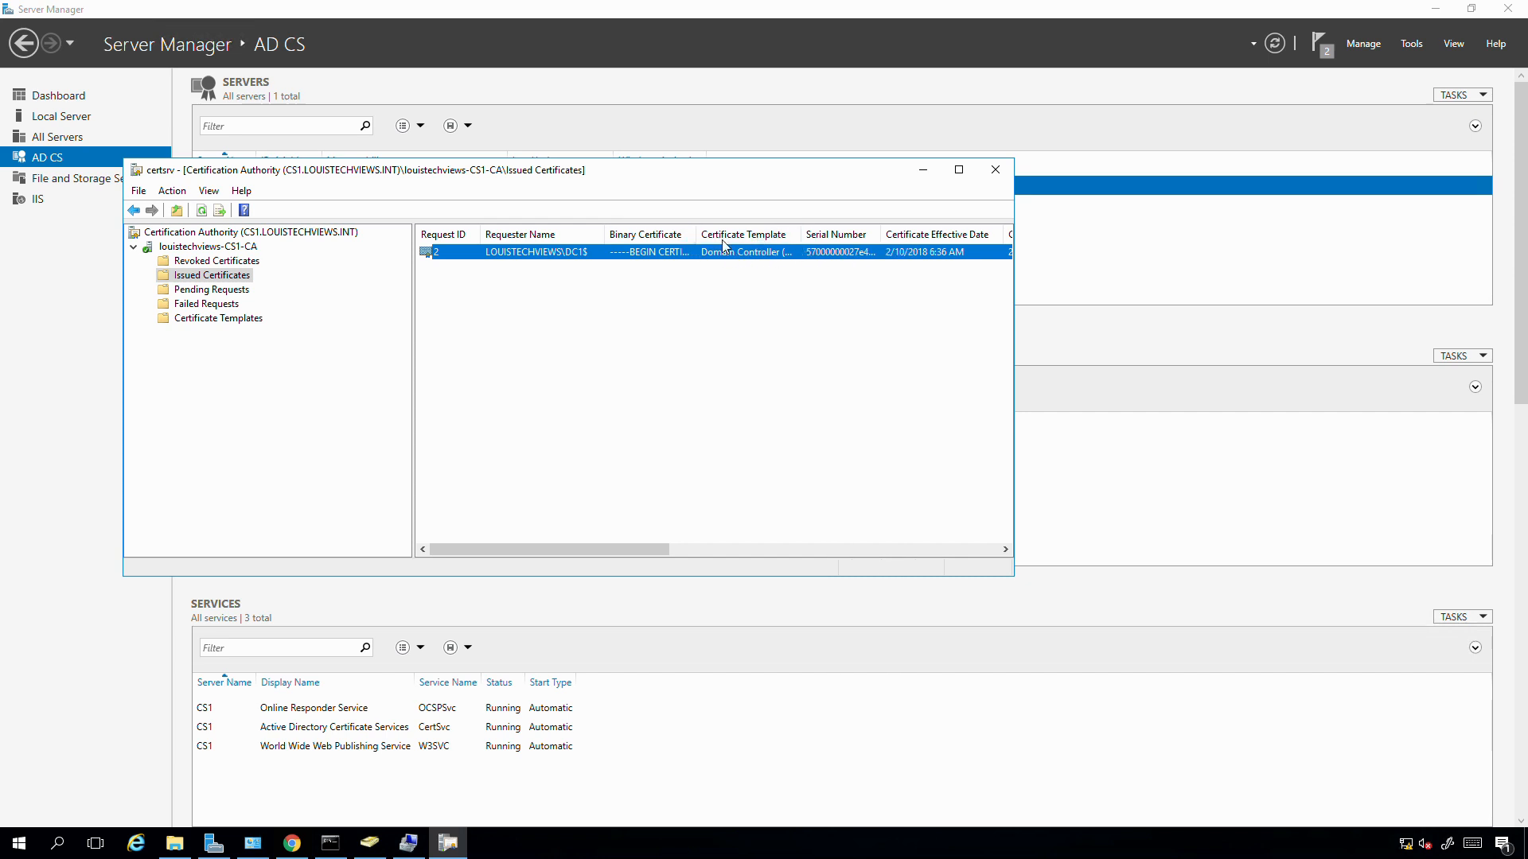
pyautogui.moveTo(800, 238); pyautogui.dragTo(850, 239)
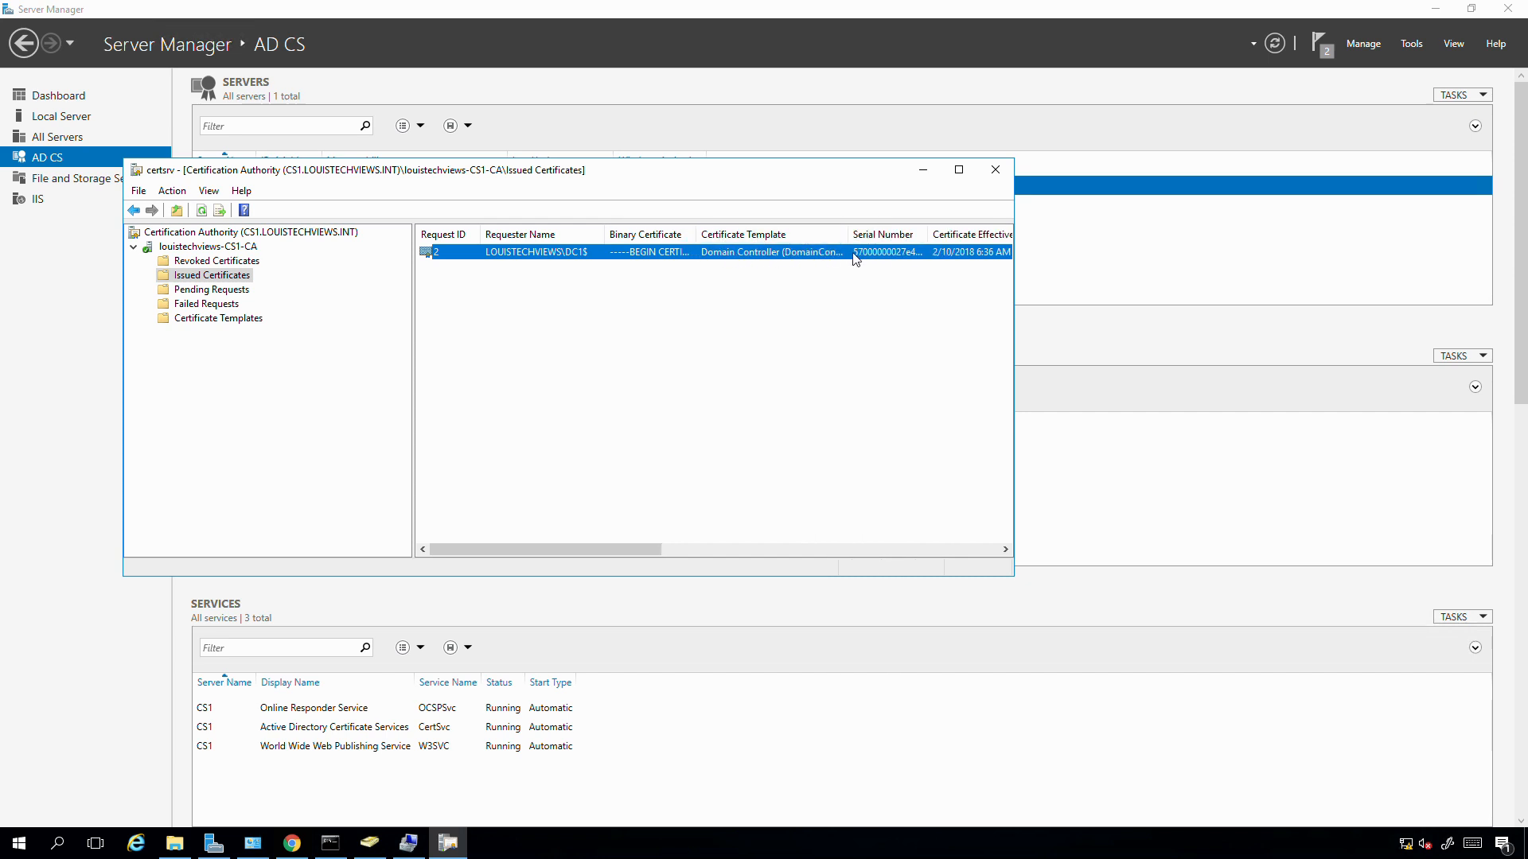
# - Check the empty Pending and Failed Requests and the Certificate Templates, then minimize the console
pyautogui.click(190, 290)
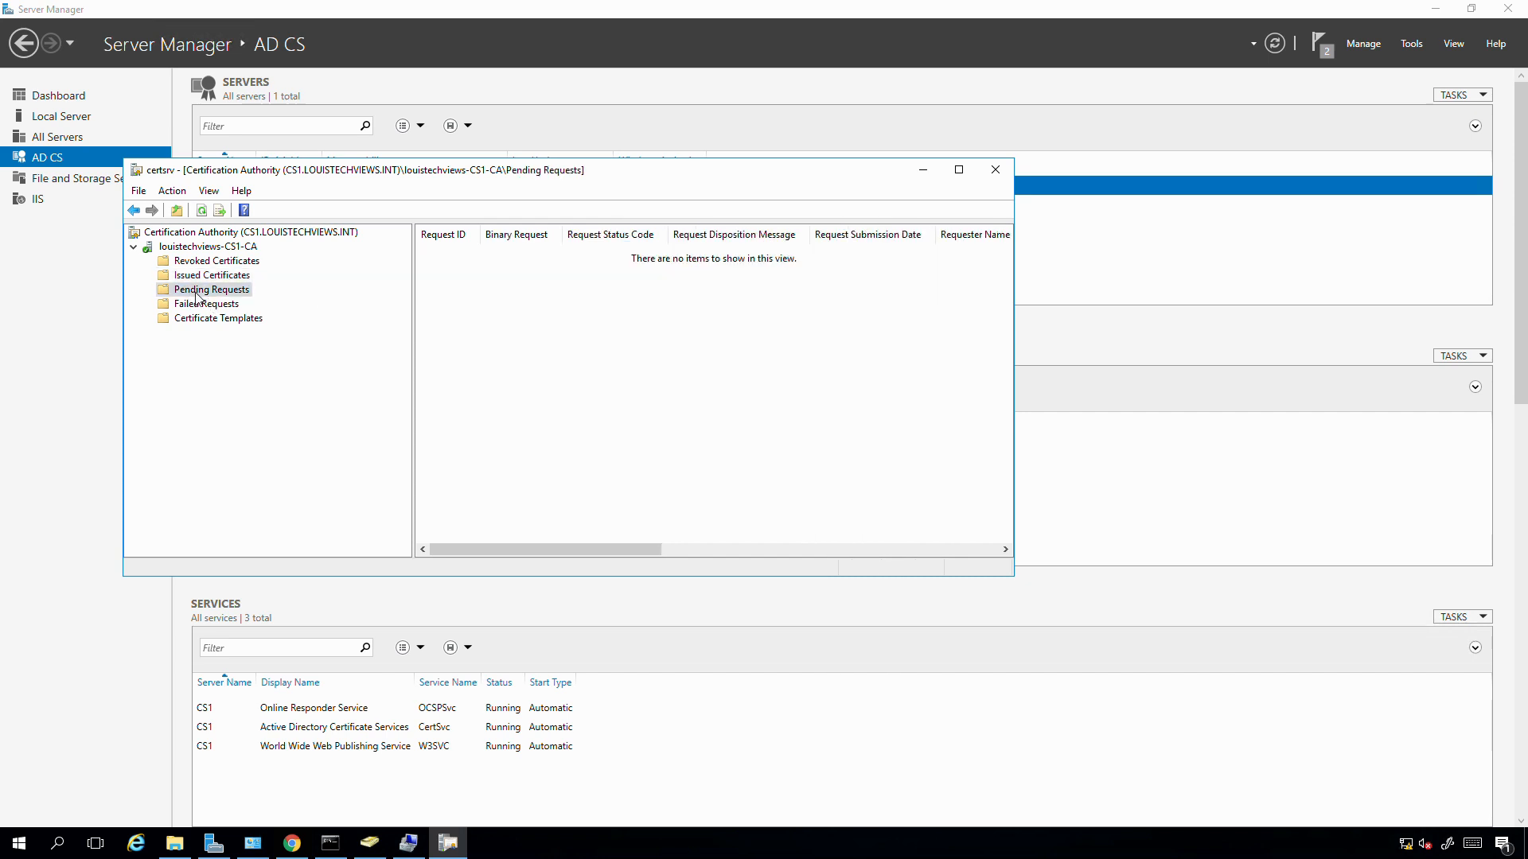
pyautogui.click(195, 306)
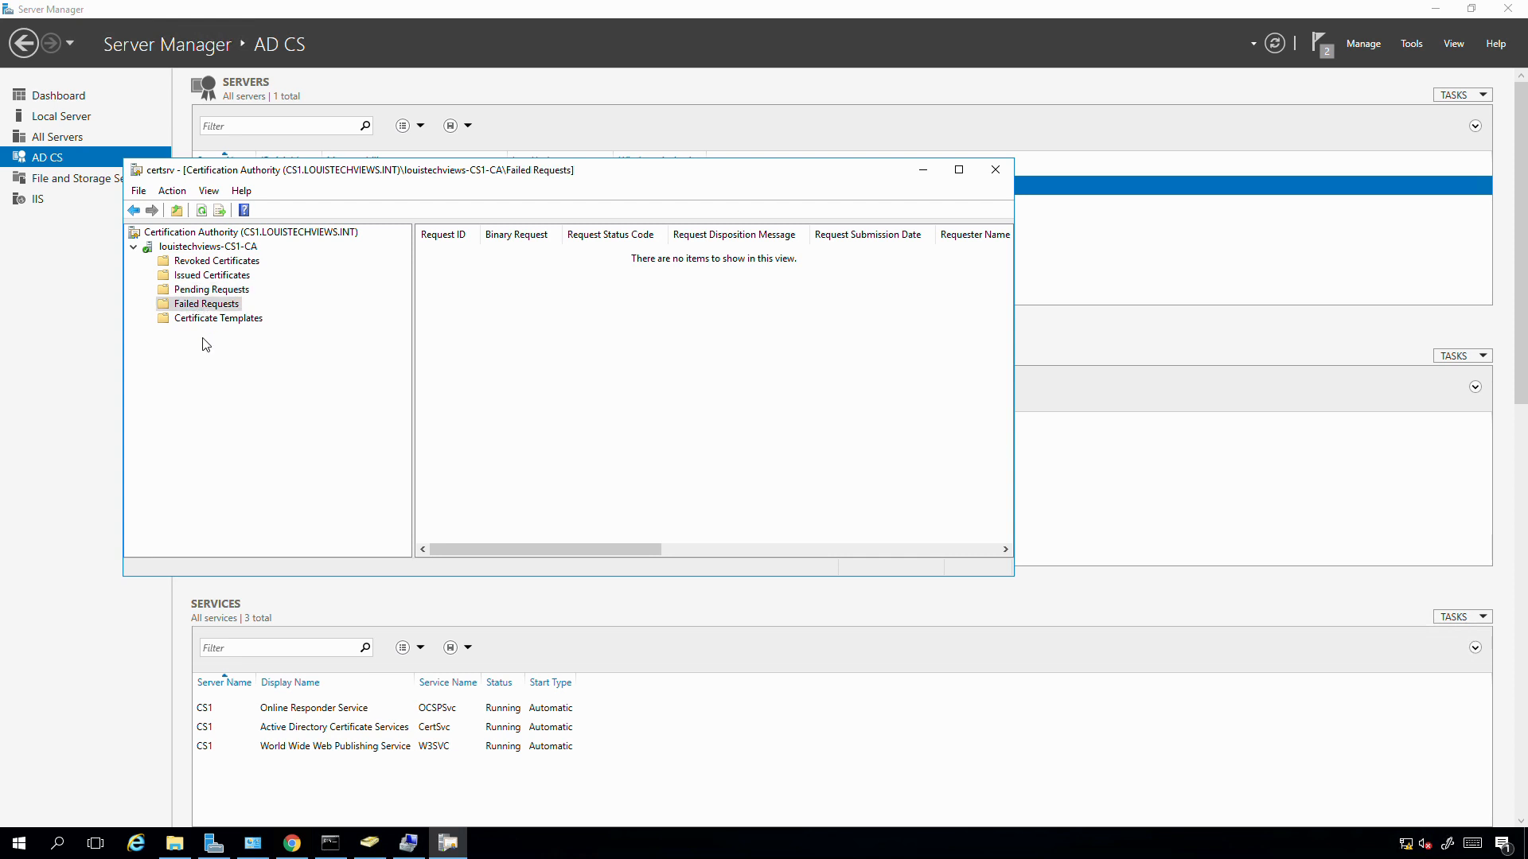
pyautogui.click(208, 321)
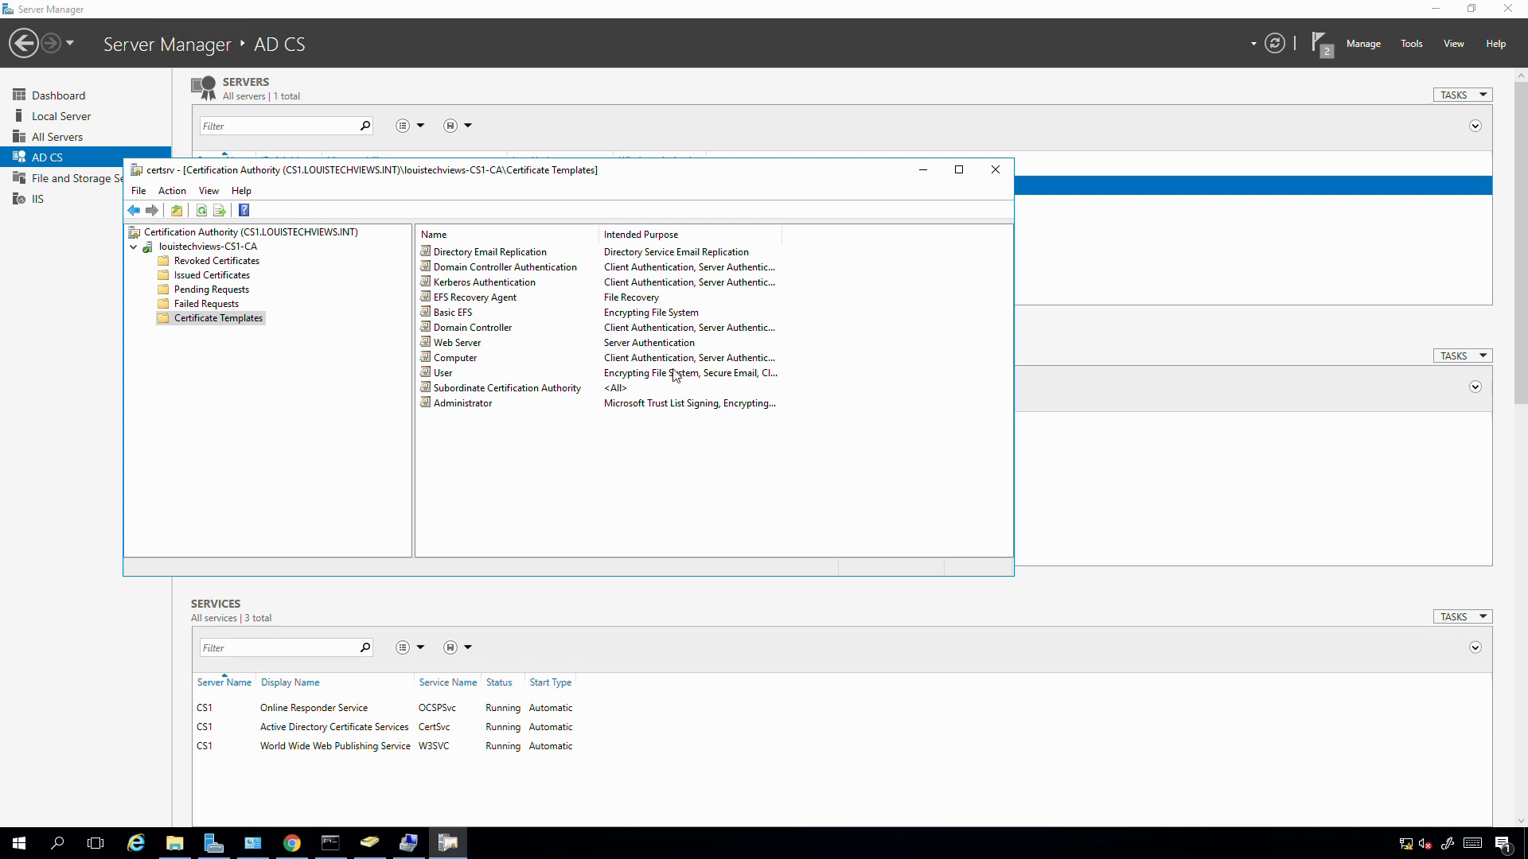
pyautogui.click(924, 167)
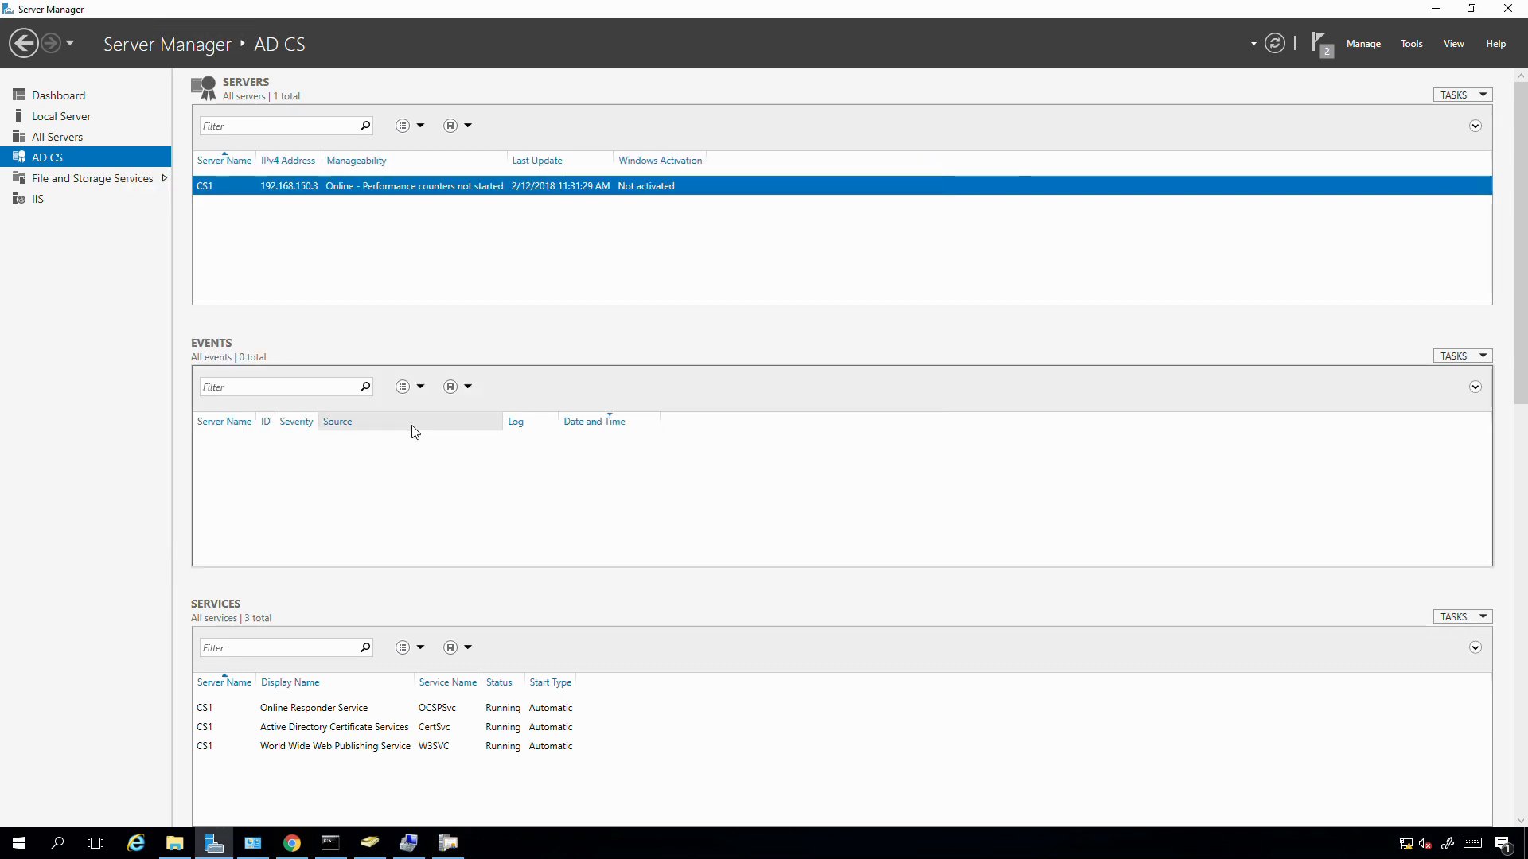